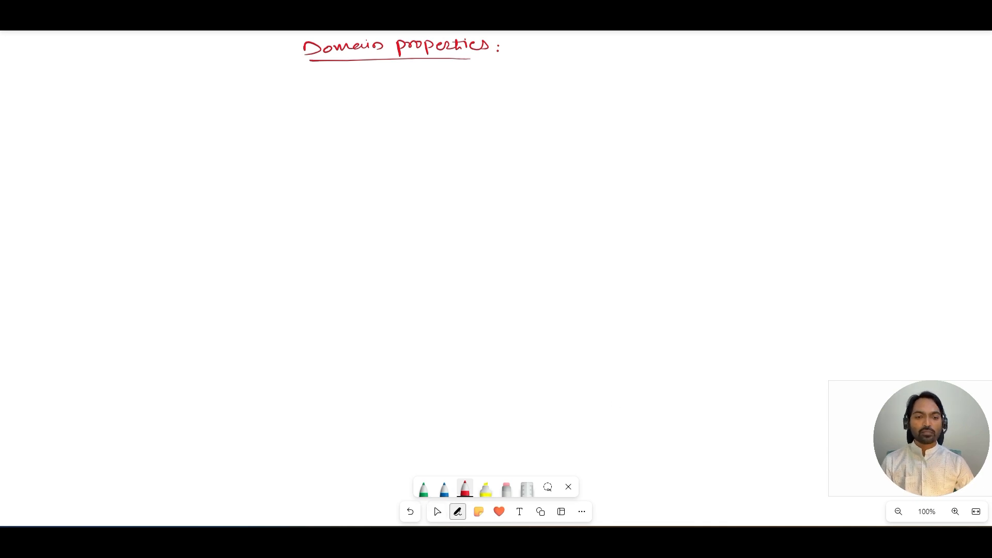
# Step: Switch to SAP and open table ZG01_CUSTOMER in change mode through transaction SE11
pyautogui.moveTo(576, 540)
pyautogui.click(556, 503)
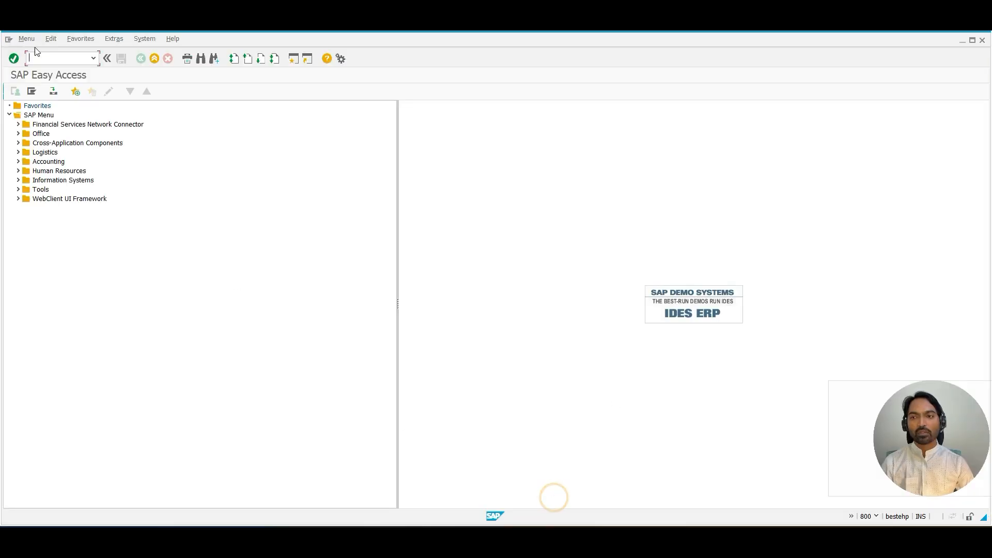
pyautogui.click(56, 60)
pyautogui.write('SE11')
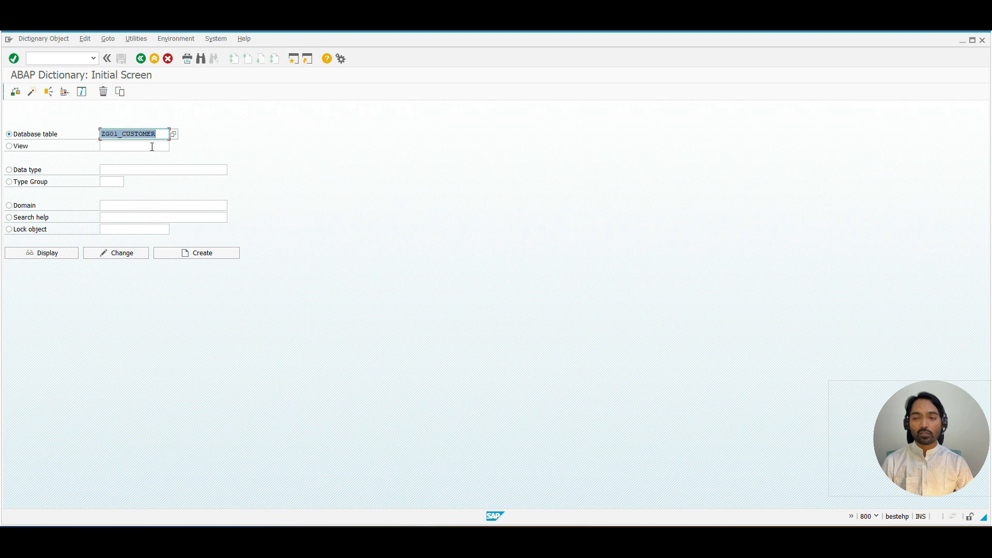
pyautogui.click(134, 252)
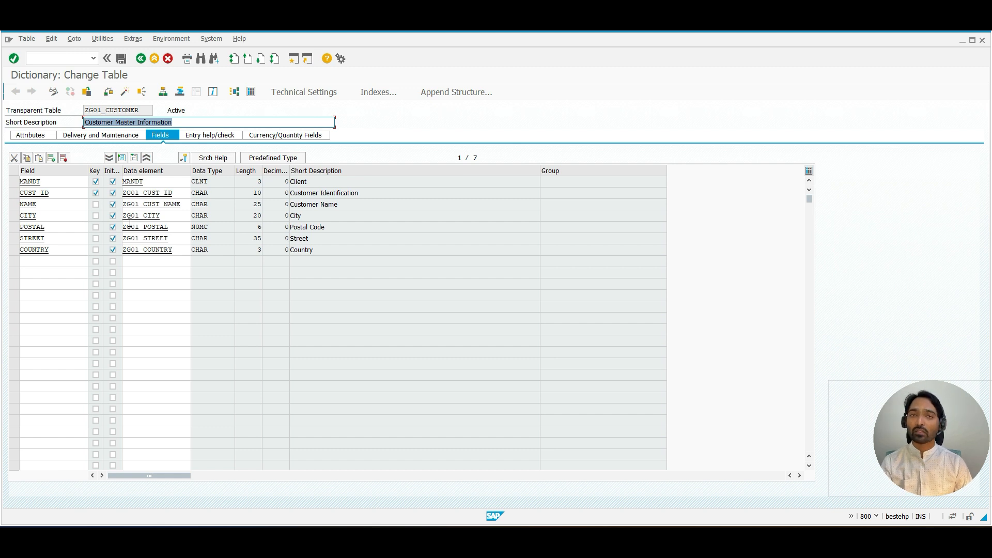
# Step: Open the Create Entries screen for the contents of table ZG01_CUSTOMER
pyautogui.click(111, 40)
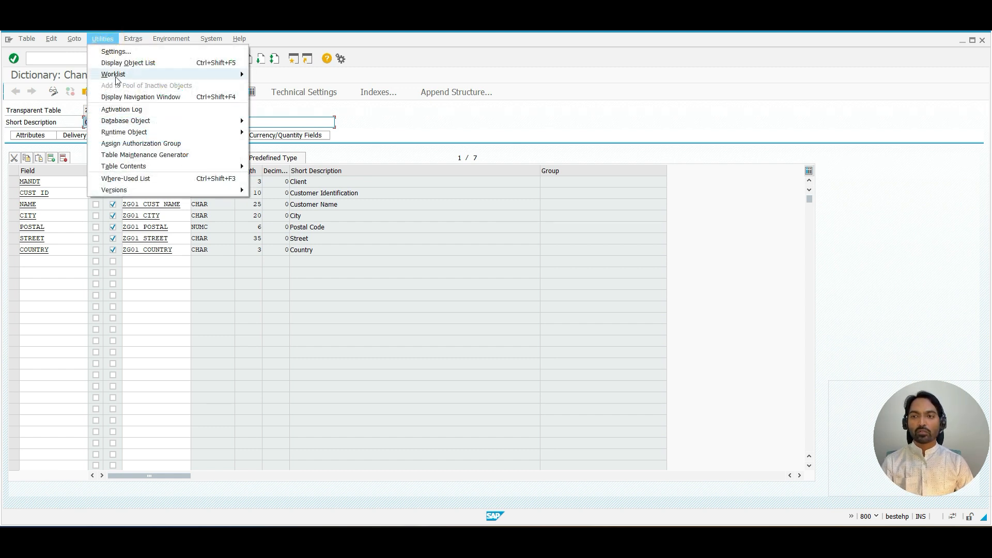
pyautogui.moveTo(124, 166)
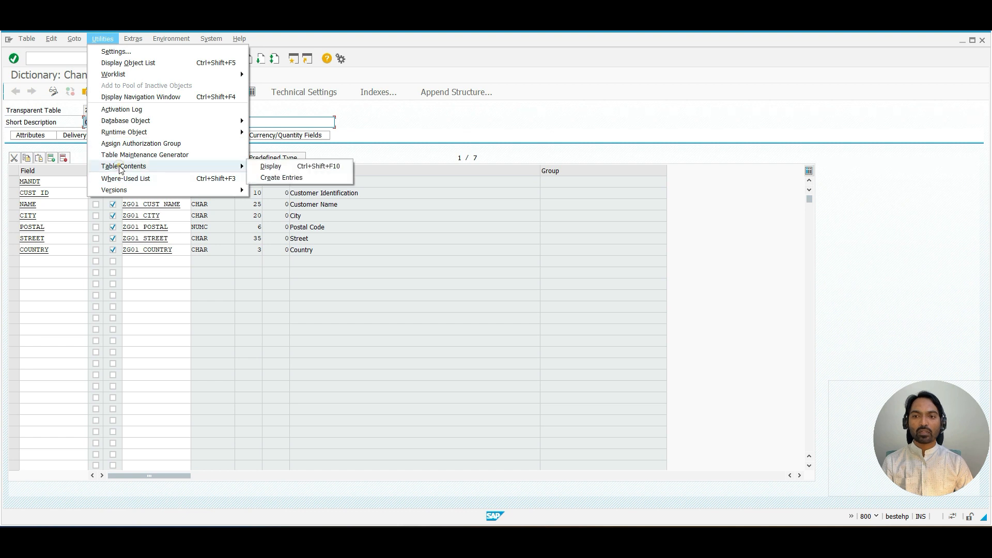
pyautogui.click(285, 177)
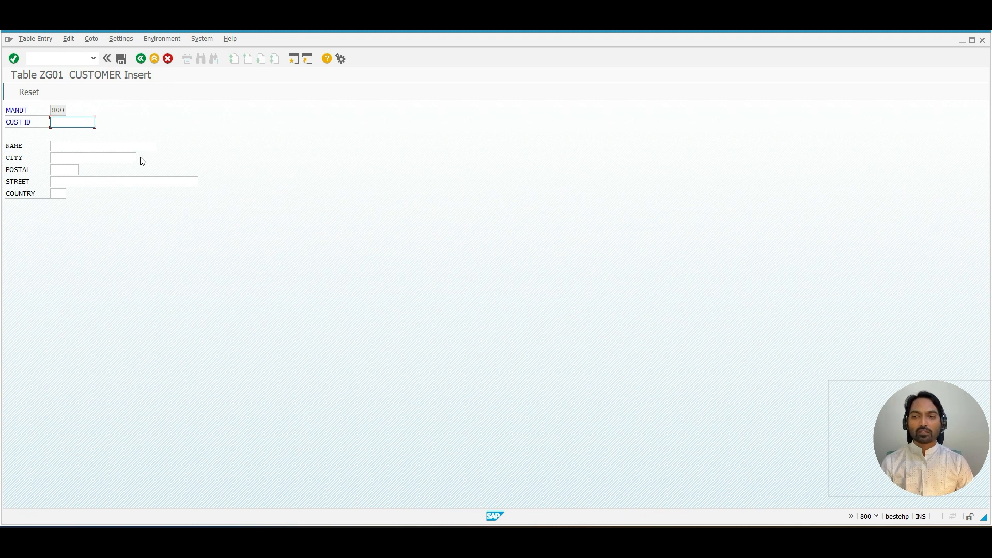
# Step: Enter the new customer's ID in the CUST ID field
pyautogui.moveTo(7, 150); pyautogui.dragTo(23, 149)
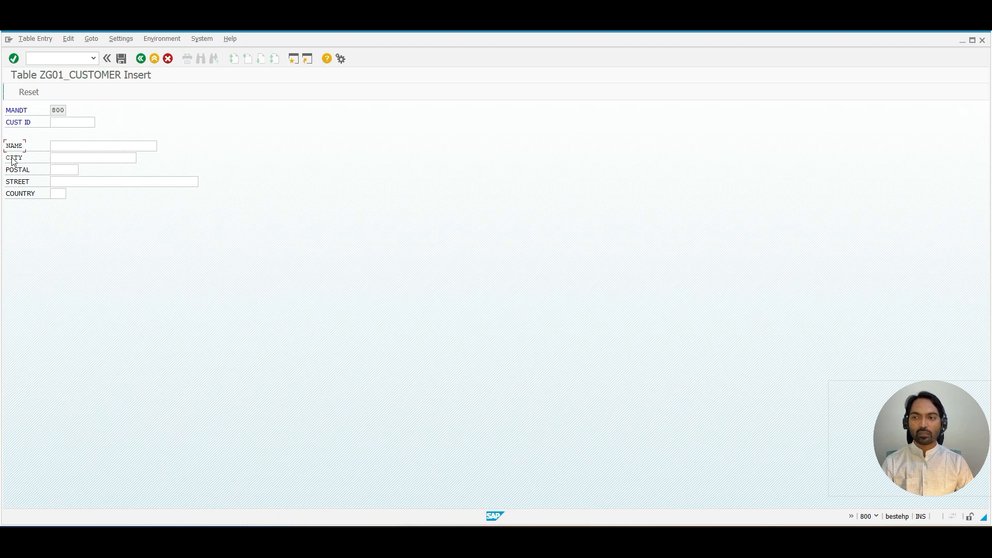
pyautogui.click(18, 182)
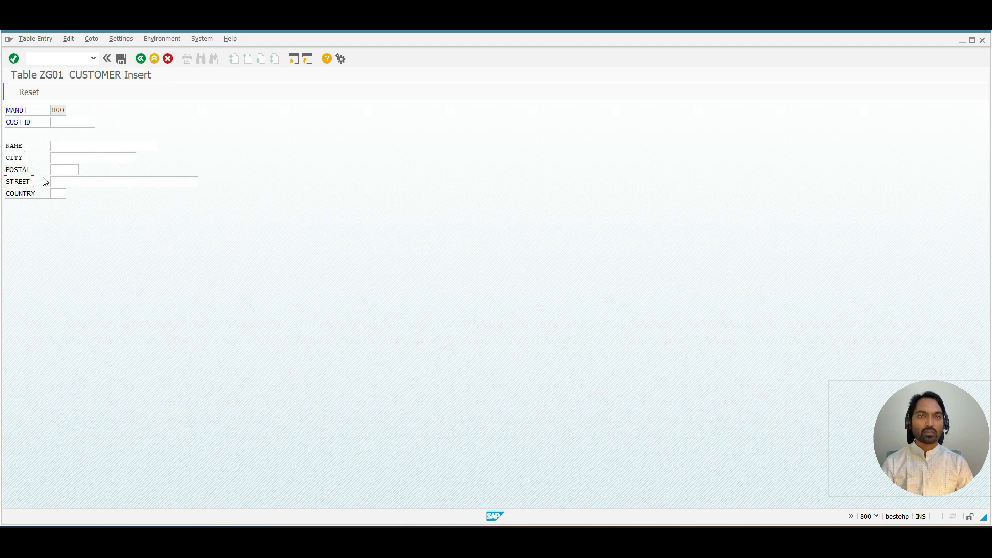
pyautogui.click(58, 122)
pyautogui.write('2001')
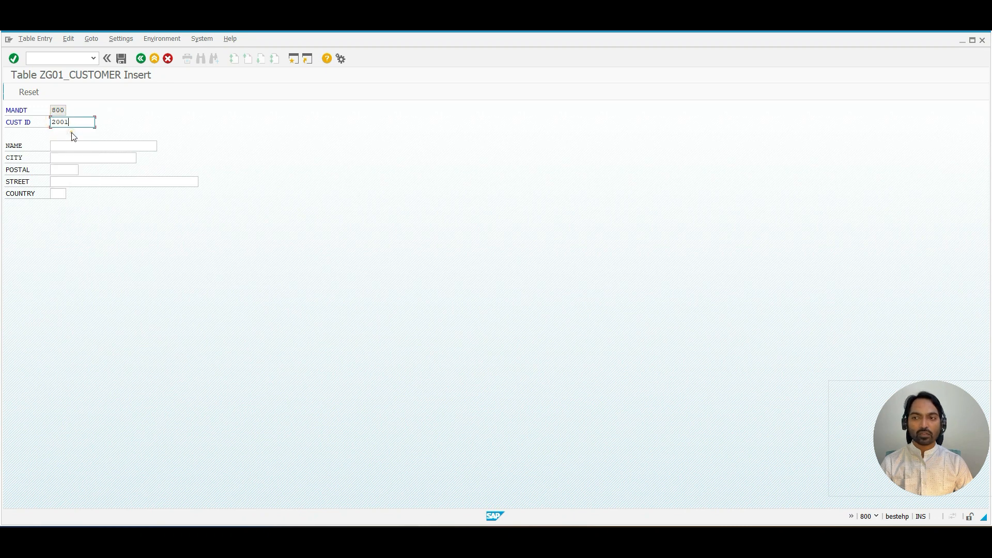
pyautogui.press('BackSpace')
pyautogui.write('0')
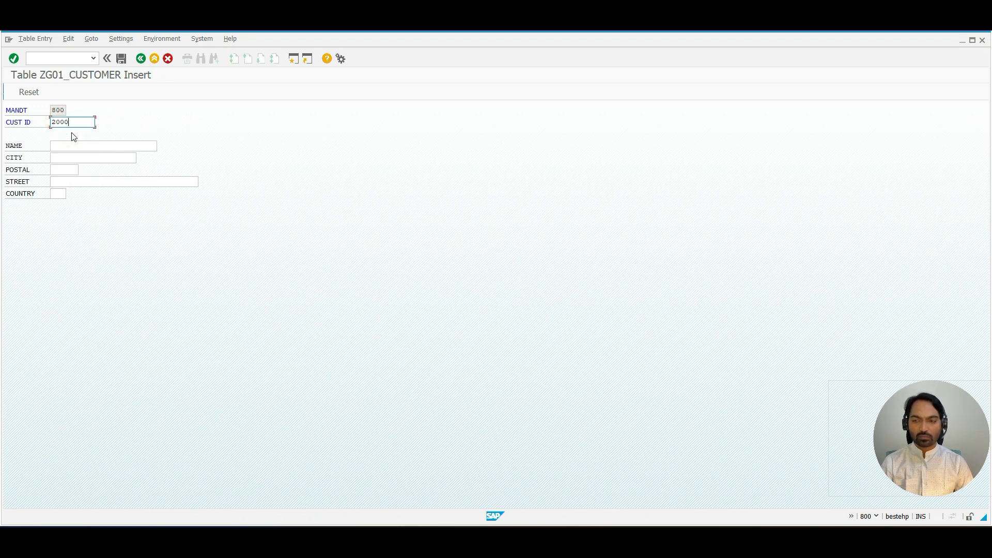
# Step: Enter the customer's name in the NAME field
pyautogui.click(73, 143)
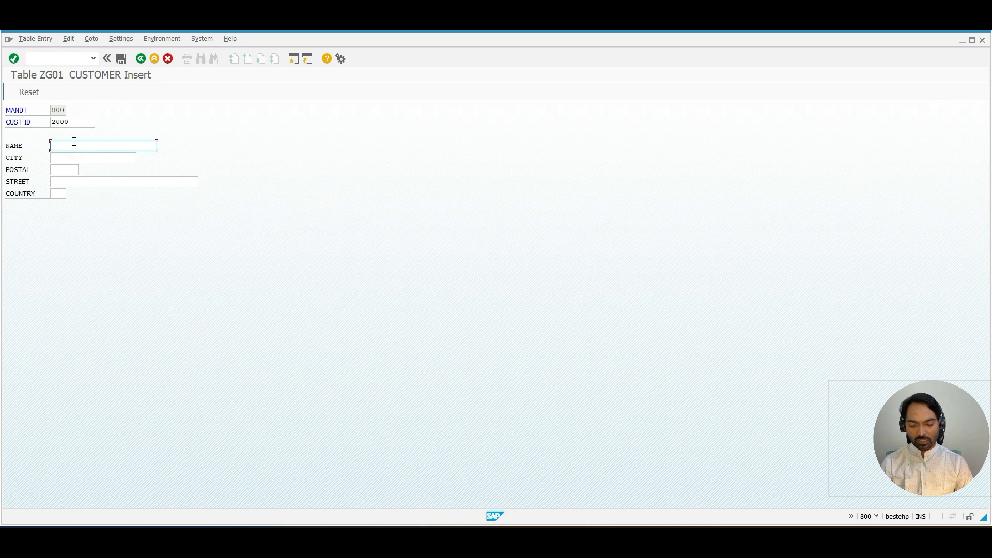
pyautogui.write('Neha')
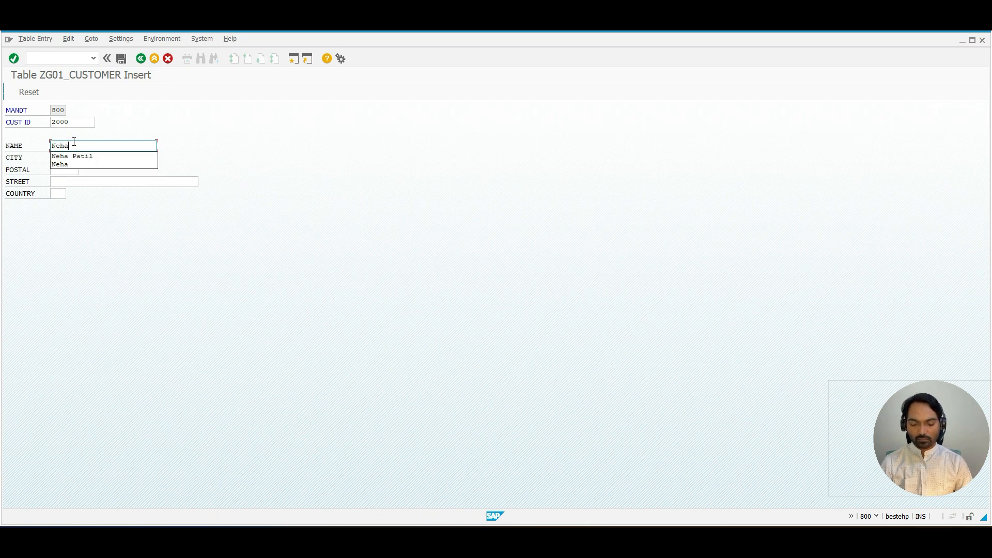
pyautogui.write('Sn')
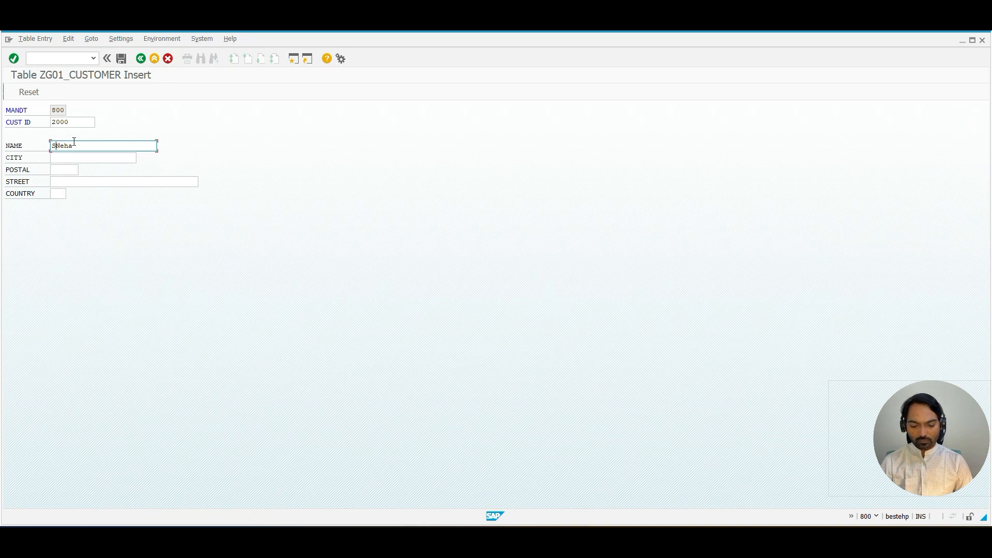
pyautogui.press('Delete')
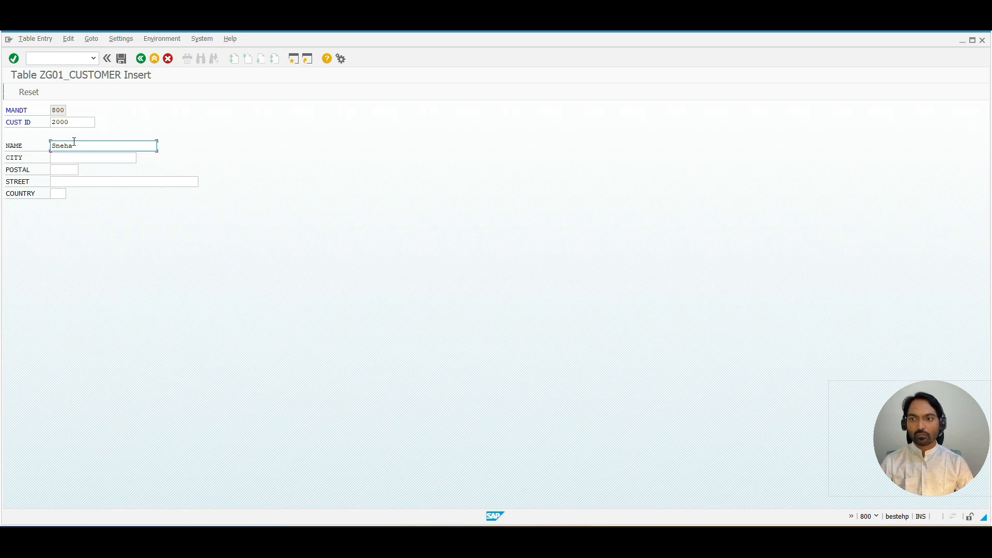
pyautogui.click(73, 145)
pyautogui.write('l')
# Step: Fill in the customer's city, postal code and street address
pyautogui.click(65, 157)
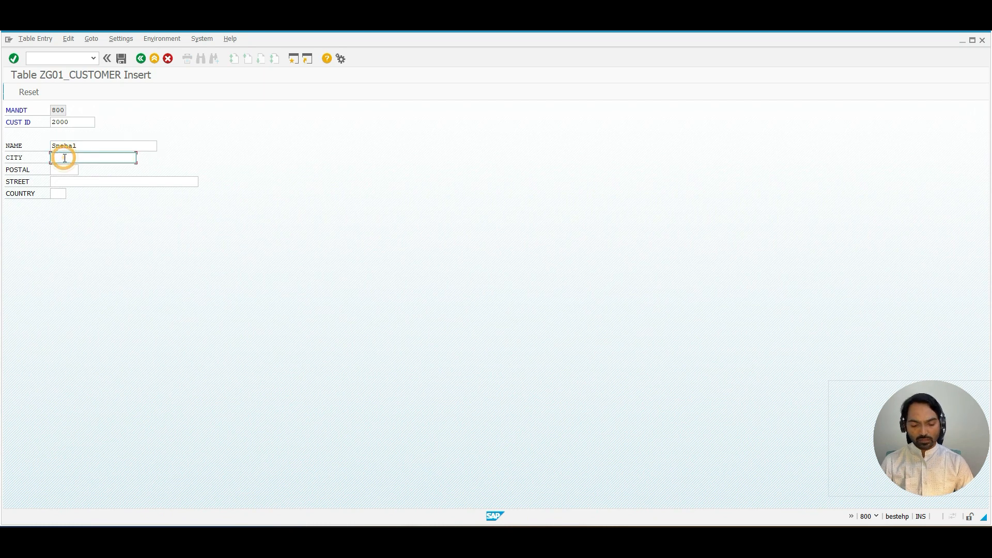
pyautogui.write('Mumbai')
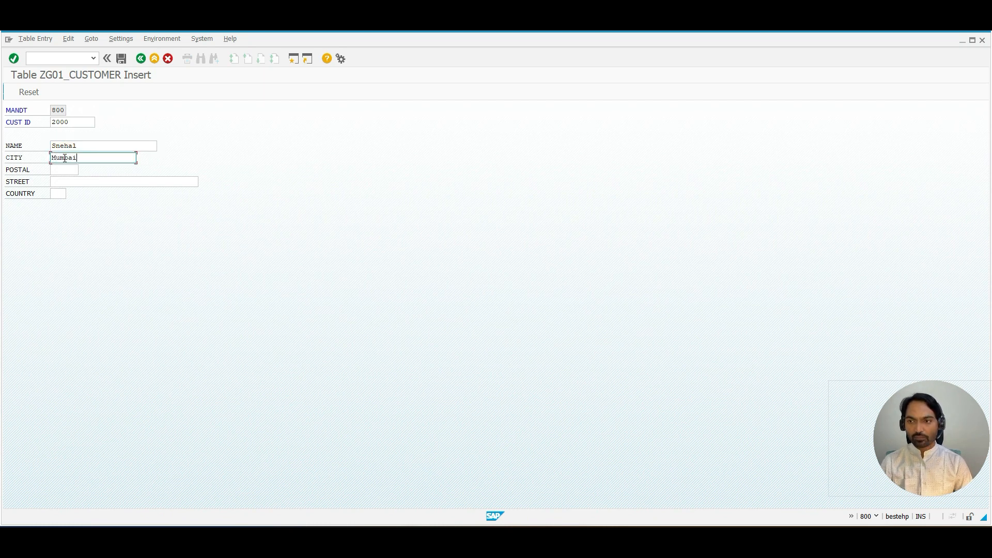
pyautogui.press('Tab')
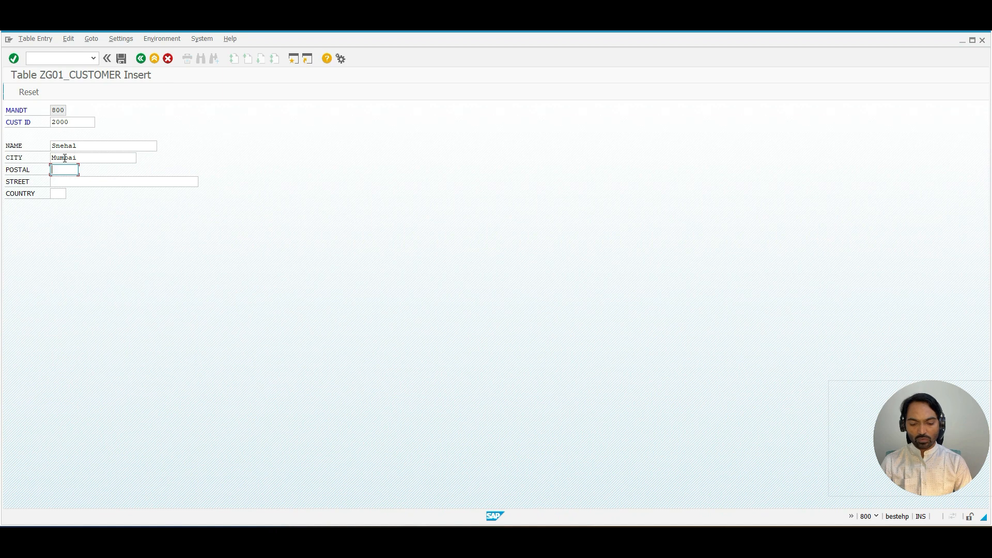
pyautogui.write('677615')
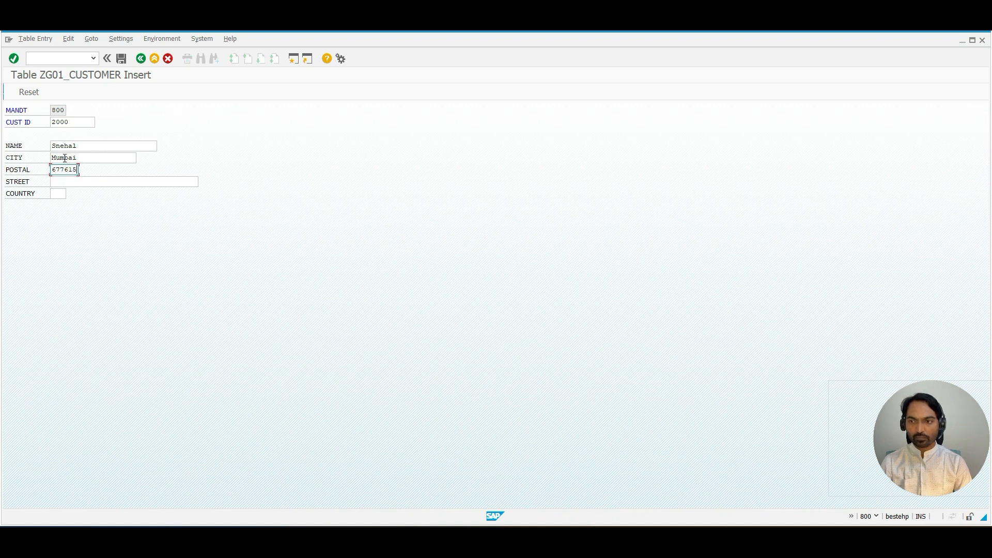
pyautogui.press('Tab')
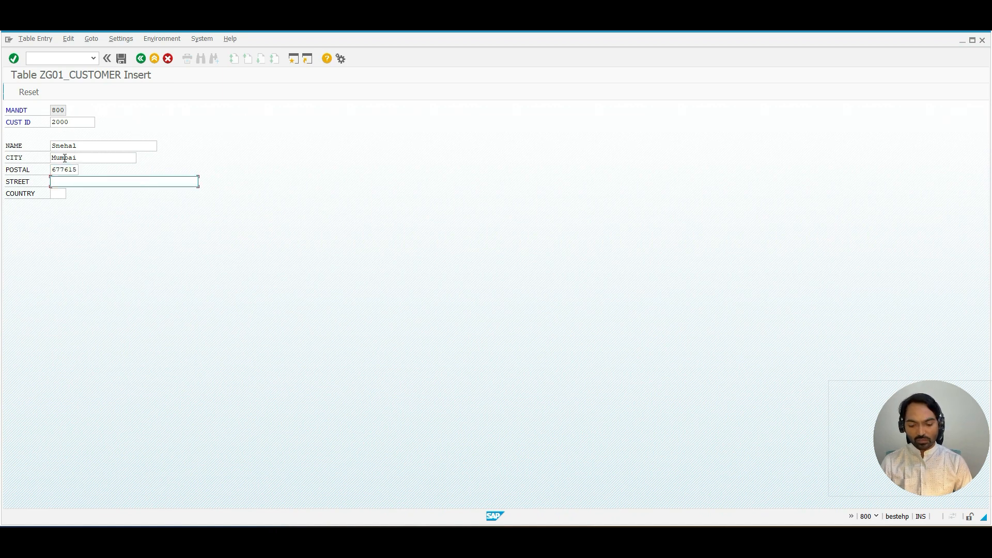
pyautogui.write('RK Nan')
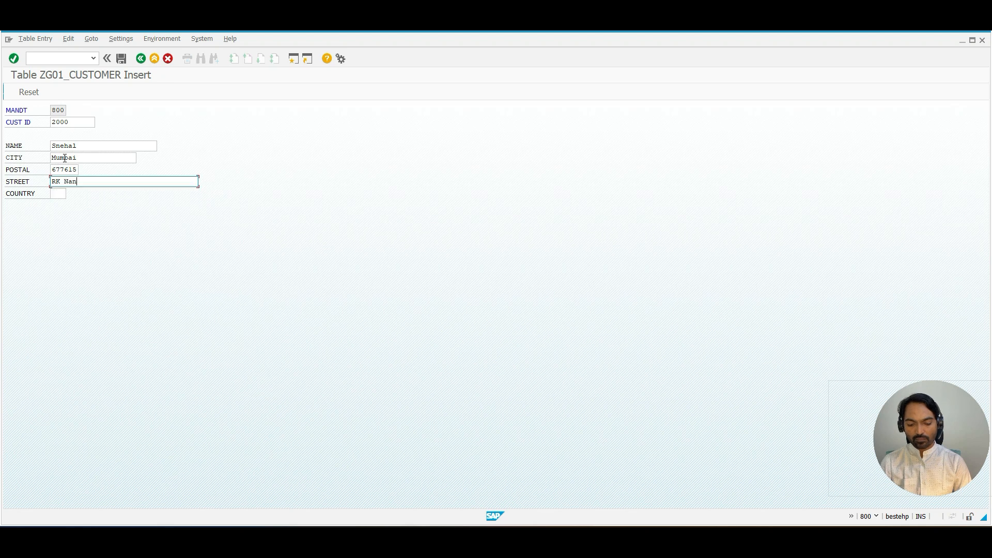
pyautogui.write('agr,')
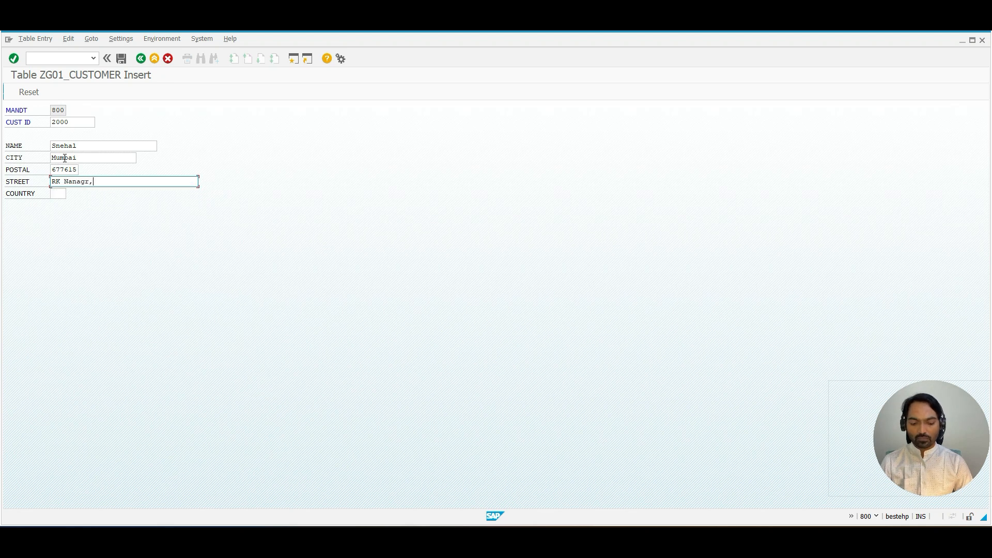
pyautogui.write(' Waroli')
# Step: Set the country to IN and save the new customer record
pyautogui.click(58, 193)
pyautogui.click(58, 204)
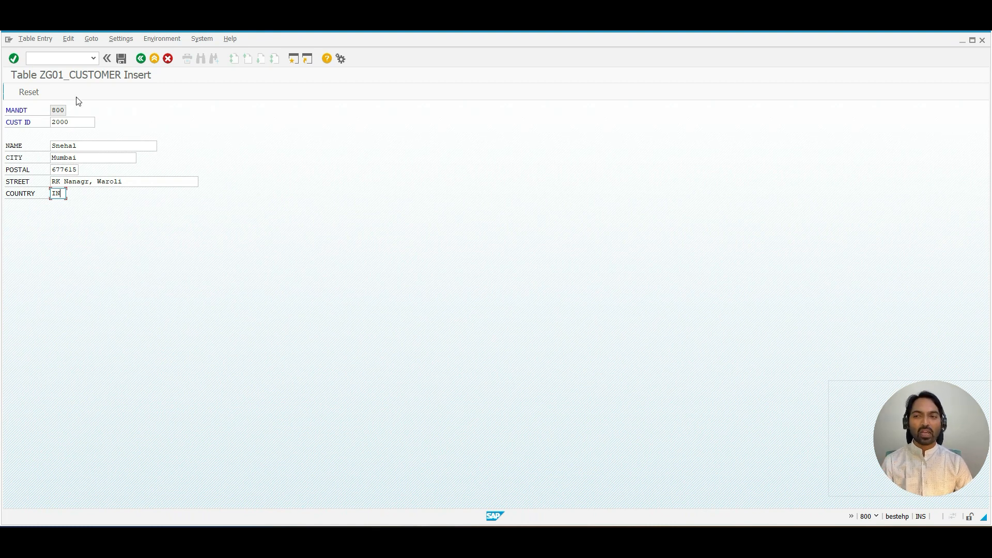
pyautogui.click(121, 61)
pyautogui.moveTo(50, 145); pyautogui.dragTo(74, 146)
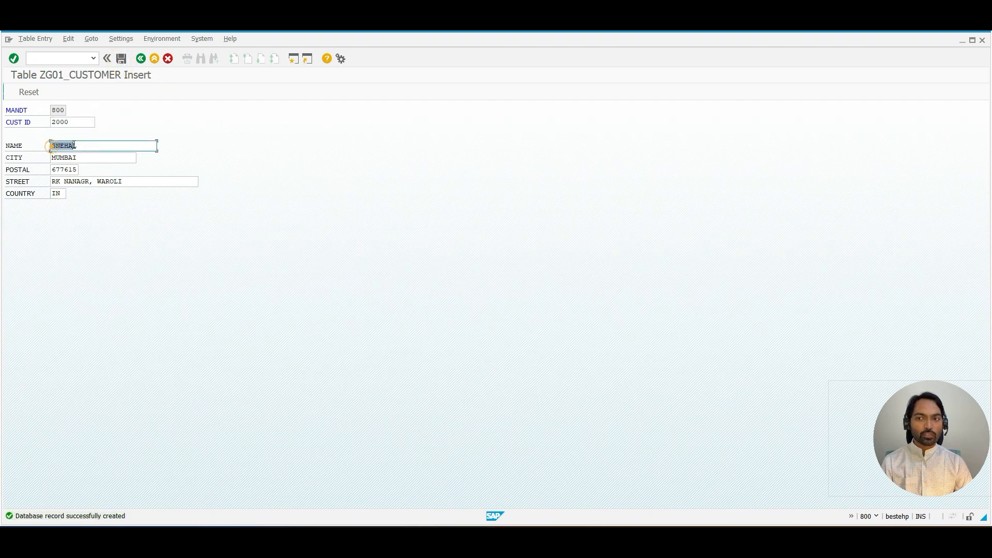
pyautogui.click(74, 145)
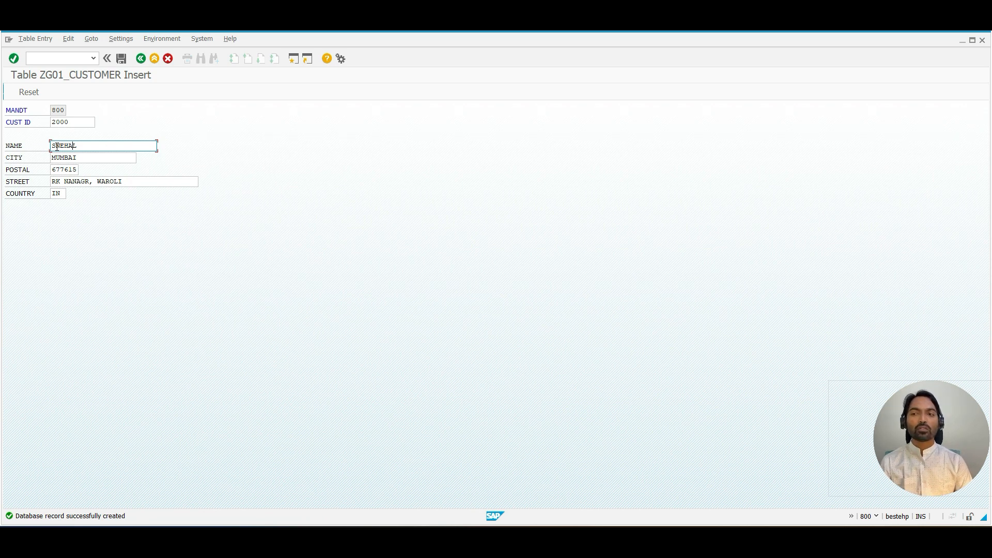
# Step: Return to the dictionary initial screen, open table ZG01_CUST_BANK in change mode and select its customer ID field
pyautogui.click(141, 59)
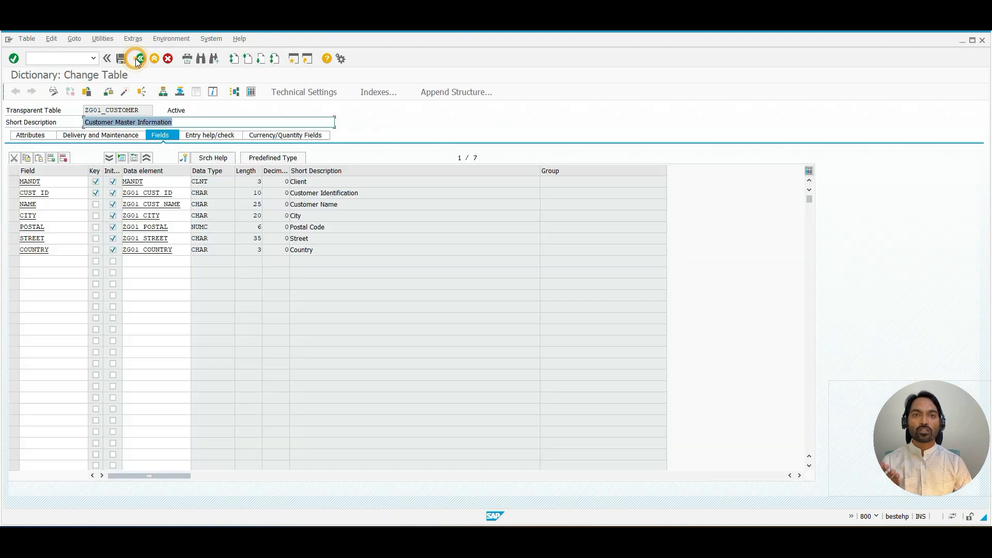
pyautogui.click(141, 59)
pyautogui.press('Delete')
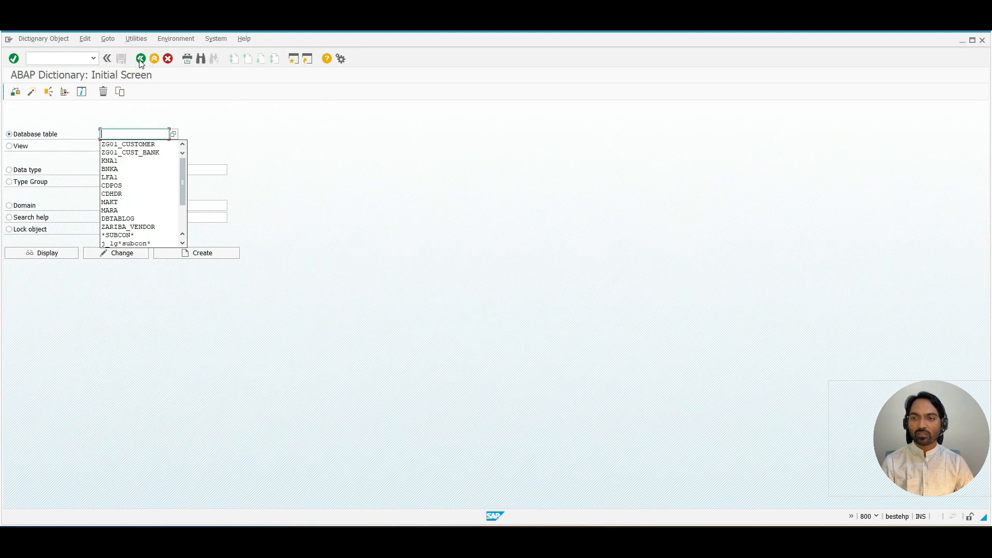
pyautogui.click(140, 152)
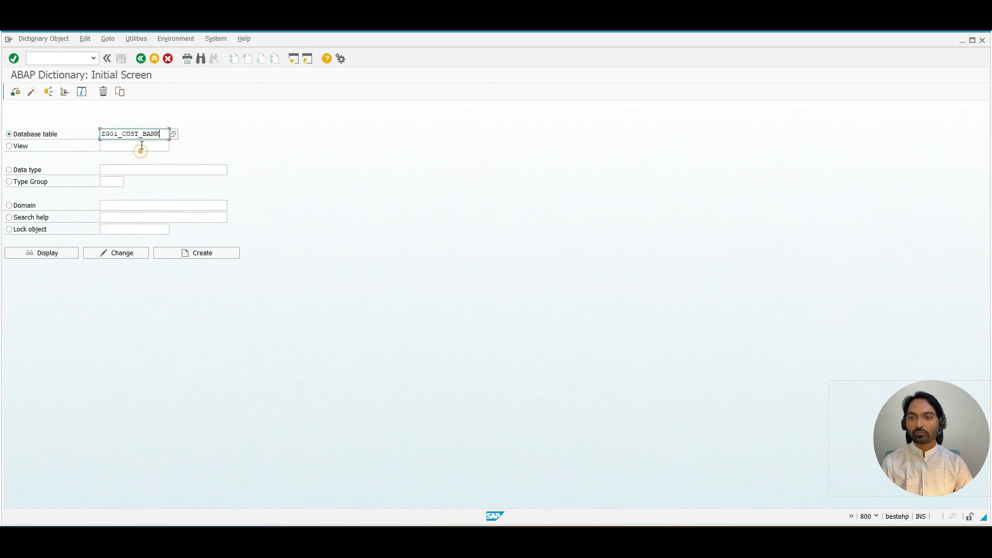
pyautogui.click(124, 253)
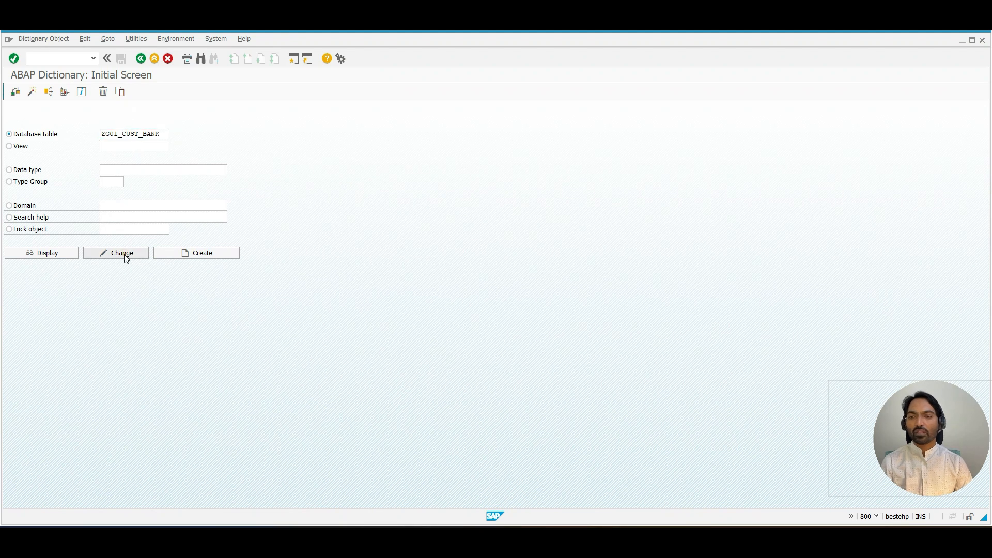
pyautogui.click(28, 193)
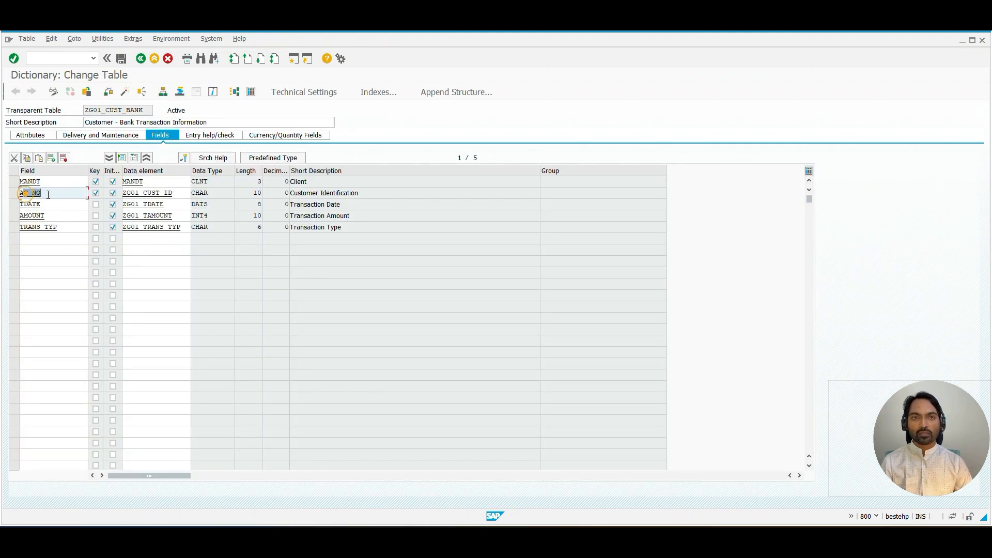
pyautogui.moveTo(25, 205); pyautogui.dragTo(53, 213)
pyautogui.click(53, 214)
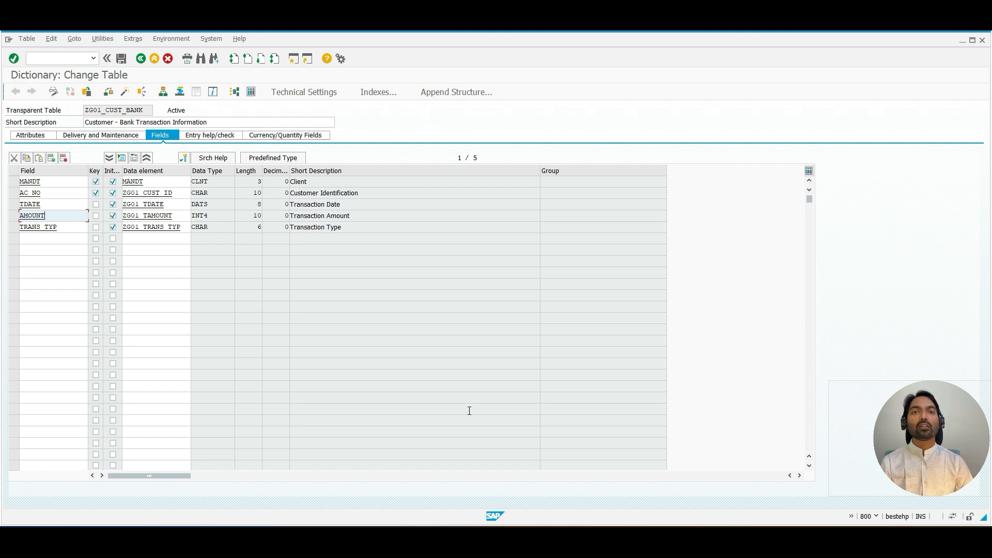
# Step: Switch to the whiteboard and write the heading "sign :" in blue under Domain properties
pyautogui.click(594, 529)
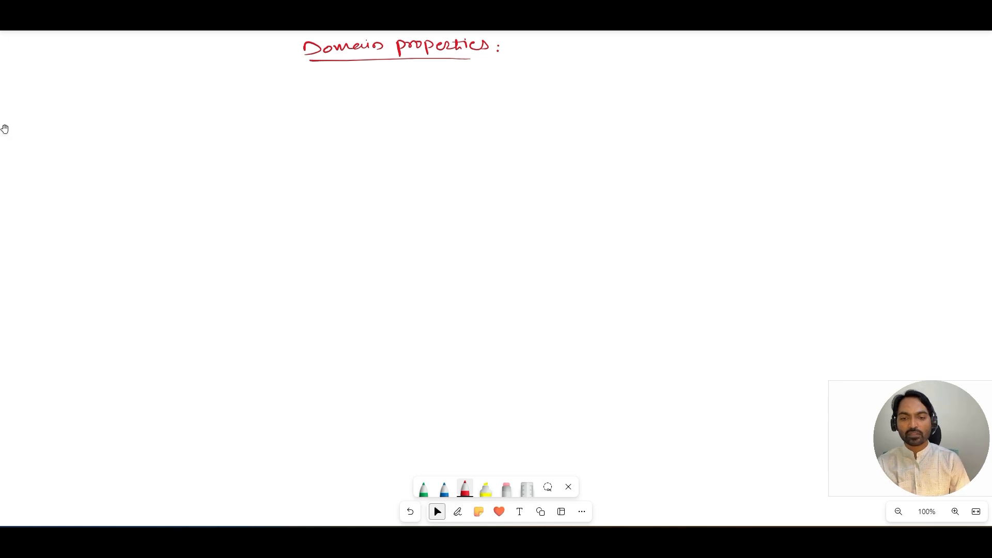
pyautogui.click(444, 488)
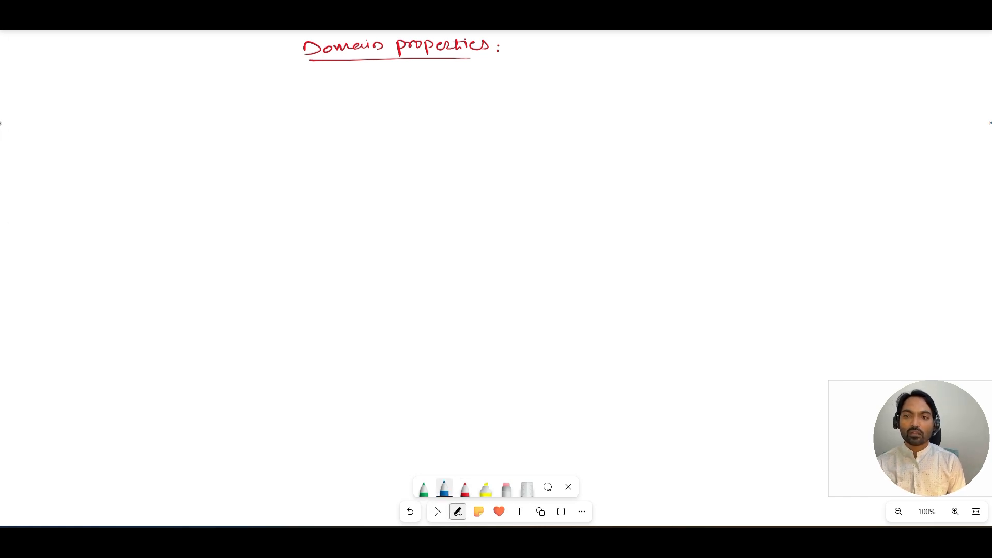
pyautogui.moveTo(231, 88)
pyautogui.mouseDown()
pyautogui.moveTo(226, 95)
pyautogui.moveTo(254, 86)
pyautogui.moveTo(280, 99)
pyautogui.mouseUp()
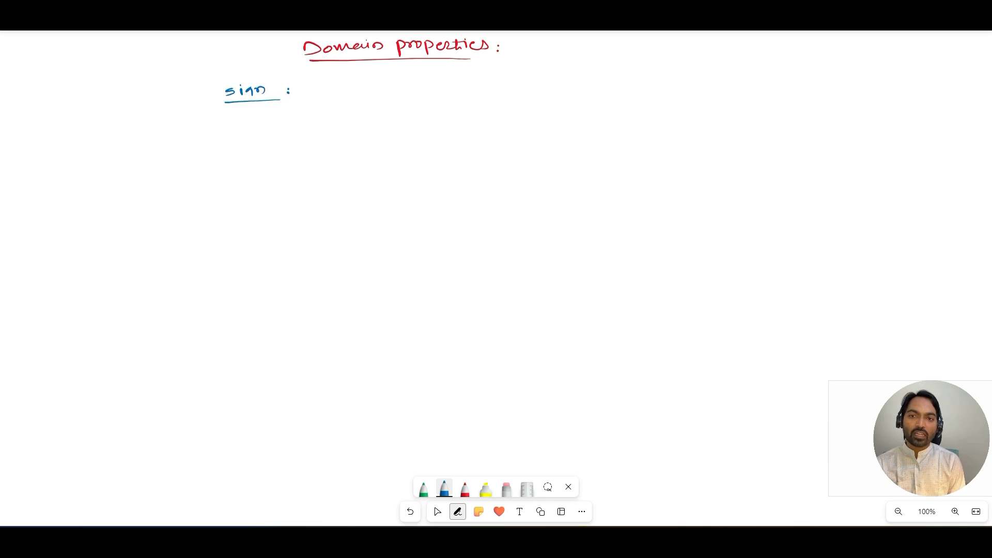
pyautogui.click(424, 489)
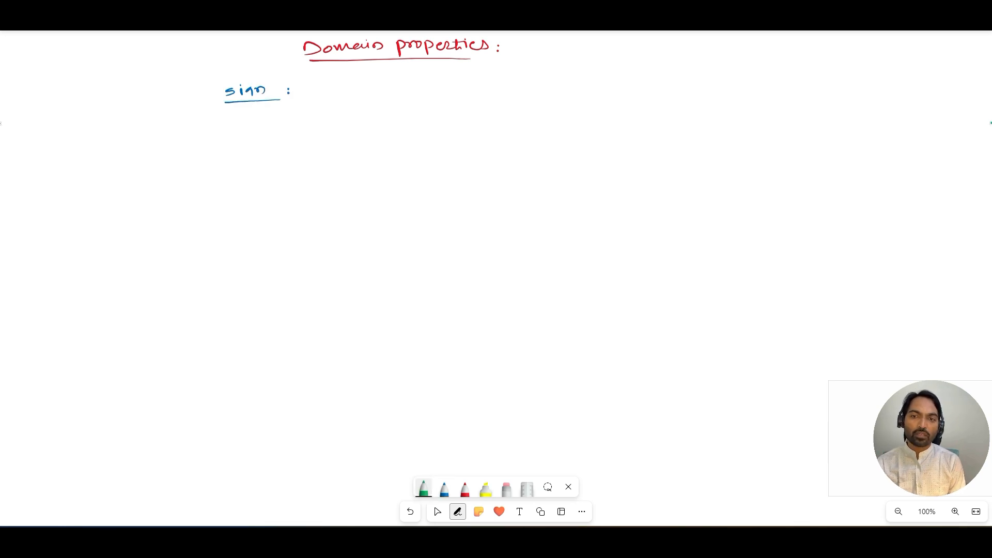
# Step: Write in green after the sign heading: "It will be useful to maintain the data"
pyautogui.moveTo(312, 88); pyautogui.dragTo(325, 95)
pyautogui.moveTo(320, 91); pyautogui.dragTo(355, 87)
pyautogui.click(360, 84)
pyautogui.moveTo(360, 88); pyautogui.dragTo(677, 77)
pyautogui.moveTo(680, 75); pyautogui.dragTo(691, 73)
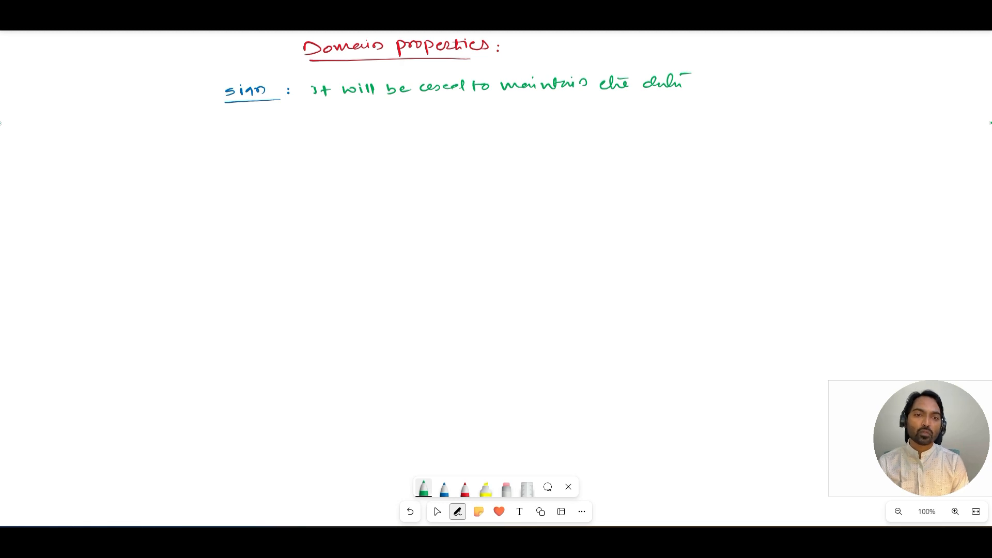
pyautogui.moveTo(504, 96); pyautogui.dragTo(586, 88)
pyautogui.click(411, 511)
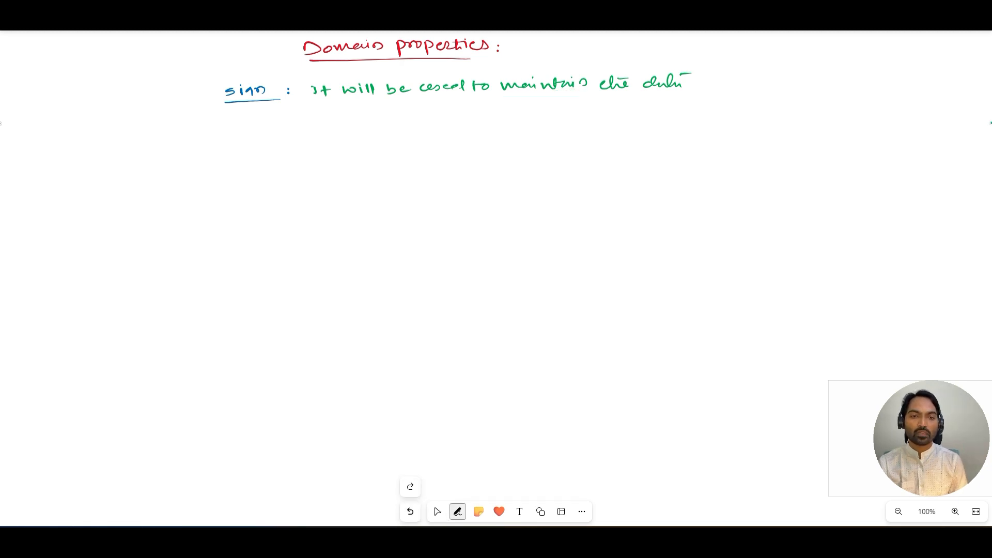
# Step: Underline "maintain", write "store" beneath it, and continue the sentence with "in the"
pyautogui.moveTo(505, 95)
pyautogui.mouseDown()
pyautogui.moveTo(593, 93)
pyautogui.moveTo(519, 109)
pyautogui.moveTo(535, 109)
pyautogui.mouseUp()
pyautogui.moveTo(530, 105); pyautogui.dragTo(564, 105)
pyautogui.moveTo(695, 82); pyautogui.dragTo(733, 88)
pyautogui.moveTo(738, 77)
pyautogui.mouseDown()
pyautogui.moveTo(747, 88)
pyautogui.moveTo(740, 77)
pyautogui.mouseUp()
pyautogui.moveTo(754, 83); pyautogui.dragTo(750, 86)
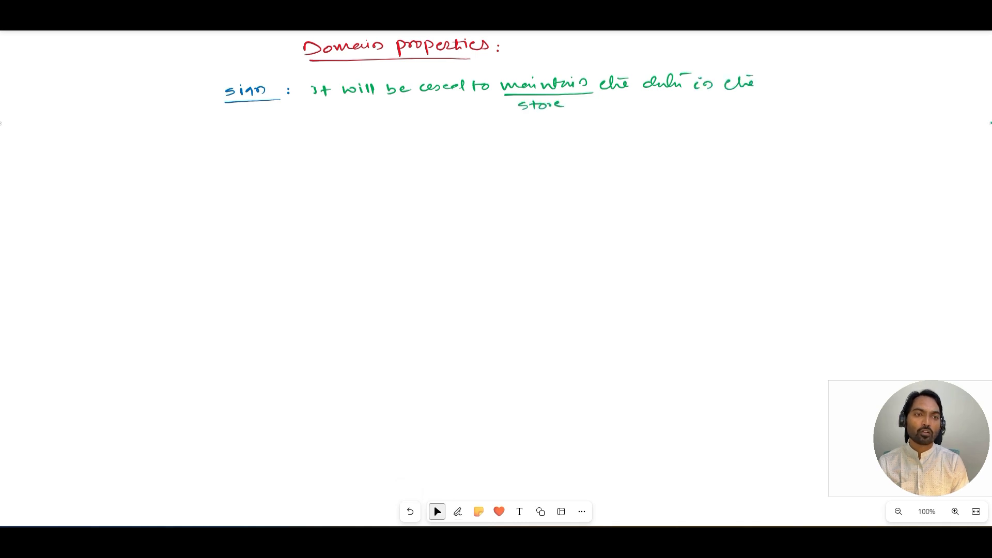
# Step: Write the next line: "combination of plus (+ve) and minus (-ve) sign."
pyautogui.moveTo(322, 117); pyautogui.dragTo(317, 122)
pyautogui.moveTo(326, 118)
pyautogui.mouseDown()
pyautogui.moveTo(432, 117)
pyautogui.moveTo(468, 137)
pyautogui.moveTo(495, 122)
pyautogui.moveTo(567, 122)
pyautogui.mouseUp()
pyautogui.moveTo(572, 116)
pyautogui.mouseDown()
pyautogui.moveTo(574, 124)
pyautogui.moveTo(704, 114)
pyautogui.mouseUp()
pyautogui.click(410, 511)
pyautogui.moveTo(707, 109); pyautogui.dragTo(727, 112)
pyautogui.moveTo(731, 105); pyautogui.dragTo(734, 116)
pyautogui.moveTo(747, 111); pyautogui.dragTo(752, 114)
pyautogui.moveTo(759, 109); pyautogui.dragTo(782, 108)
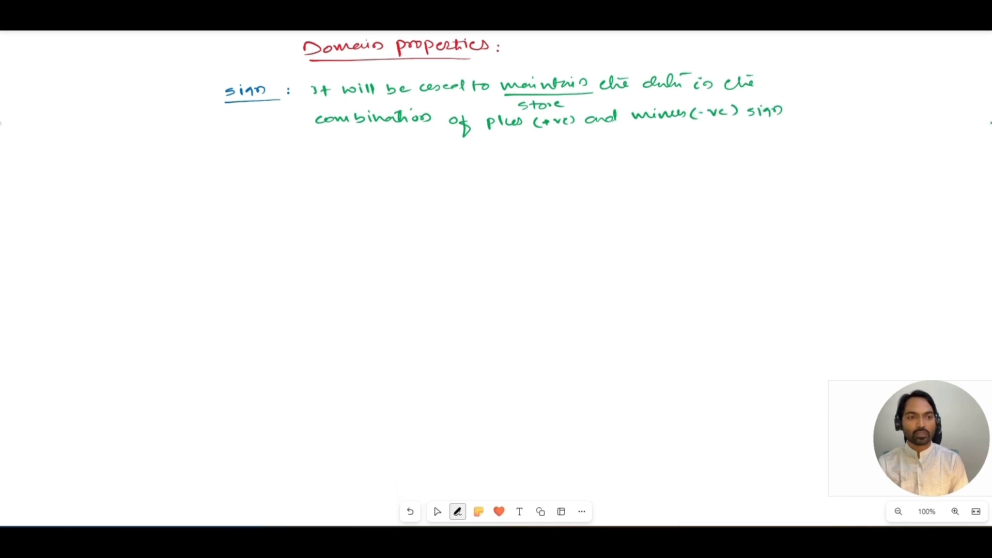
pyautogui.click(458, 511)
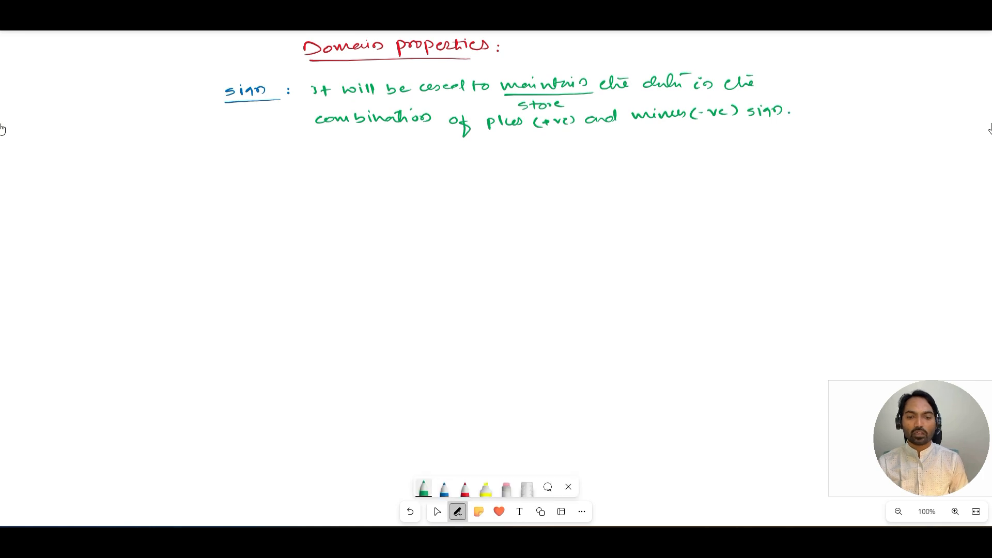
# Step: Write a red "Ex:" label followed by the examples -1200 and +15,000 in light blue, underlining both
pyautogui.click(464, 488)
pyautogui.moveTo(294, 149); pyautogui.dragTo(307, 150)
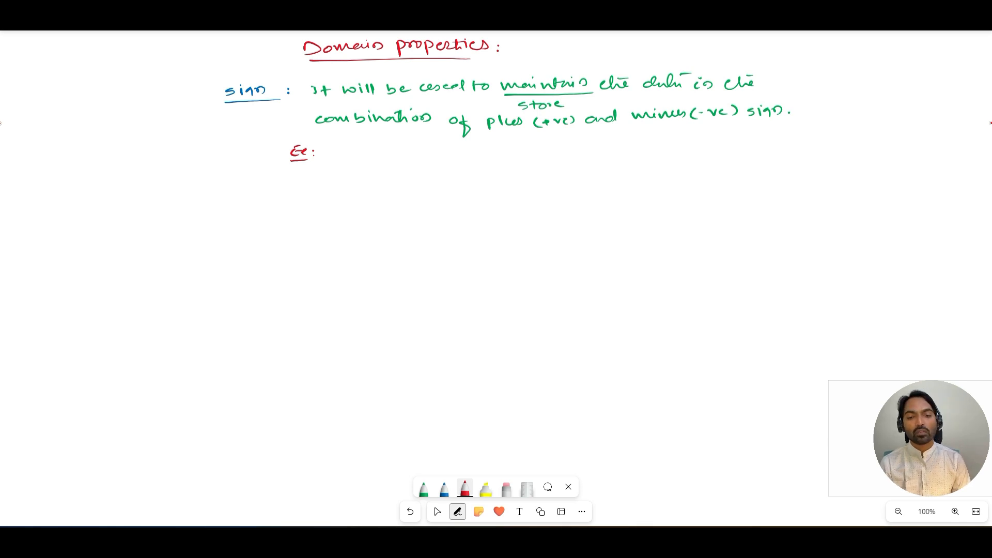
pyautogui.click(423, 489)
pyautogui.click(423, 488)
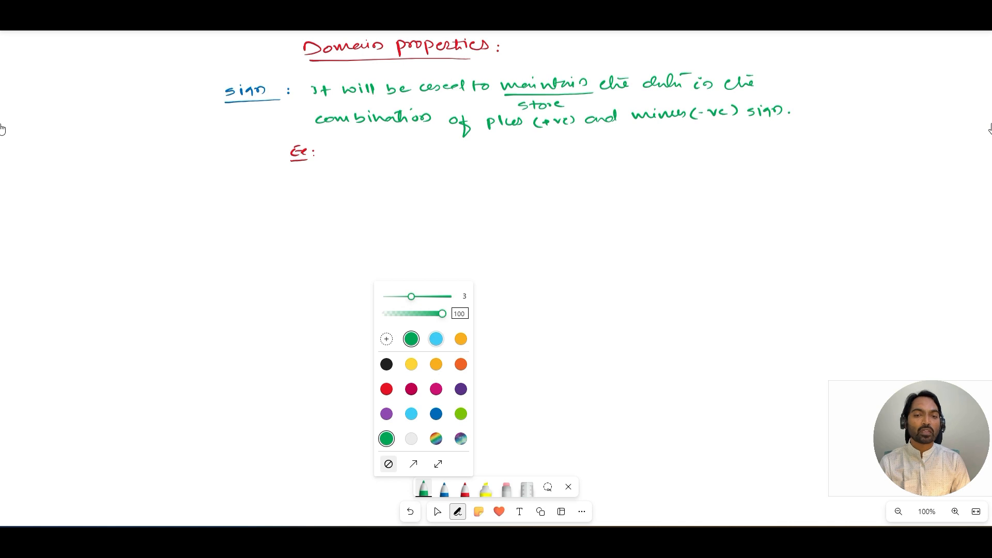
pyautogui.click(436, 339)
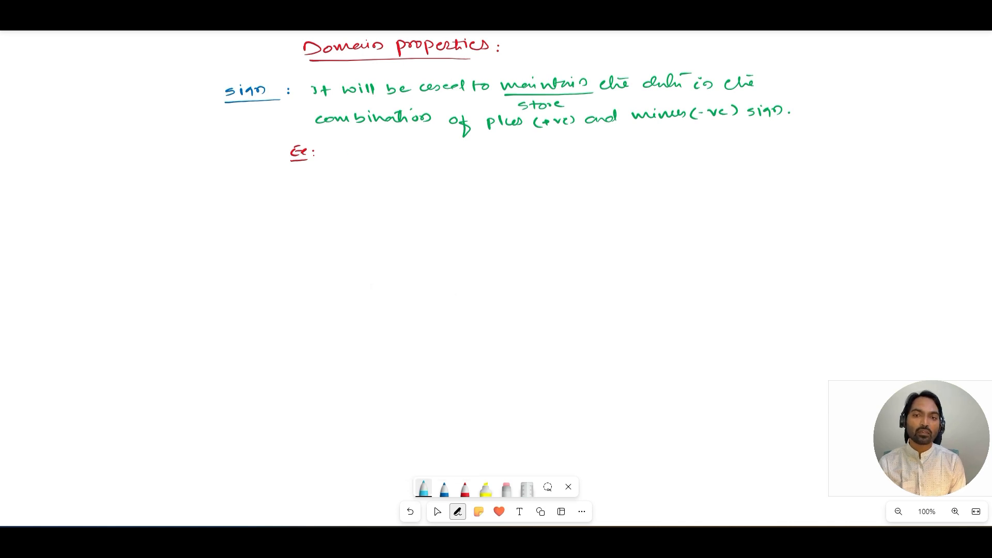
pyautogui.moveTo(347, 148); pyautogui.dragTo(364, 156)
pyautogui.click(410, 511)
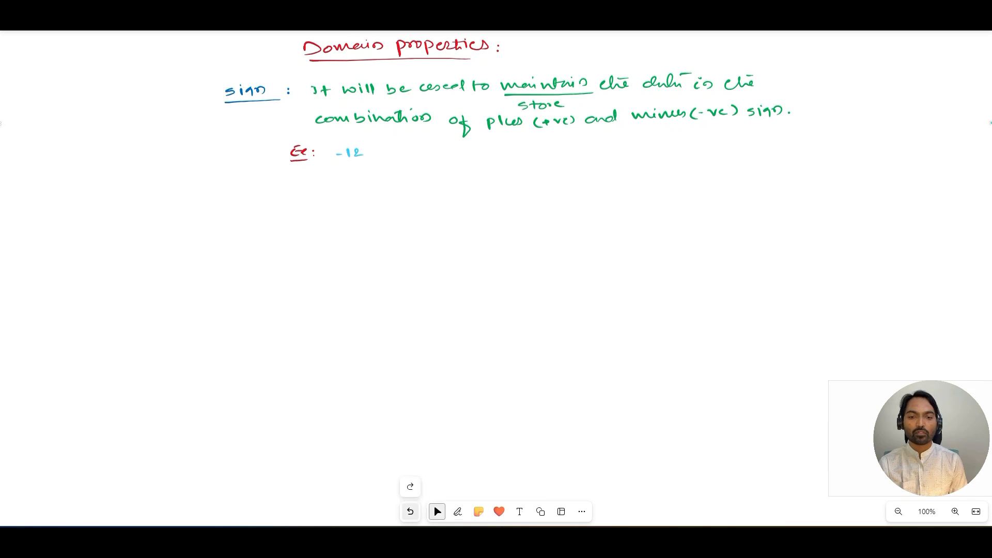
pyautogui.moveTo(371, 149); pyautogui.dragTo(370, 150)
pyautogui.moveTo(380, 149); pyautogui.dragTo(410, 159)
pyautogui.moveTo(416, 150); pyautogui.dragTo(430, 152)
pyautogui.moveTo(439, 150); pyautogui.dragTo(447, 148)
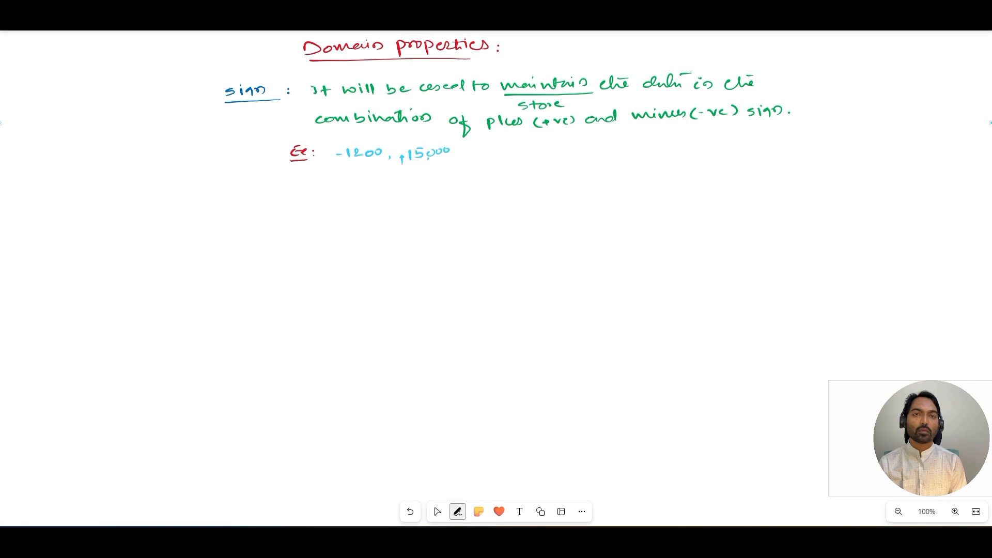
pyautogui.moveTo(340, 165); pyautogui.dragTo(477, 163)
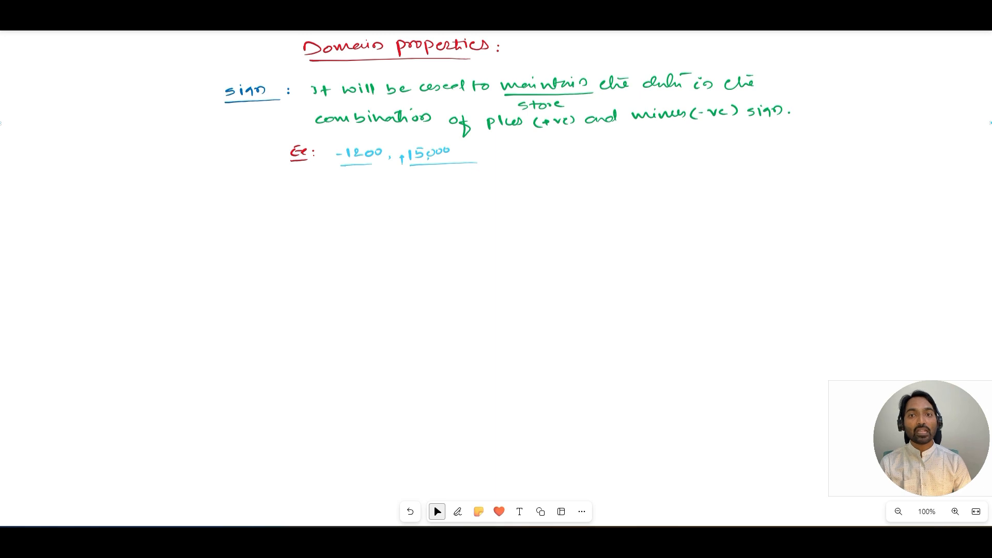
# Step: Switch back to green and write "- Under the domain user must select the ☐ sign checkbox"
pyautogui.click(458, 512)
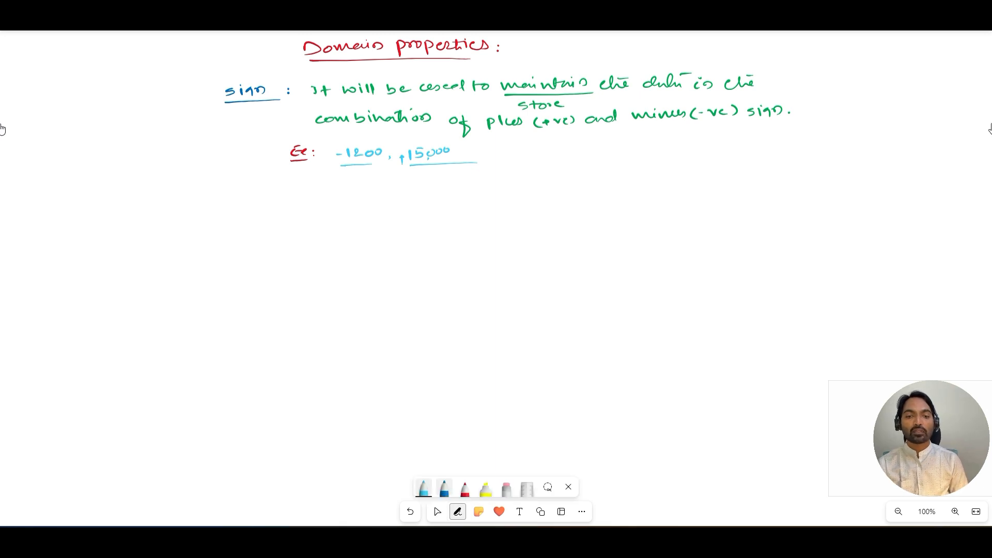
pyautogui.click(424, 488)
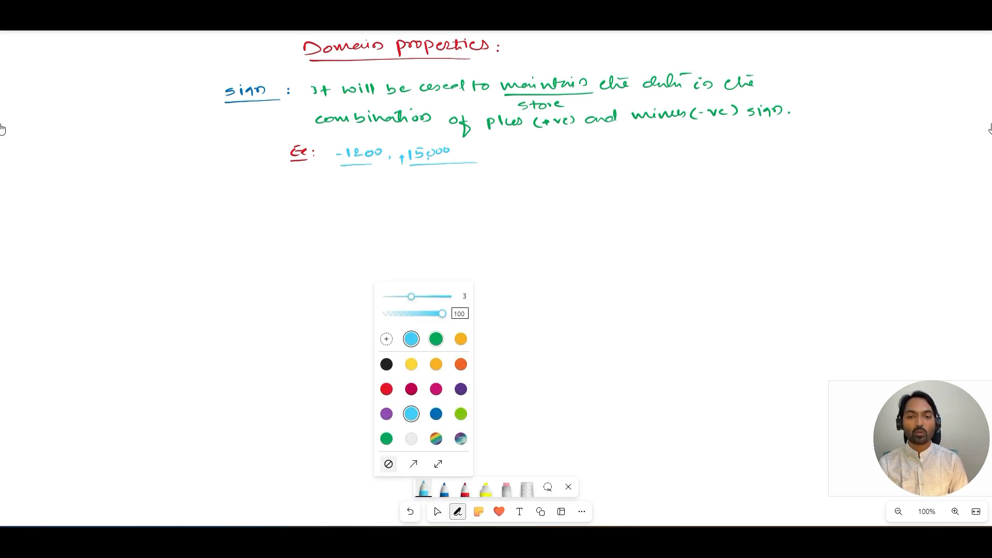
pyautogui.click(436, 338)
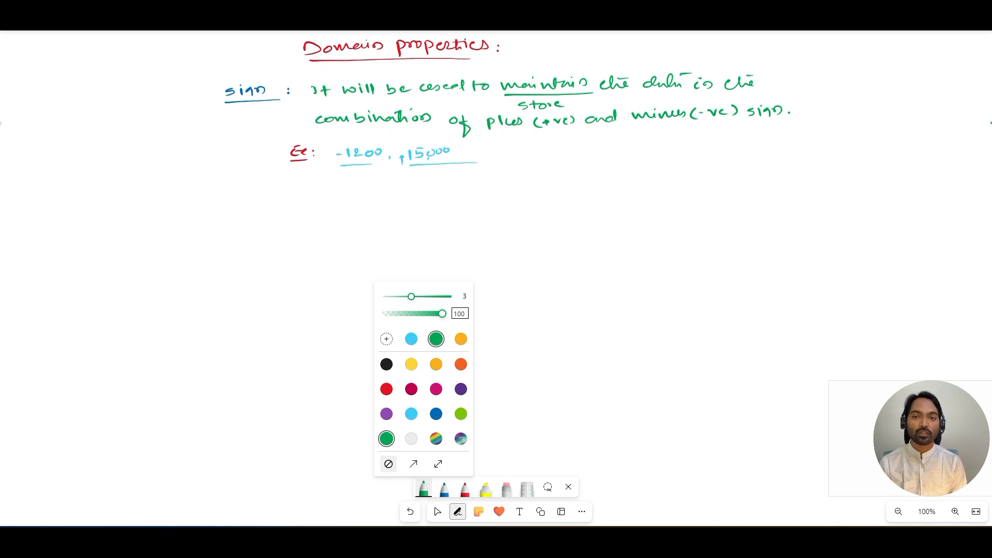
pyautogui.moveTo(286, 191)
pyautogui.mouseDown()
pyautogui.moveTo(435, 178)
pyautogui.moveTo(446, 189)
pyautogui.moveTo(492, 187)
pyautogui.moveTo(613, 170)
pyautogui.moveTo(810, 175)
pyautogui.mouseUp()
pyautogui.moveTo(736, 188)
pyautogui.mouseDown()
pyautogui.moveTo(830, 180)
pyautogui.moveTo(742, 205)
pyautogui.moveTo(821, 203)
pyautogui.mouseUp()
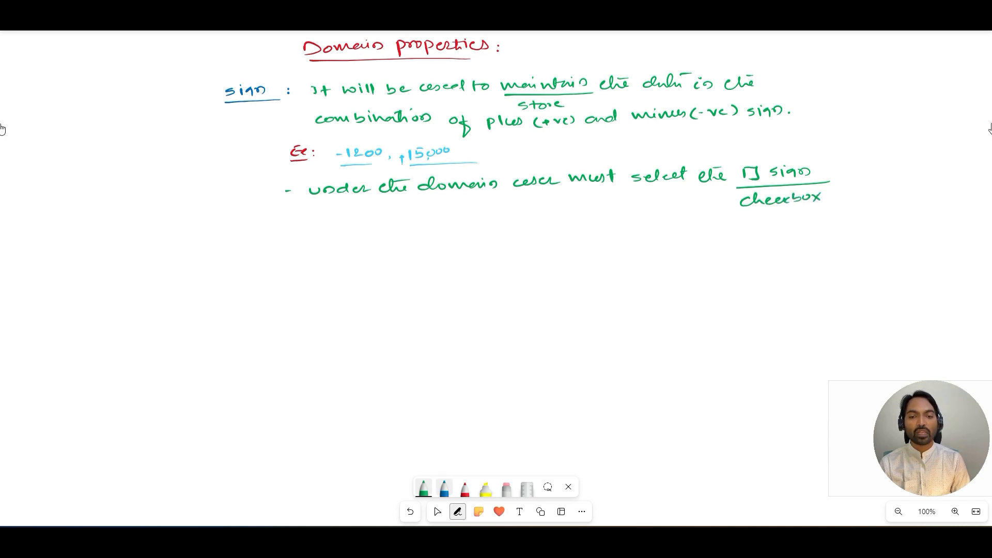
# Step: Tick the drawn checkbox with the blue pen
pyautogui.click(444, 488)
pyautogui.moveTo(747, 170); pyautogui.dragTo(767, 161)
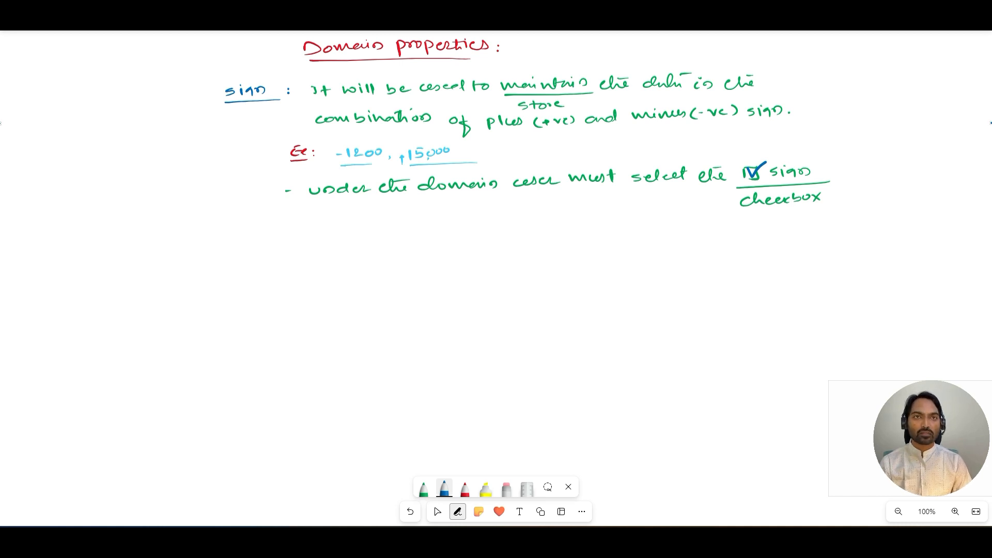
pyautogui.press('Escape')
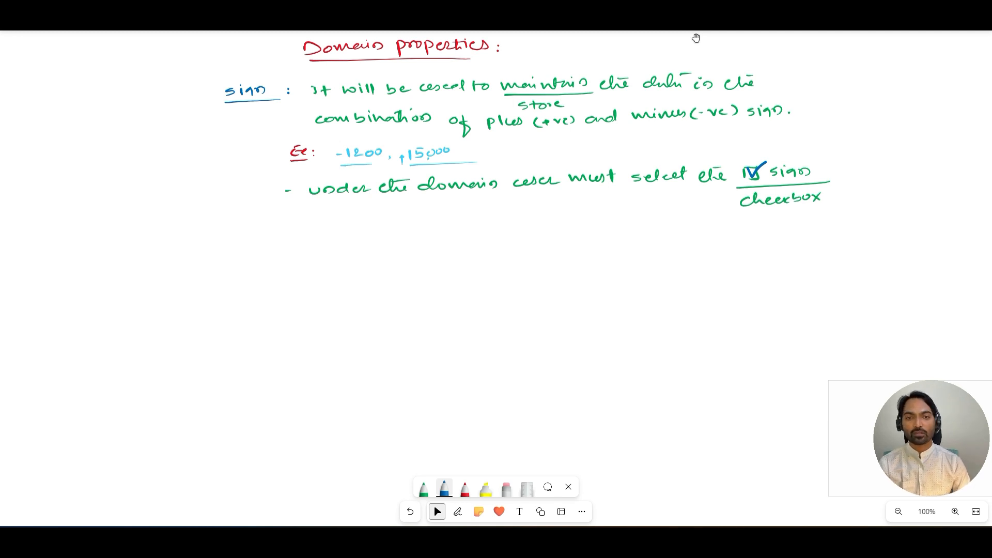
pyautogui.hotkey('alt', 'w')
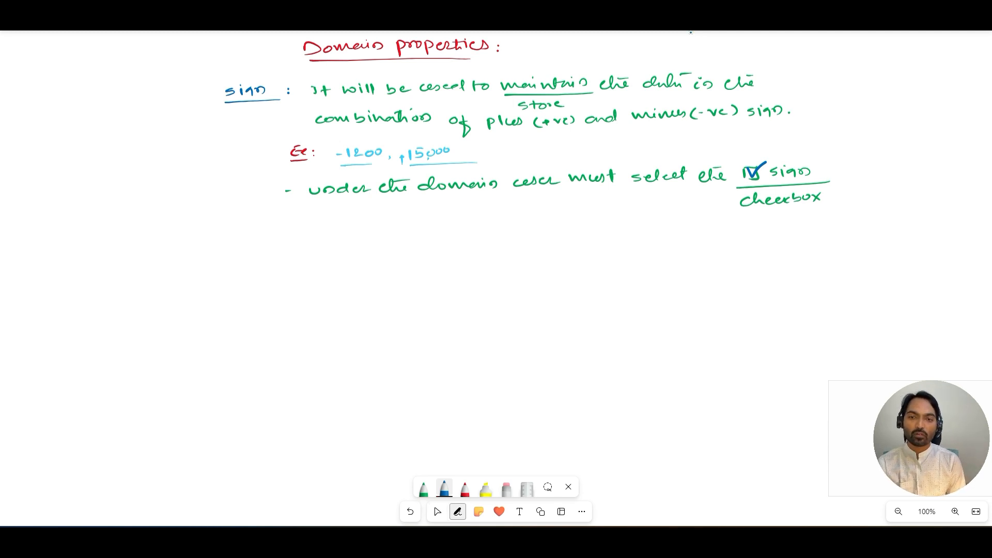
# Step: Start a new green bullet "- It will be appli", undoing the last mis-written letters
pyautogui.click(424, 489)
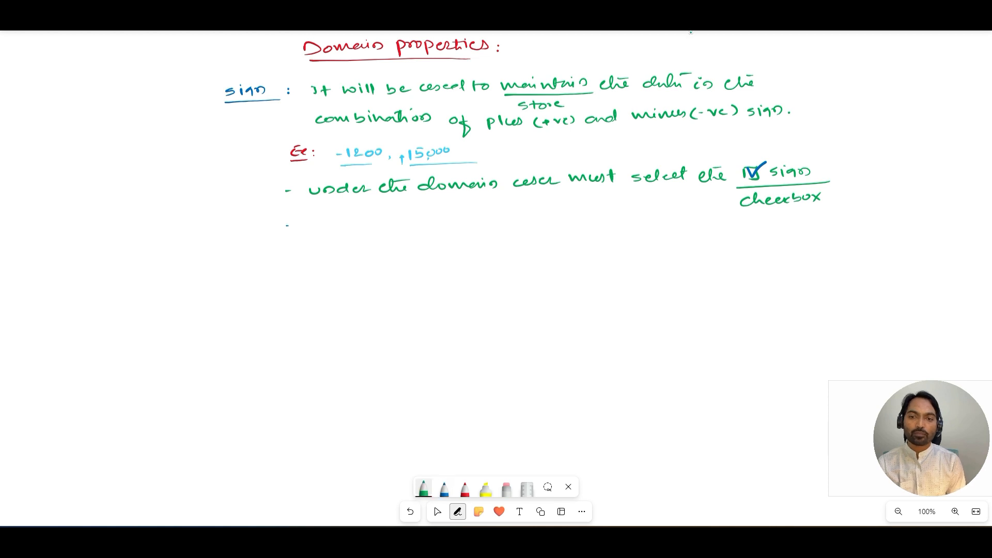
pyautogui.moveTo(313, 217)
pyautogui.mouseDown()
pyautogui.moveTo(322, 227)
pyautogui.moveTo(355, 213)
pyautogui.moveTo(361, 223)
pyautogui.moveTo(400, 222)
pyautogui.mouseUp()
pyautogui.moveTo(420, 217)
pyautogui.mouseDown()
pyautogui.moveTo(413, 223)
pyautogui.moveTo(423, 224)
pyautogui.mouseUp()
pyautogui.moveTo(427, 217)
pyautogui.mouseDown()
pyautogui.moveTo(431, 227)
pyautogui.moveTo(465, 223)
pyautogui.mouseUp()
pyautogui.moveTo(478, 216); pyautogui.dragTo(485, 218)
pyautogui.moveTo(480, 212); pyautogui.dragTo(500, 214)
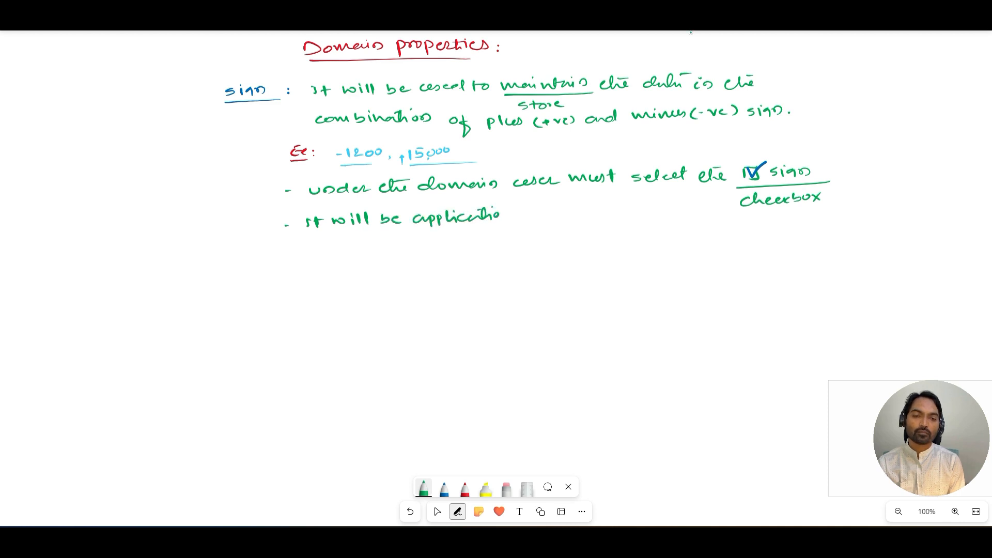
pyautogui.click(410, 512)
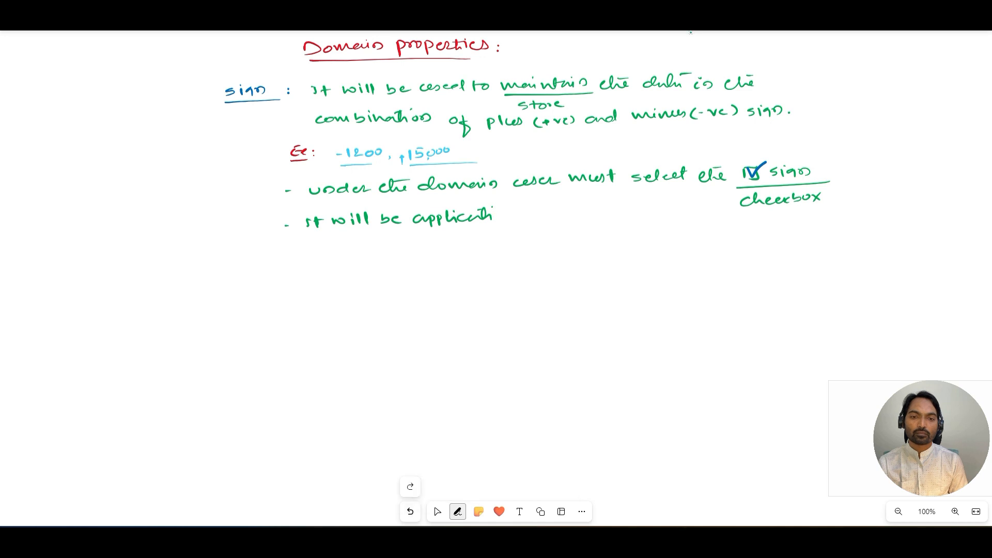
pyautogui.click(410, 512)
pyautogui.click(410, 511)
pyautogui.click(411, 511)
pyautogui.click(437, 512)
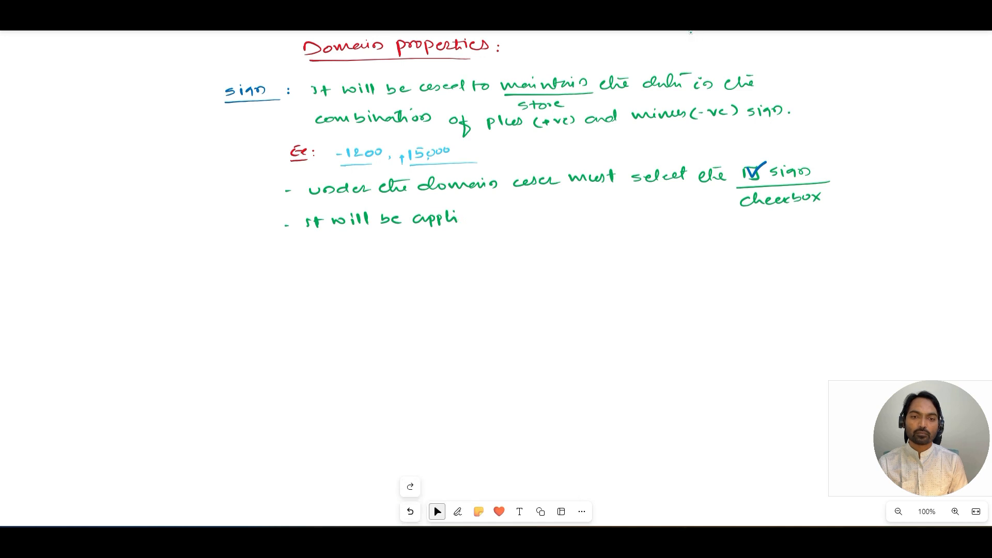
# Step: Complete the bullet as "It will be applicable for integer fields."
pyautogui.click(458, 511)
pyautogui.moveTo(466, 214); pyautogui.dragTo(486, 220)
pyautogui.moveTo(488, 213); pyautogui.dragTo(493, 220)
pyautogui.moveTo(499, 216)
pyautogui.mouseDown()
pyautogui.moveTo(523, 229)
pyautogui.moveTo(551, 212)
pyautogui.moveTo(569, 219)
pyautogui.mouseUp()
pyautogui.moveTo(571, 210); pyautogui.dragTo(633, 210)
pyautogui.moveTo(598, 207)
pyautogui.mouseDown()
pyautogui.moveTo(644, 222)
pyautogui.moveTo(674, 207)
pyautogui.mouseUp()
pyautogui.moveTo(671, 210); pyautogui.dragTo(686, 200)
pyautogui.moveTo(695, 203); pyautogui.dragTo(688, 209)
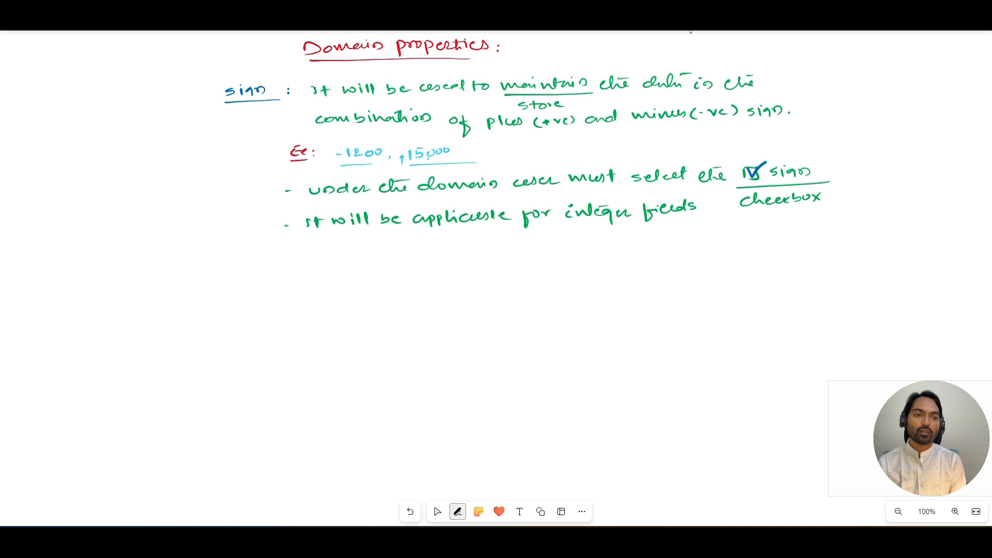
pyautogui.click(700, 209)
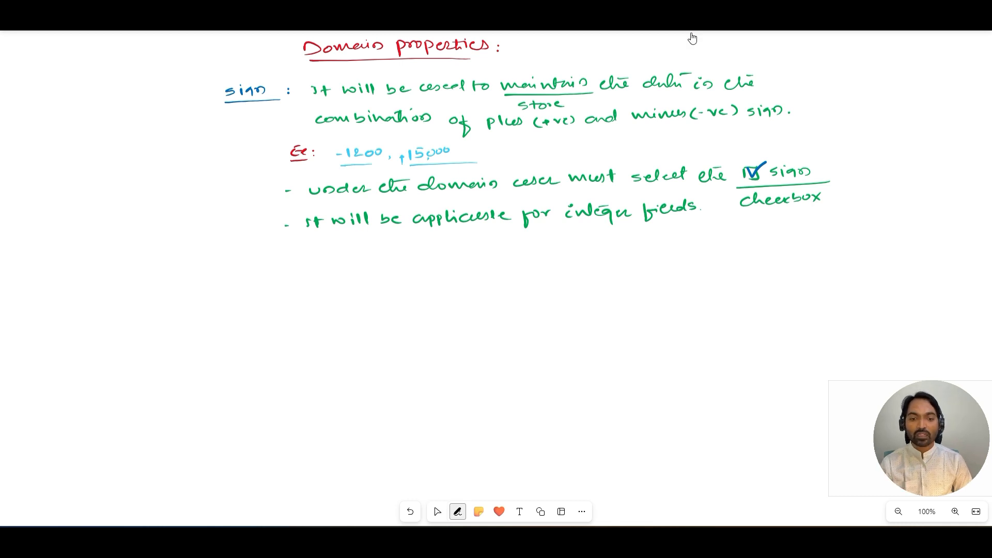
# Step: Underline "integer fields" in red
pyautogui.click(458, 512)
pyautogui.click(465, 488)
pyautogui.moveTo(570, 226); pyautogui.dragTo(687, 223)
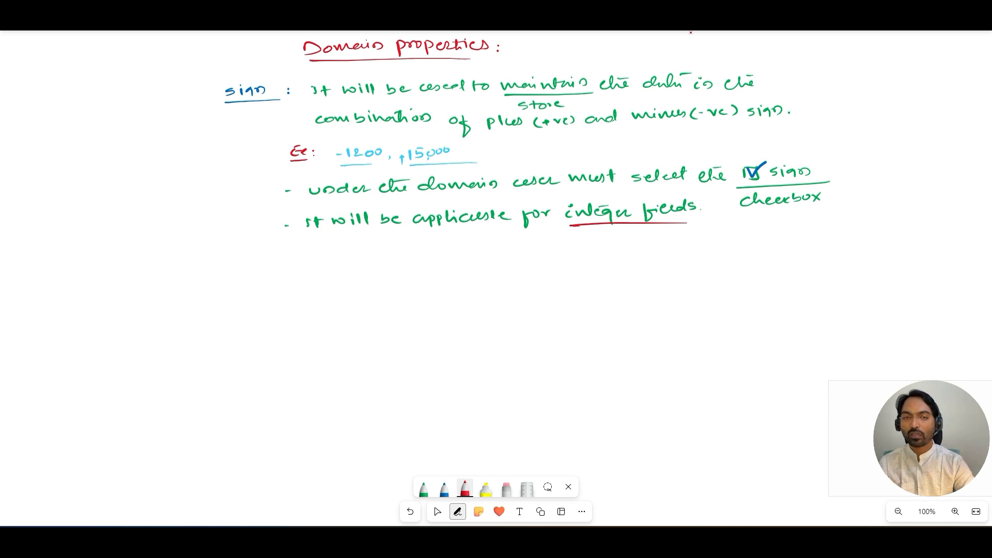
# Step: Switch back to SAP and open the data element ZG01_TAMOUNT of the AMOUNT field
pyautogui.hotkey('alt', 'Tab')
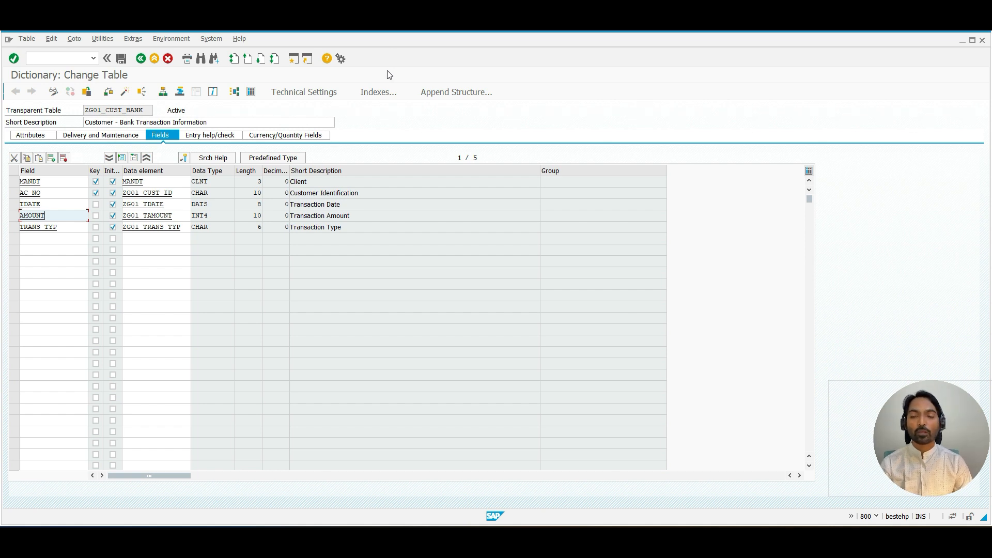
pyautogui.moveTo(46, 215)
pyautogui.mouseDown()
pyautogui.moveTo(28, 216)
pyautogui.moveTo(51, 214)
pyautogui.mouseUp()
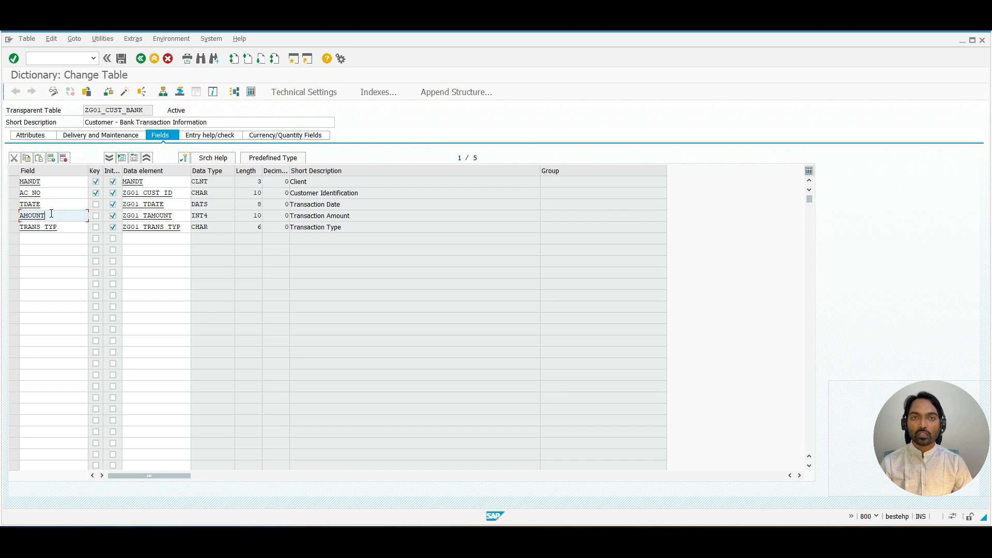
pyautogui.doubleClick(146, 216)
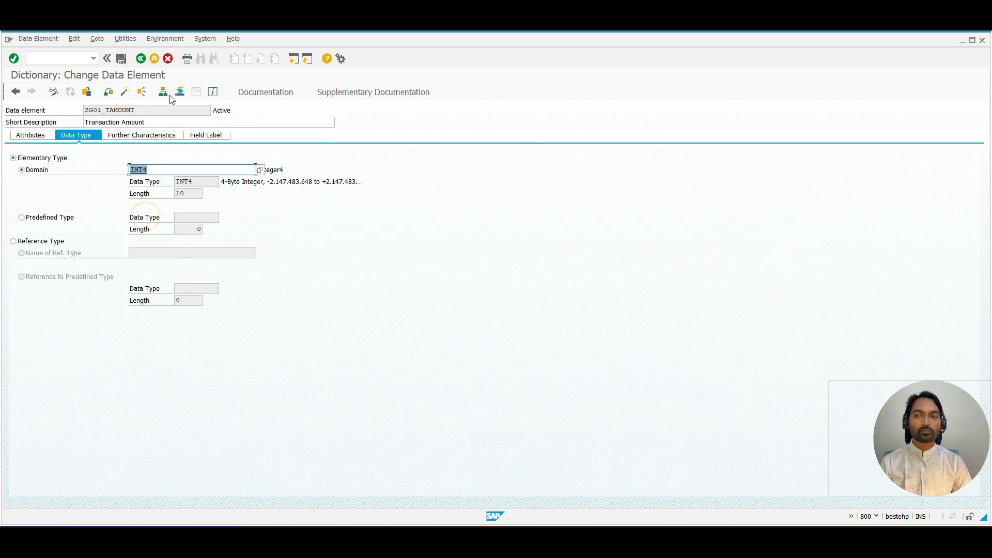
# Step: Highlight the INT4 domain name and its integer value range description
pyautogui.click(102, 110)
pyautogui.moveTo(161, 166); pyautogui.dragTo(119, 168)
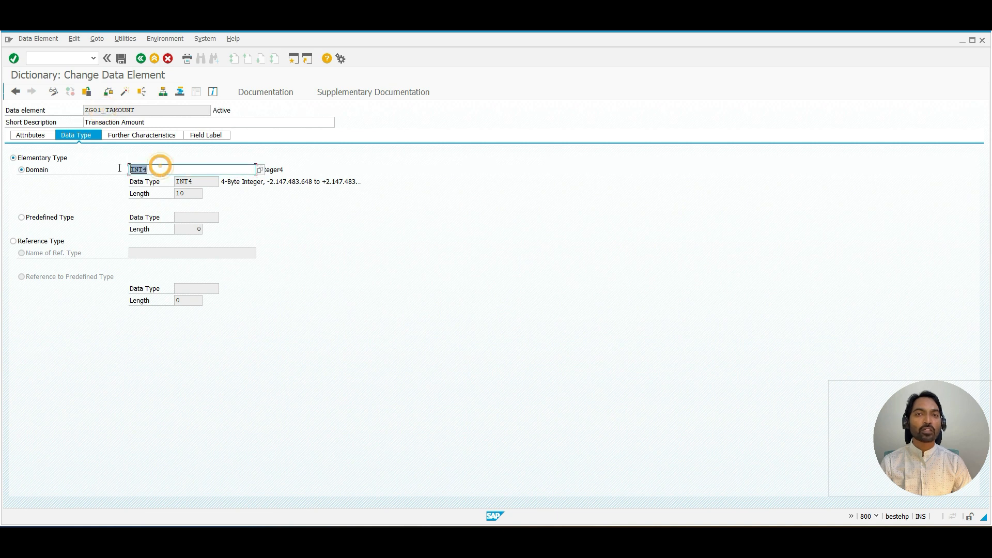
pyautogui.moveTo(266, 182); pyautogui.dragTo(378, 181)
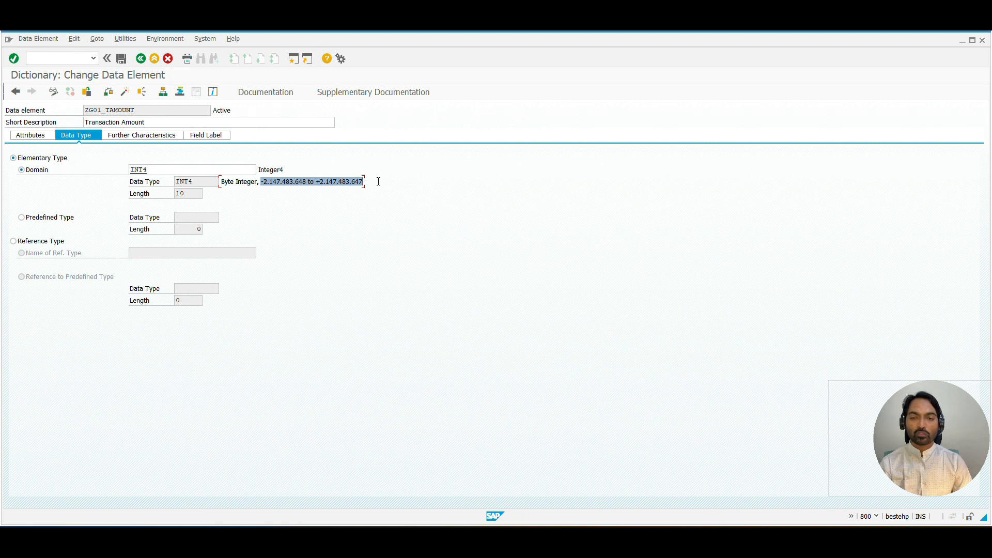
pyautogui.click(372, 182)
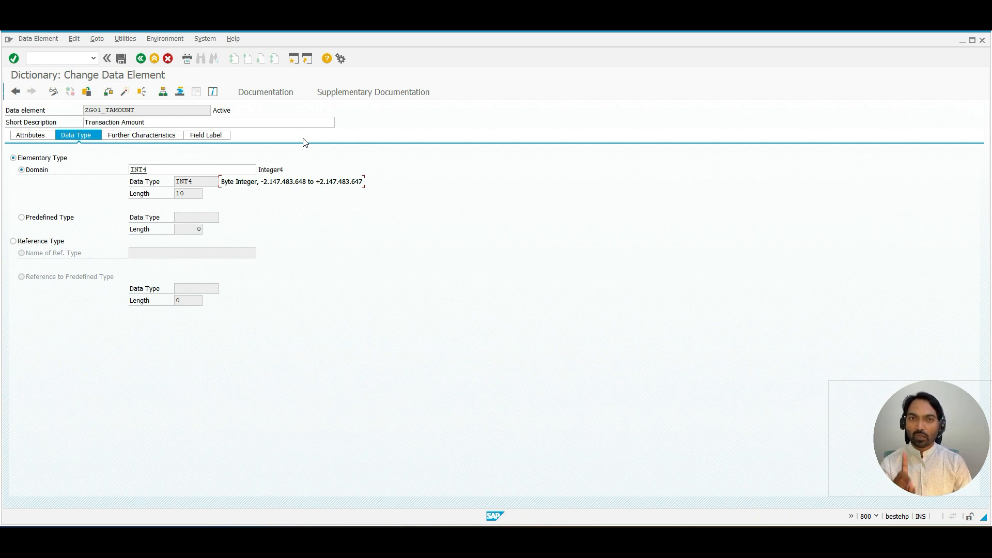
# Step: Replace the data element's INT4 domain with ZG01_DOM_TAMOUNT and save the data element
pyautogui.click(147, 170)
pyautogui.moveTo(144, 170); pyautogui.dragTo(131, 170)
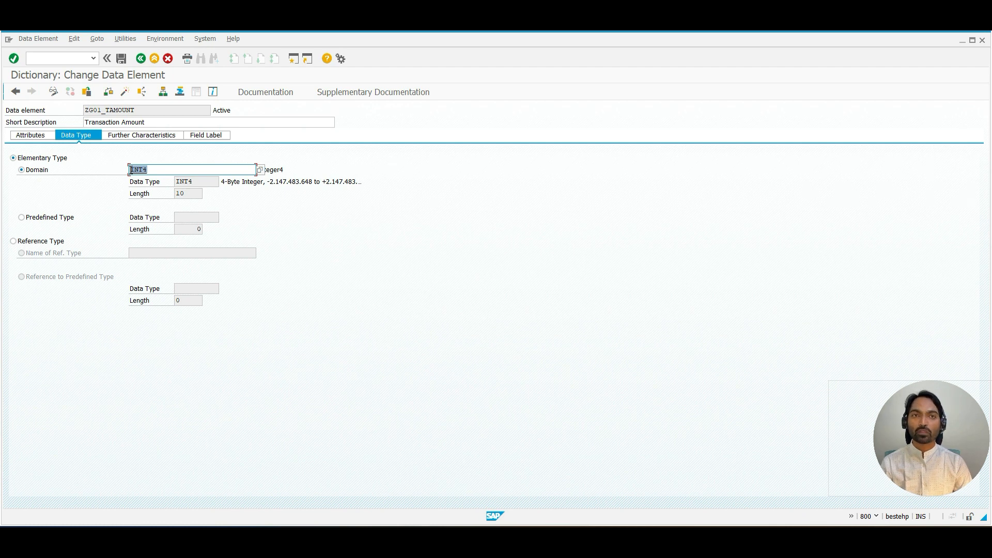
pyautogui.click(131, 169)
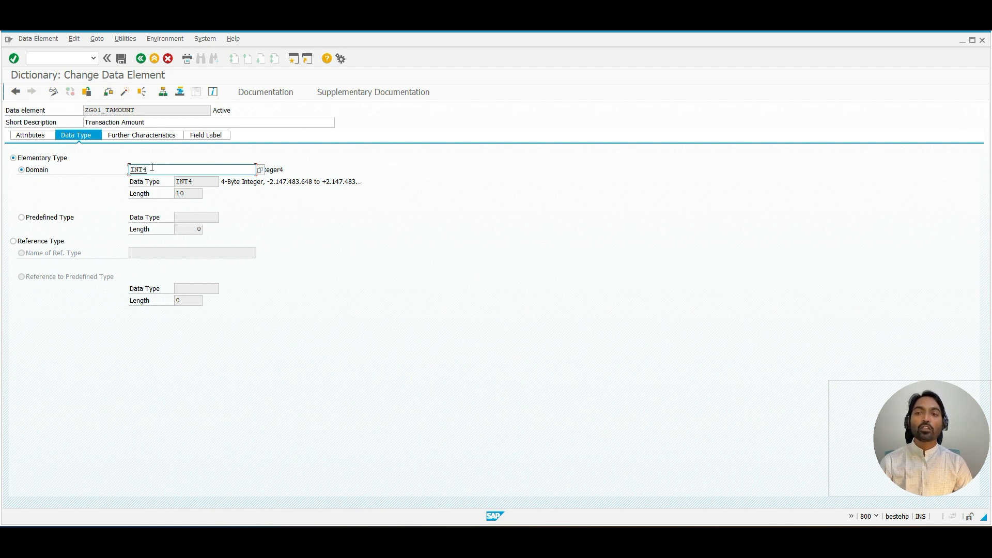
pyautogui.click(152, 167)
pyautogui.press('BackSpace')
pyautogui.press('BackSpace')
pyautogui.press('BackSpace')
pyautogui.press('BackSpace')
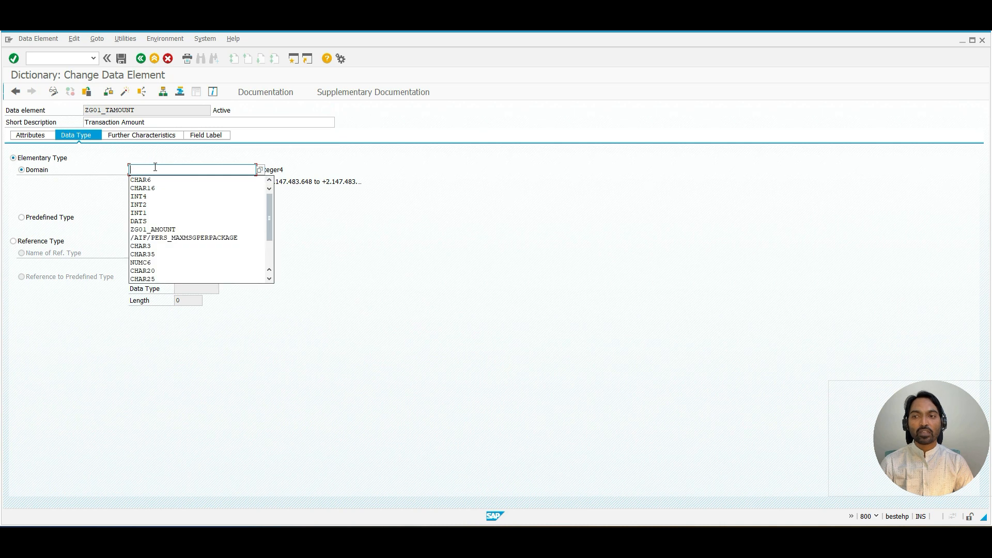
pyautogui.write('ZG01')
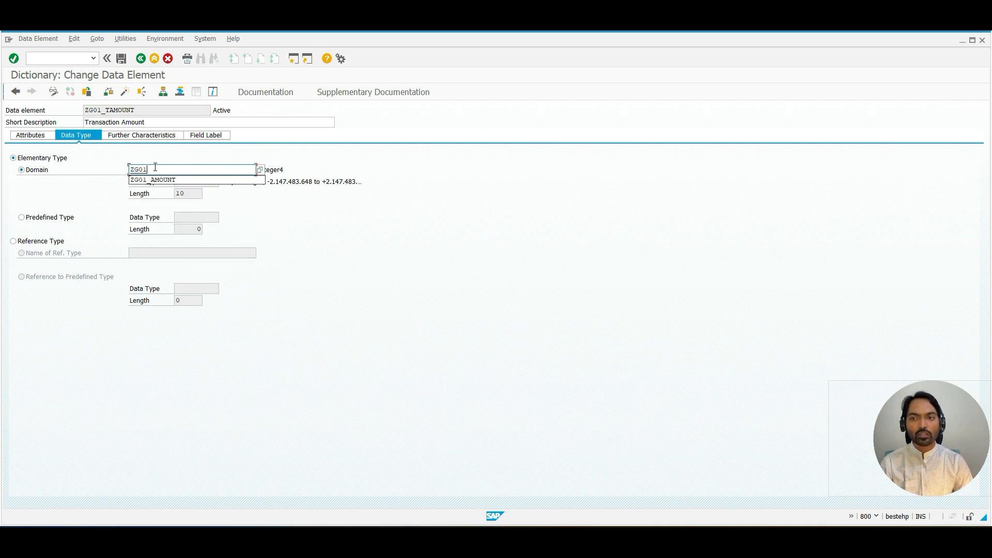
pyautogui.write('_')
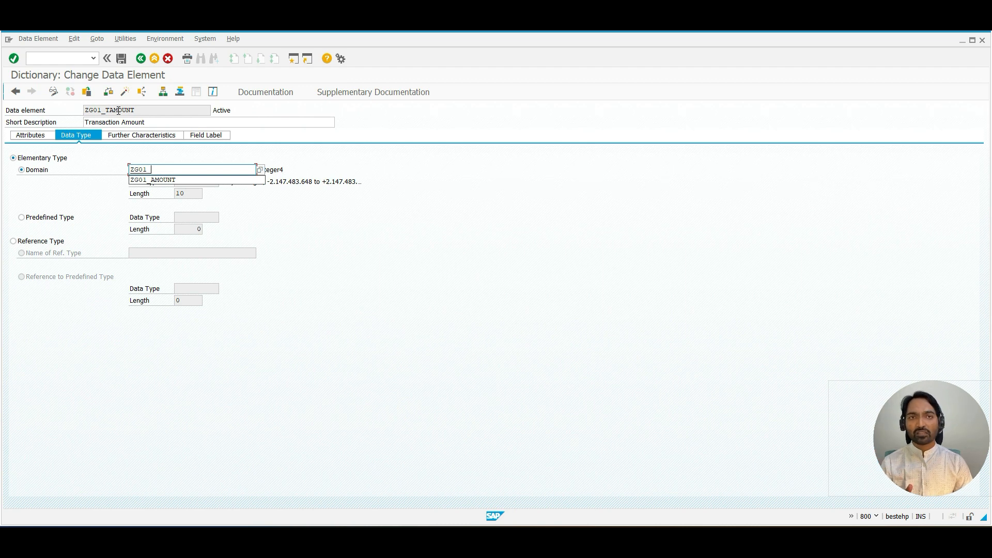
pyautogui.write('DO')
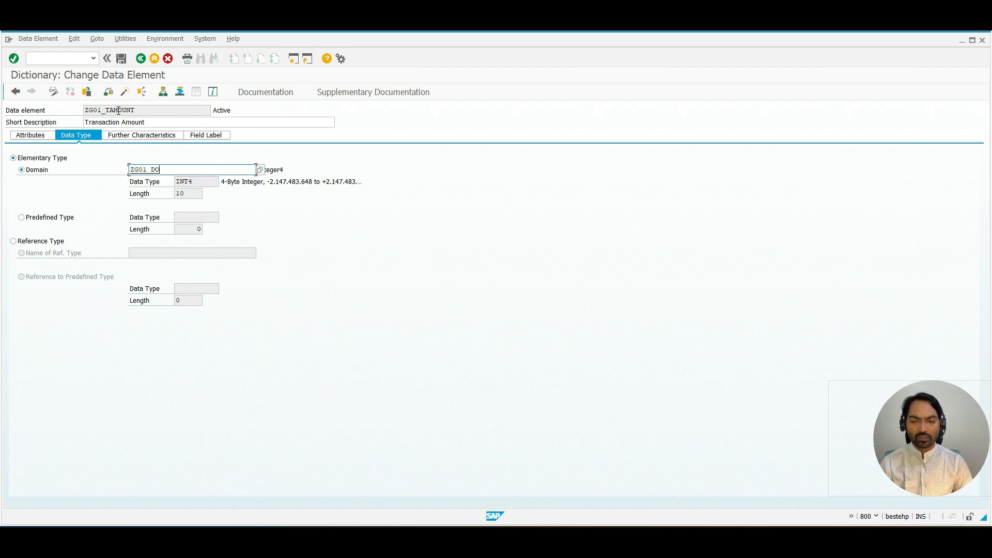
pyautogui.write('M_')
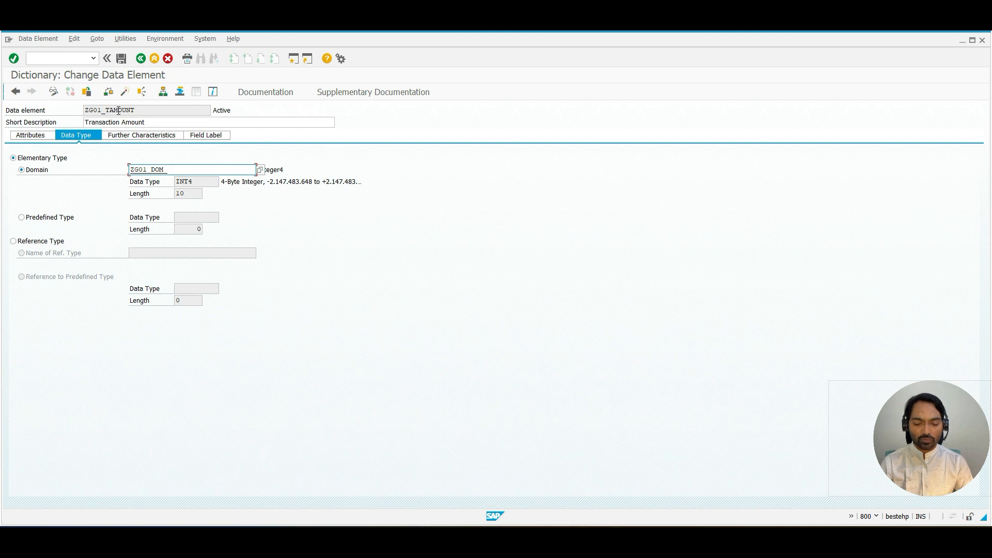
pyautogui.write('TAMOUNT')
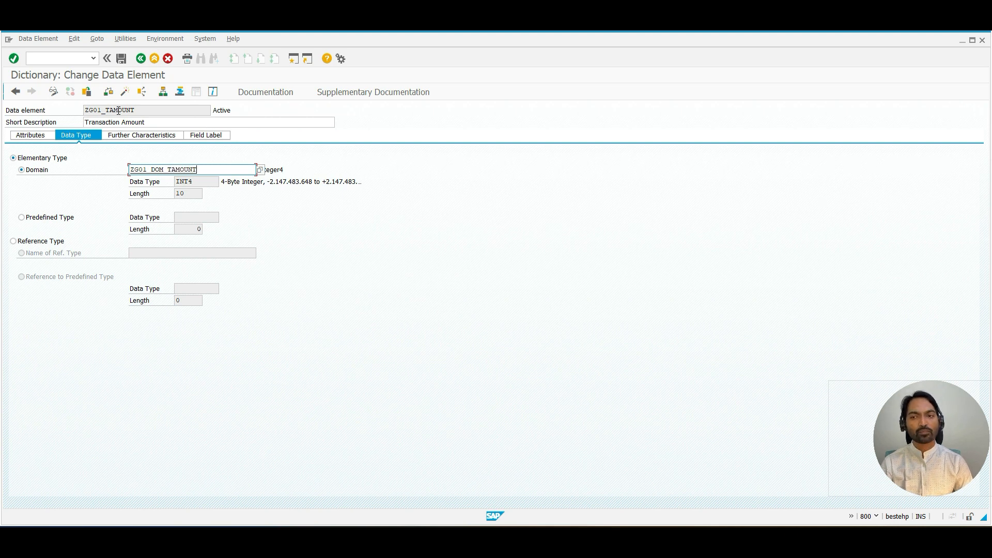
pyautogui.click(121, 59)
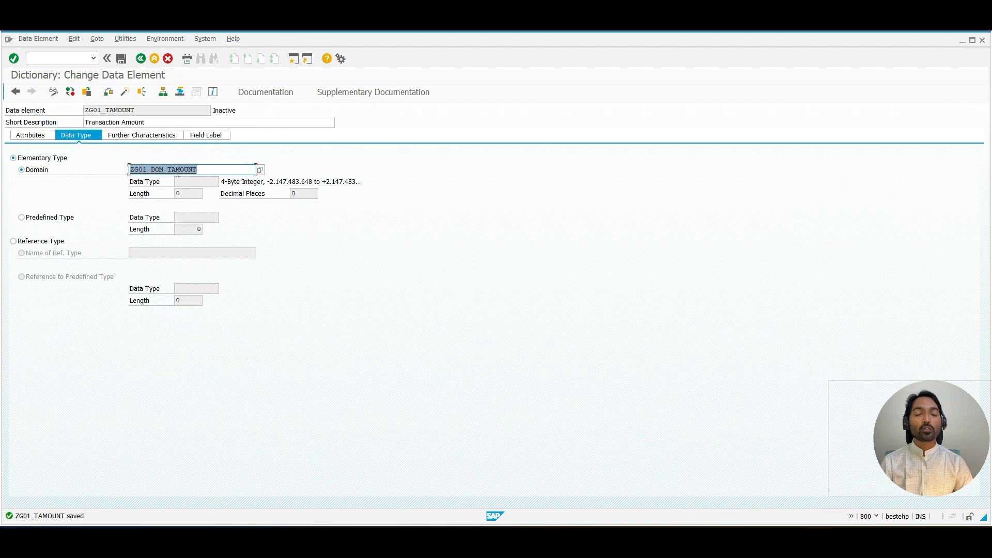
# Step: Open the domain ZG01_DOM_TAMOUNT from the data element and agree to create it
pyautogui.doubleClick(160, 169)
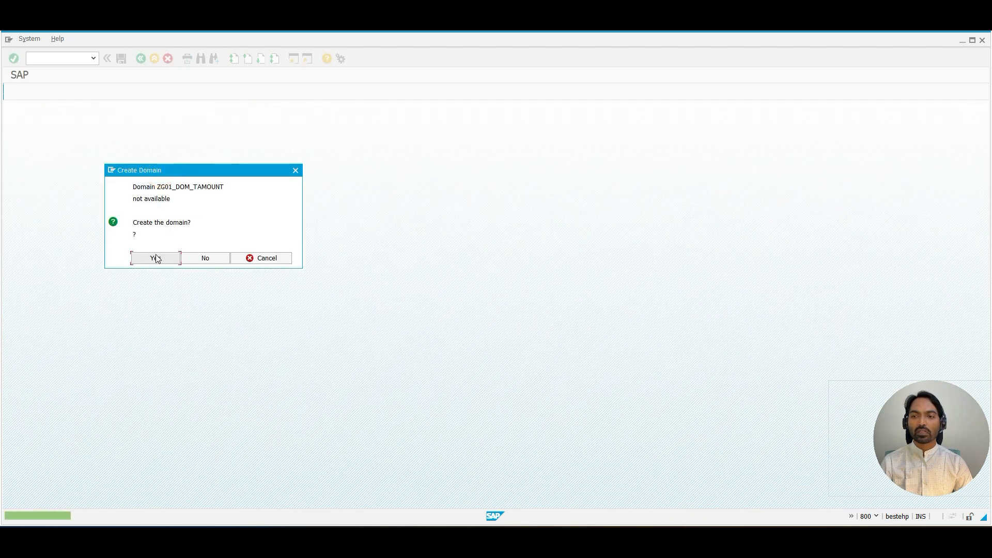
pyautogui.moveTo(146, 187); pyautogui.dragTo(202, 187)
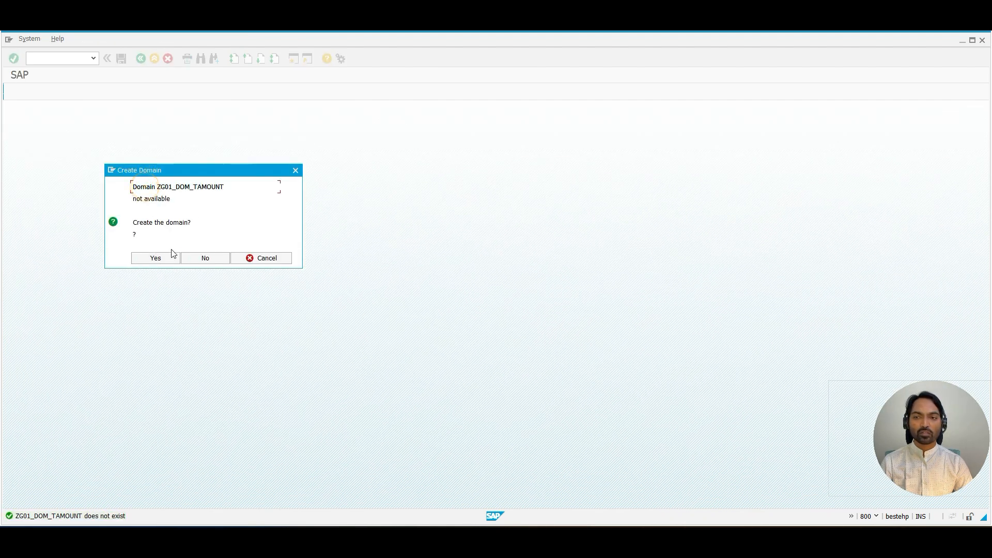
pyautogui.click(158, 258)
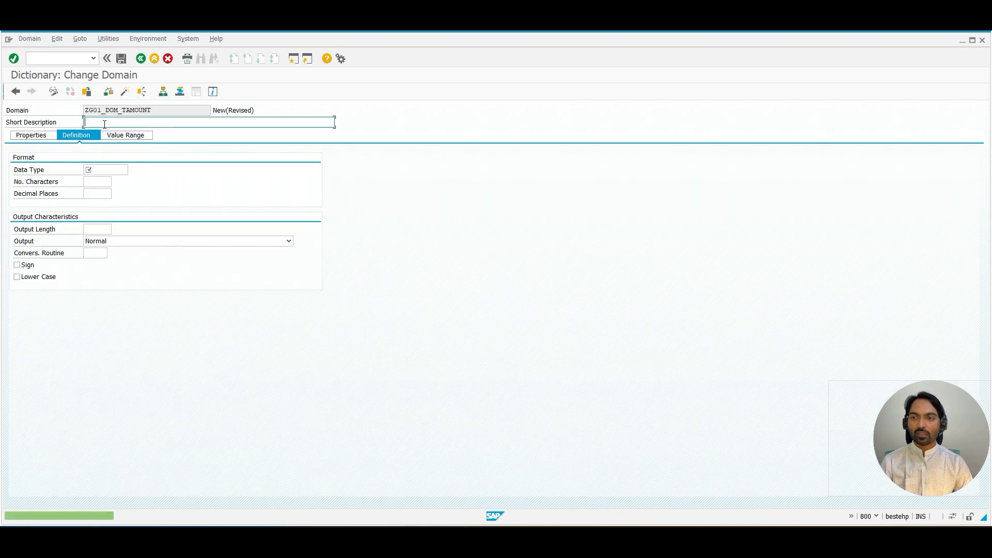
# Step: Give the domain the short description Transaction Amount and set its data type to INT4
pyautogui.write('T')
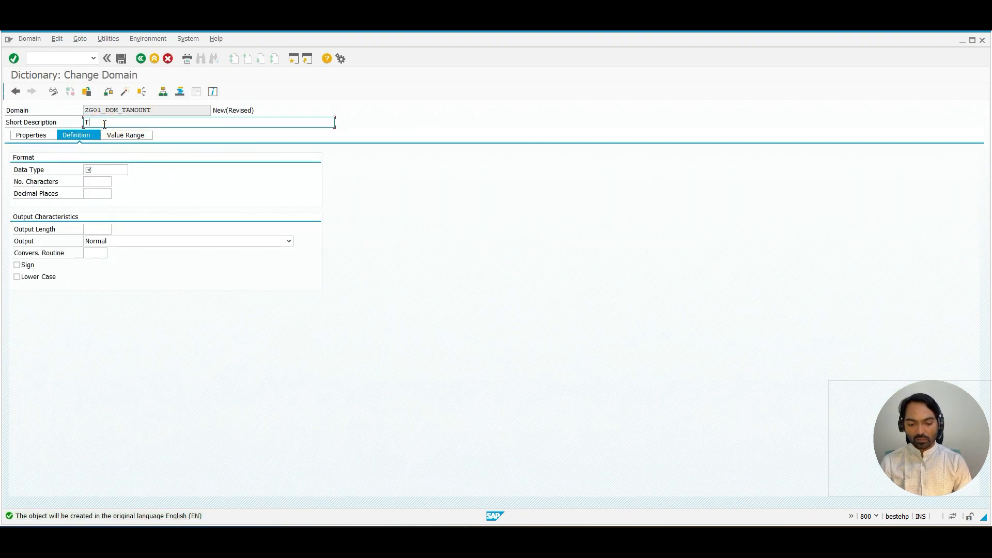
pyautogui.write('ransaction ')
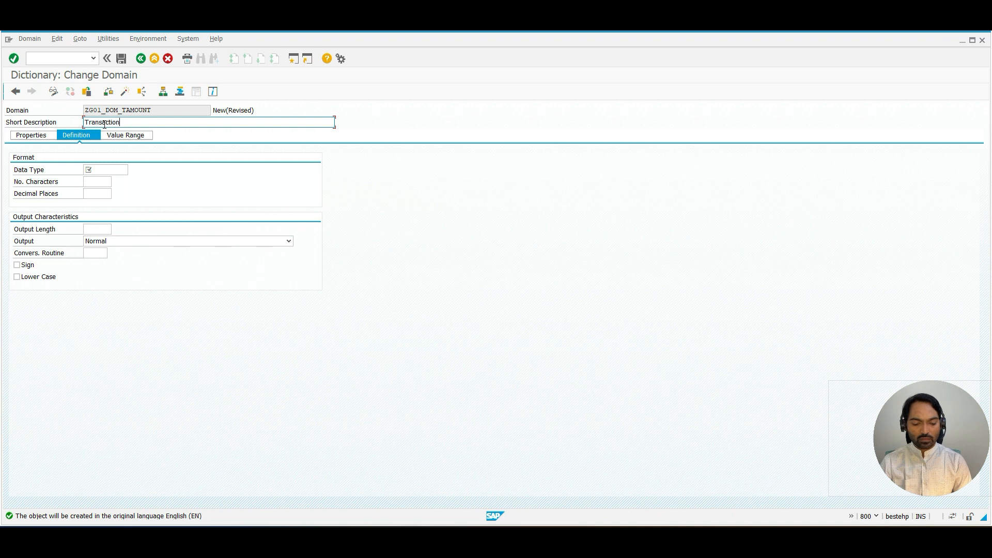
pyautogui.write('Amount')
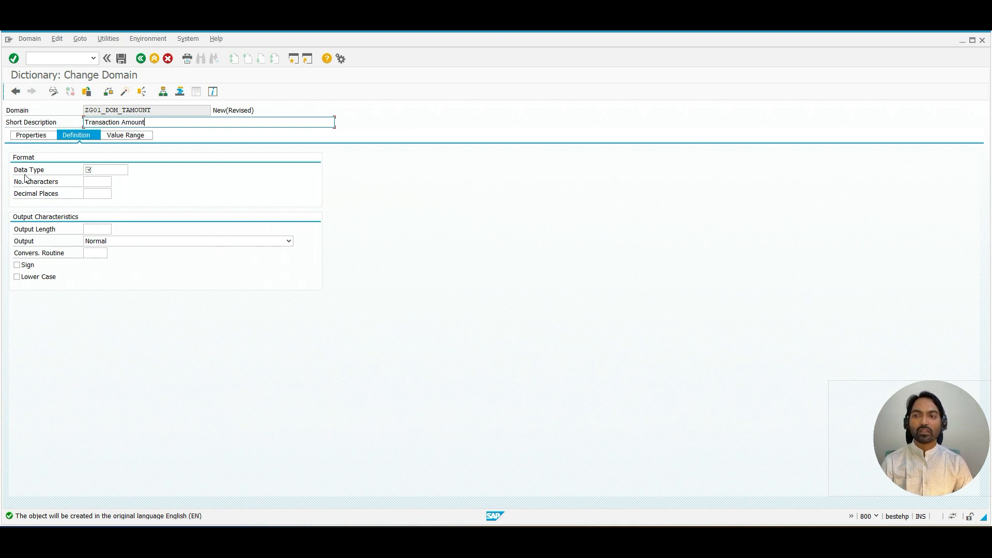
pyautogui.moveTo(15, 170); pyautogui.dragTo(72, 169)
pyautogui.click(92, 169)
pyautogui.write('INT4')
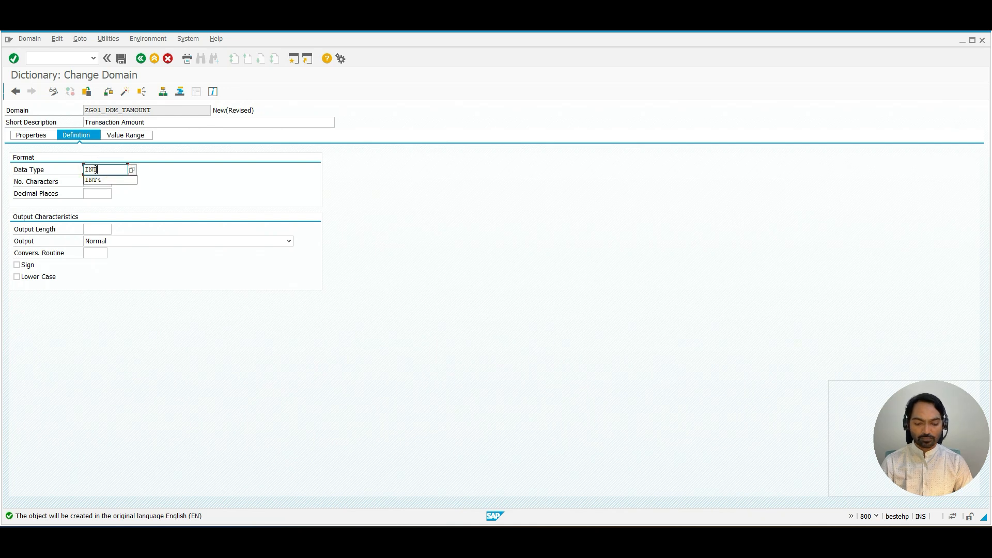
pyautogui.press('Return')
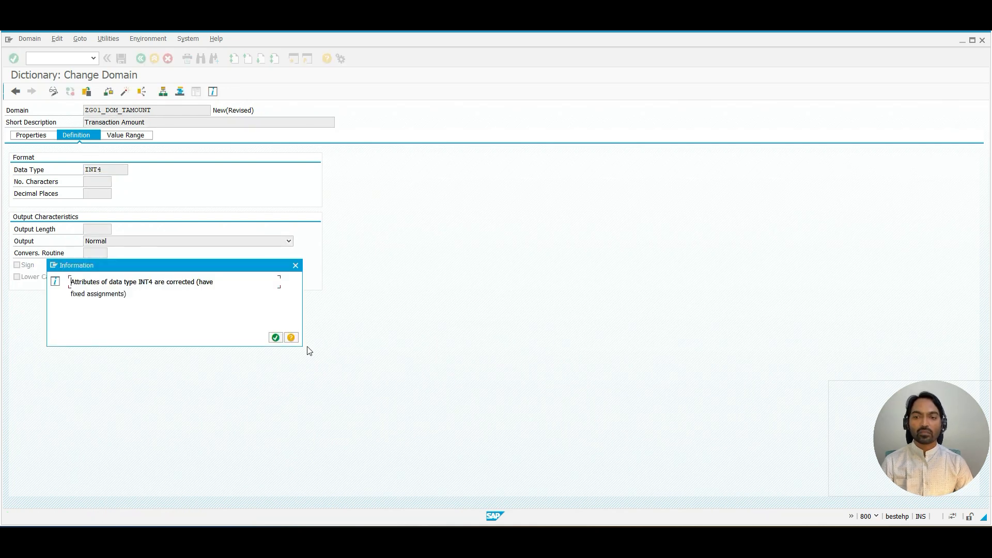
pyautogui.click(275, 337)
pyautogui.press('Tab')
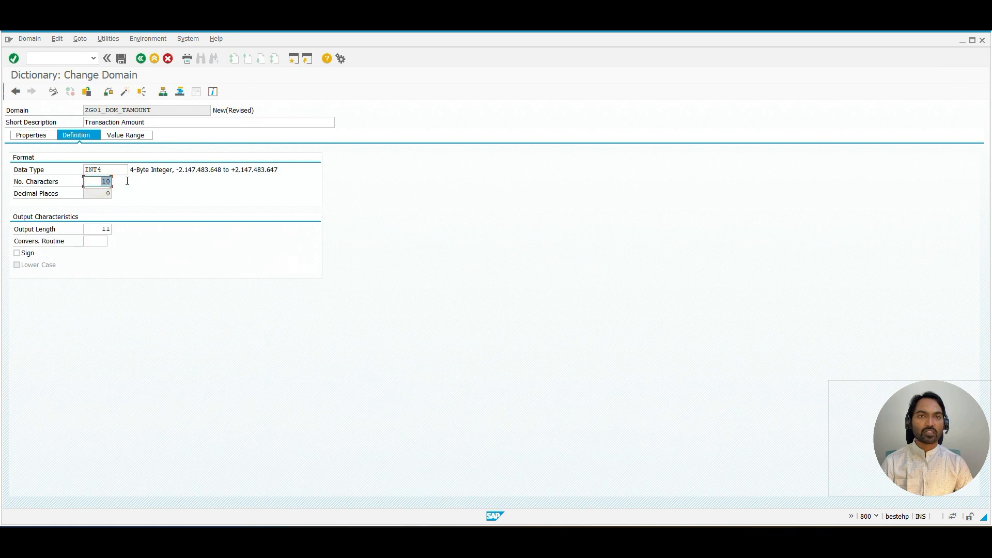
# Step: Enable the Sign option in the domain's output characteristics
pyautogui.click(127, 181)
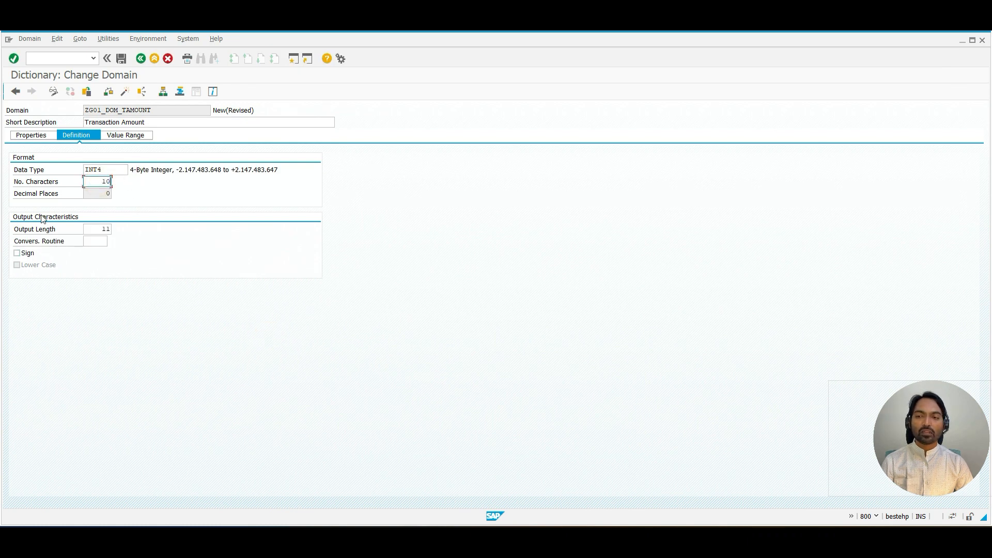
pyautogui.moveTo(20, 193); pyautogui.dragTo(81, 197)
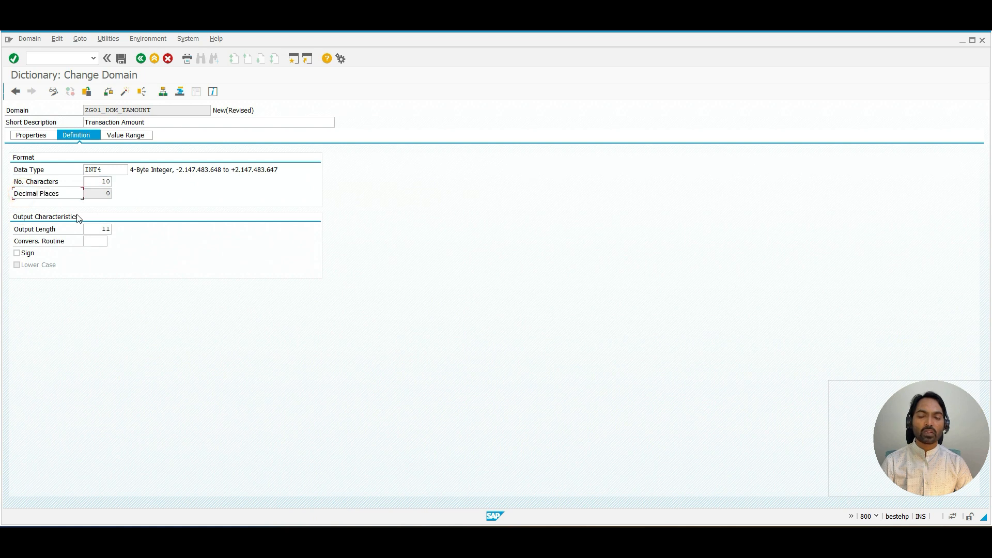
pyautogui.moveTo(27, 229); pyautogui.dragTo(61, 251)
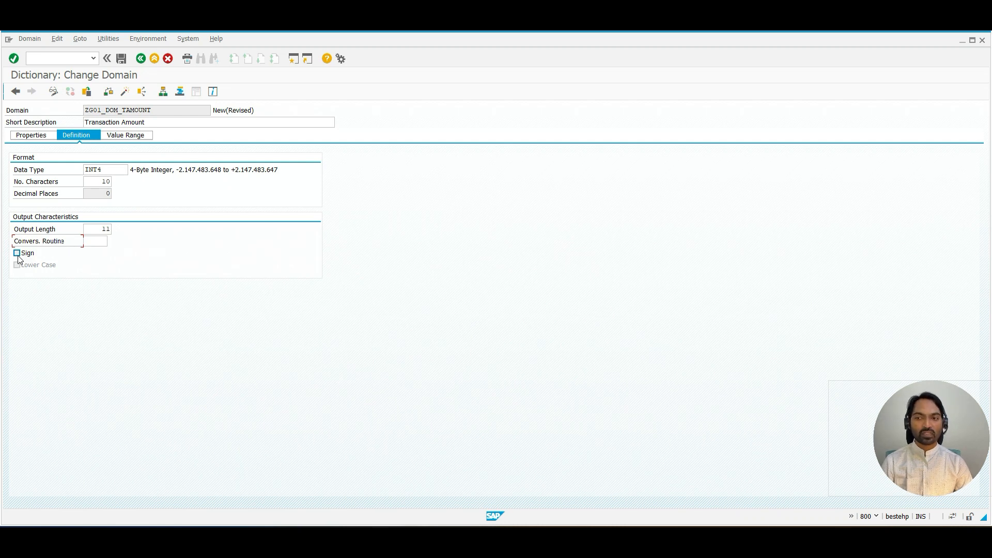
pyautogui.click(17, 253)
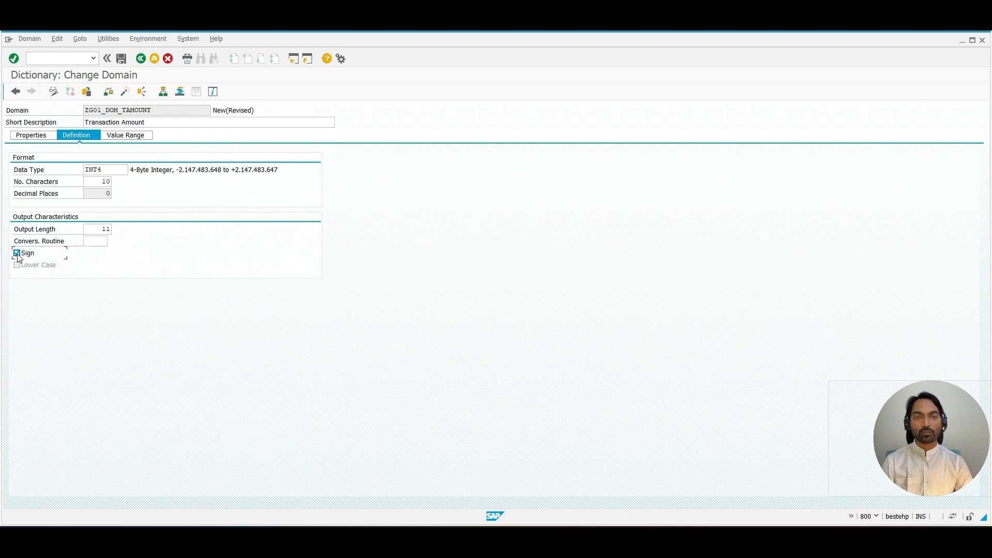
pyautogui.click(176, 170)
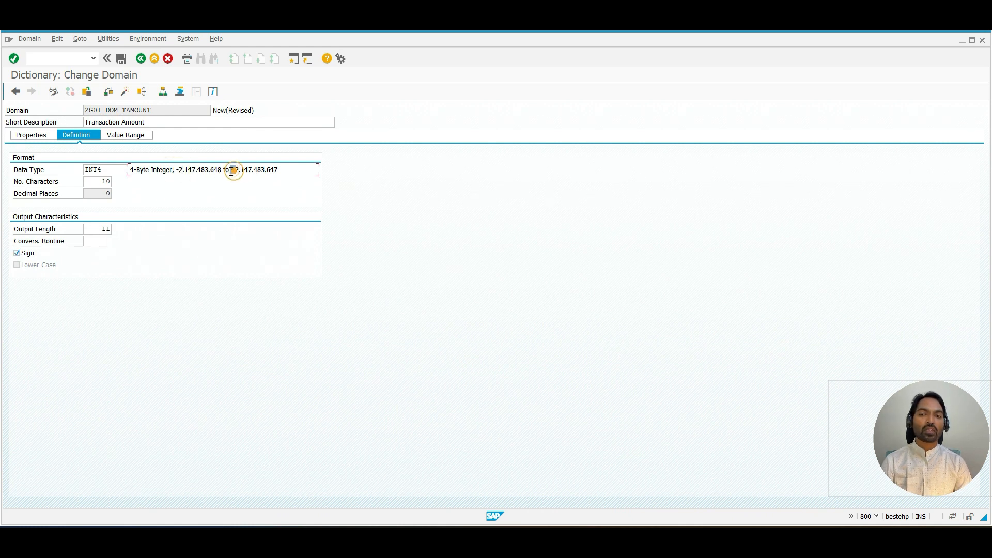
# Step: Save and activate the domain ZG01_DOM_TAMOUNT
pyautogui.click(121, 59)
pyautogui.click(180, 273)
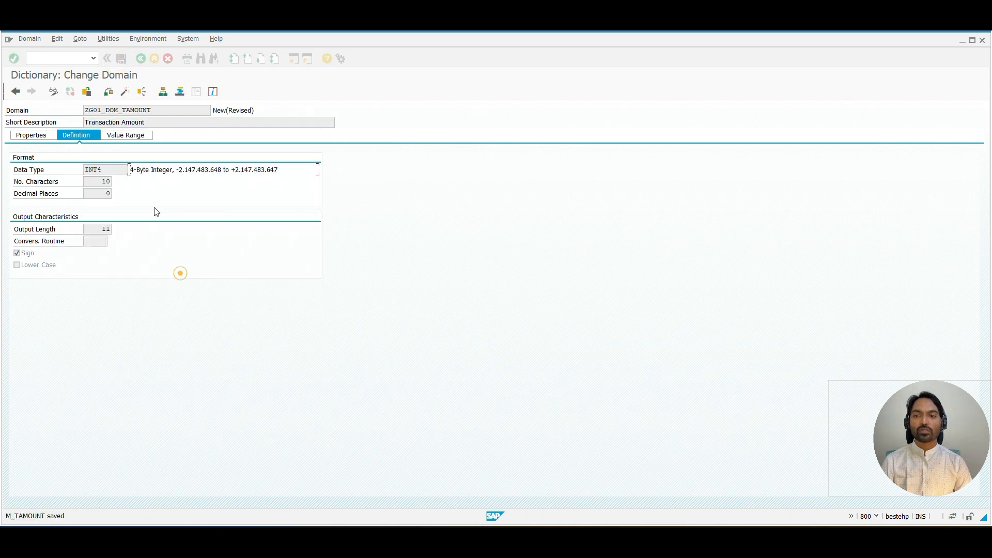
pyautogui.click(124, 93)
pyautogui.press('Return')
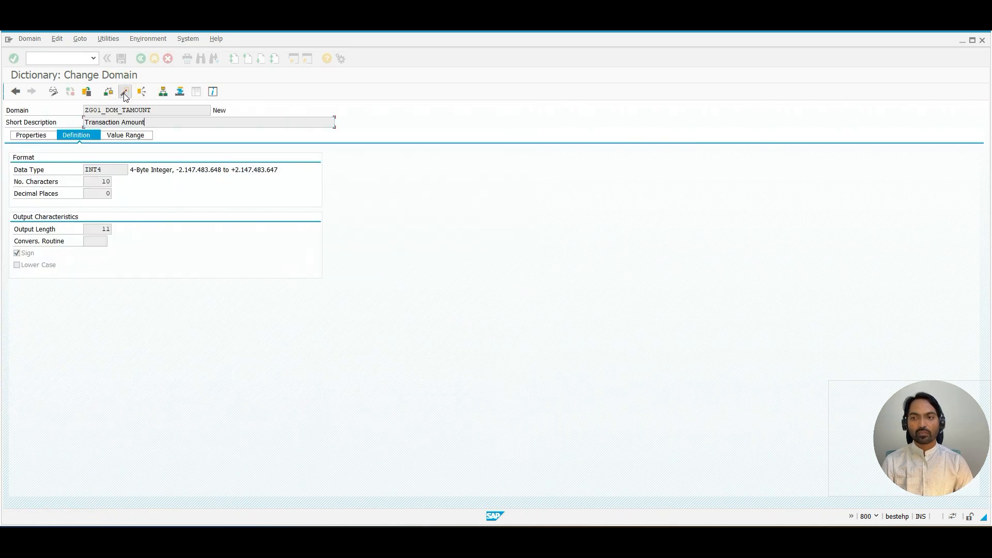
pyautogui.click(229, 112)
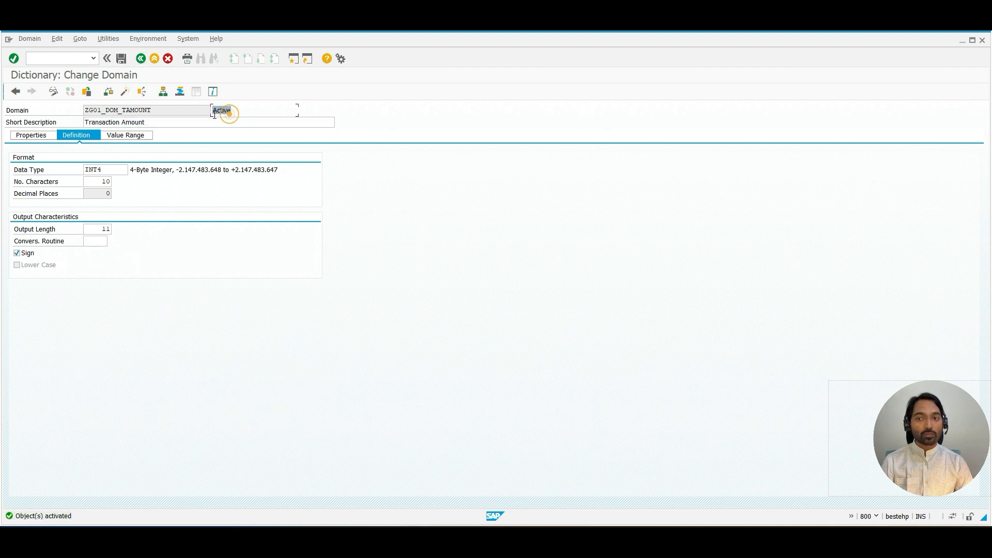
# Step: Return to data element ZG01_TAMOUNT and activate it, declining to view the activation log
pyautogui.click(142, 59)
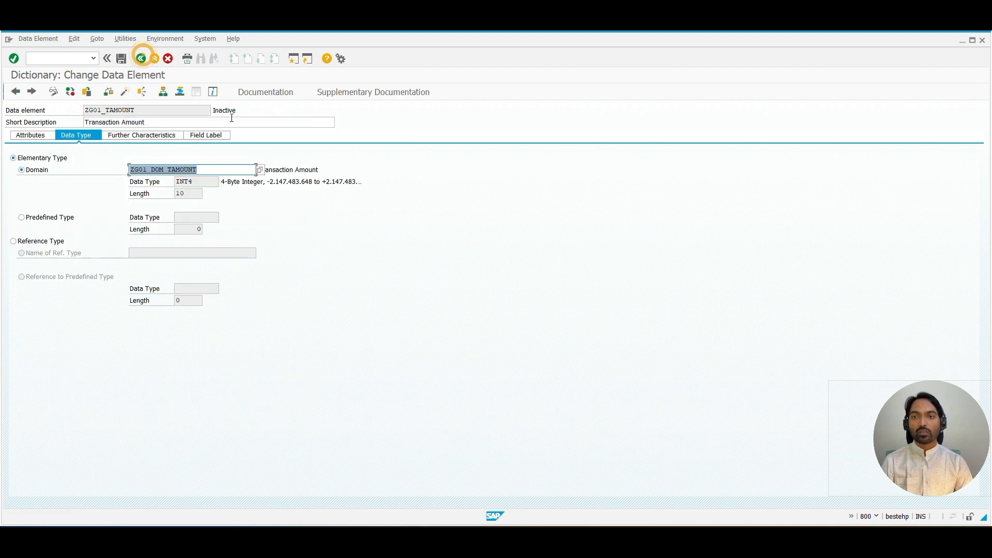
pyautogui.click(122, 93)
pyautogui.press('Return')
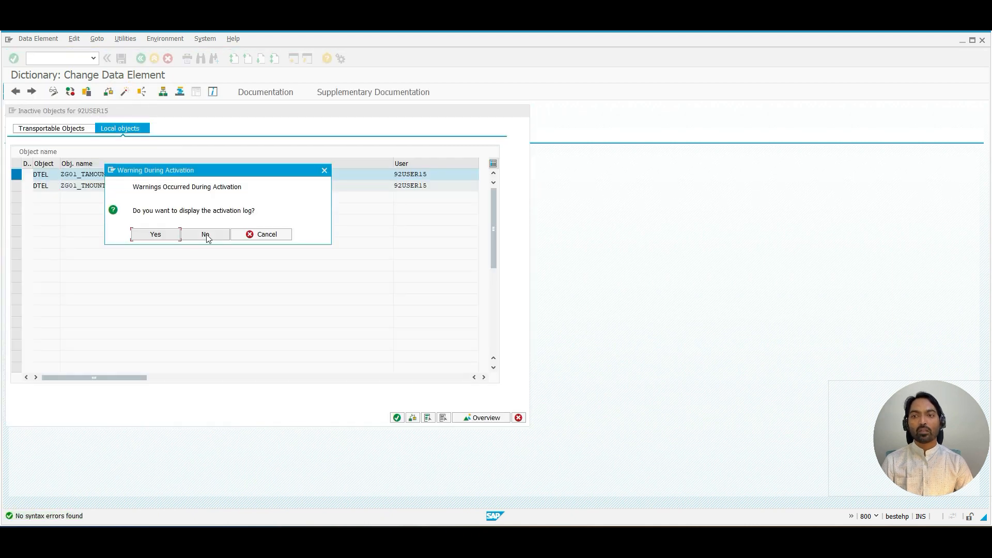
pyautogui.click(206, 235)
# Step: Go back to table ZG01_CUST_BANK and display its table entries
pyautogui.click(140, 59)
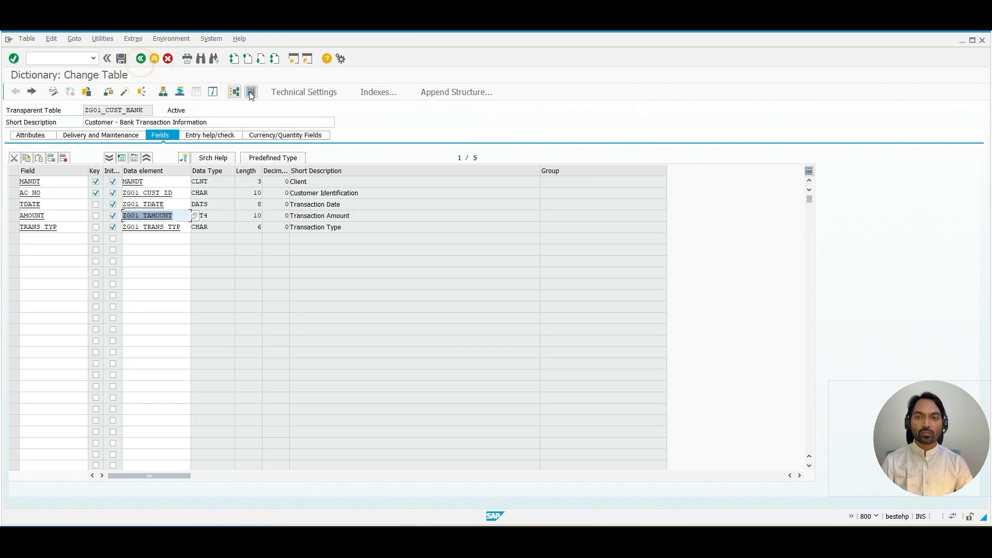
pyautogui.click(251, 93)
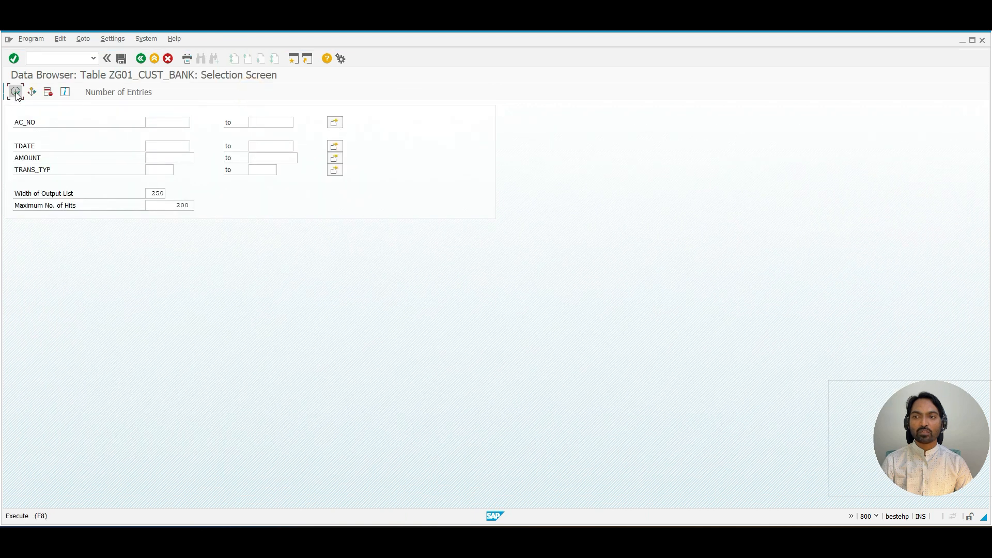
pyautogui.click(15, 93)
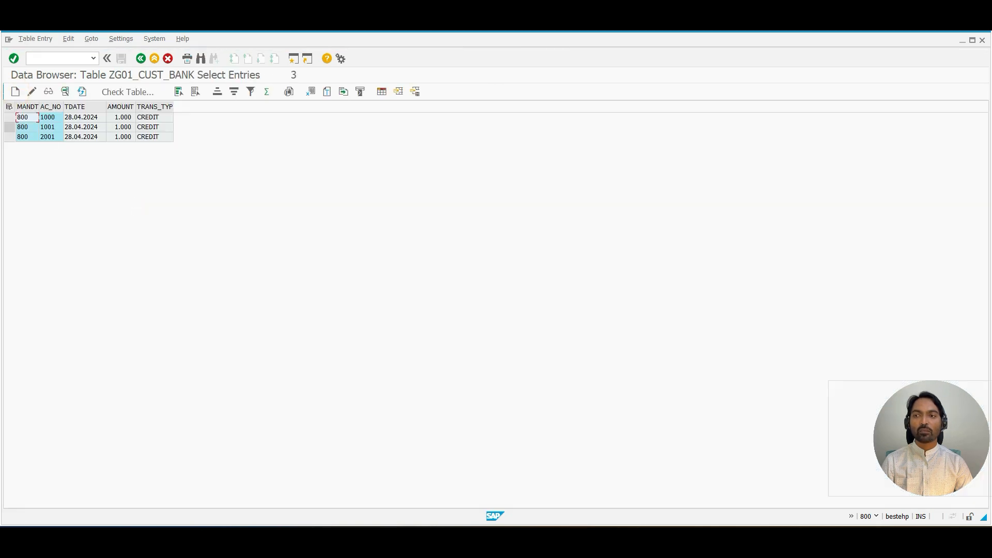
# Step: Insert a new entry in ZG01_CUST_BANK for account 1003 dated 28.04.2024, amount 1000, transaction type Debit
pyautogui.click(15, 91)
pyautogui.click(69, 124)
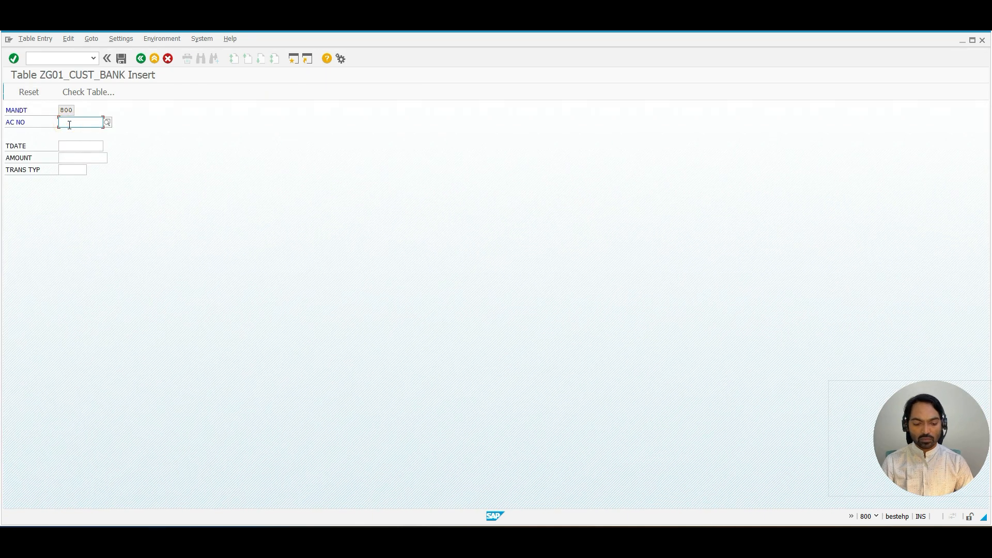
pyautogui.write('1003')
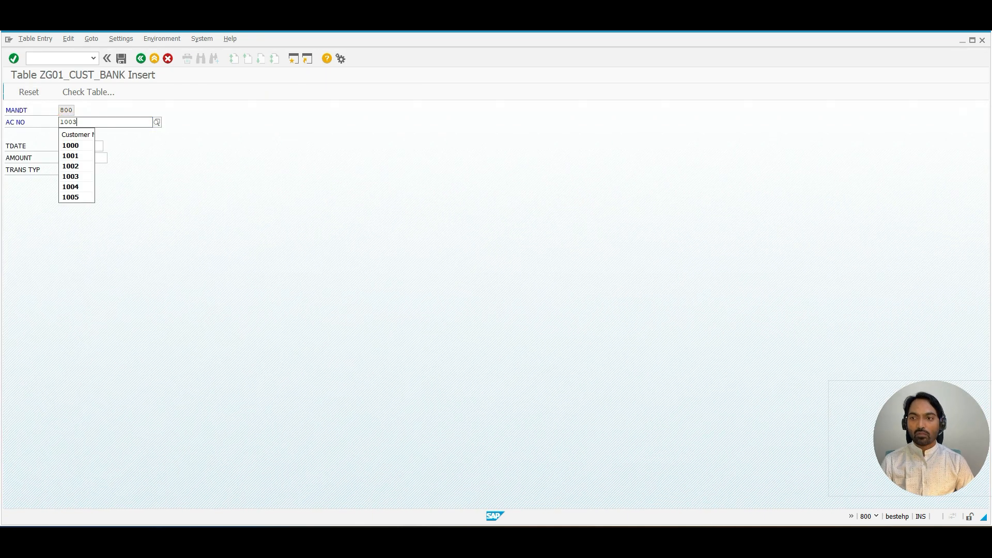
pyautogui.press('Tab')
pyautogui.press('space')
pyautogui.press('Down')
pyautogui.press('Tab')
pyautogui.press('space')
pyautogui.press('Down')
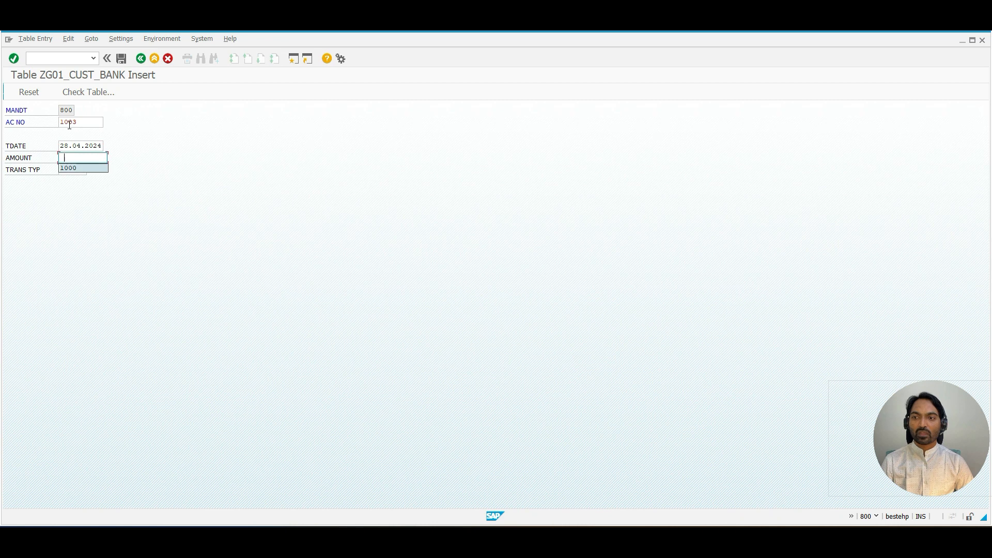
pyautogui.press('Tab')
pyautogui.press('space')
pyautogui.press('Down')
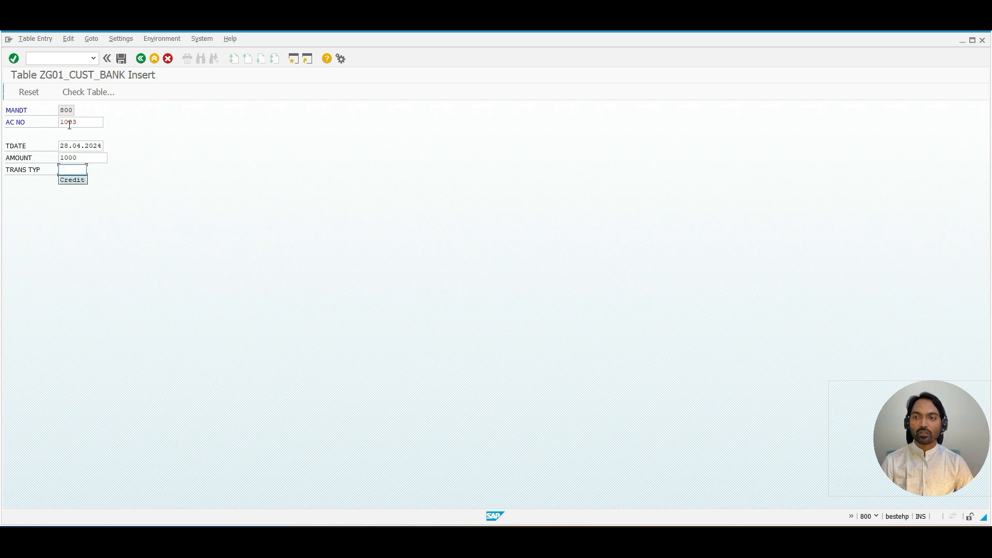
pyautogui.press('BackSpace')
pyautogui.write('Debit')
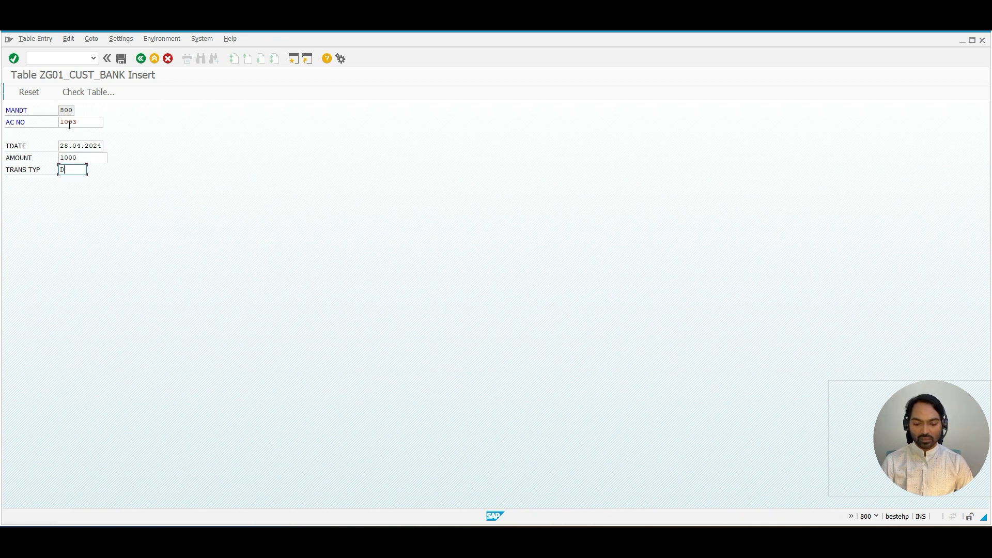
# Step: Make the entry's amount negative as -1000 and save the new record
pyautogui.click(85, 157)
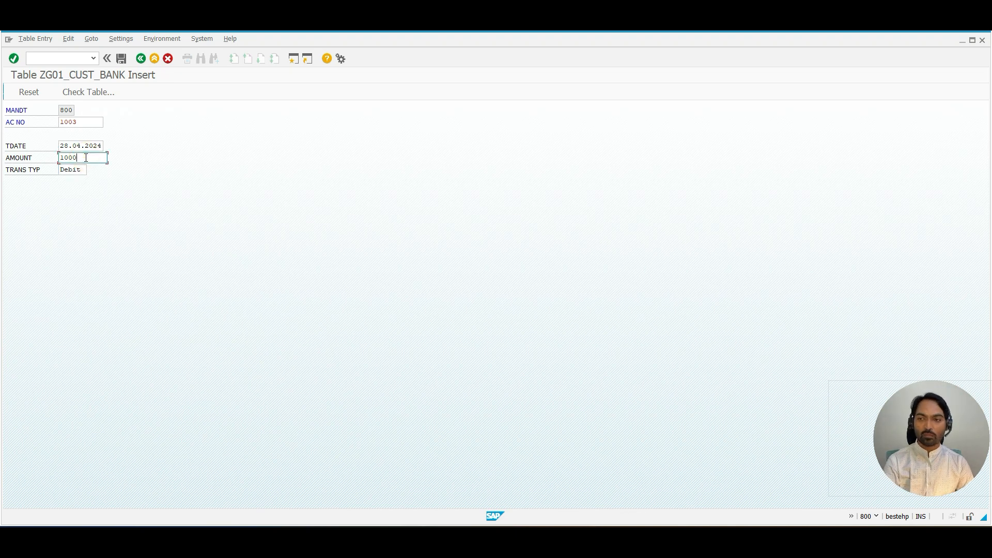
pyautogui.click(60, 158)
pyautogui.write('-')
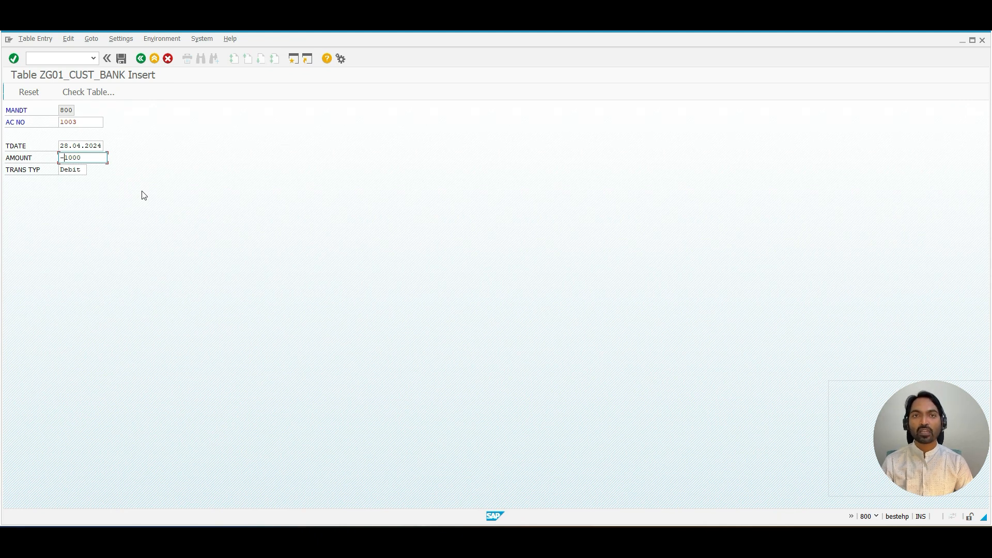
pyautogui.click(121, 58)
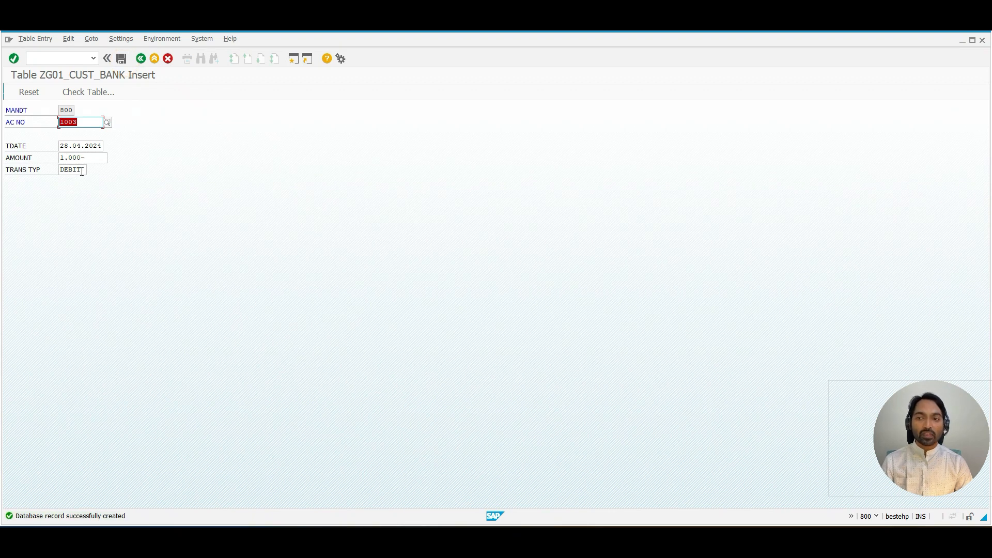
# Step: Leave the insert screen and examine the amount values of the listed table entries
pyautogui.doubleClick(77, 170)
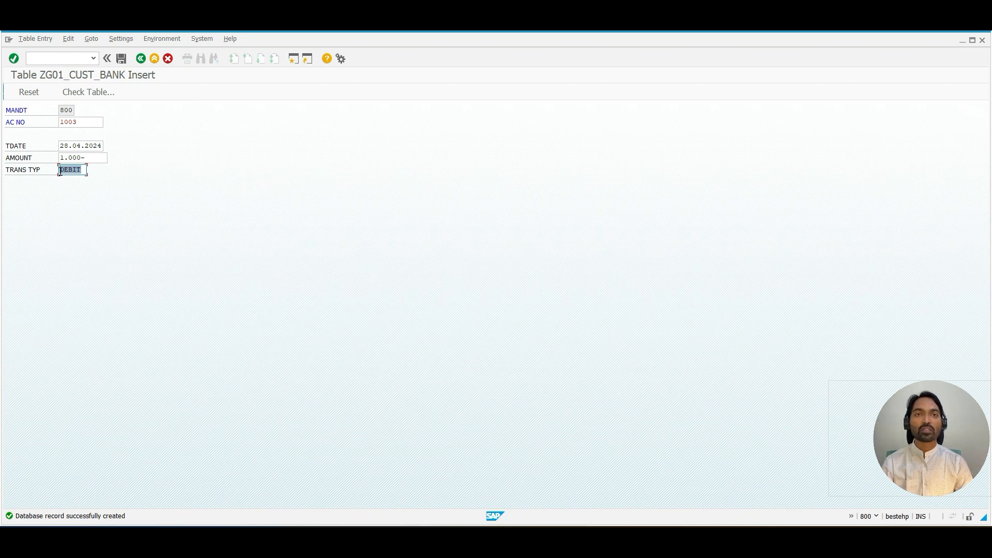
pyautogui.click(59, 171)
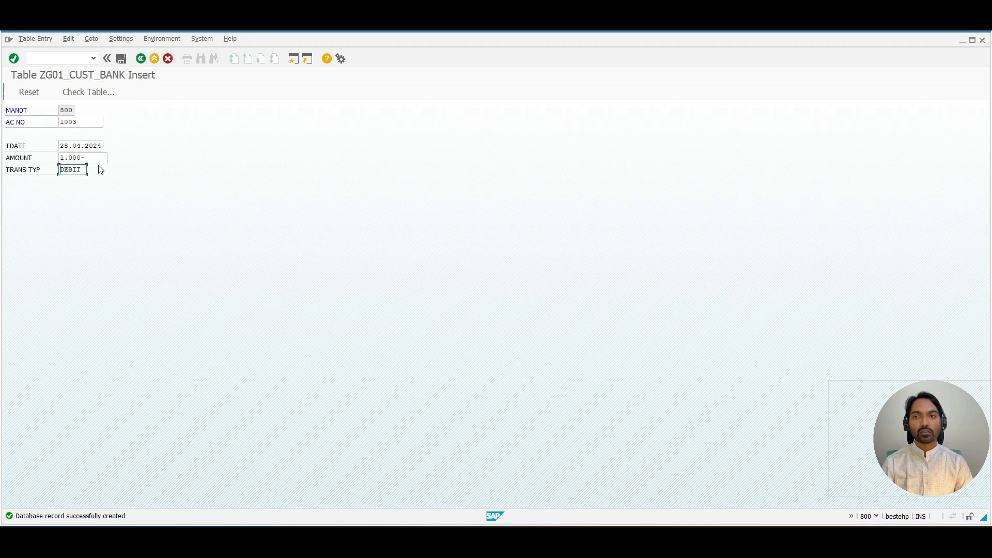
pyautogui.click(122, 58)
pyautogui.click(140, 59)
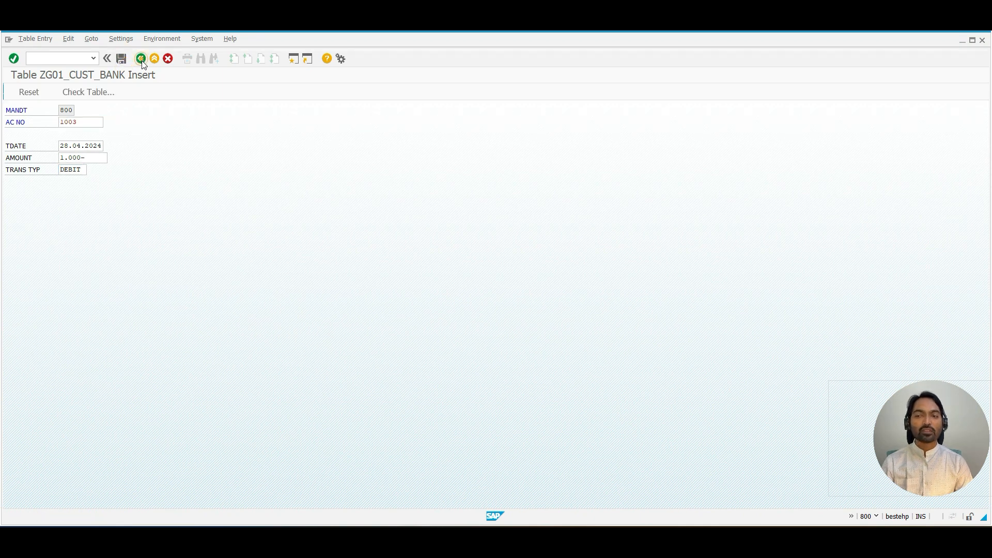
pyautogui.click(124, 138)
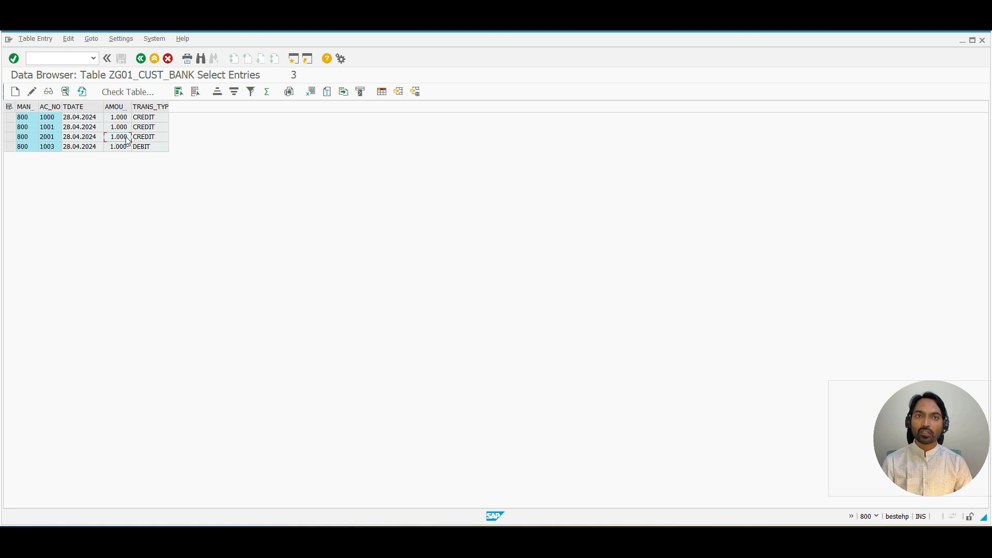
pyautogui.click(123, 150)
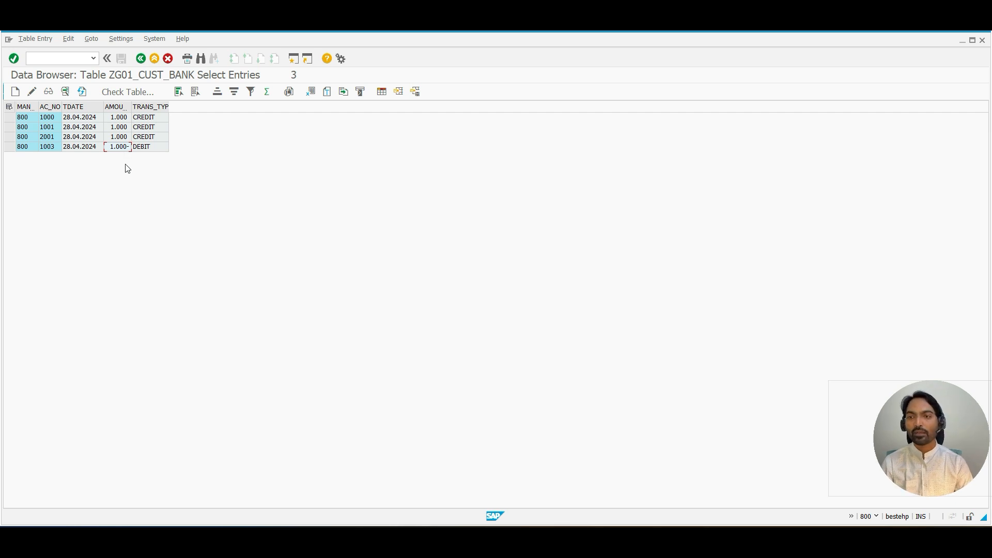
pyautogui.click(141, 59)
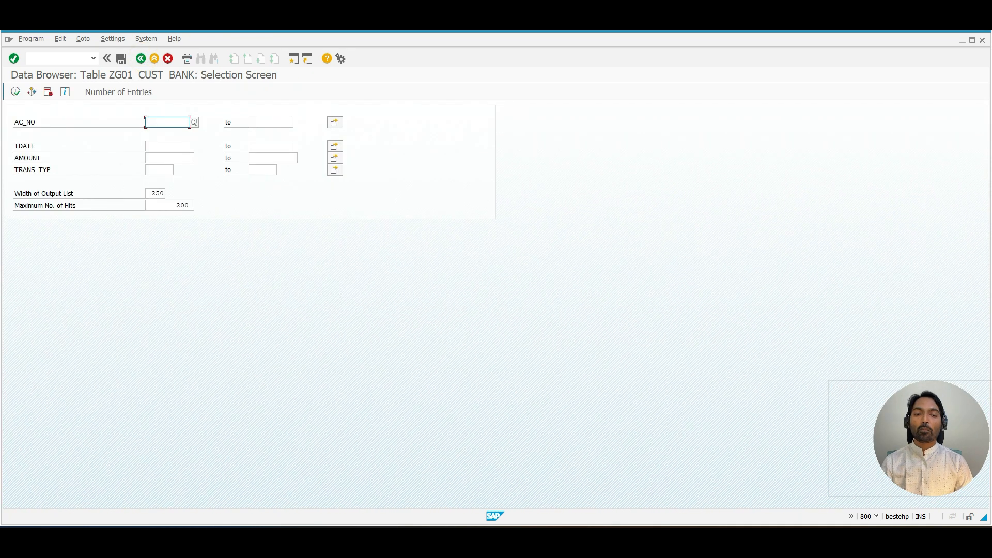
# Step: Switch to the whiteboard and write the heading "Lower case:" under the Sign notes
pyautogui.click(553, 539)
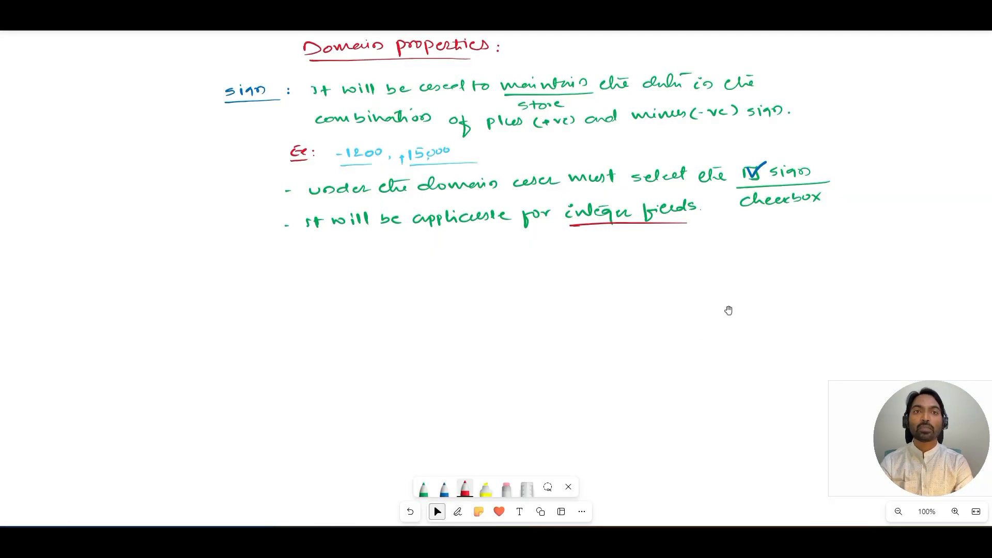
pyautogui.hotkey('alt', 'w')
pyautogui.hotkey('alt', '2')
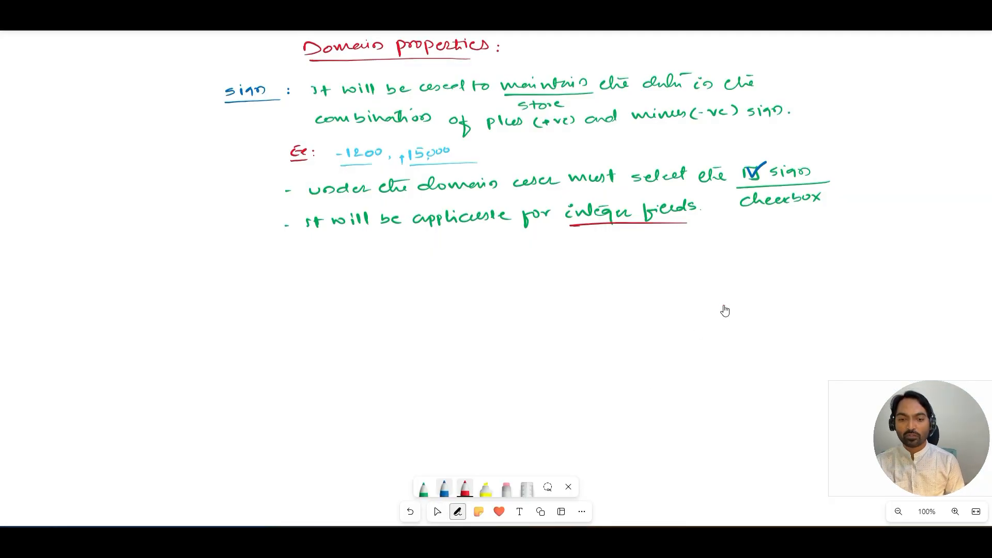
pyautogui.moveTo(220, 266)
pyautogui.mouseDown()
pyautogui.moveTo(227, 278)
pyautogui.moveTo(277, 269)
pyautogui.mouseUp()
pyautogui.moveTo(289, 268)
pyautogui.mouseDown()
pyautogui.moveTo(283, 277)
pyautogui.moveTo(313, 275)
pyautogui.mouseUp()
pyautogui.moveTo(315, 270); pyautogui.dragTo(327, 274)
pyautogui.moveTo(220, 283); pyautogui.dragTo(335, 284)
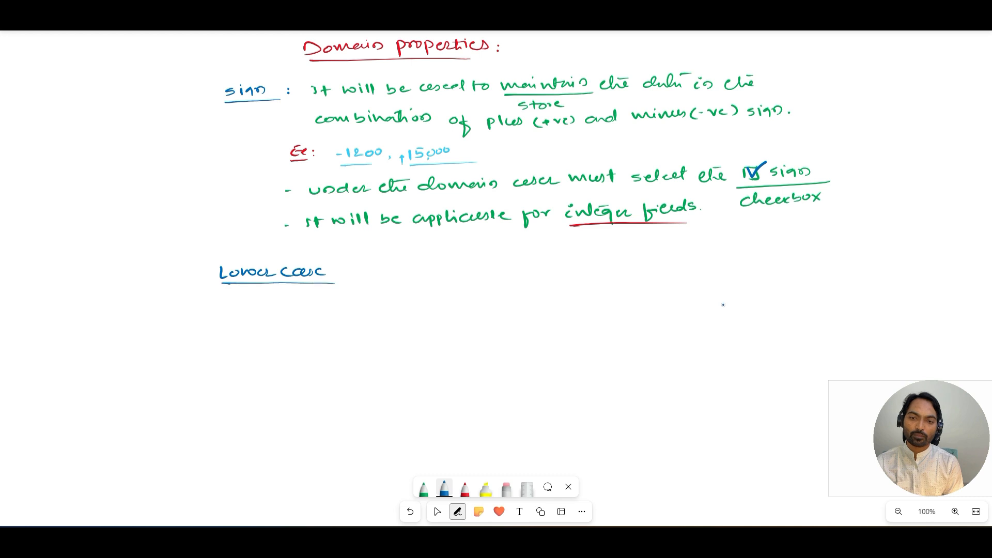
pyautogui.click(336, 277)
pyautogui.click(336, 272)
pyautogui.click(423, 489)
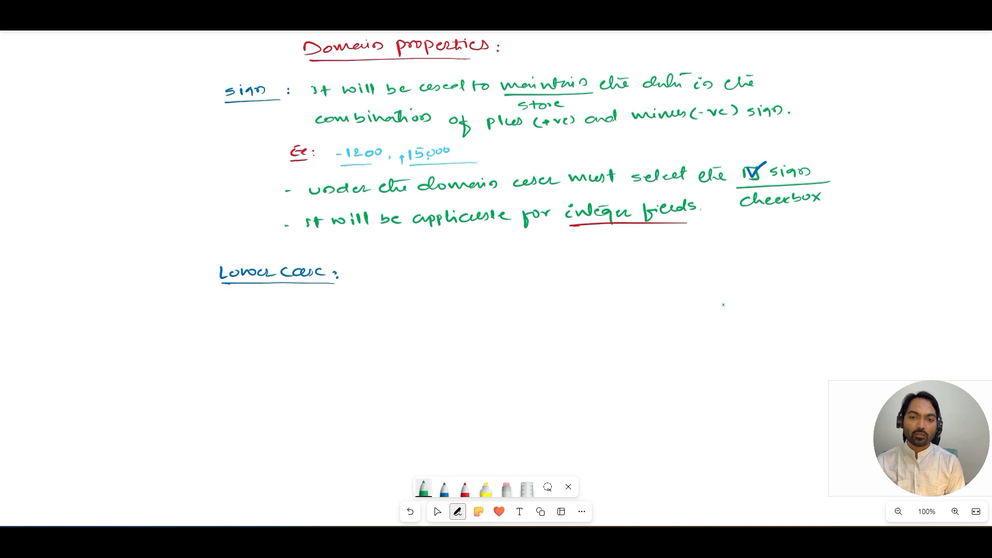
# Step: Write "By default all the characters in SAP will be converted into upper case. If you don't want the conversion"
pyautogui.moveTo(360, 268)
pyautogui.mouseDown()
pyautogui.moveTo(425, 285)
pyautogui.moveTo(448, 277)
pyautogui.mouseUp()
pyautogui.moveTo(451, 278)
pyautogui.mouseDown()
pyautogui.moveTo(454, 264)
pyautogui.moveTo(491, 275)
pyautogui.mouseUp()
pyautogui.moveTo(488, 262)
pyautogui.mouseDown()
pyautogui.moveTo(491, 275)
pyautogui.moveTo(519, 274)
pyautogui.mouseUp()
pyautogui.moveTo(518, 261); pyautogui.dragTo(539, 272)
pyautogui.moveTo(527, 264)
pyautogui.mouseDown()
pyautogui.moveTo(566, 272)
pyautogui.moveTo(652, 258)
pyautogui.mouseUp()
pyautogui.moveTo(631, 257)
pyautogui.mouseDown()
pyautogui.moveTo(685, 256)
pyautogui.moveTo(693, 266)
pyautogui.moveTo(718, 253)
pyautogui.moveTo(757, 258)
pyautogui.mouseUp()
pyautogui.moveTo(759, 257); pyautogui.dragTo(809, 259)
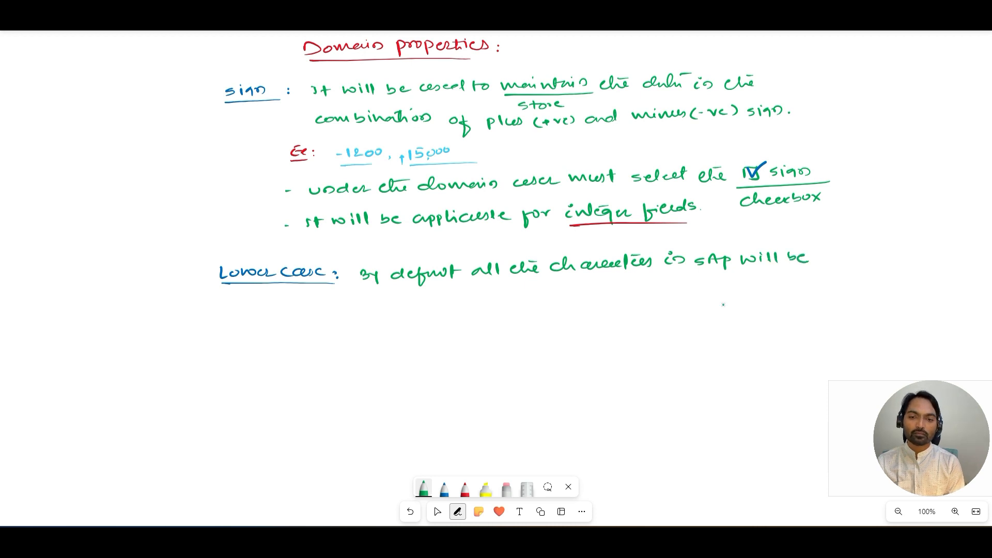
pyautogui.moveTo(310, 300); pyautogui.dragTo(397, 302)
pyautogui.moveTo(412, 293); pyautogui.dragTo(439, 292)
pyautogui.moveTo(436, 287); pyautogui.dragTo(470, 297)
pyautogui.moveTo(471, 290)
pyautogui.mouseDown()
pyautogui.moveTo(476, 304)
pyautogui.moveTo(550, 293)
pyautogui.mouseUp()
pyautogui.moveTo(559, 294); pyautogui.dragTo(598, 296)
pyautogui.moveTo(604, 287); pyautogui.dragTo(850, 277)
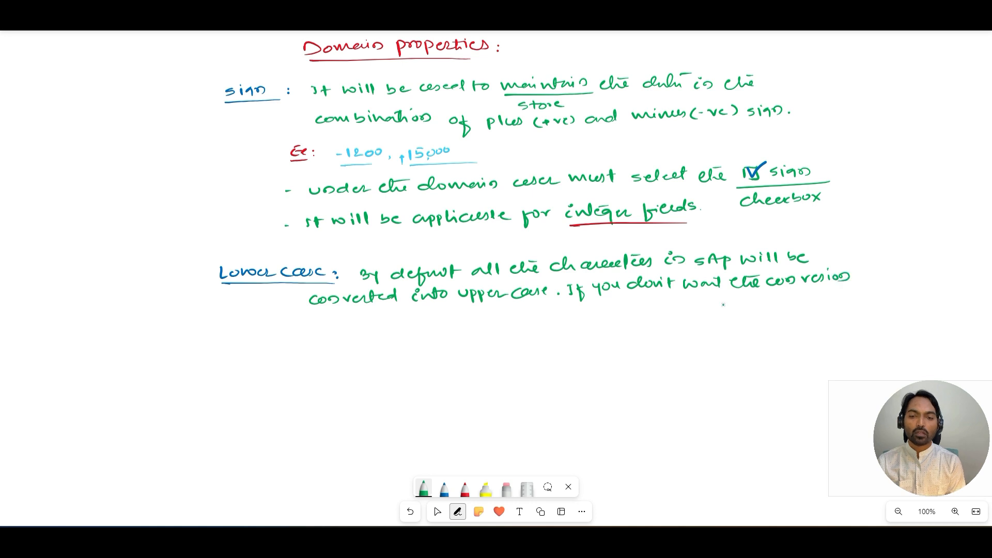
# Step: Finish the note with "then select Lower case checkbox" and draw a tick in its box
pyautogui.moveTo(313, 326); pyautogui.dragTo(545, 313)
pyautogui.moveTo(418, 336); pyautogui.dragTo(520, 330)
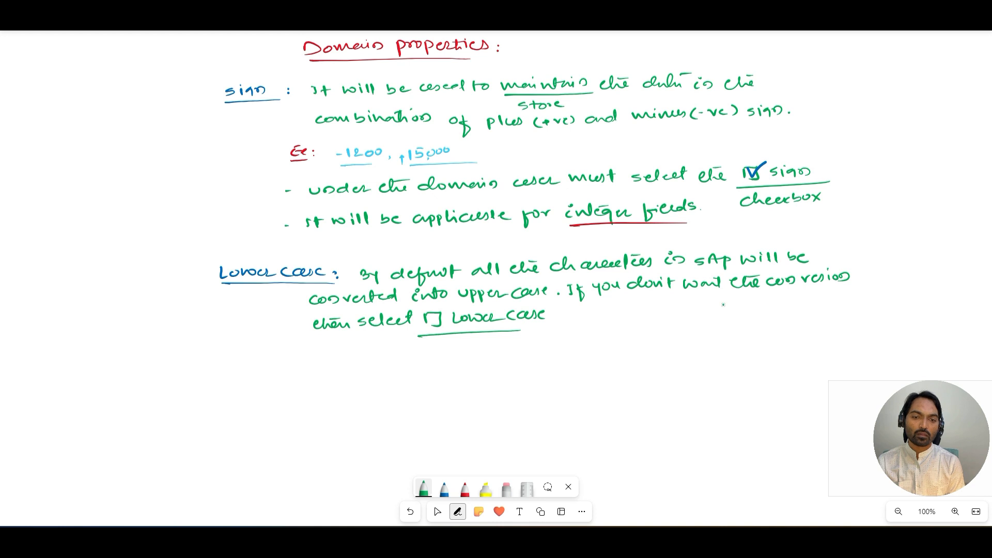
pyautogui.moveTo(433, 343); pyautogui.dragTo(505, 342)
pyautogui.click(444, 488)
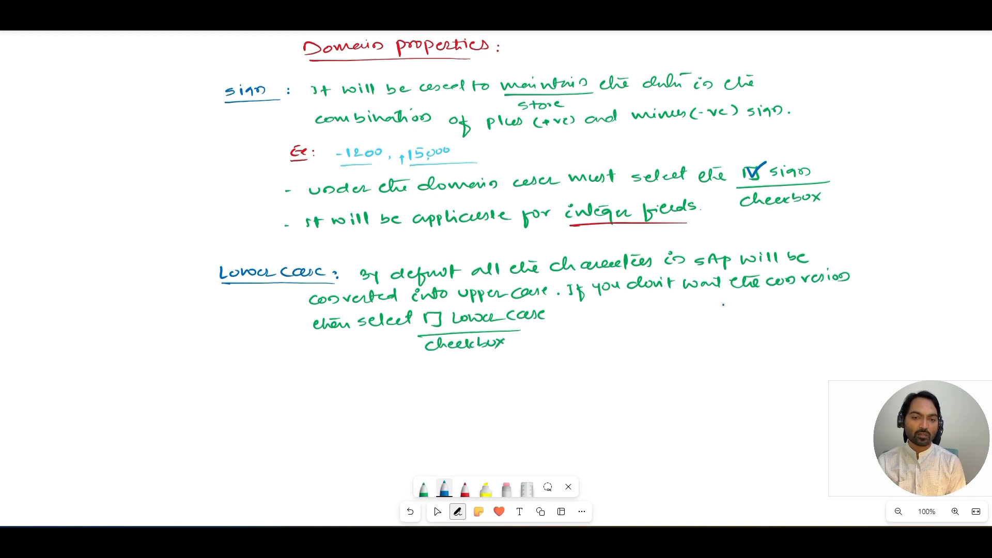
pyautogui.moveTo(430, 316); pyautogui.dragTo(449, 309)
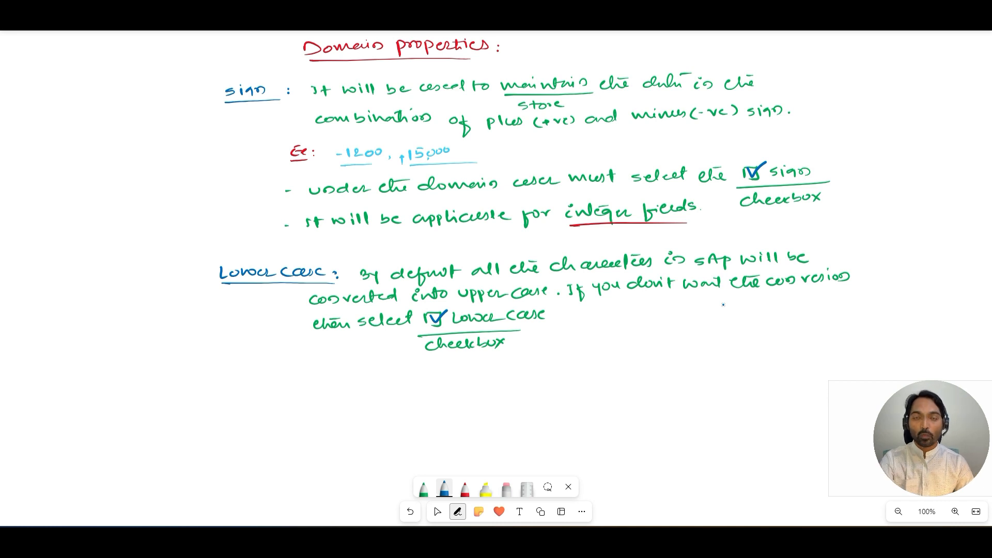
# Step: Switch back to SAP and open table ZG01_CUSTOMER for change in the ABAP Dictionary via SE11
pyautogui.hotkey('alt', 'Tab')
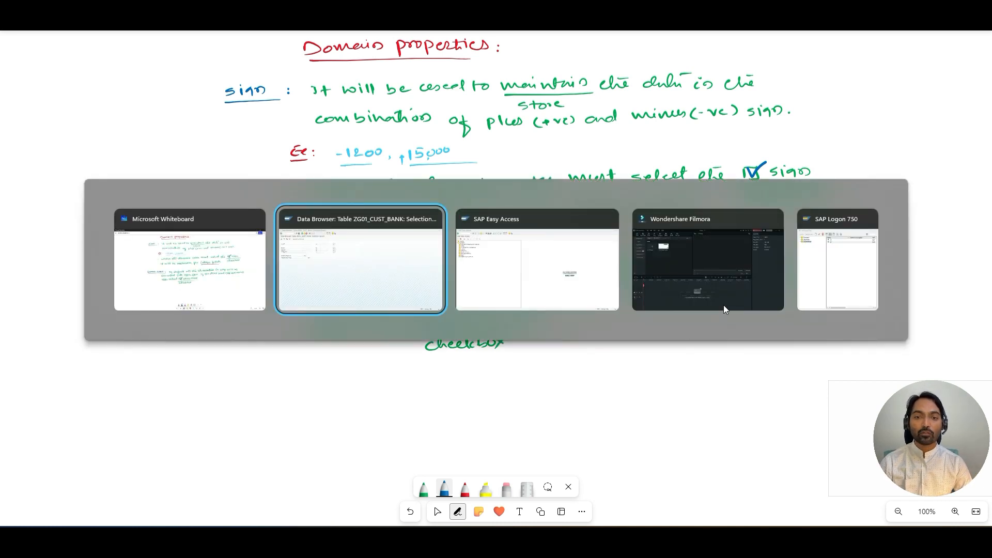
pyautogui.click(537, 261)
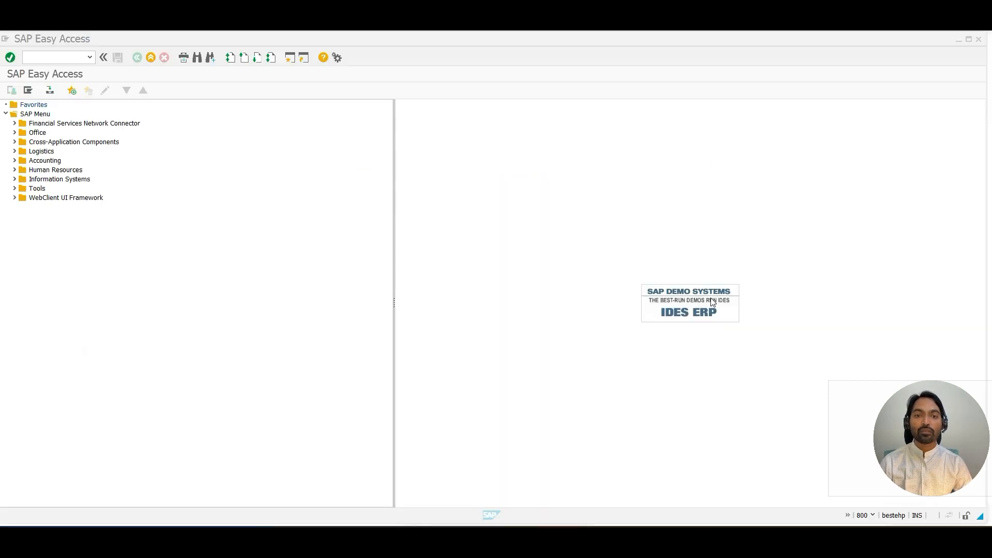
pyautogui.click(77, 53)
pyautogui.write('SE11')
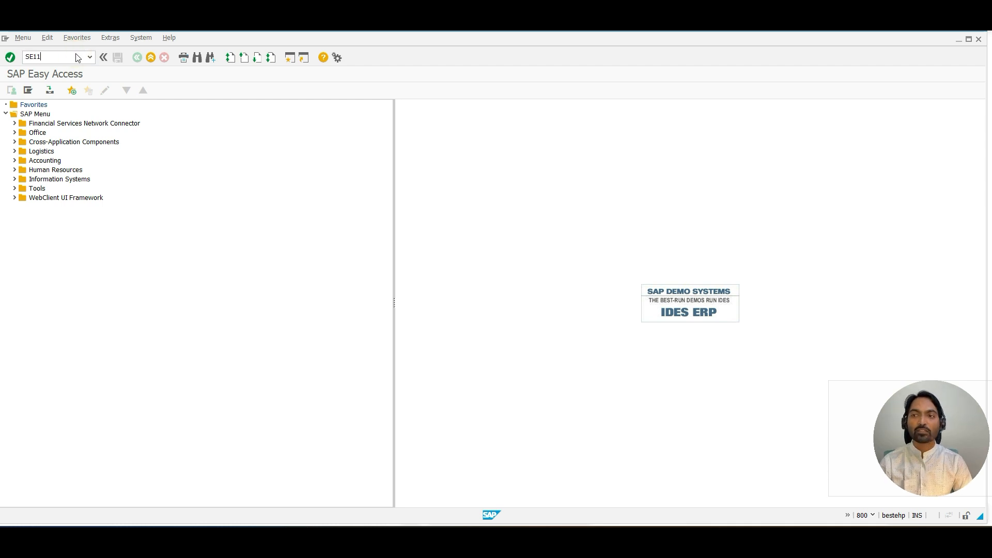
pyautogui.press('Return')
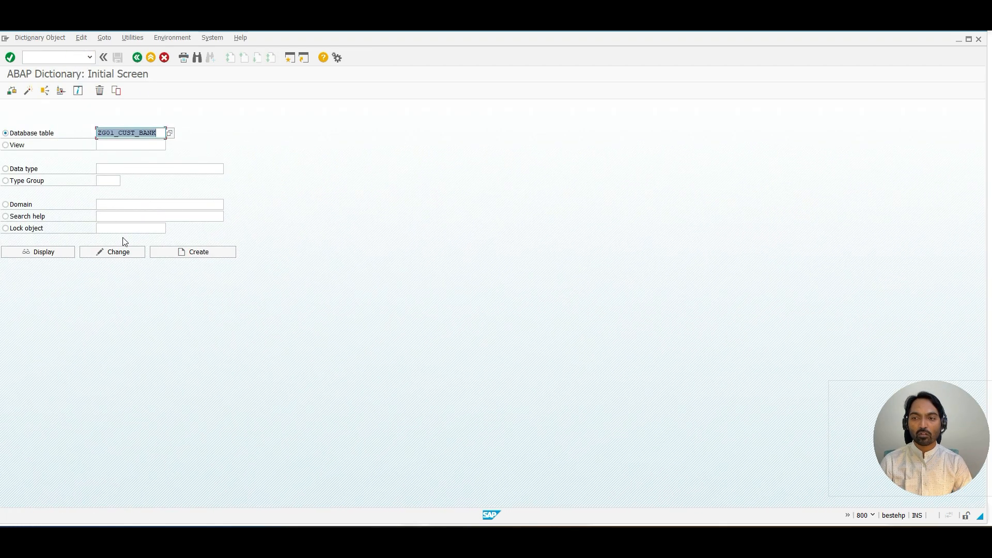
pyautogui.press('BackSpace')
pyautogui.click(126, 149)
pyautogui.click(129, 251)
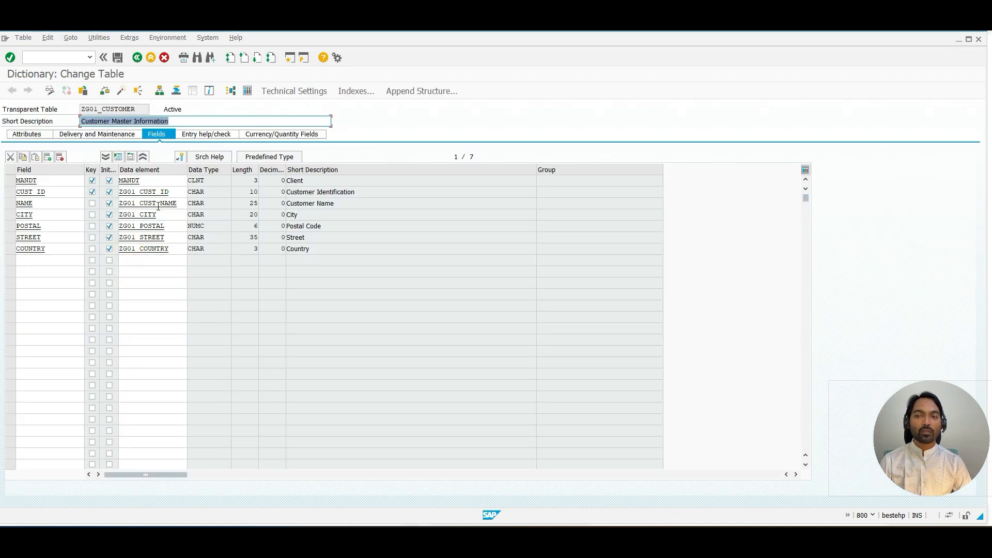
# Step: Open data element ZG01_CUST_NAME and replace its domain CHAR25 with ZG01_CUST_NAME
pyautogui.doubleClick(158, 205)
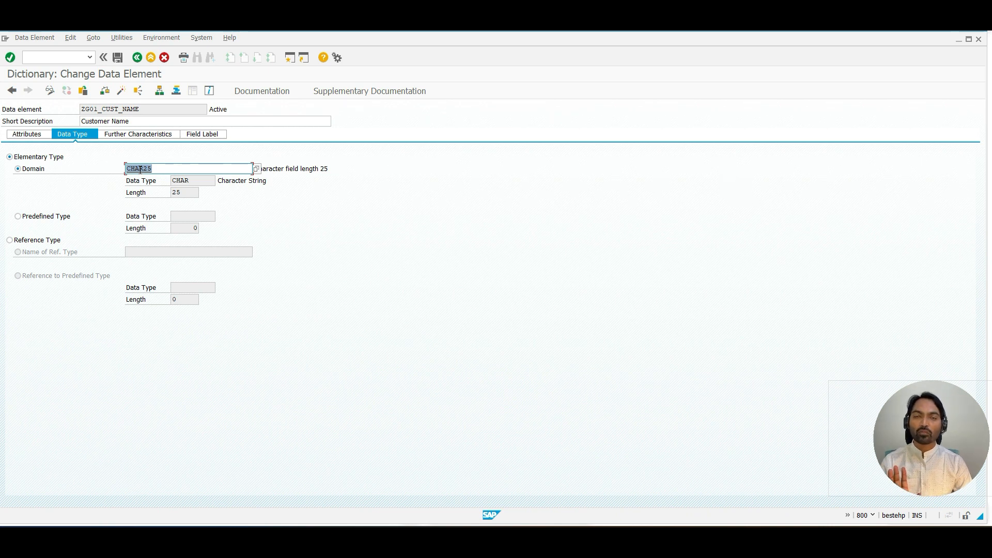
pyautogui.moveTo(148, 109); pyautogui.dragTo(83, 109)
pyautogui.hotkey('ctrl', 'c')
pyautogui.press('Tab')
pyautogui.press('Tab')
pyautogui.press('Tab')
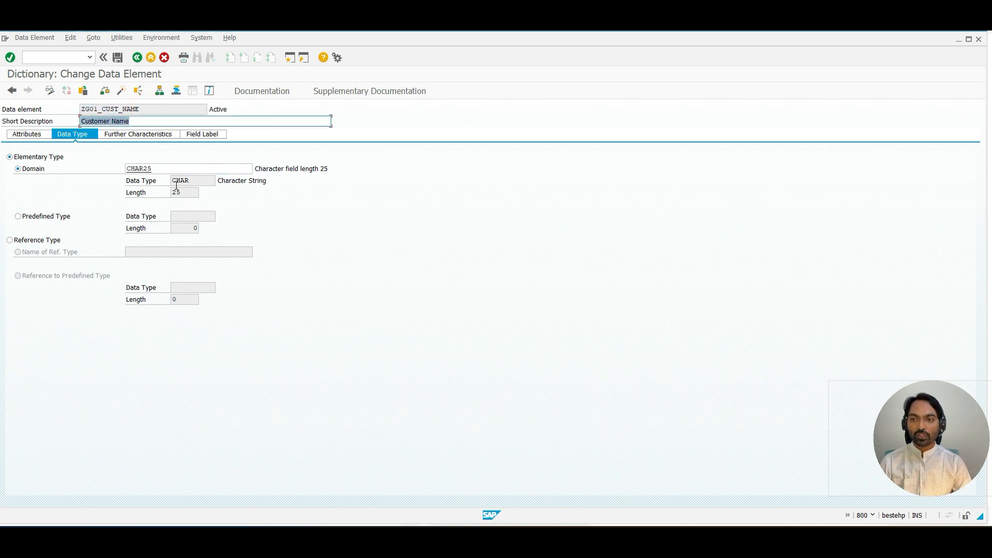
pyautogui.press('Tab')
pyautogui.press('Tab')
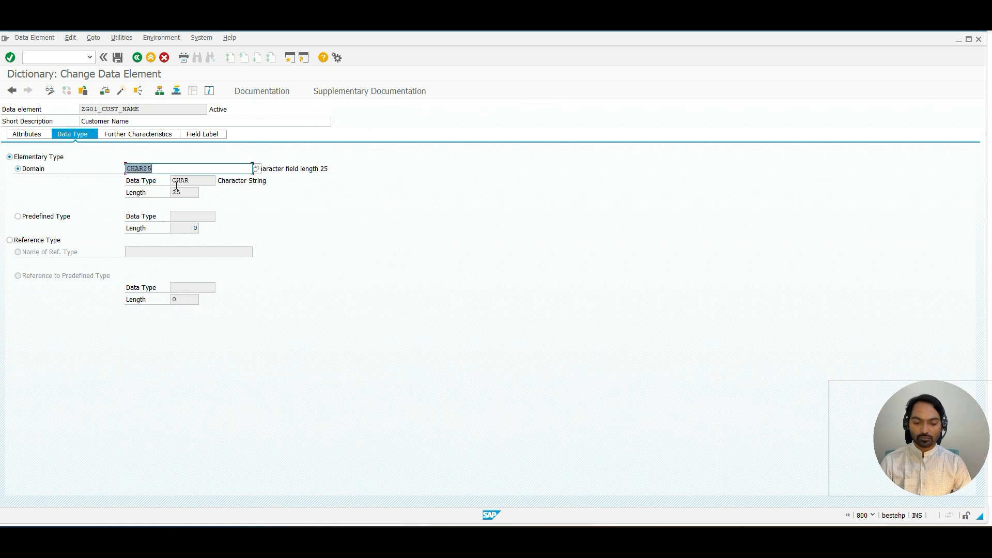
pyautogui.hotkey('ctrl', 'v')
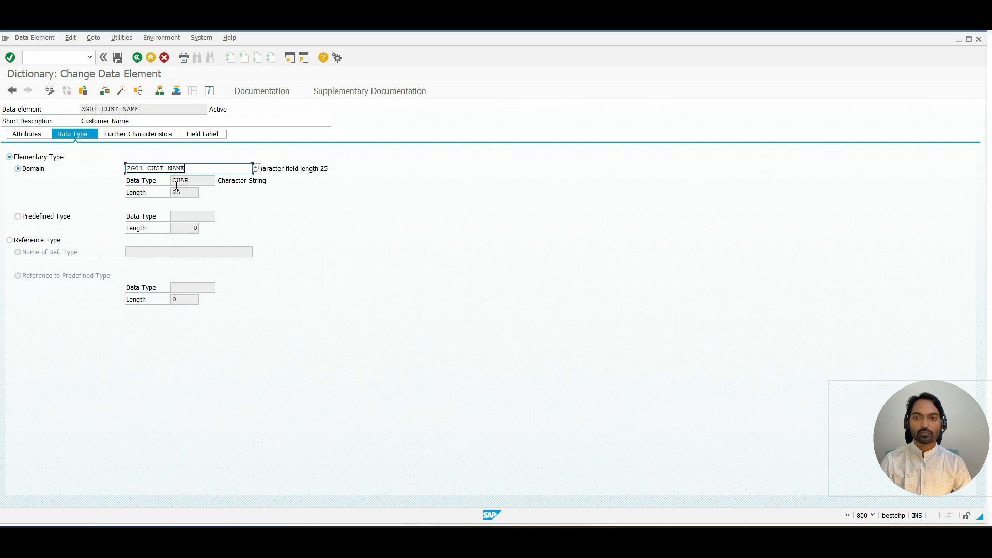
# Step: Create the new domain ZG01_CUST_NAME and enter the short description Cutsomer Name
pyautogui.click(117, 59)
pyautogui.doubleClick(162, 169)
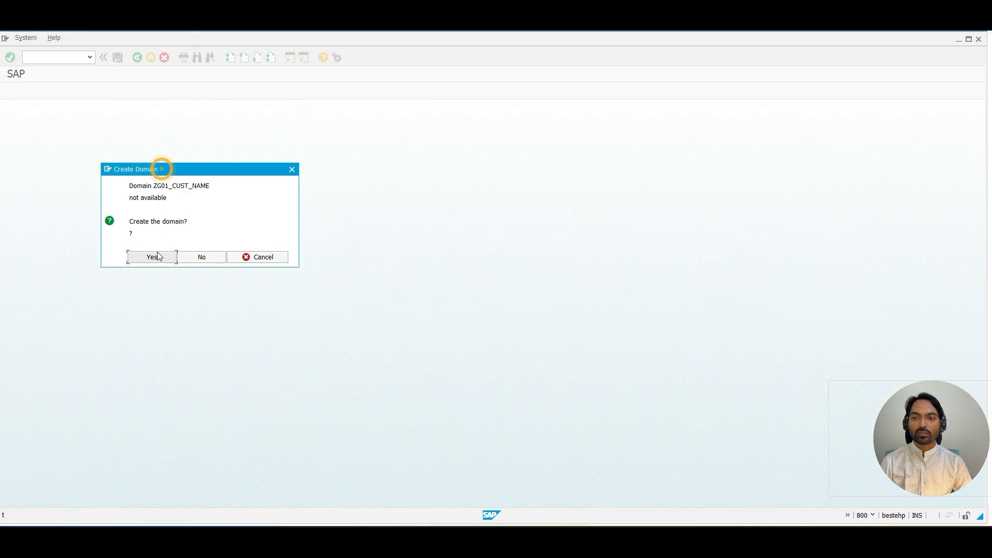
pyautogui.click(157, 257)
pyautogui.write('C')
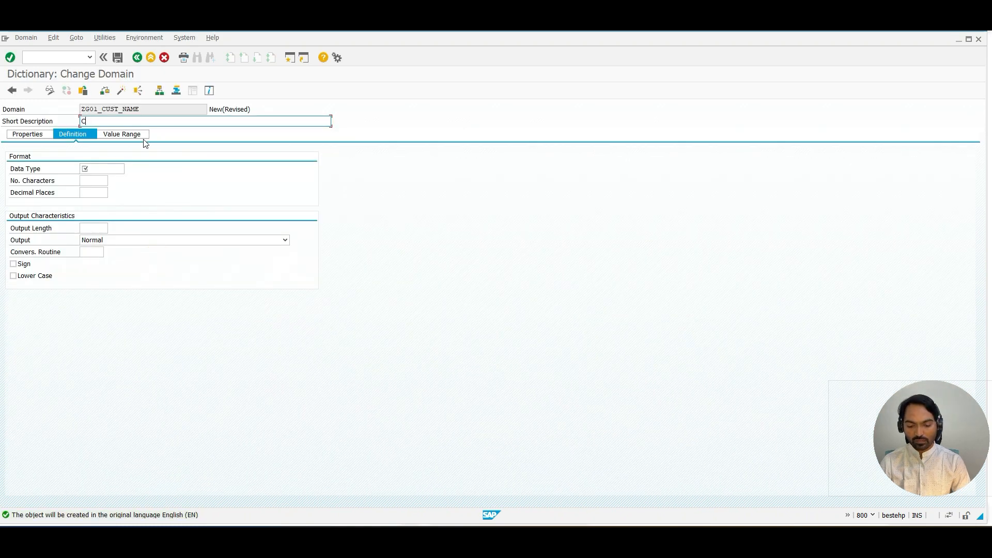
pyautogui.write('utsomer Name')
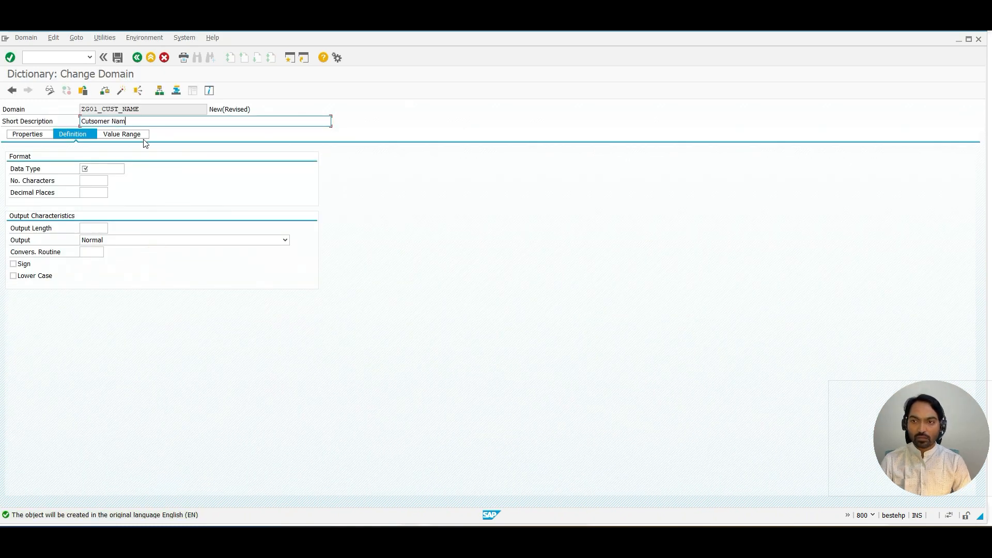
# Step: Tick the Sign and Lower Case checkboxes in the new domain's definition
pyautogui.click(110, 169)
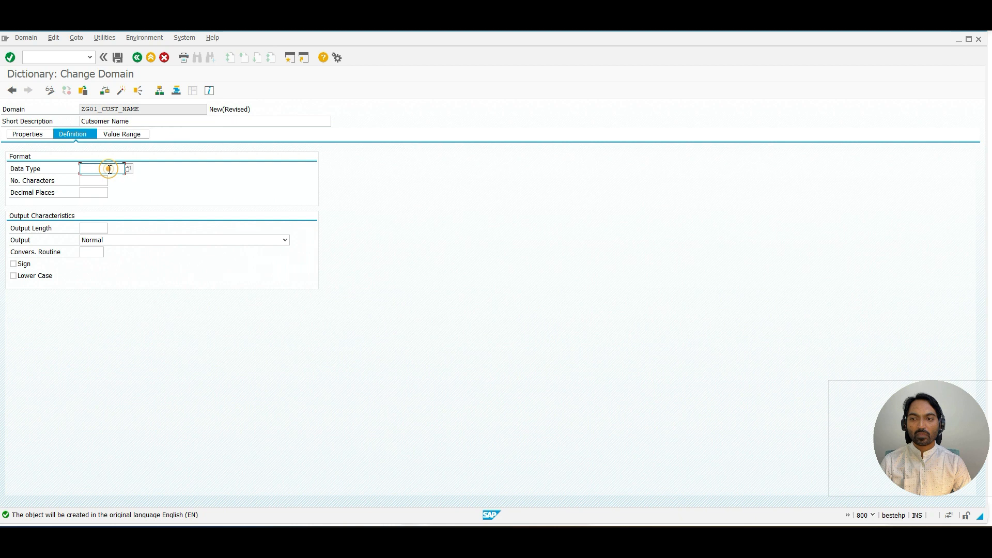
pyautogui.click(14, 264)
pyautogui.click(25, 276)
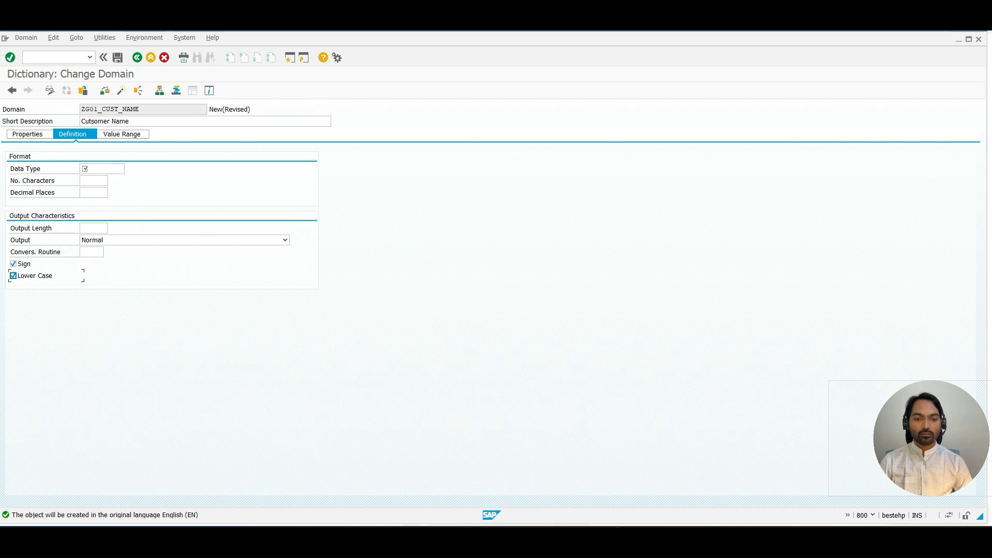
# Step: Switch to the whiteboard notes on domain properties and back to SAP
pyautogui.click(617, 532)
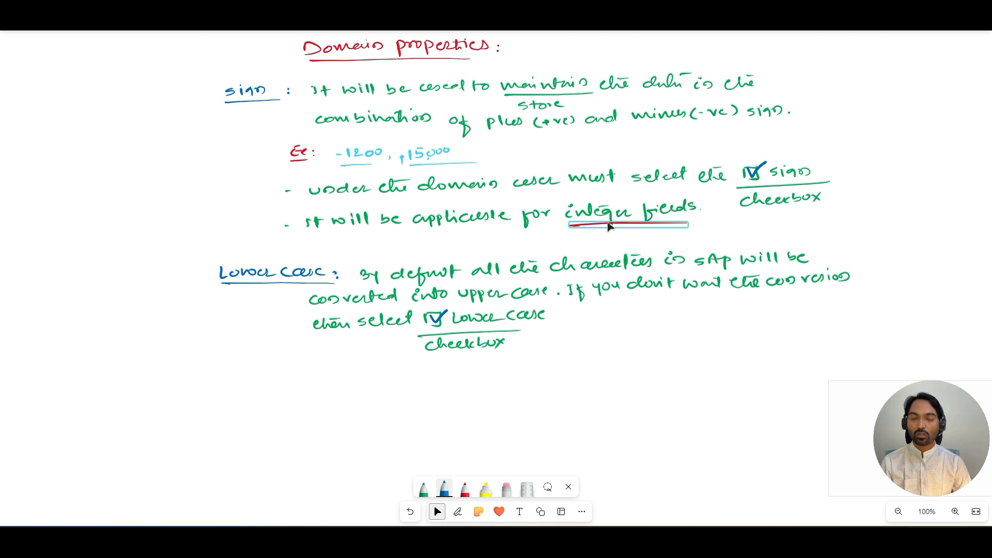
pyautogui.hotkey('alt', 'Tab')
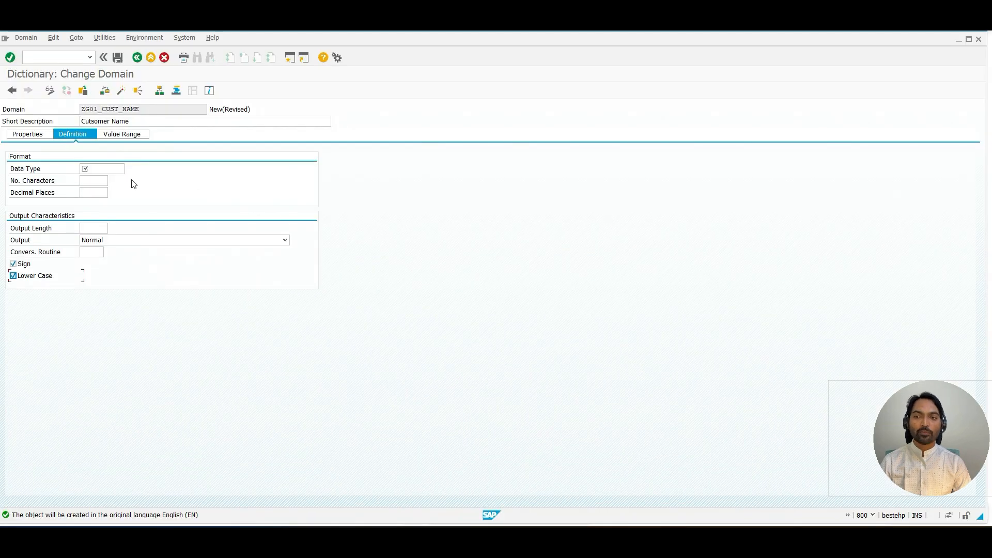
# Step: Clear Sign, define the domain as CHAR with 25 characters, try ticking Sign again and tick Lower Case
pyautogui.click(13, 264)
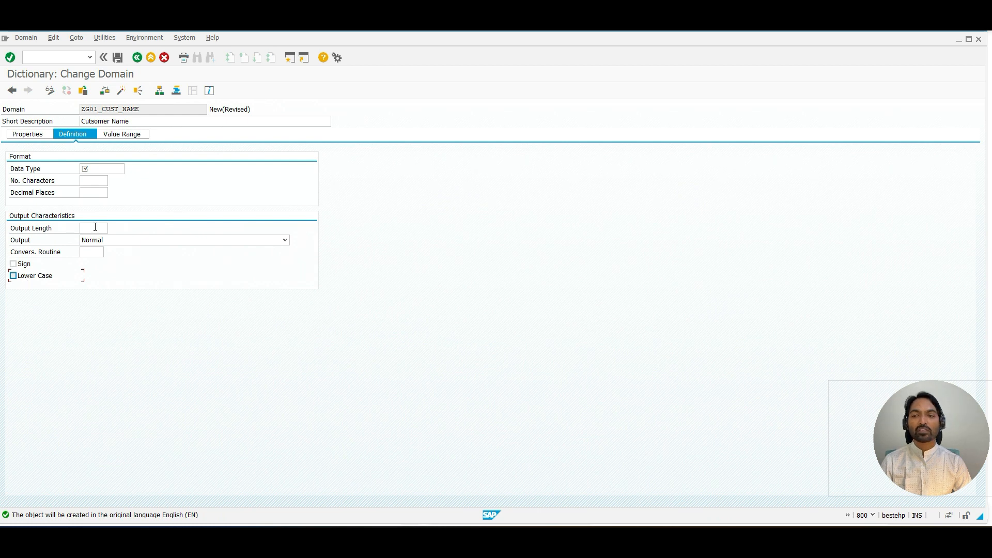
pyautogui.click(98, 170)
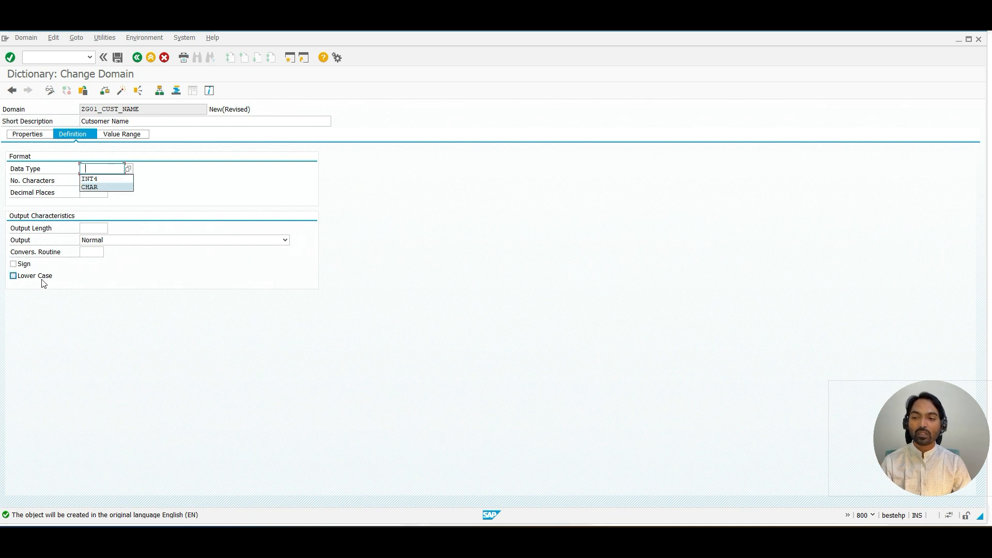
pyautogui.click(97, 188)
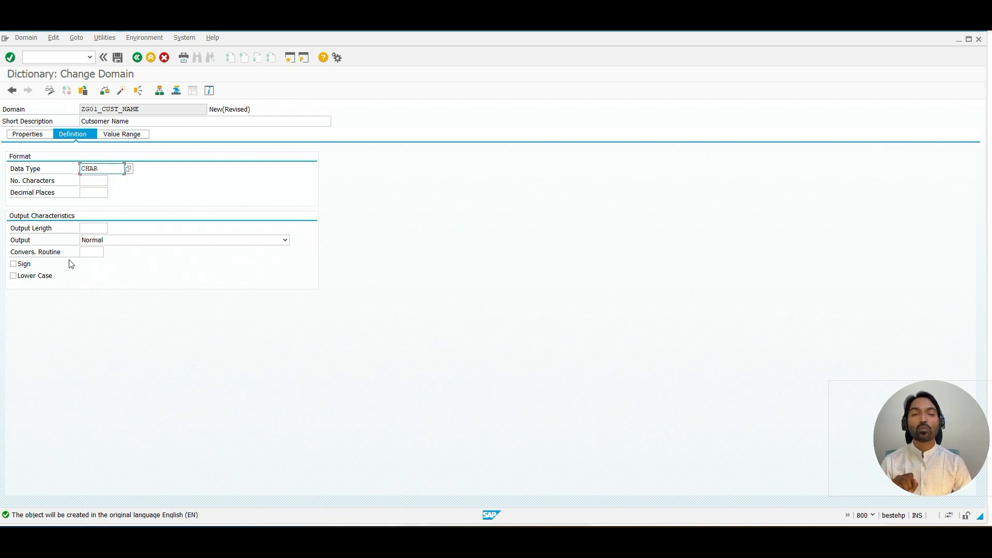
pyautogui.click(95, 180)
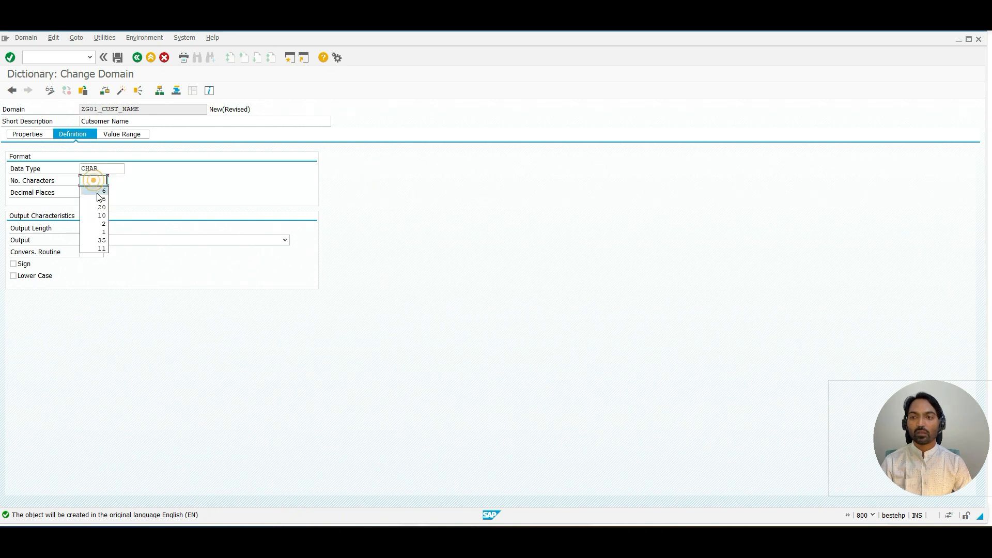
pyautogui.click(101, 201)
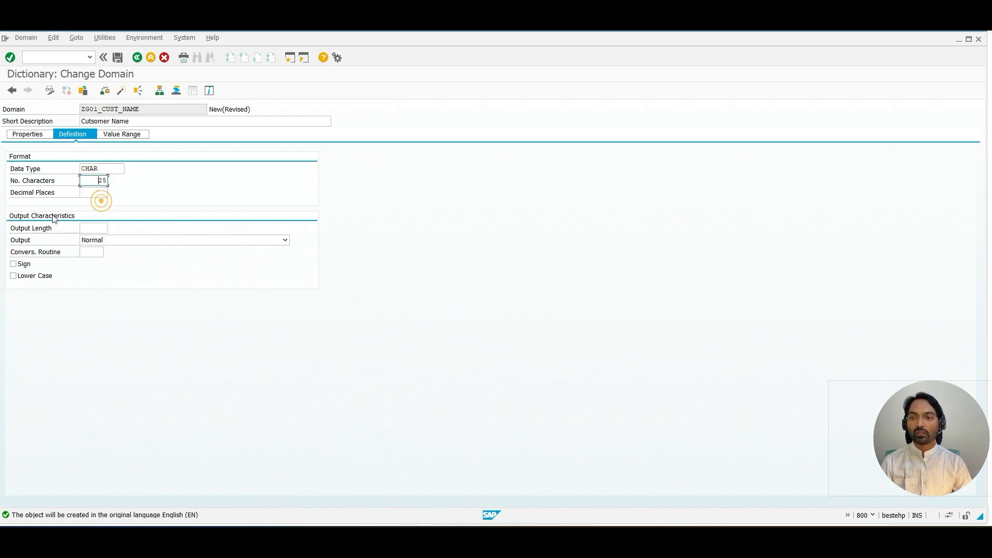
pyautogui.click(105, 91)
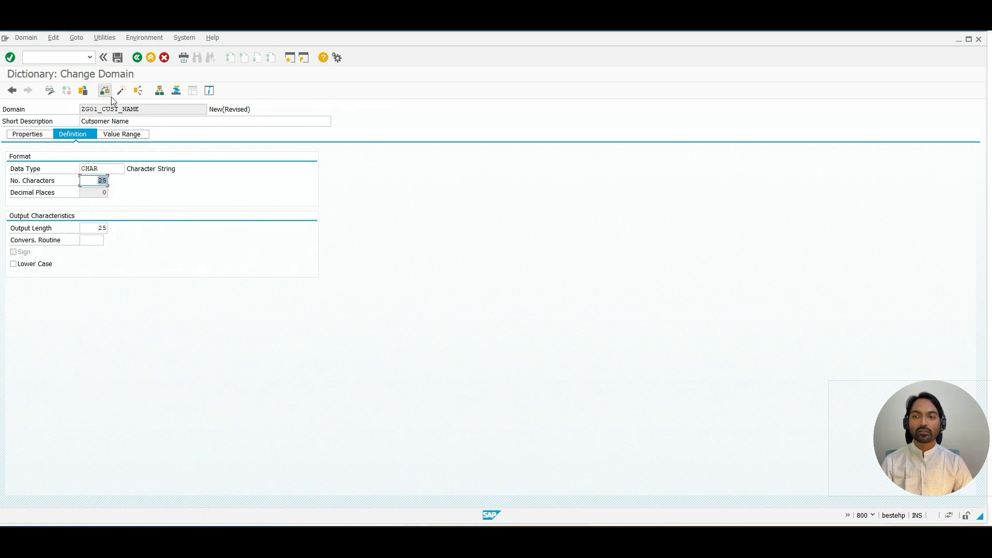
pyautogui.click(23, 255)
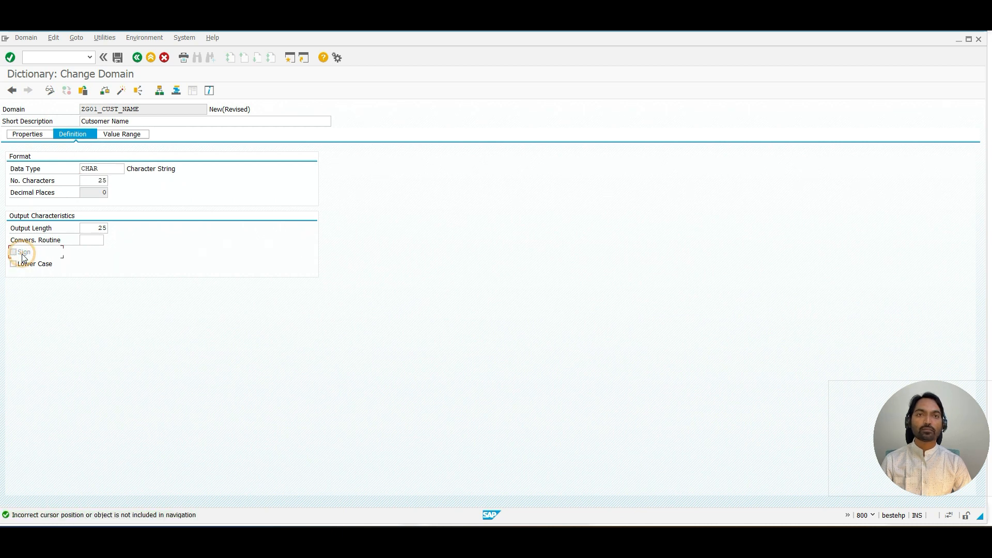
pyautogui.click(22, 267)
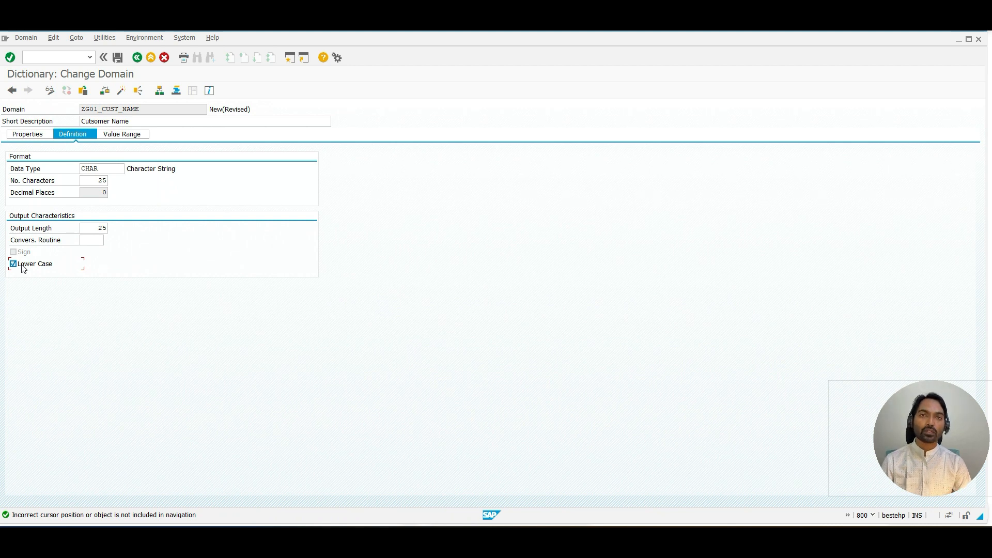
# Step: Save domain ZG01_CUST_NAME as a local object and activate it
pyautogui.click(117, 56)
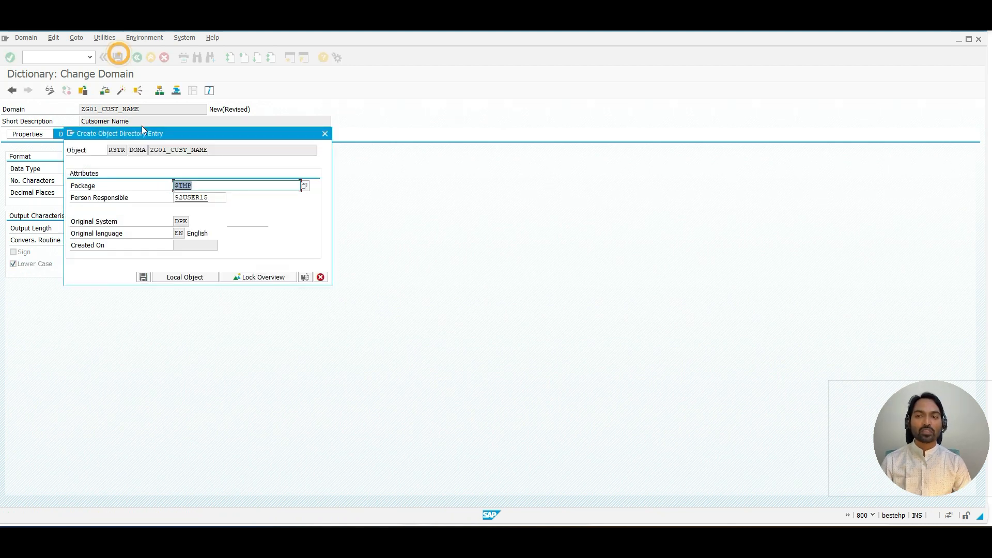
pyautogui.click(185, 277)
pyautogui.click(119, 92)
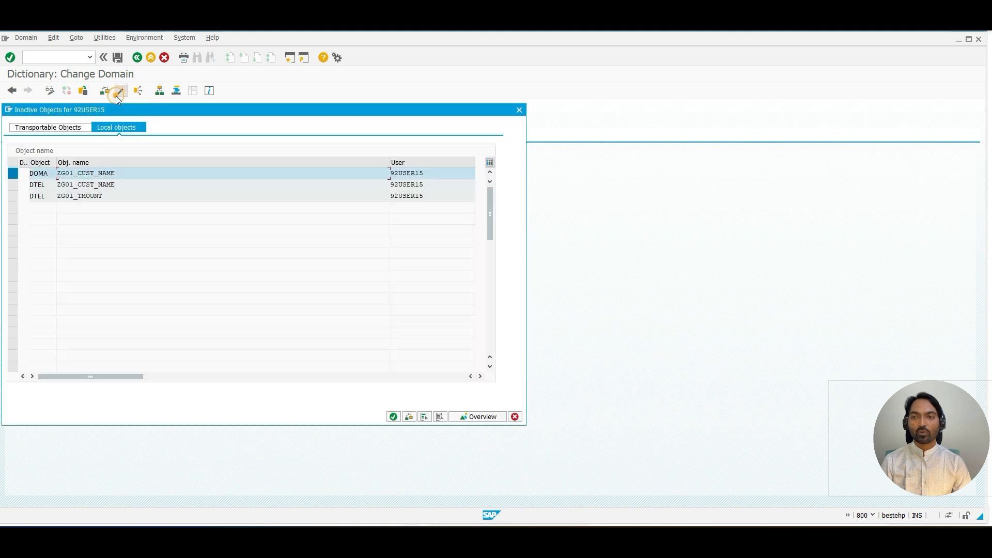
pyautogui.press('Return')
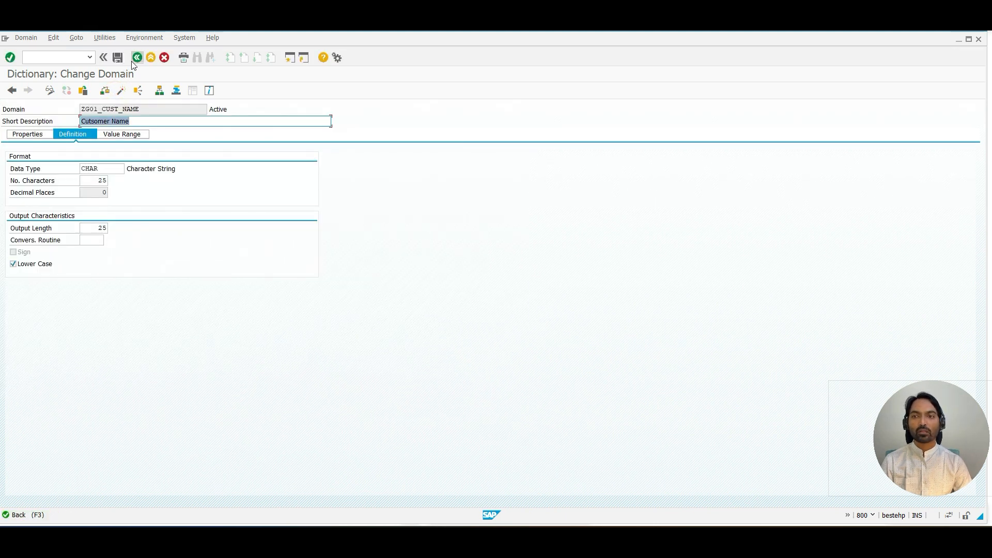
# Step: Go back to data element ZG01_CUST_NAME and activate it without displaying the activation log
pyautogui.click(136, 58)
pyautogui.click(122, 92)
pyautogui.press('Return')
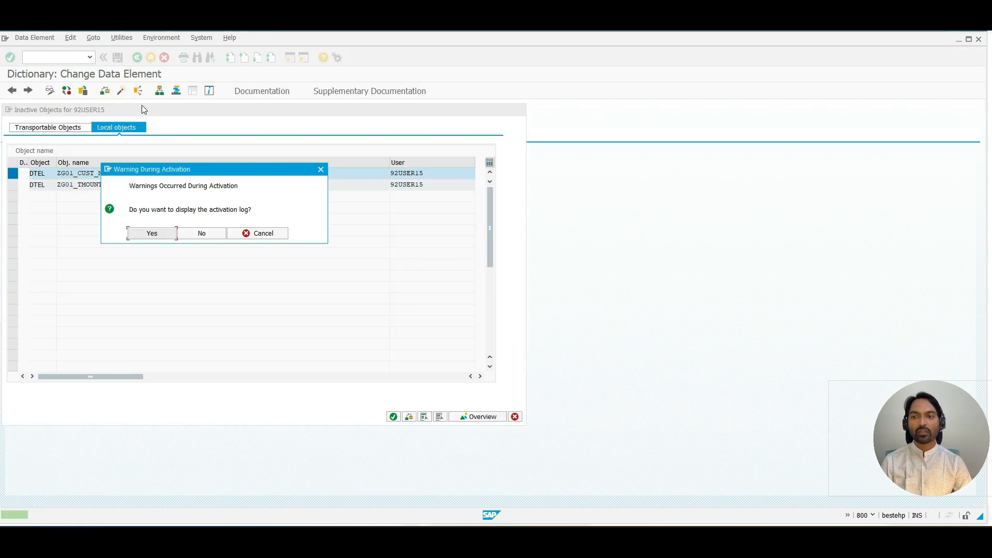
pyautogui.click(201, 233)
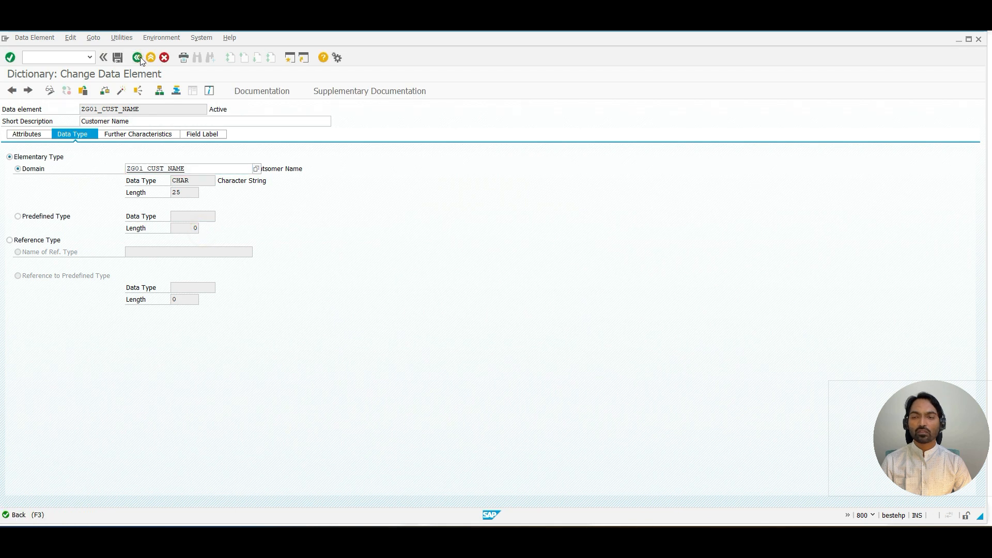
# Step: Return to table ZG01_CUSTOMER and open data element ZG01_CITY
pyautogui.click(140, 56)
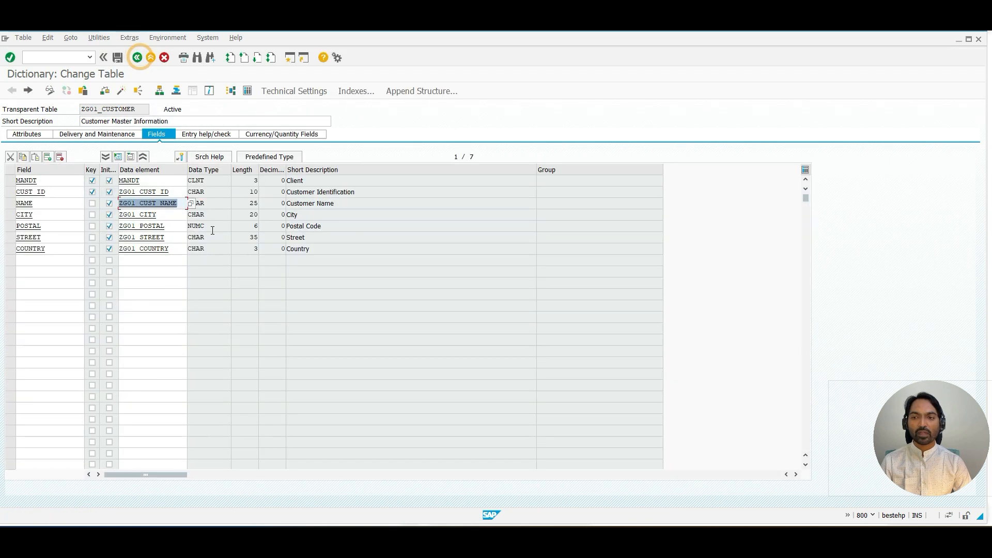
pyautogui.click(142, 216)
pyautogui.click(157, 238)
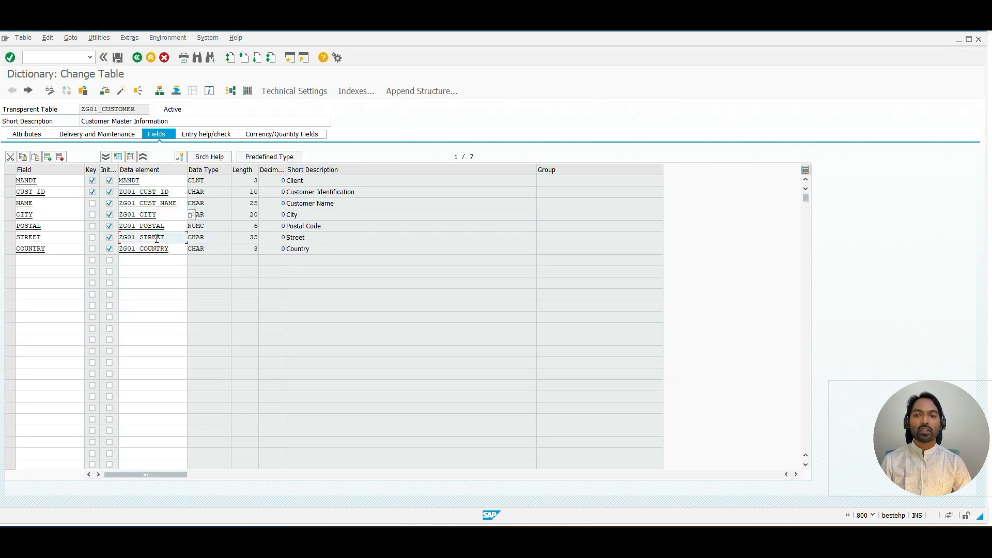
pyautogui.doubleClick(148, 216)
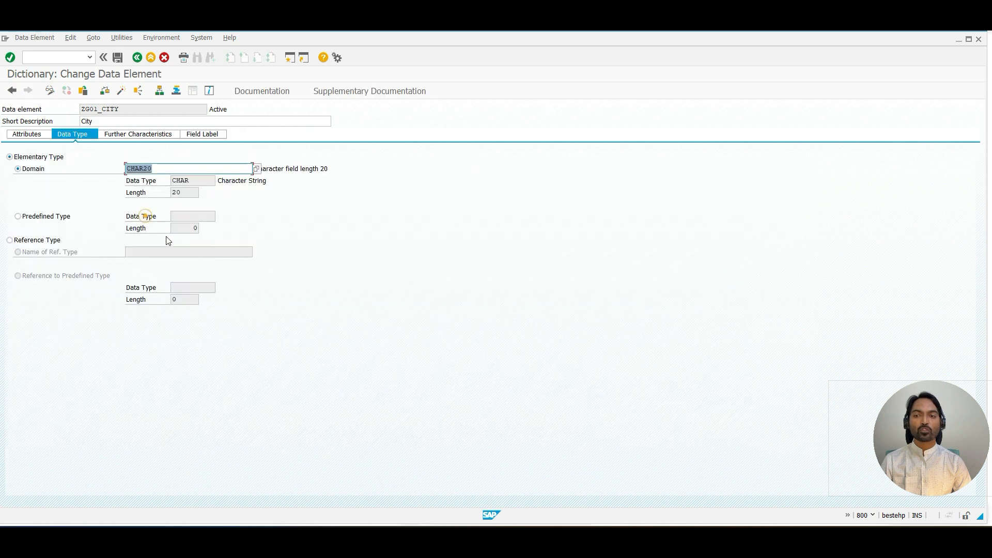
# Step: Copy the data element name into the Domain field to assign domain ZG01_CITY, and save
pyautogui.doubleClick(122, 109)
pyautogui.hotkey('ctrl', 'c')
pyautogui.press('Tab')
pyautogui.press('Tab')
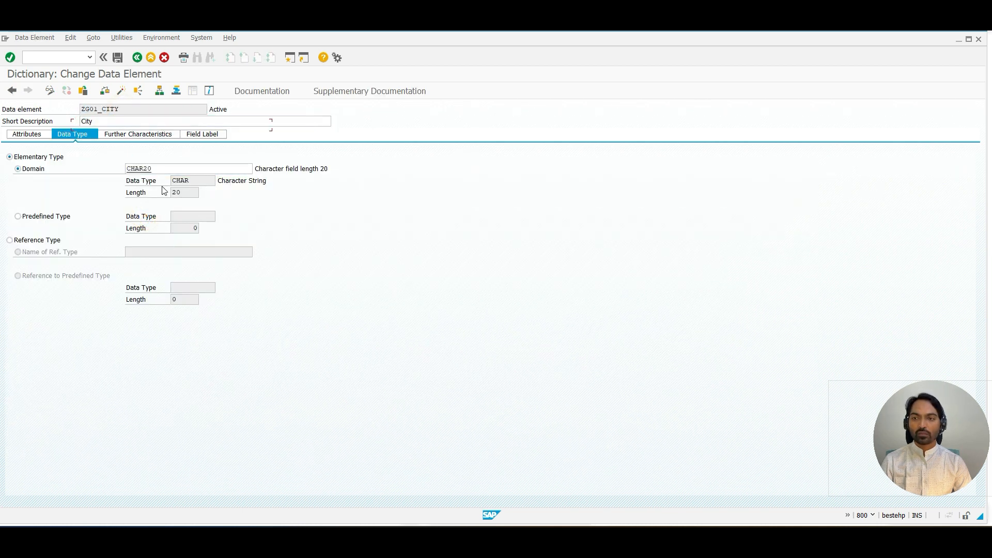
pyautogui.press('Tab')
pyautogui.press('Tab')
pyautogui.press('Tab')
pyautogui.hotkey('ctrl', 'v')
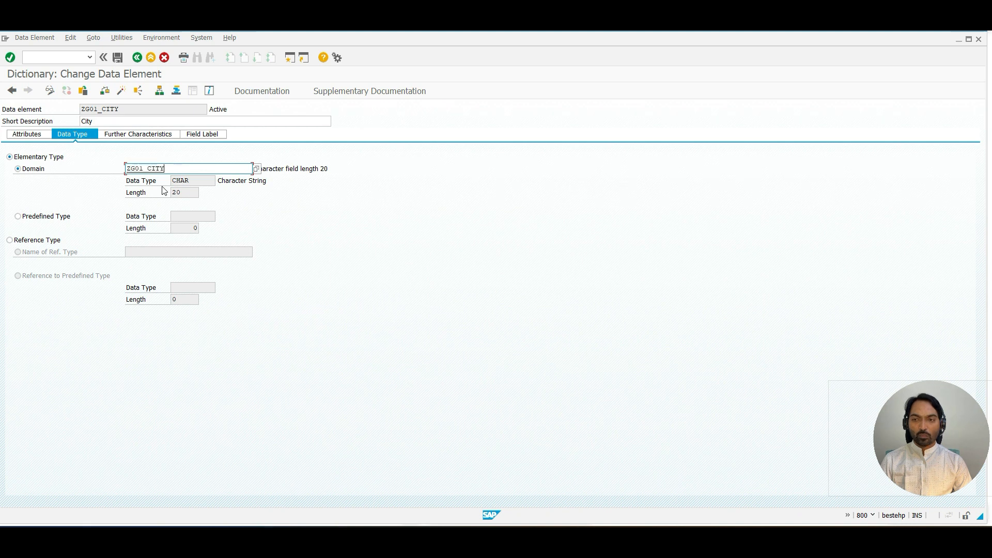
pyautogui.click(118, 58)
# Step: Create the new domain ZG01_CITY and enter the short description City
pyautogui.doubleClick(149, 170)
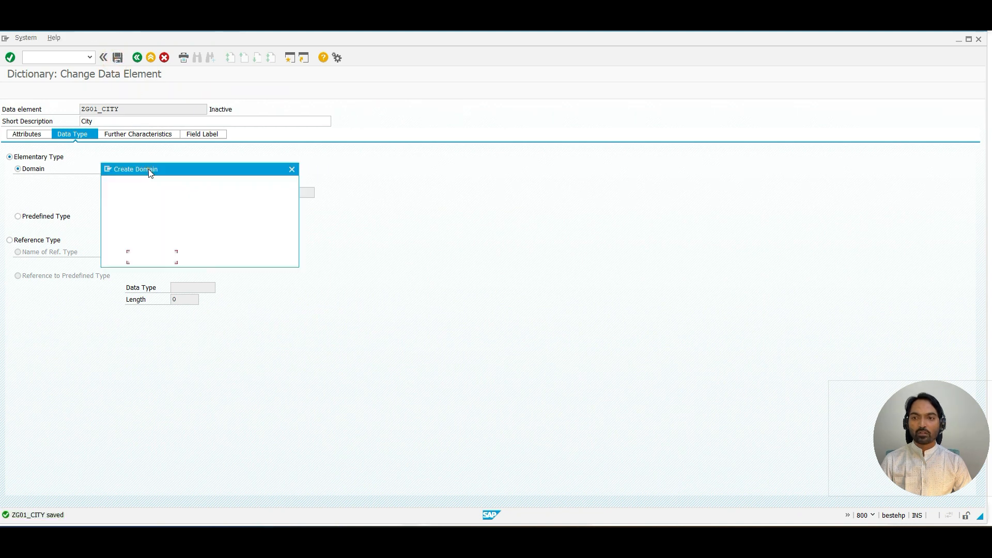
pyautogui.click(163, 258)
pyautogui.write('C')
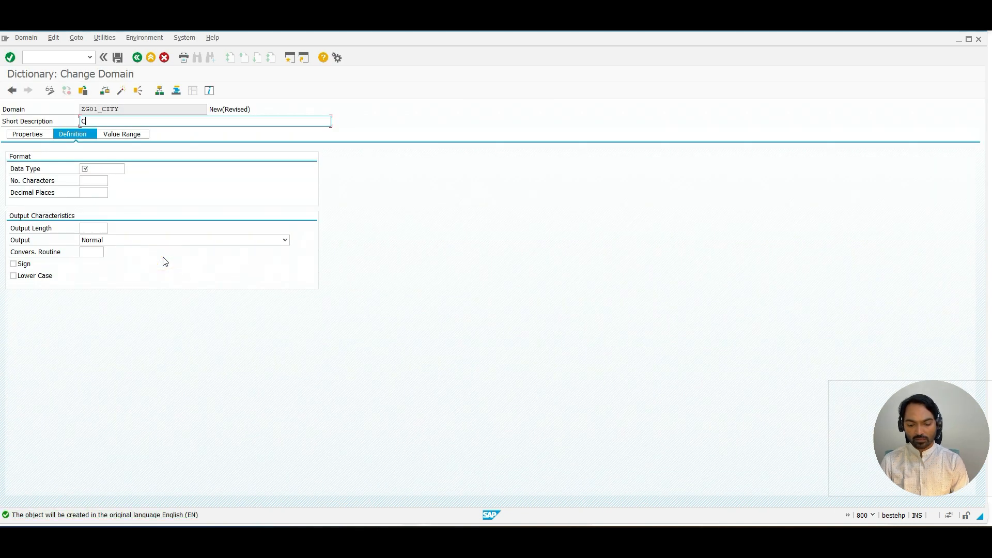
pyautogui.write('ity')
# Step: Define the domain as CHAR with 20 characters and tick Lower Case
pyautogui.click(109, 170)
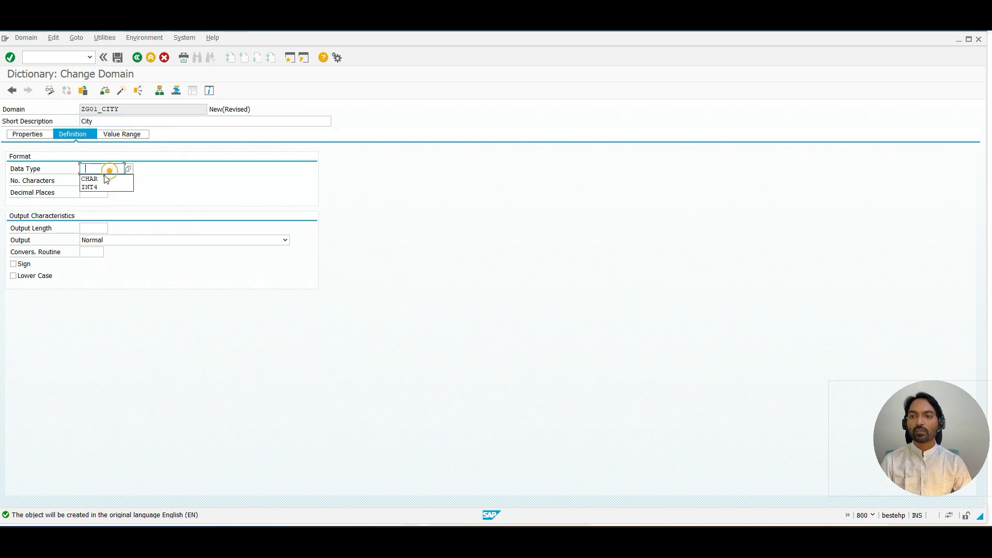
pyautogui.click(106, 179)
pyautogui.click(99, 180)
pyautogui.click(102, 207)
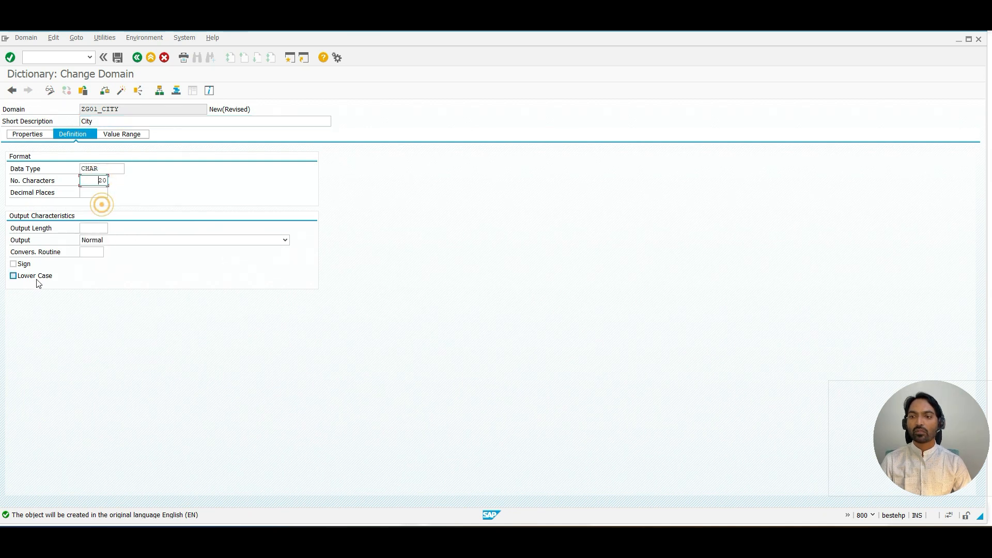
pyautogui.click(14, 276)
# Step: Save domain ZG01_CITY as a local object and activate it
pyautogui.click(118, 58)
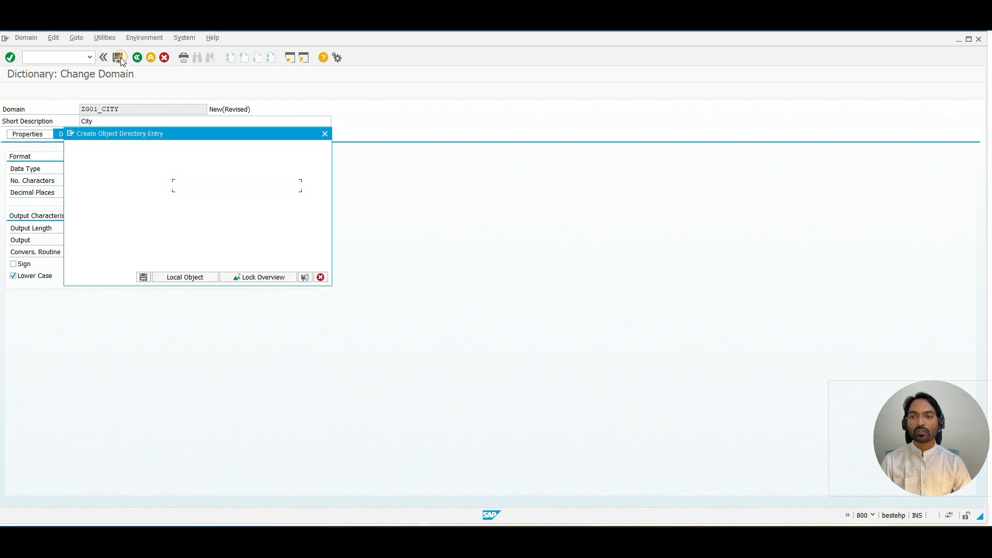
pyautogui.click(184, 277)
pyautogui.click(120, 91)
pyautogui.press('Return')
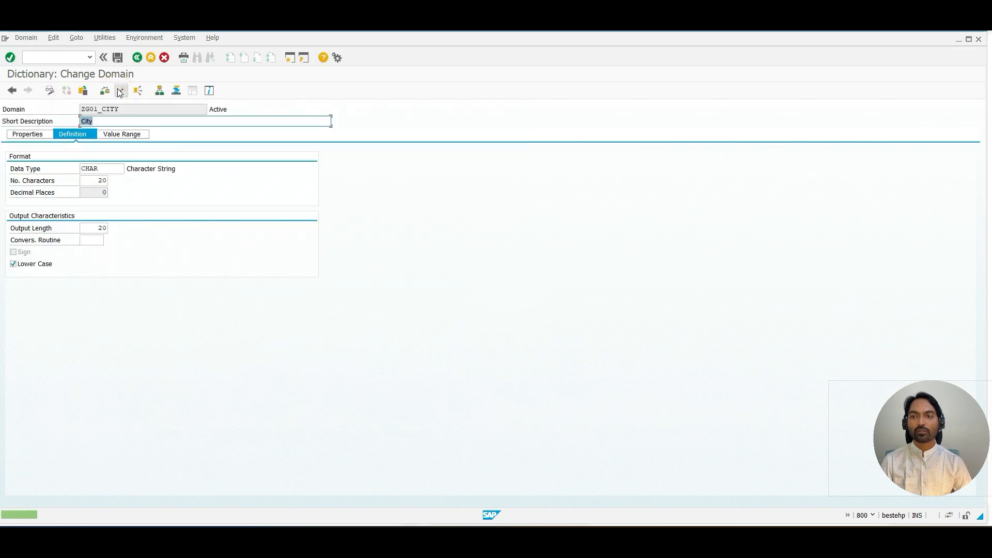
# Step: Go back to data element ZG01_CITY and activate it without displaying the activation log
pyautogui.click(137, 57)
pyautogui.click(120, 93)
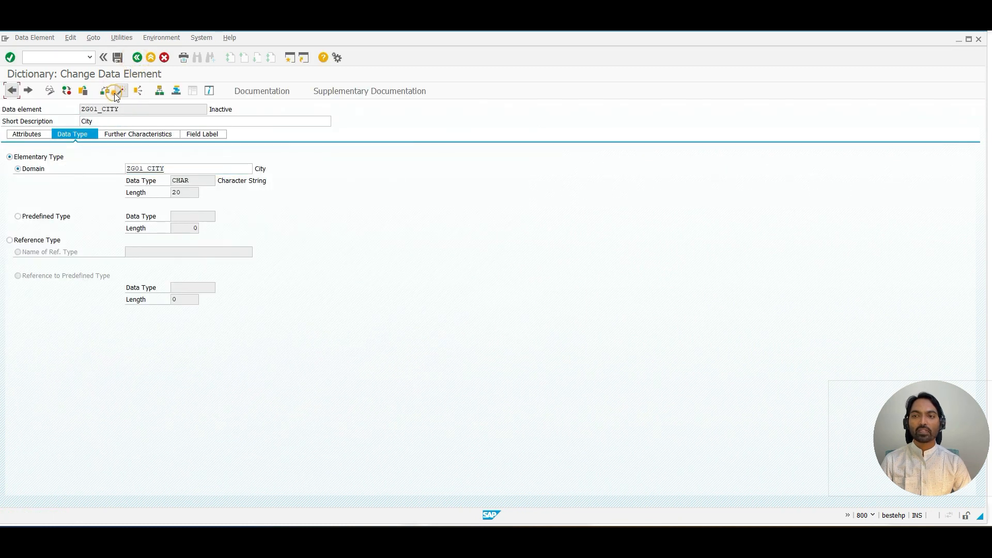
pyautogui.press('Return')
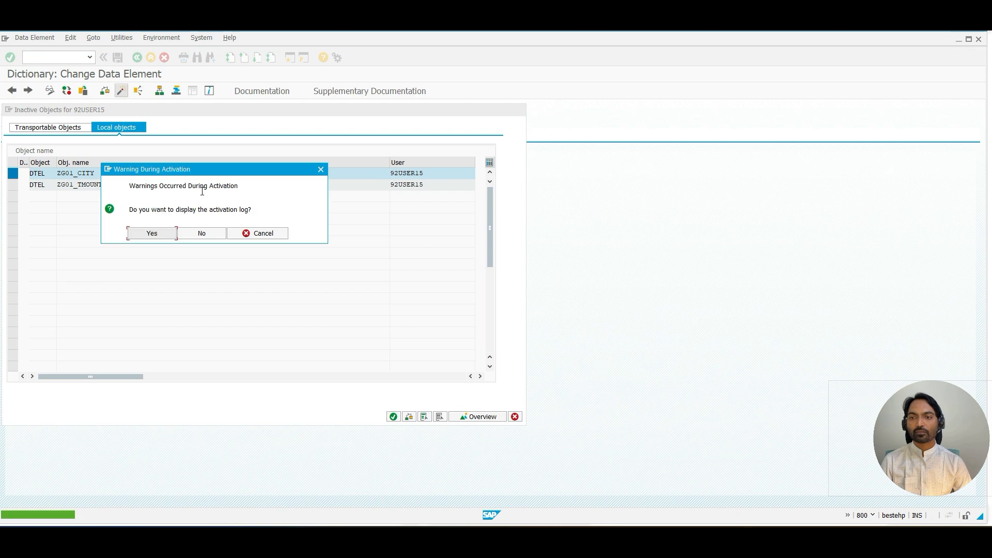
pyautogui.click(211, 233)
# Step: Return to the table, open data element ZG01_STREET and set its domain to ZG01_STREET
pyautogui.click(139, 61)
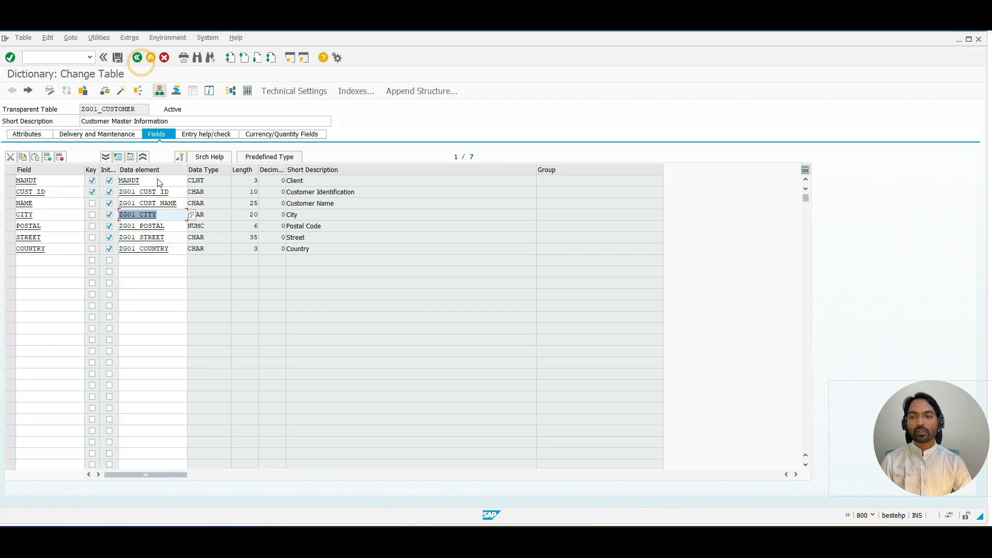
pyautogui.doubleClick(144, 238)
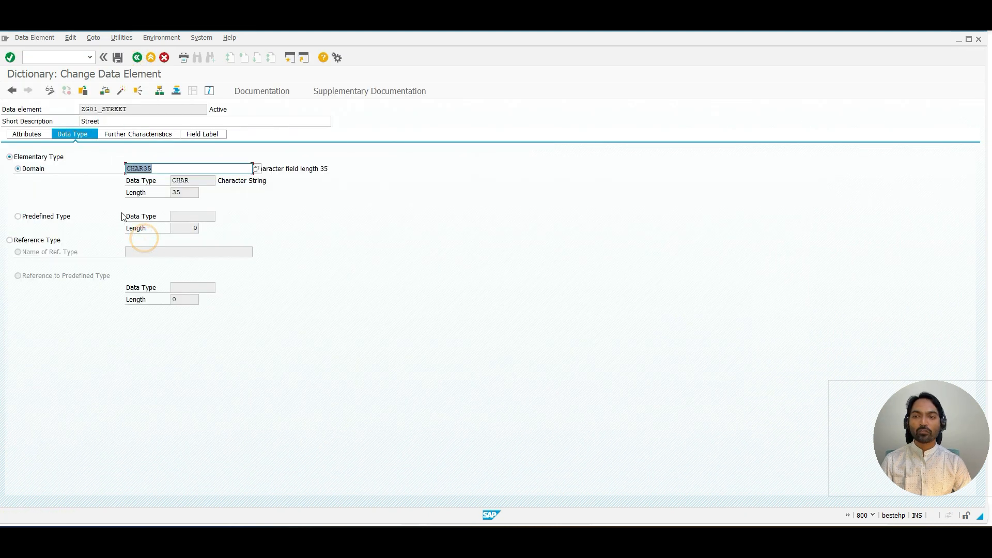
pyautogui.moveTo(137, 110); pyautogui.dragTo(86, 109)
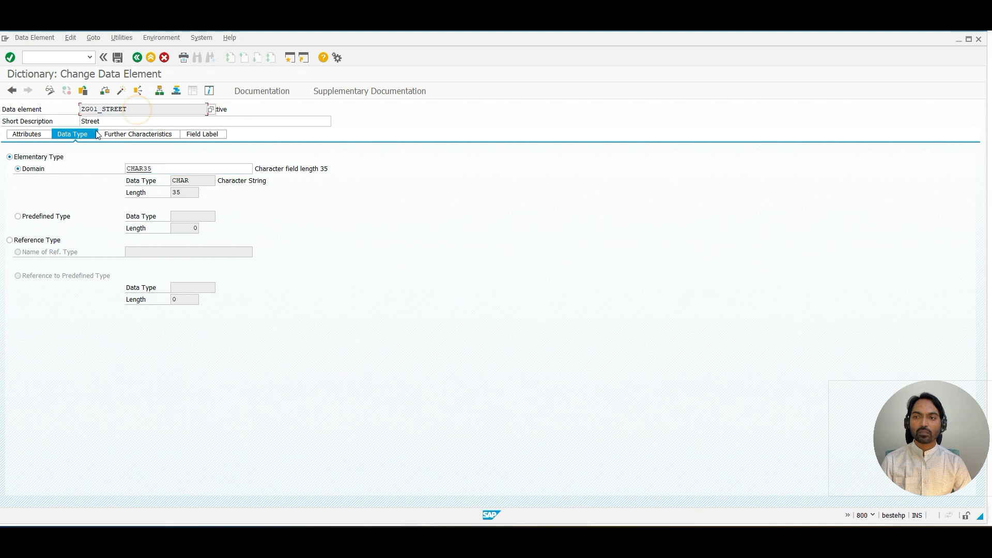
pyautogui.press('Tab')
pyautogui.press('Tab')
pyautogui.press('Tab')
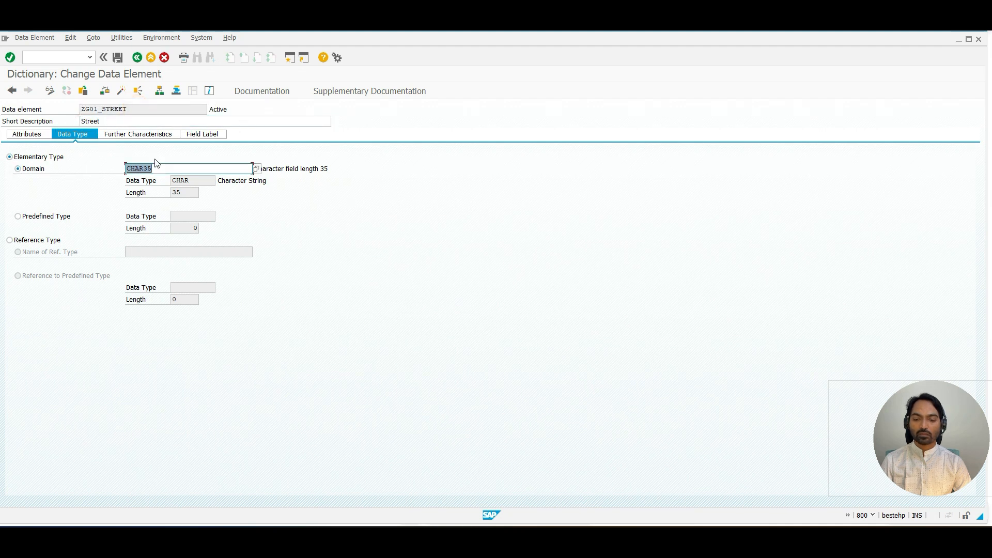
pyautogui.write('ZG01_STREET')
pyautogui.press('Return')
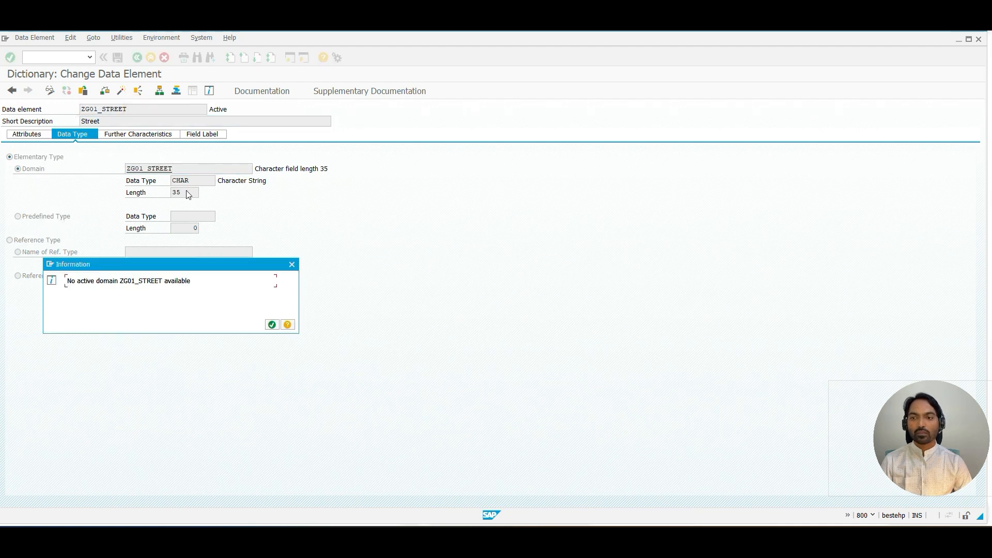
# Step: Create the missing domain ZG01_STREET from the data element, saving the element first, with short description Street
pyautogui.click(272, 324)
pyautogui.doubleClick(146, 171)
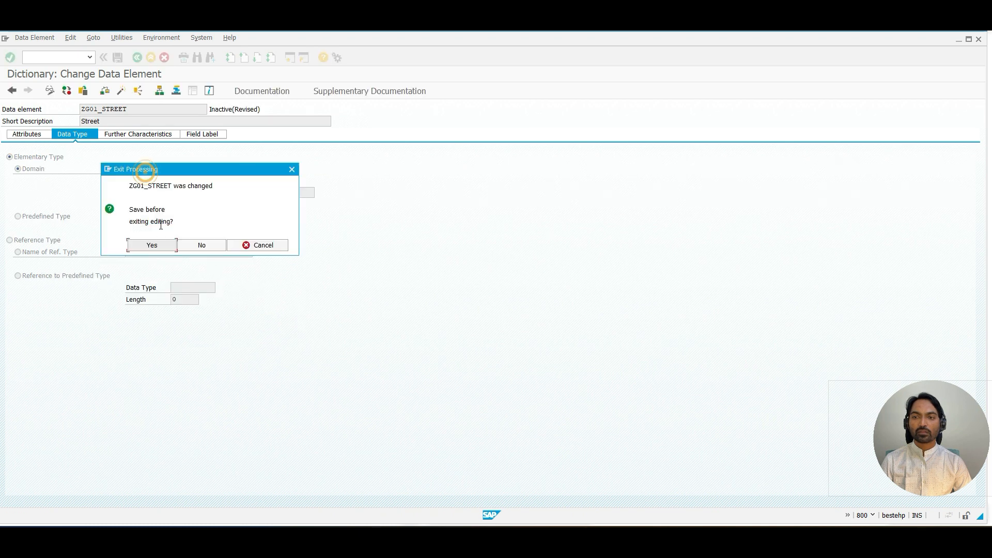
pyautogui.click(159, 244)
pyautogui.click(169, 257)
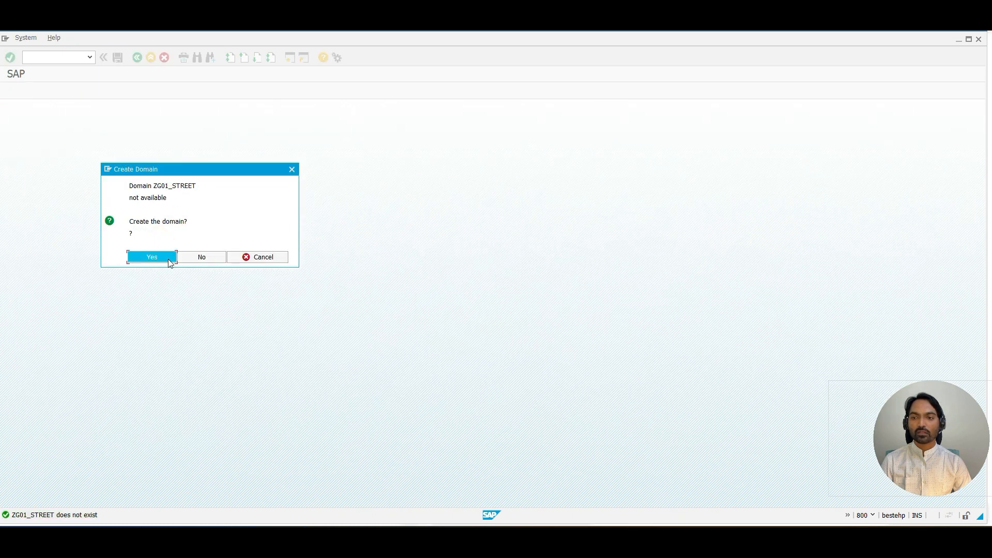
pyautogui.write('Street')
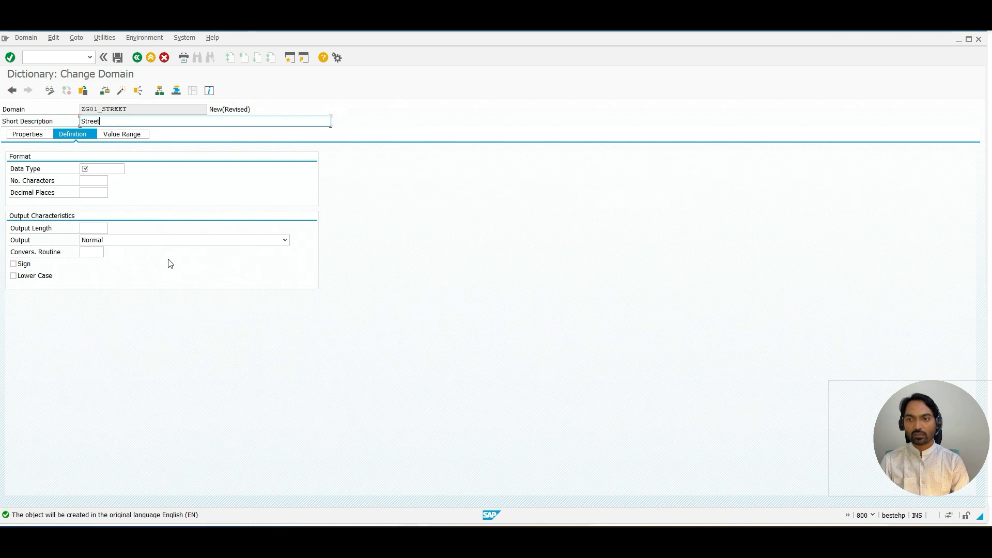
# Step: Define the domain as CHAR with 35 characters and tick Lower Case
pyautogui.click(97, 170)
pyautogui.click(91, 179)
pyautogui.click(95, 180)
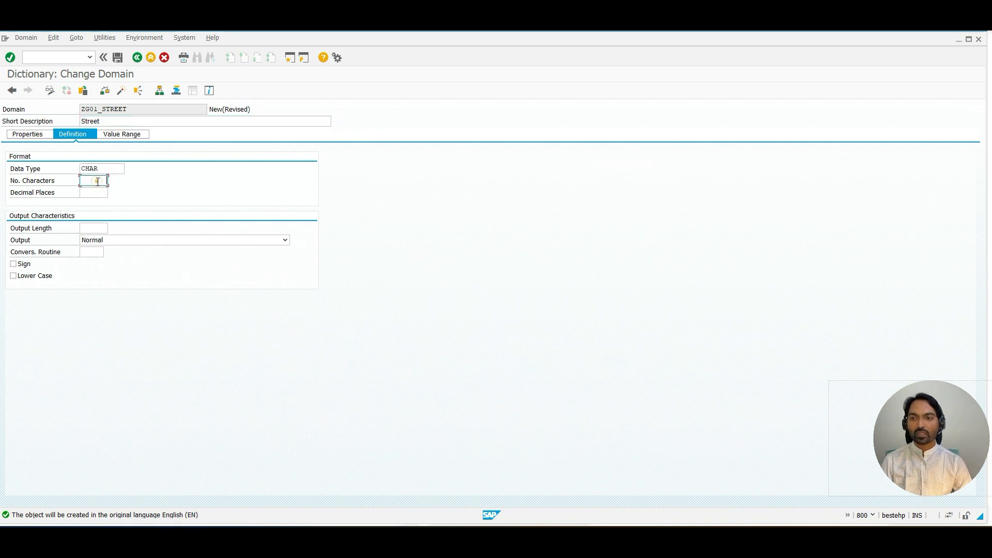
pyautogui.write('35')
pyautogui.press('Return')
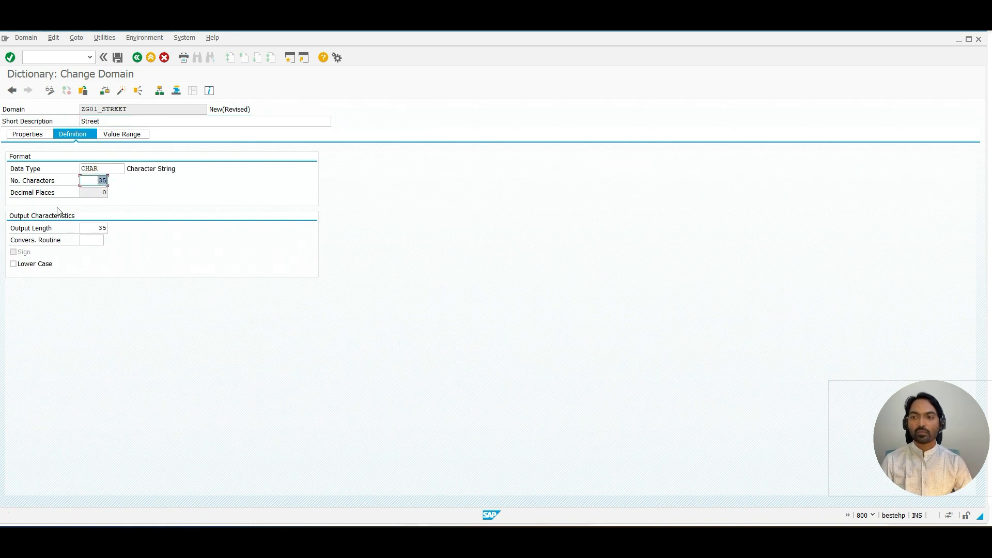
pyautogui.click(31, 264)
# Step: Save domain ZG01_STREET as a local object and activate it
pyautogui.click(117, 58)
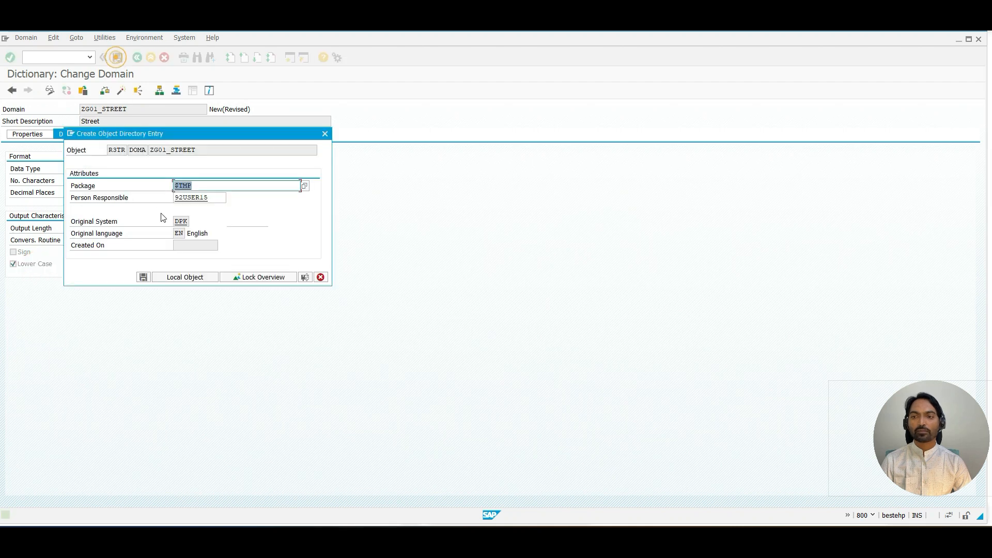
pyautogui.click(182, 277)
pyautogui.click(128, 91)
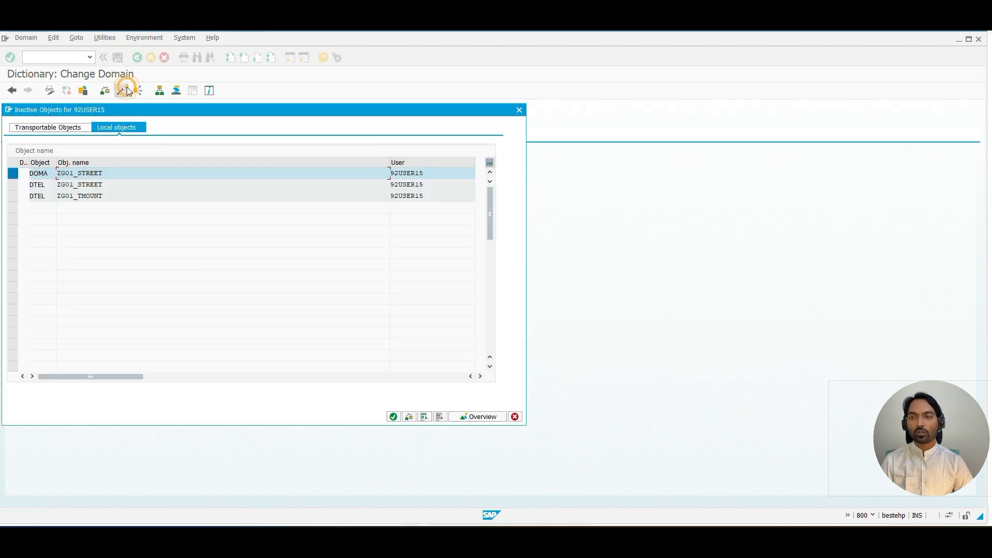
pyautogui.press('Return')
# Step: Go back to data element ZG01_STREET and activate it without displaying the activation log
pyautogui.click(137, 60)
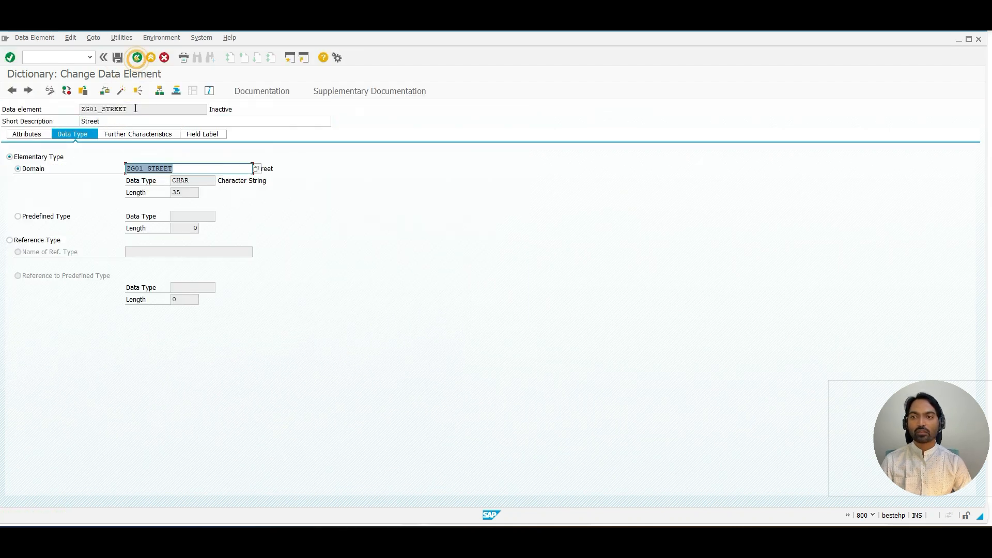
pyautogui.click(118, 93)
pyautogui.press('Return')
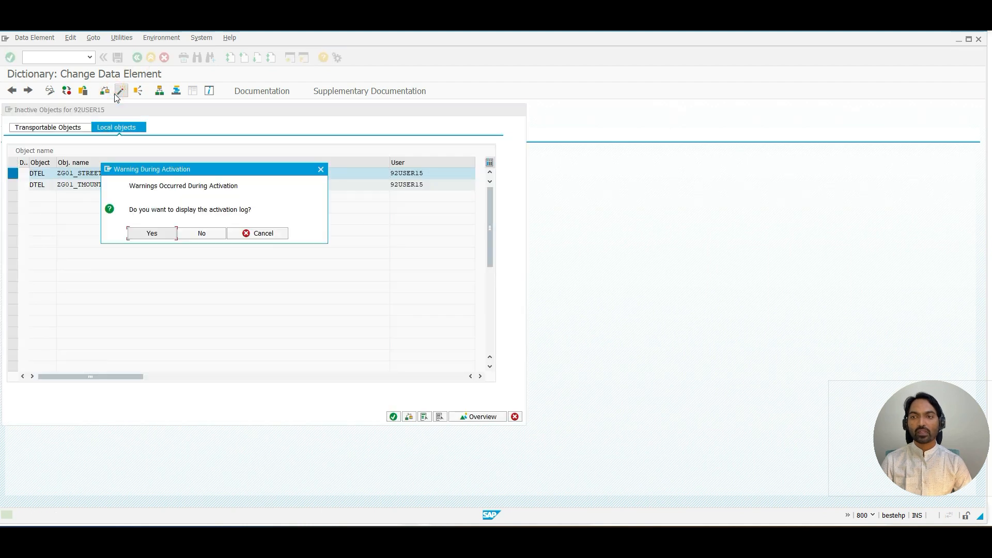
pyautogui.click(201, 231)
# Step: Return to table ZG01_CUSTOMER and activate it
pyautogui.click(137, 58)
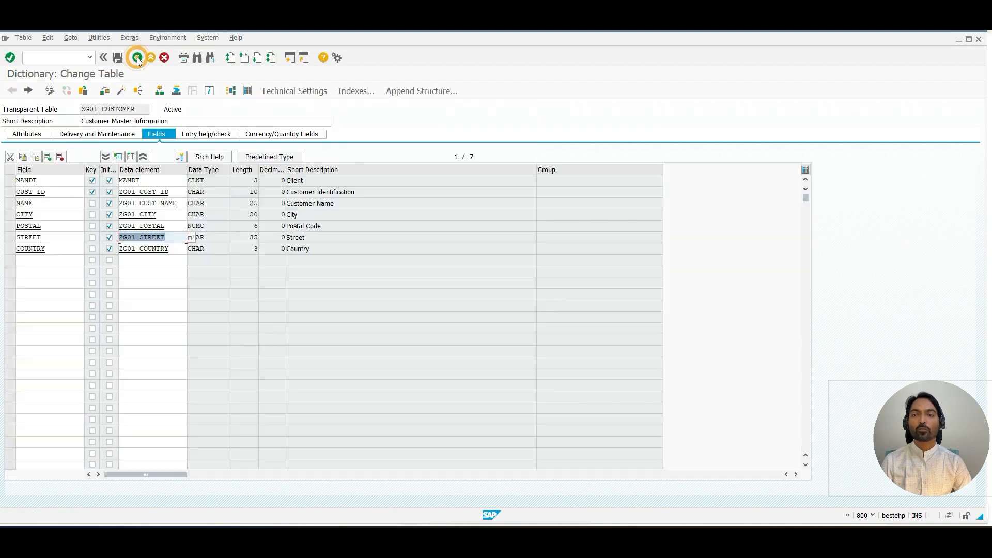
pyautogui.click(119, 91)
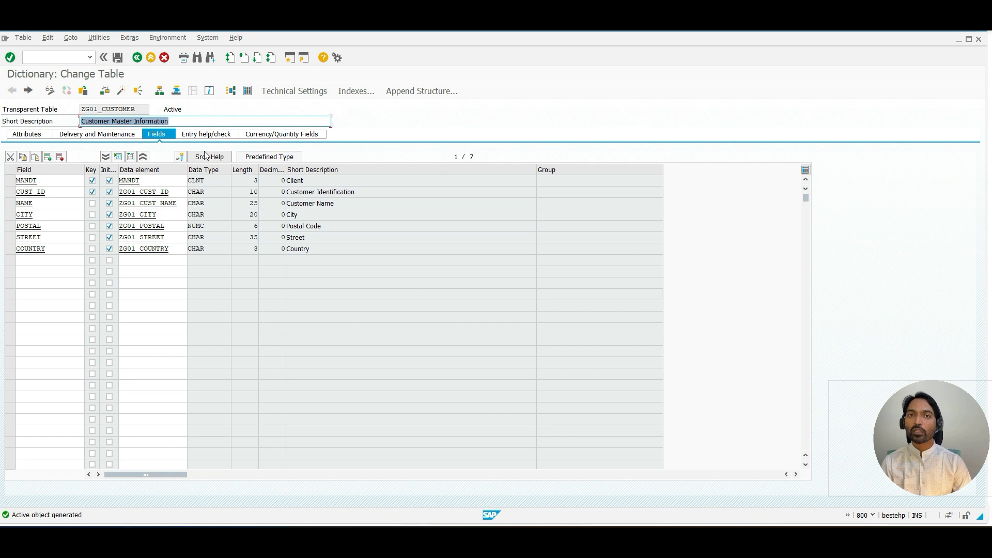
# Step: Open new-entry creation for the table's contents and enter customer ID 1007 with a mixed-case customer name
pyautogui.click(99, 37)
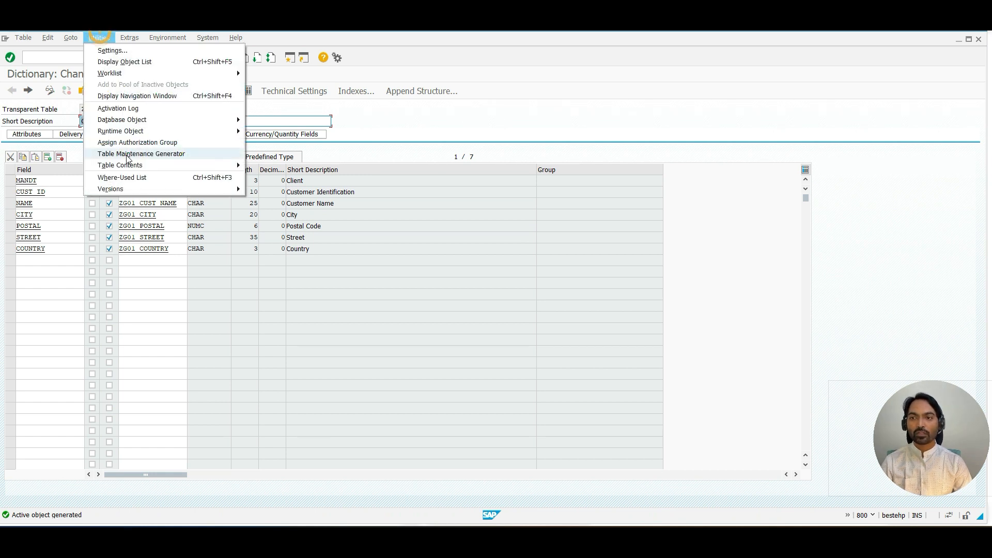
pyautogui.moveTo(131, 168)
pyautogui.click(269, 176)
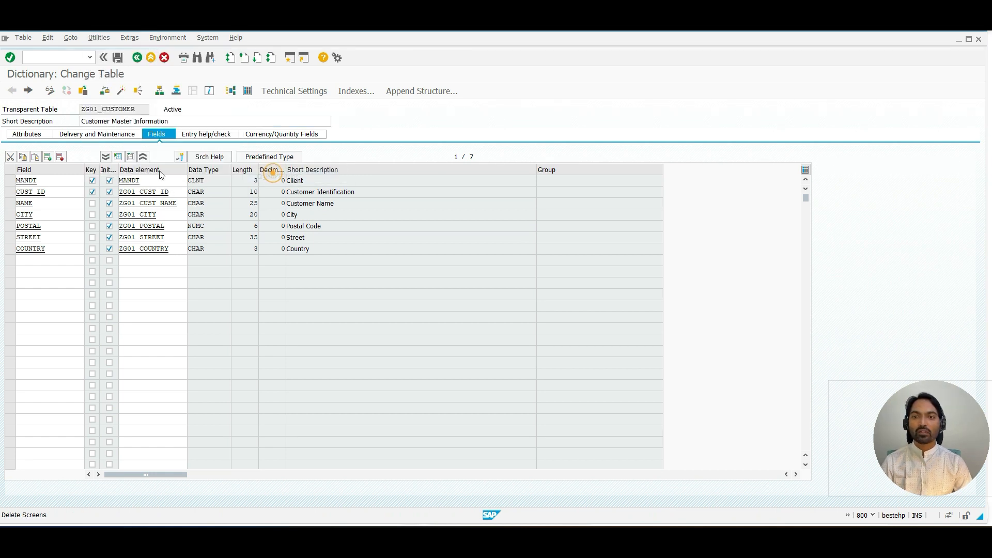
pyautogui.click(69, 119)
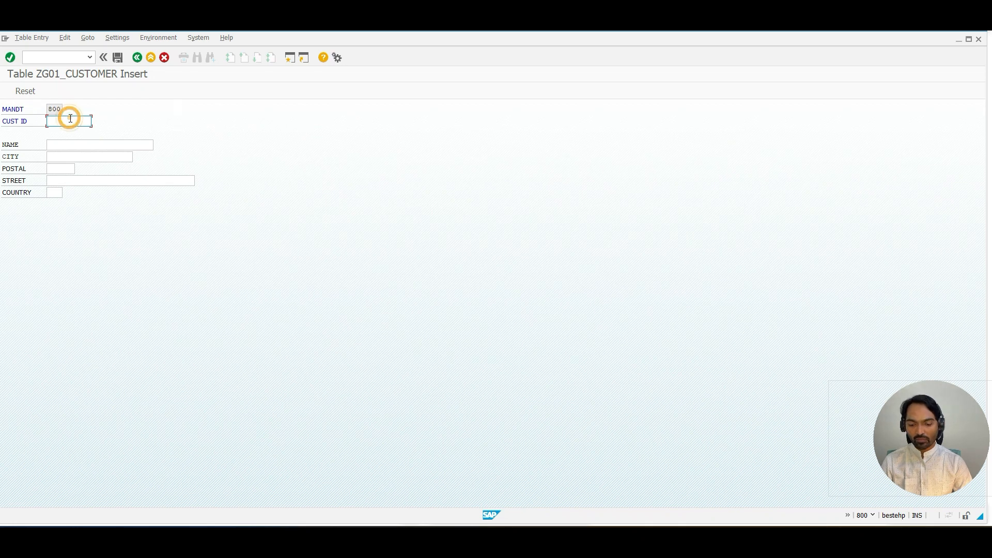
pyautogui.write('1007')
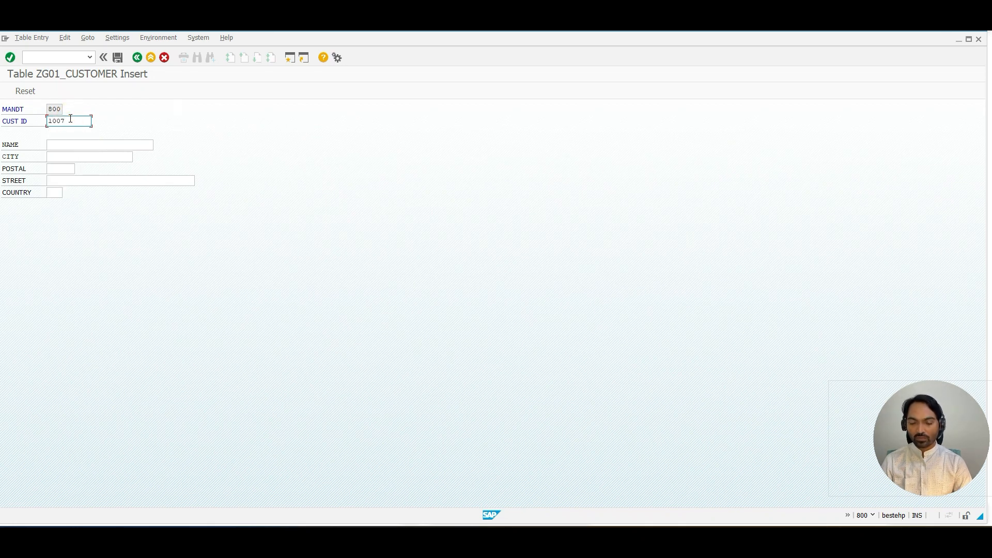
pyautogui.press('Tab')
pyautogui.write('Sanc')
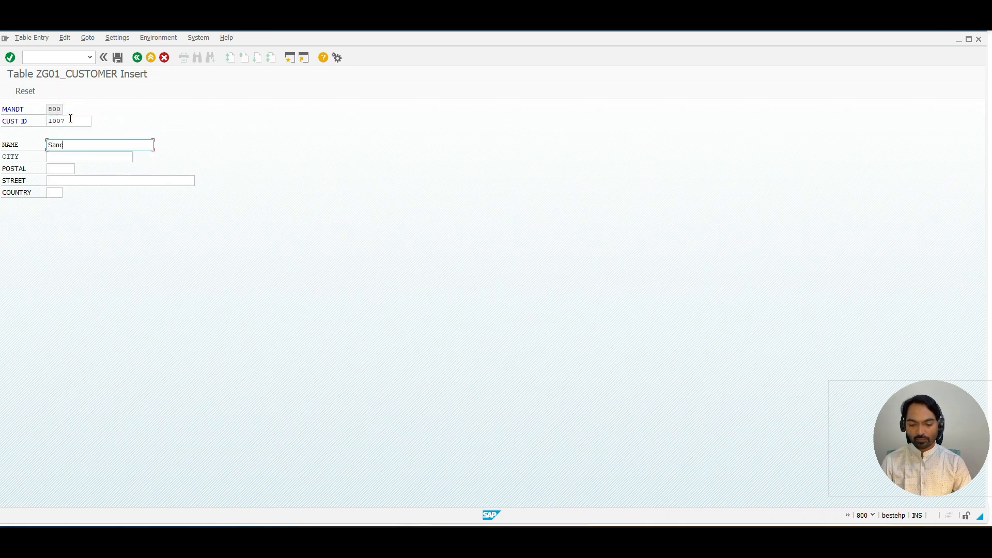
pyautogui.write('hitha')
pyautogui.press('Tab')
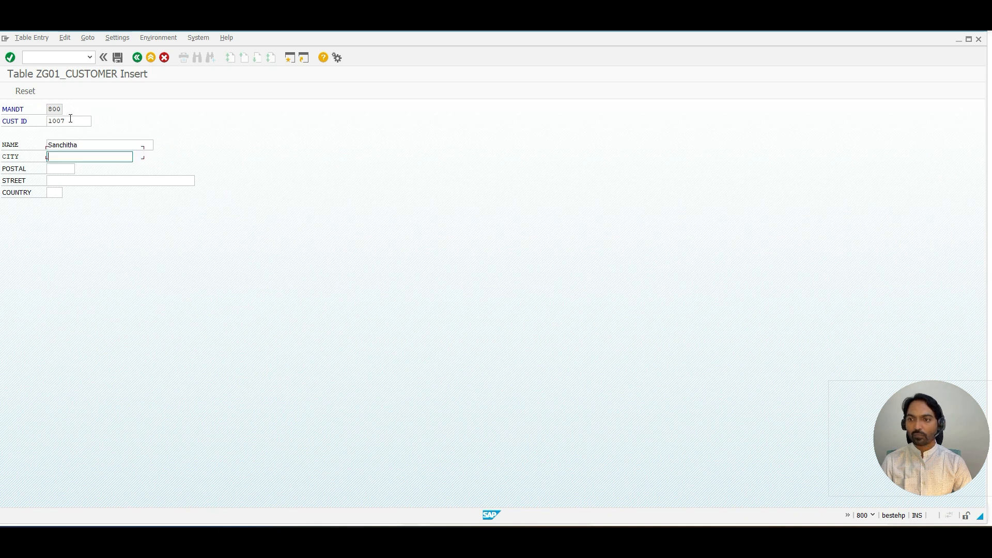
# Step: Fill in city Bengaluru, postal code 566171, street Jay Nagar and country IN for the new entry
pyautogui.write('Ben')
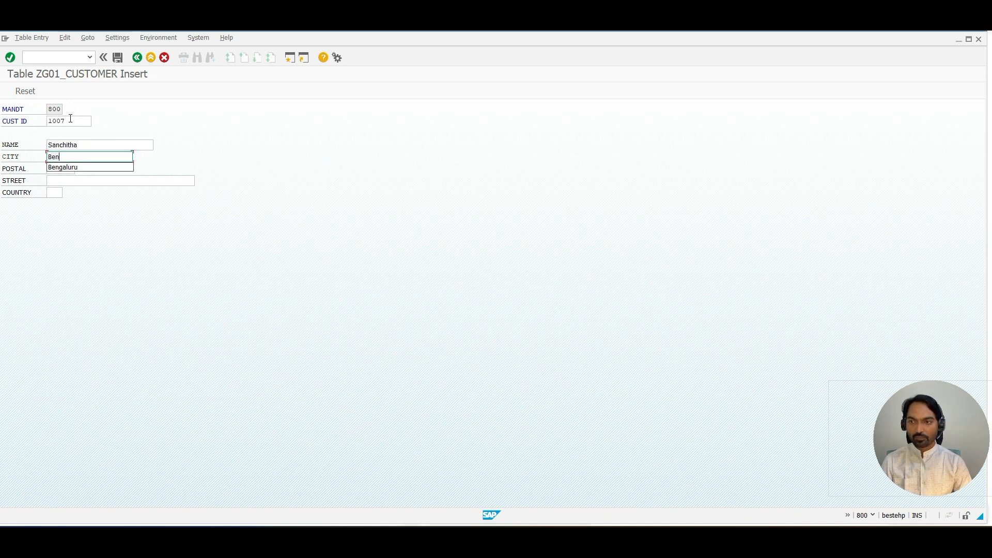
pyautogui.press('Down')
pyautogui.press('Return')
pyautogui.press('Tab')
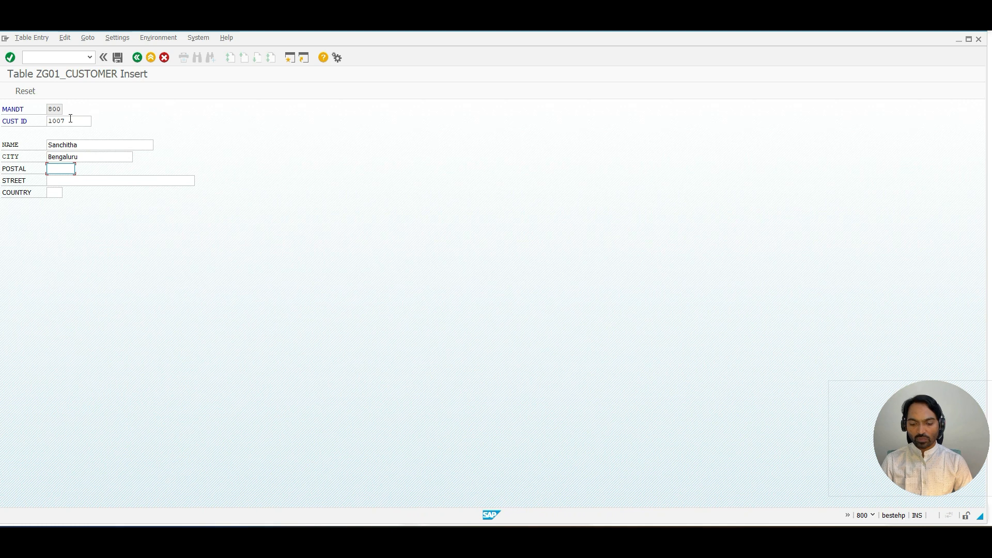
pyautogui.write('566171')
pyautogui.press('Tab')
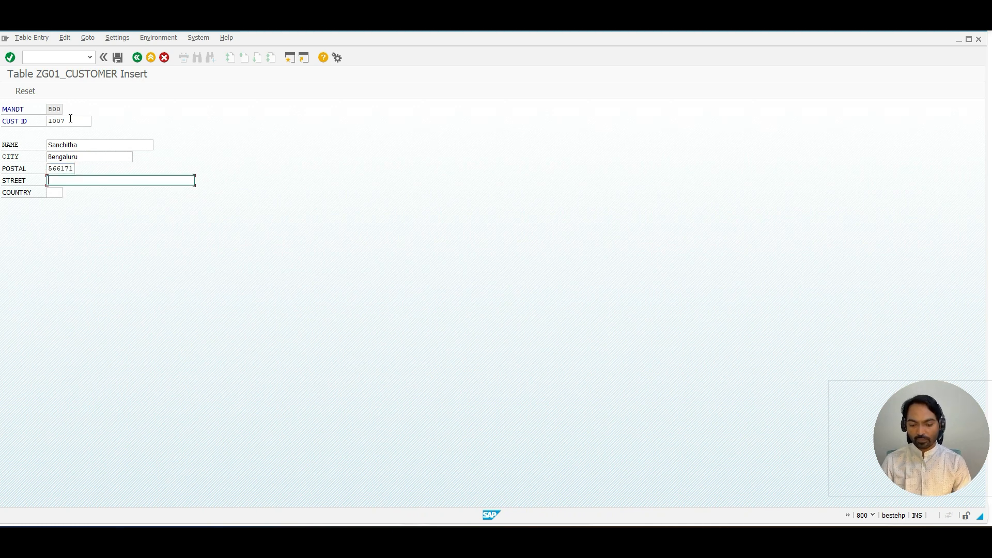
pyautogui.write('Ja')
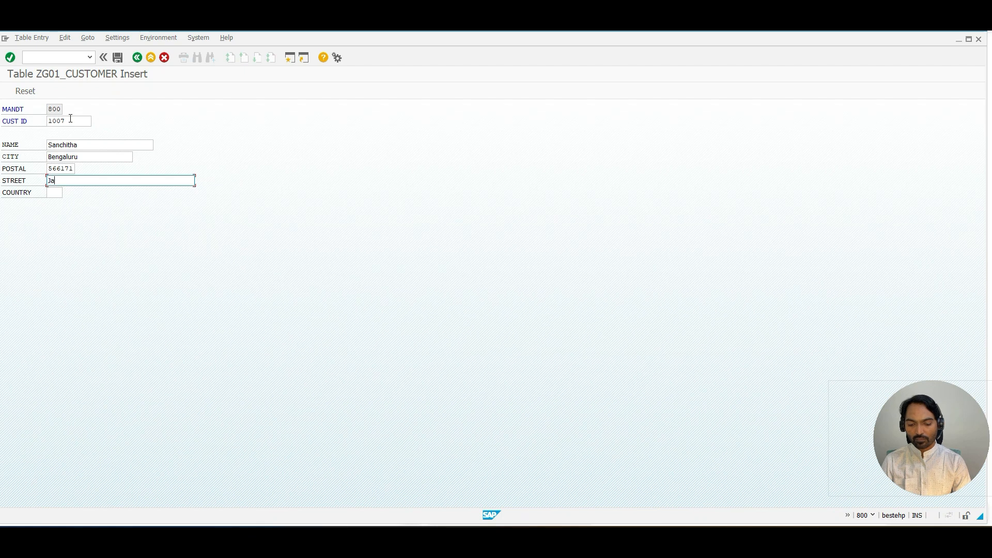
pyautogui.write('y Nagar')
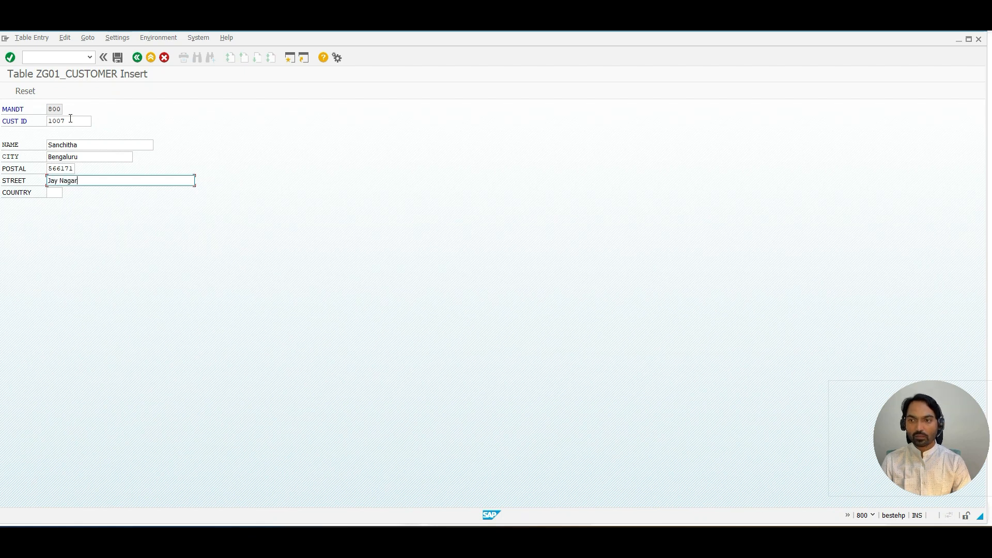
pyautogui.press('Tab')
pyautogui.write('IN')
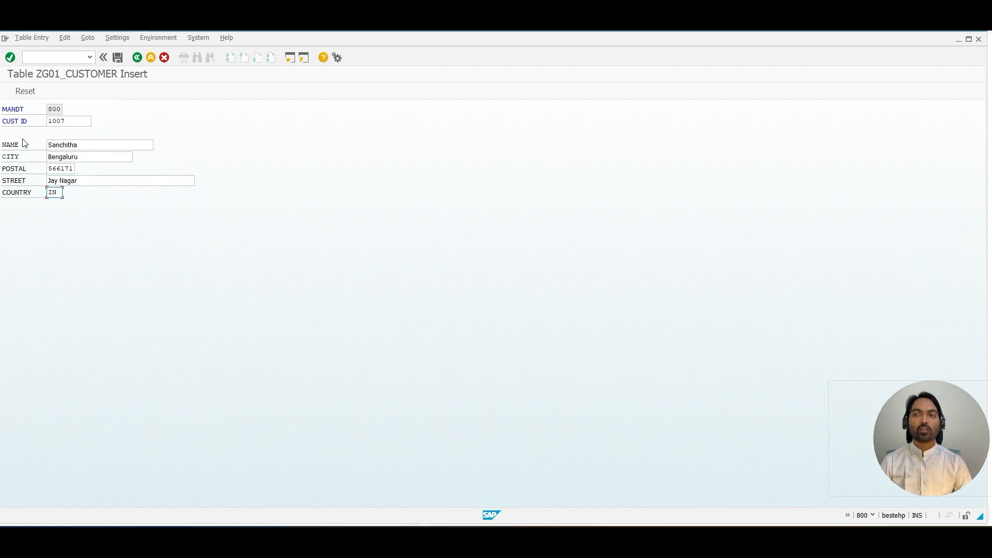
# Step: Save the new customer record
pyautogui.moveTo(4, 144); pyautogui.dragTo(51, 179)
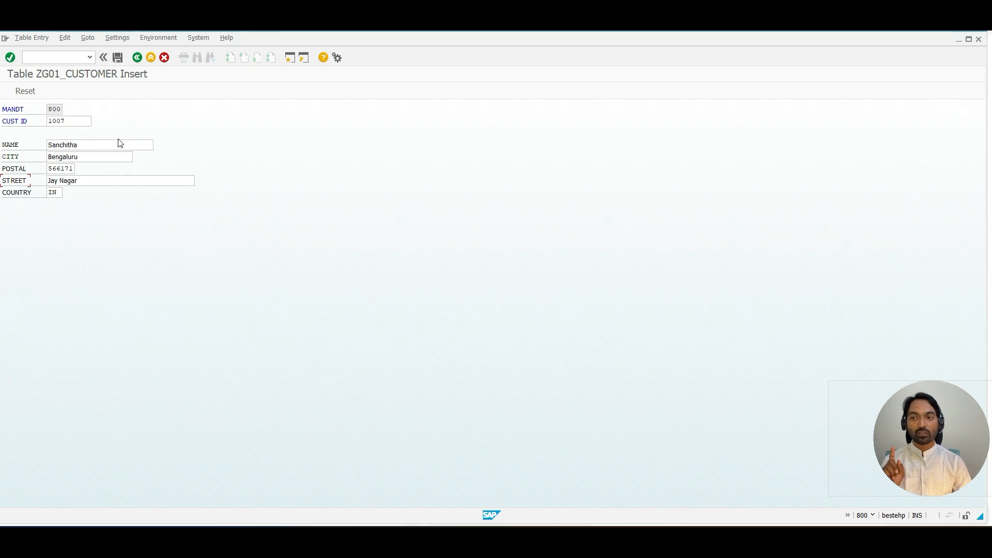
pyautogui.click(118, 58)
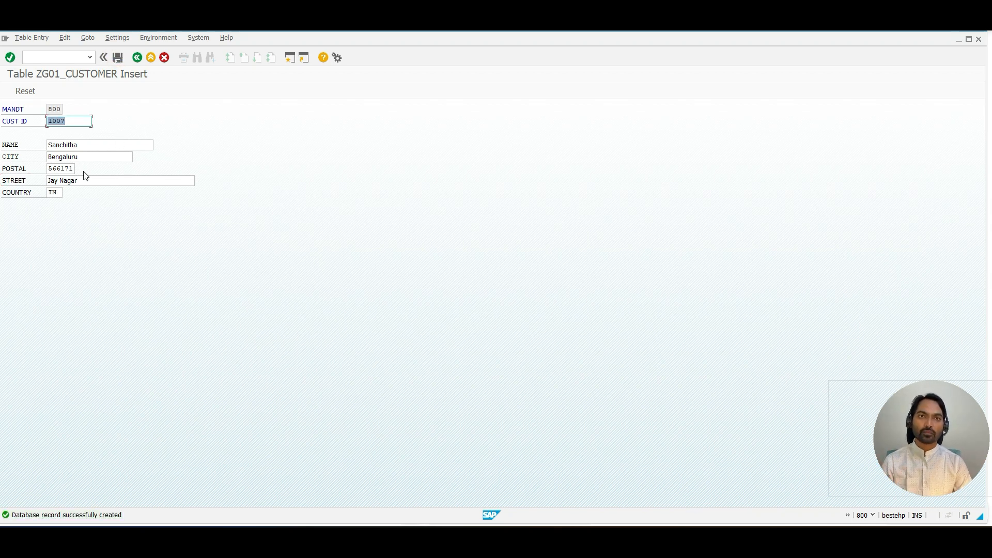
# Step: Leave the entry screen and display the table's entries in the data browser
pyautogui.click(137, 57)
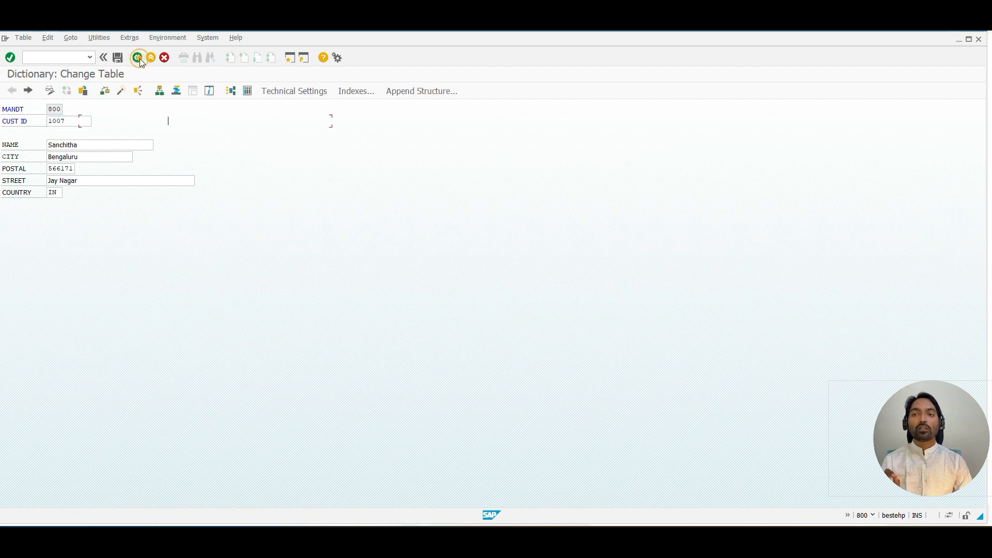
pyautogui.click(247, 92)
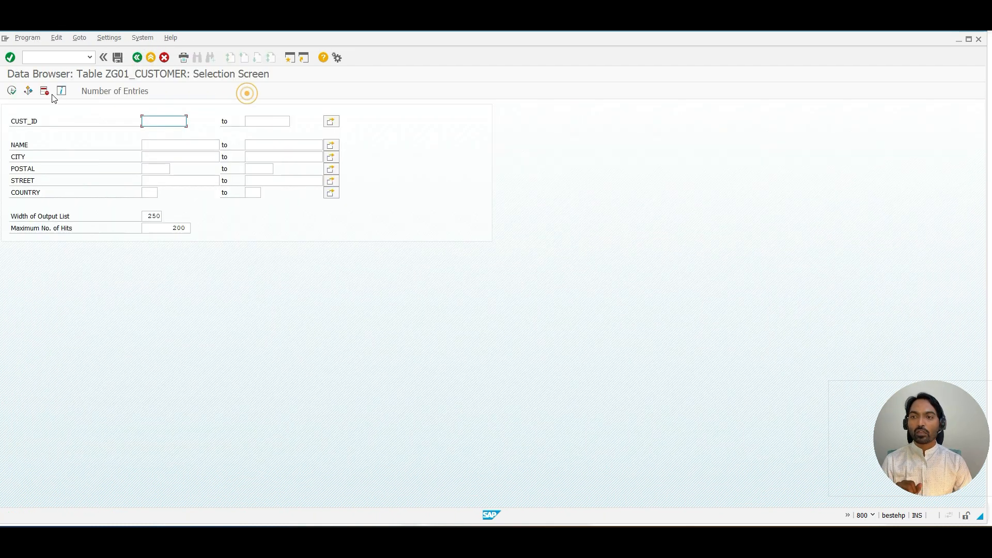
pyautogui.click(11, 91)
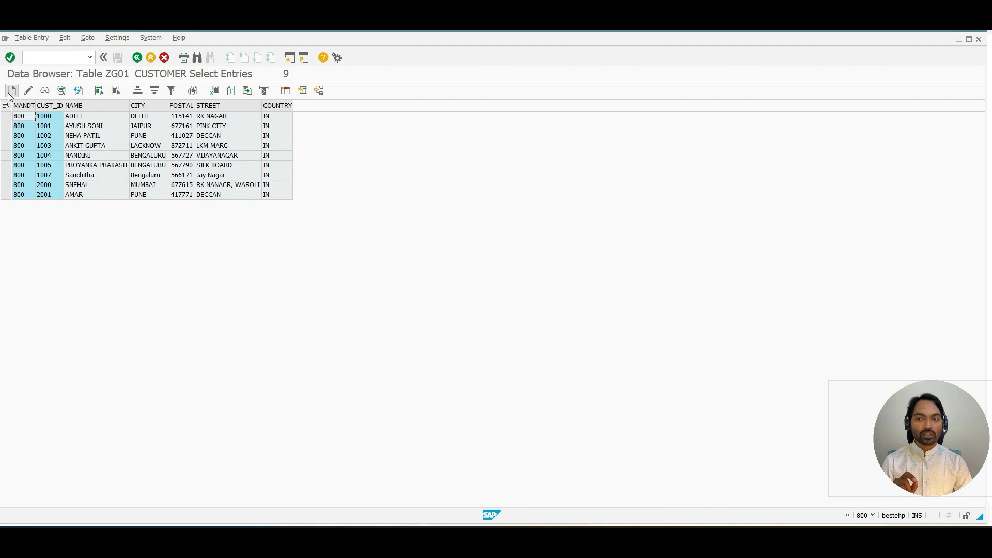
# Step: Open customer 1000 for change and retype its name and city as Delhi in mixed case
pyautogui.click(8, 117)
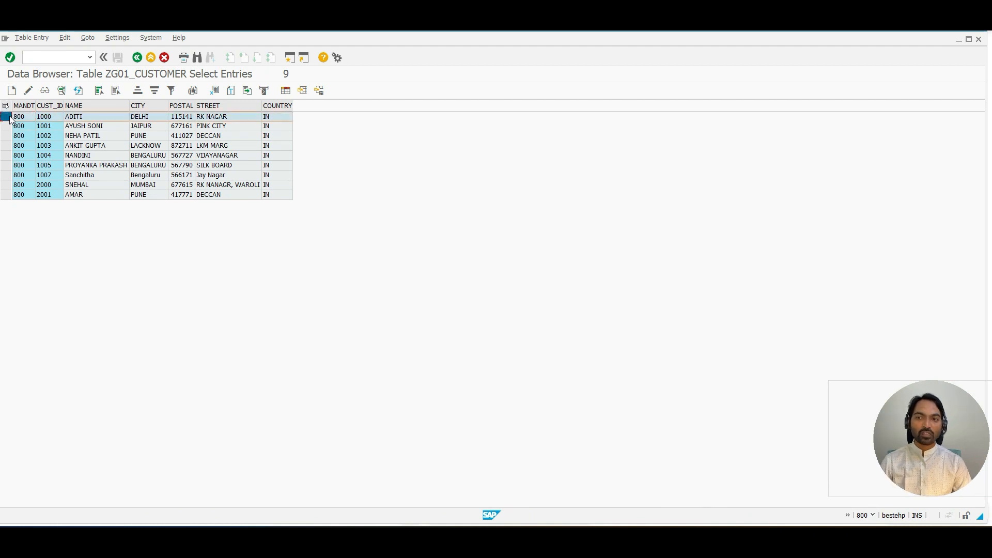
pyautogui.click(27, 93)
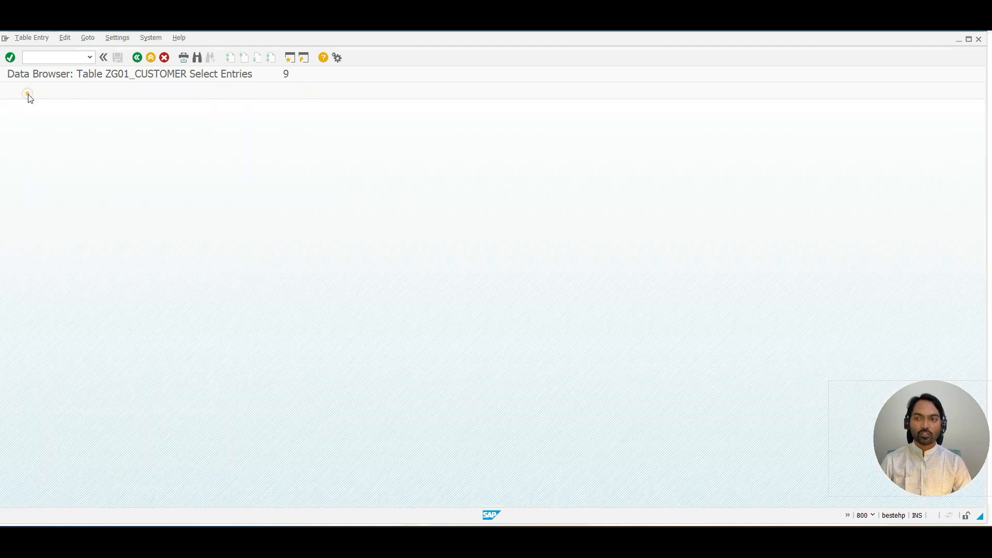
pyautogui.write('AD')
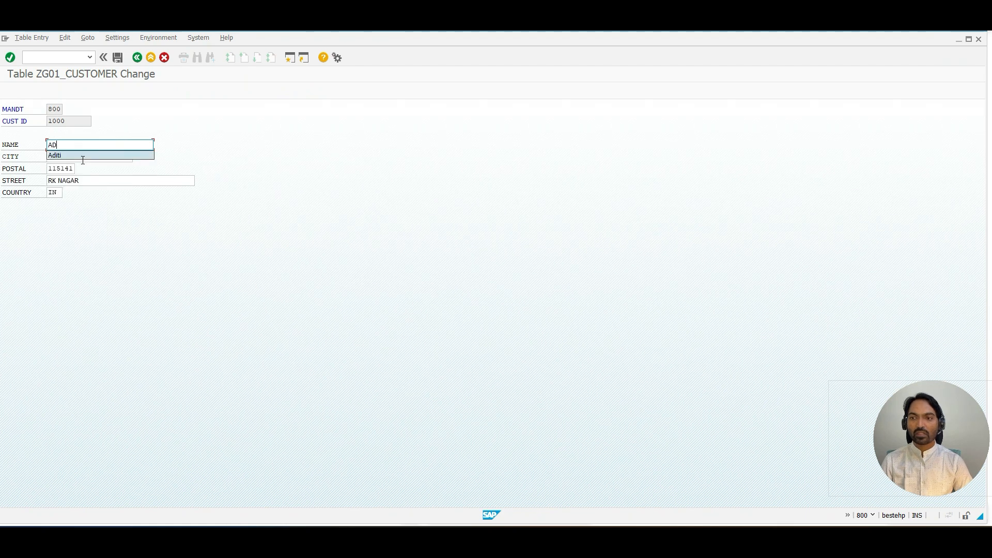
pyautogui.press('Return')
pyautogui.press('Tab')
pyautogui.press('BackSpace')
pyautogui.write('Delhi')
pyautogui.press('Down')
pyautogui.press('Return')
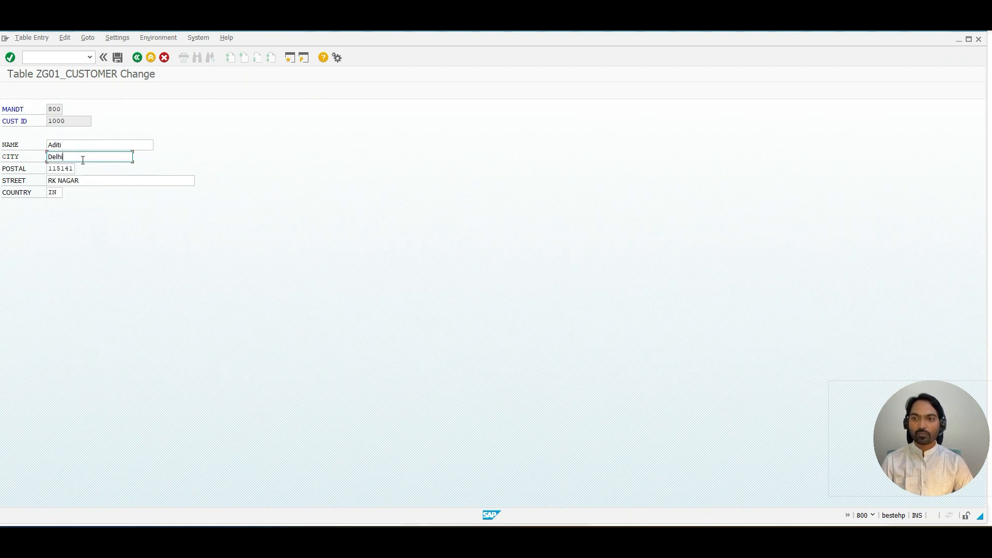
# Step: Set the street to RK Nagar, save the changed record and return to the entry list
pyautogui.press('Tab')
pyautogui.press('Tab')
pyautogui.write('R')
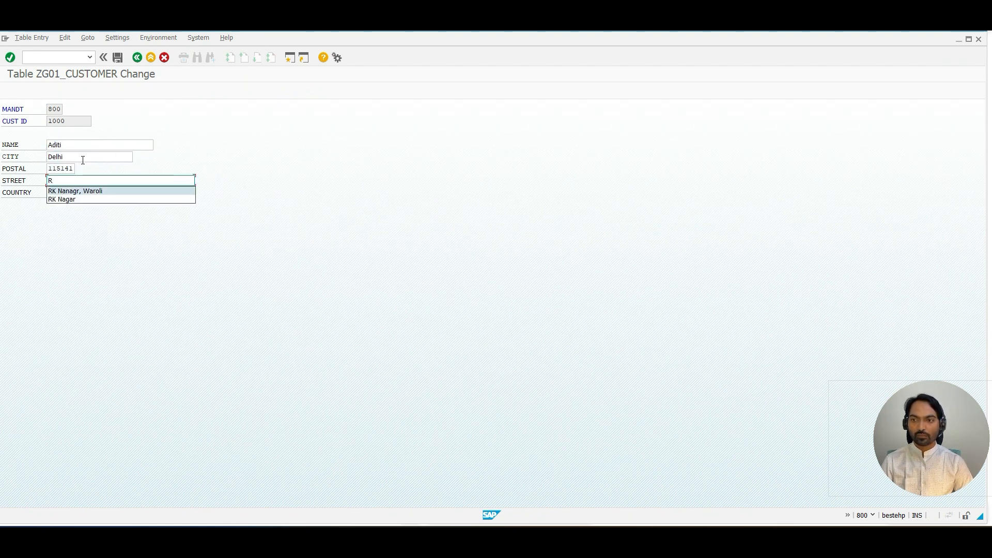
pyautogui.press('Down')
pyautogui.press('Return')
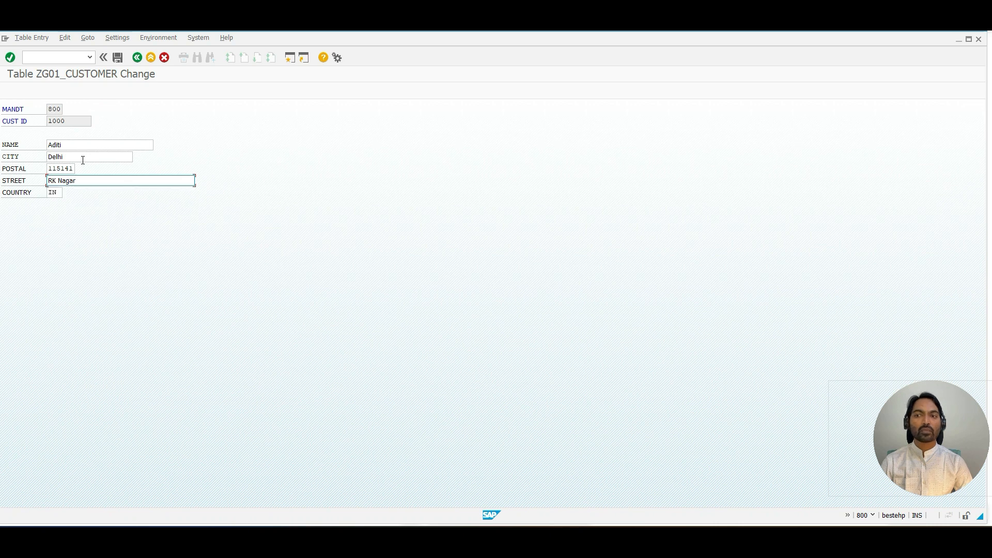
pyautogui.click(116, 58)
pyautogui.click(137, 58)
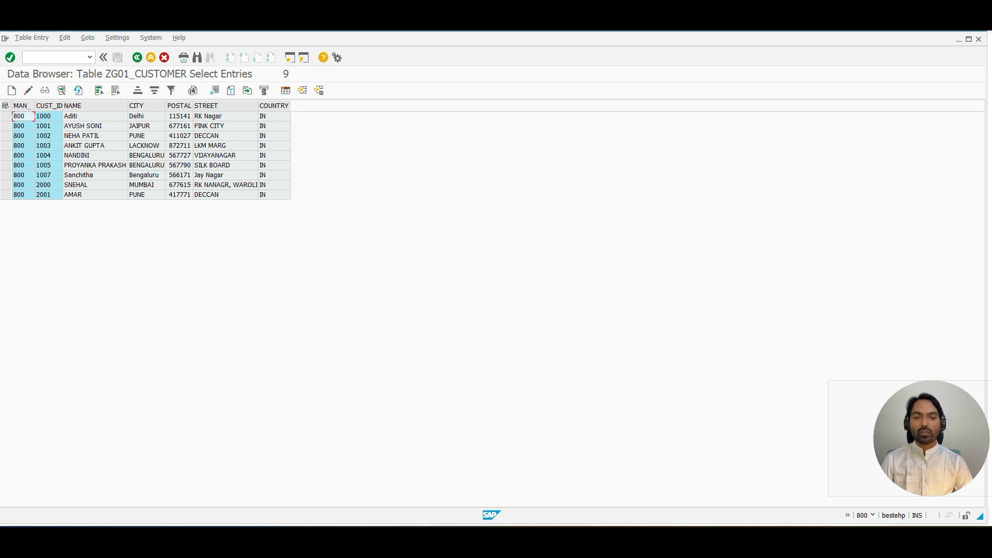
# Step: Switch to Microsoft Whiteboard and write an underlined heading "Fixed value" below the Lower Case notes
pyautogui.hotkey('alt', 'Tab')
pyautogui.moveTo(572, 396); pyautogui.dragTo(568, 238)
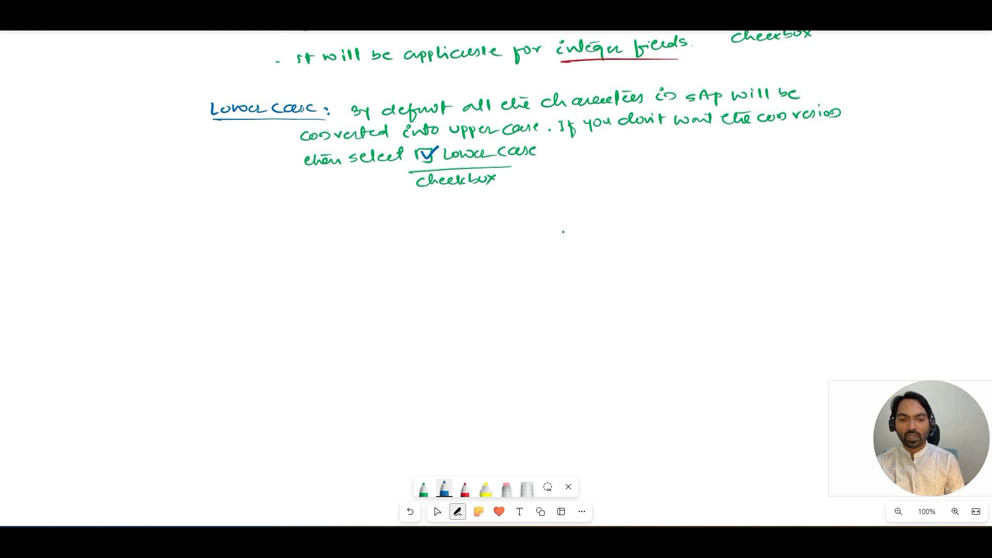
pyautogui.moveTo(212, 208)
pyautogui.mouseDown()
pyautogui.moveTo(210, 221)
pyautogui.moveTo(218, 207)
pyautogui.mouseUp()
pyautogui.moveTo(221, 211); pyautogui.dragTo(236, 218)
pyautogui.moveTo(236, 209)
pyautogui.mouseDown()
pyautogui.moveTo(229, 218)
pyautogui.moveTo(282, 209)
pyautogui.moveTo(296, 217)
pyautogui.mouseUp()
pyautogui.moveTo(302, 205); pyautogui.dragTo(313, 216)
pyautogui.moveTo(312, 213); pyautogui.dragTo(327, 208)
pyautogui.moveTo(212, 226); pyautogui.dragTo(328, 220)
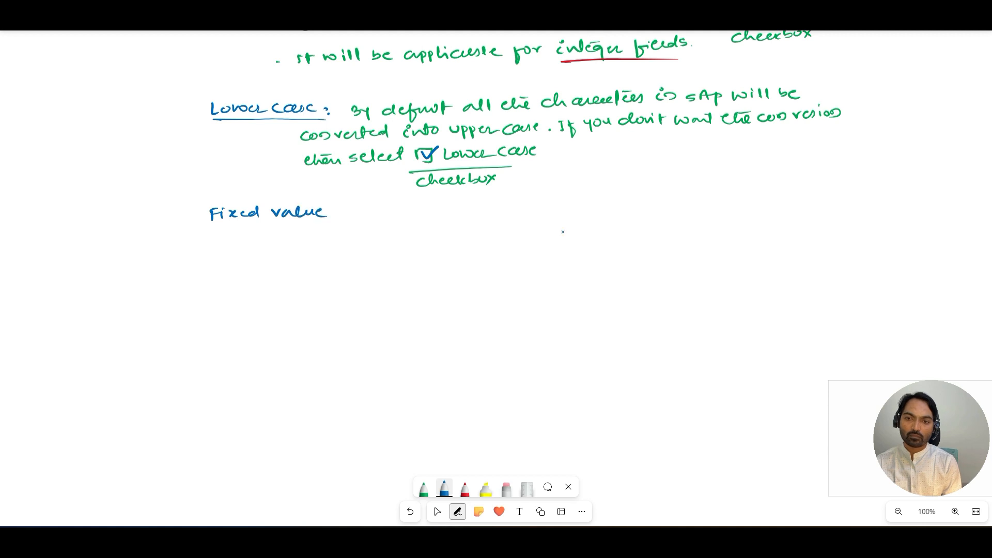
pyautogui.click(410, 511)
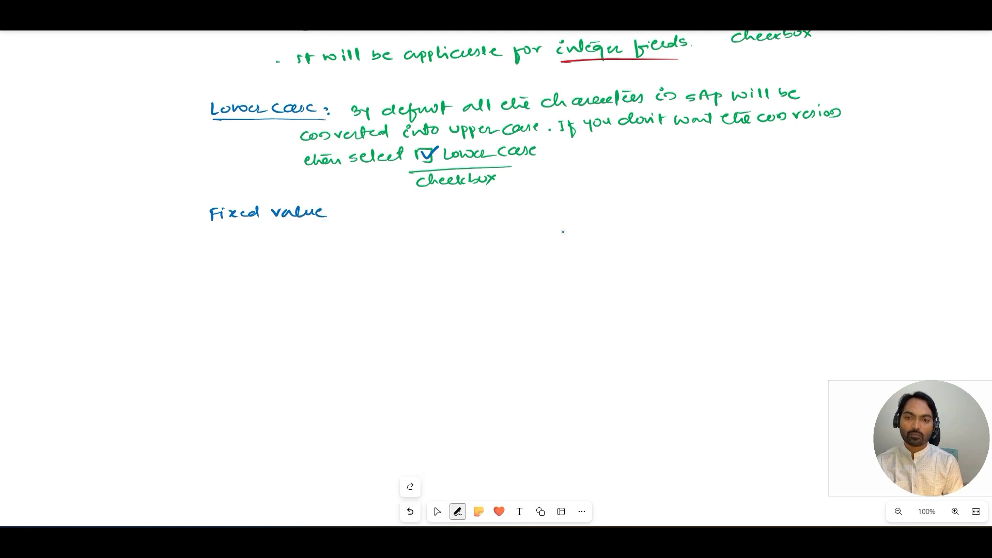
pyautogui.moveTo(213, 226); pyautogui.dragTo(314, 225)
pyautogui.click(340, 213)
pyautogui.click(437, 512)
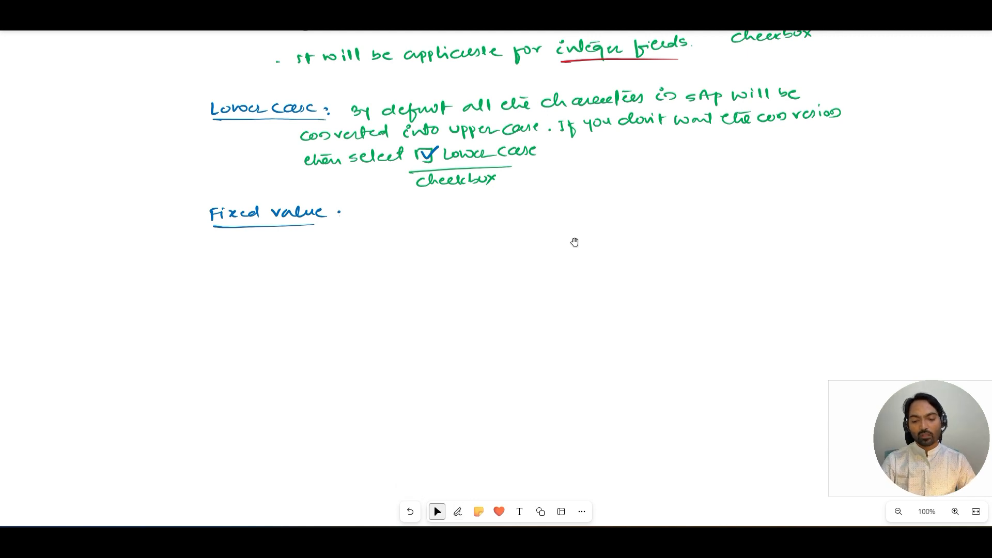
# Step: Switch back to SAP, open table ZG01_CUSTOMER's delivery and maintenance settings and review the delivery class value list
pyautogui.hotkey('alt', 'Tab')
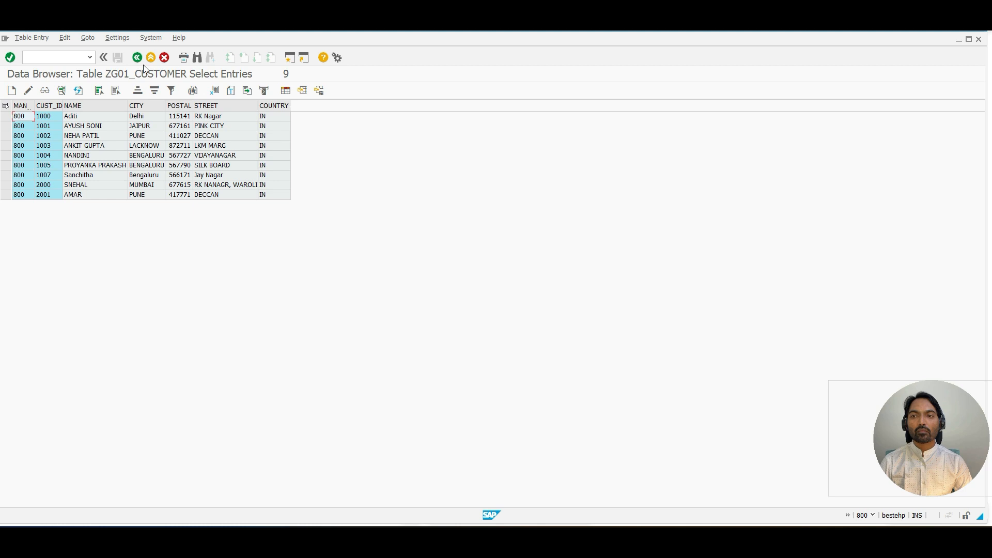
pyautogui.click(141, 62)
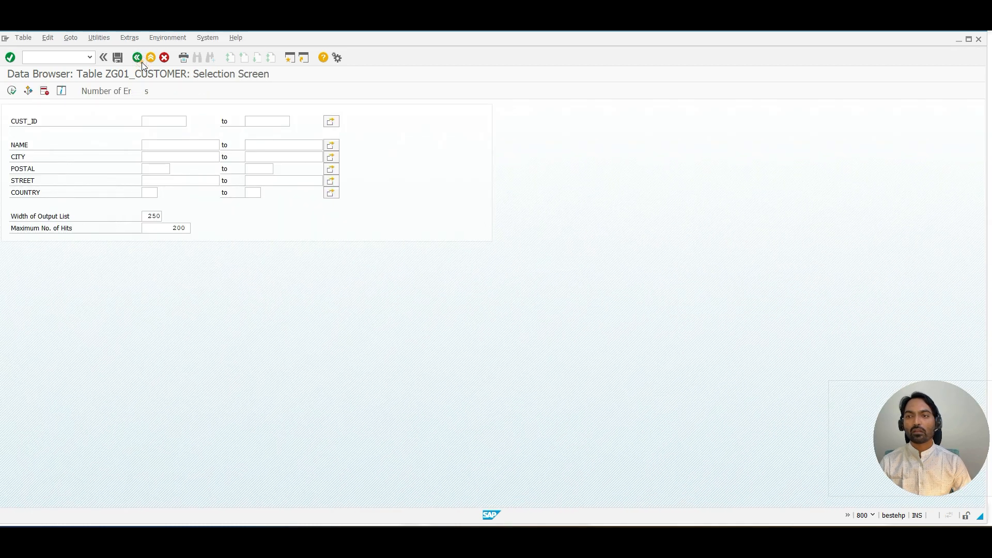
pyautogui.click(142, 62)
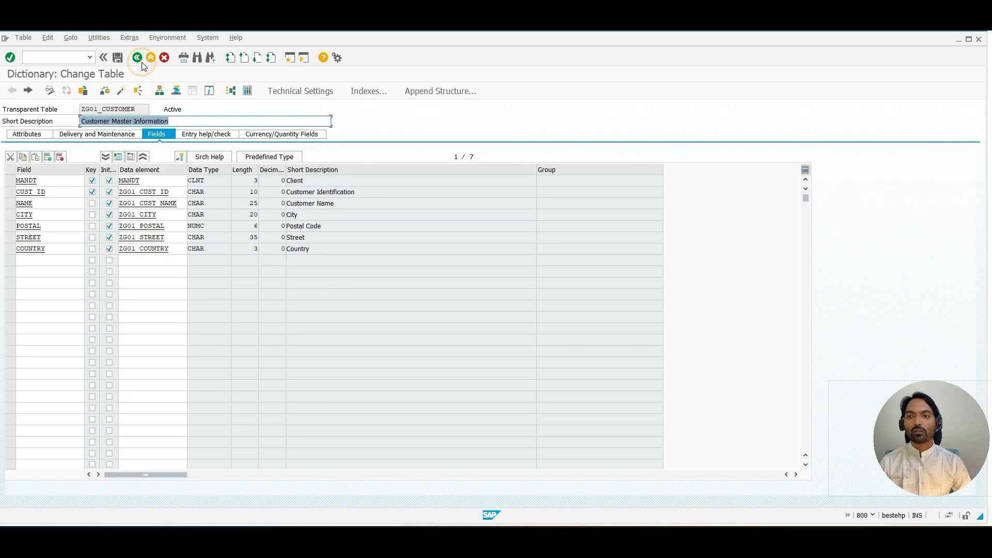
pyautogui.click(99, 137)
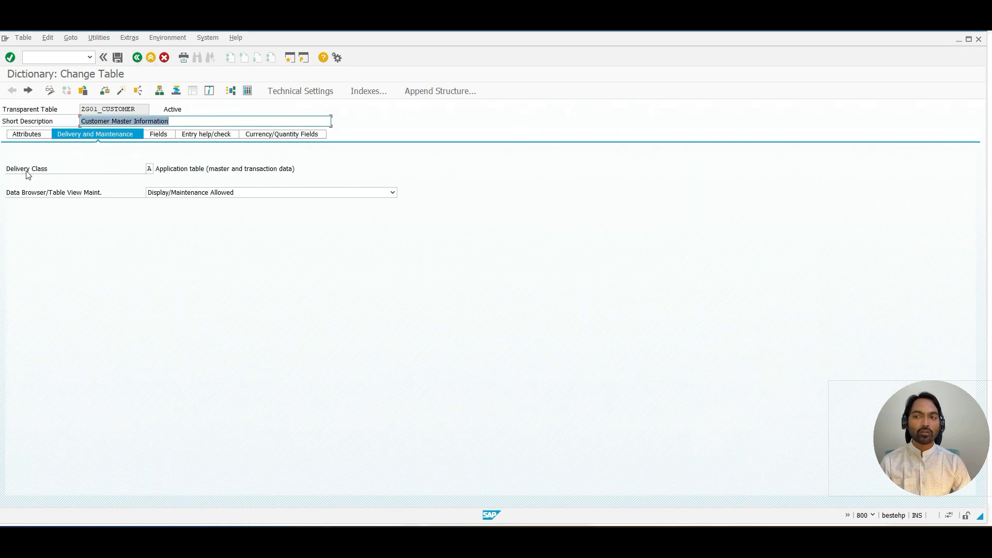
pyautogui.click(149, 168)
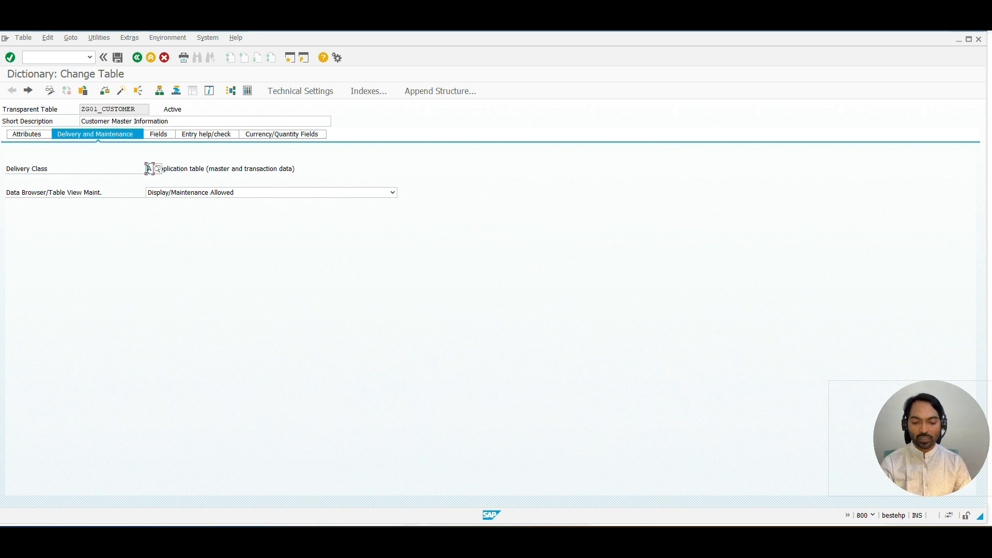
pyautogui.press('F4')
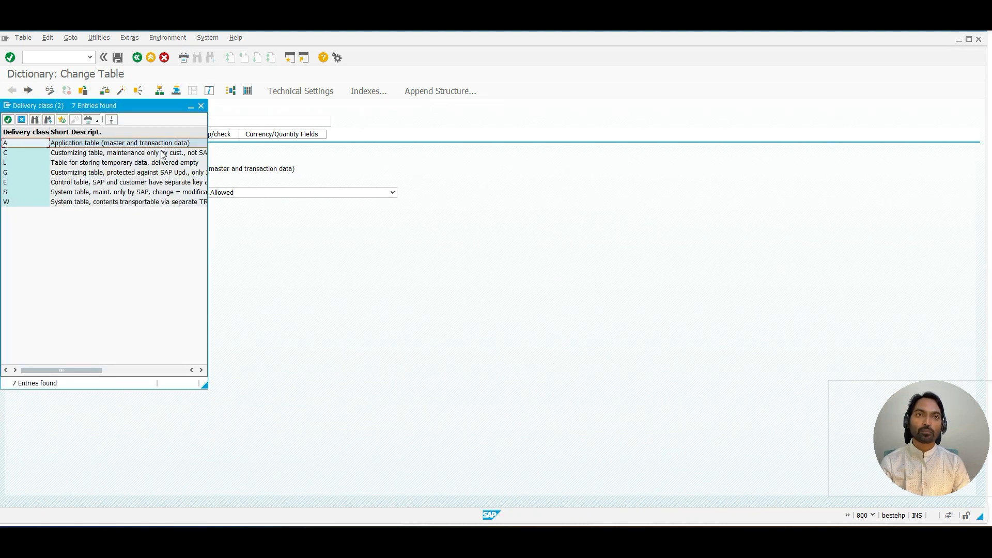
pyautogui.click(202, 107)
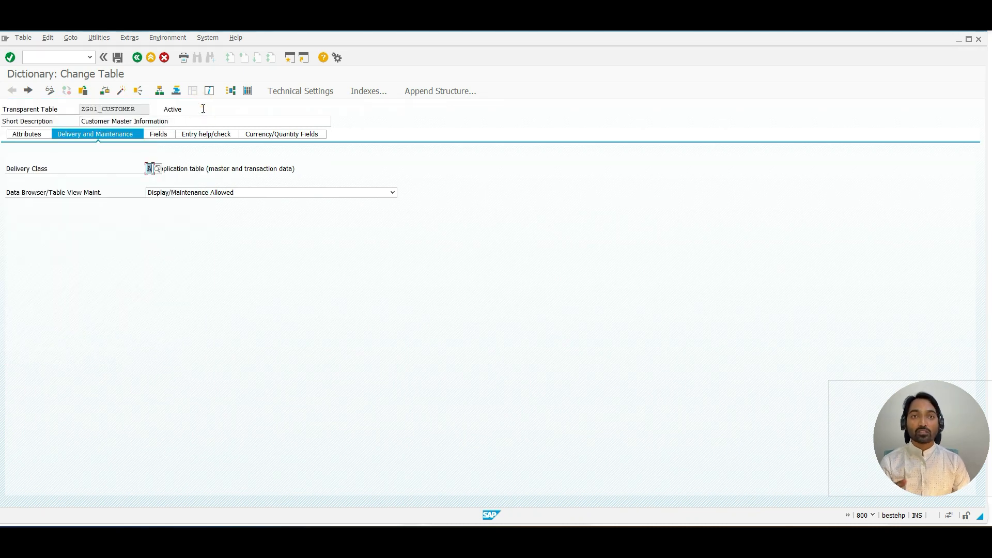
pyautogui.click(139, 57)
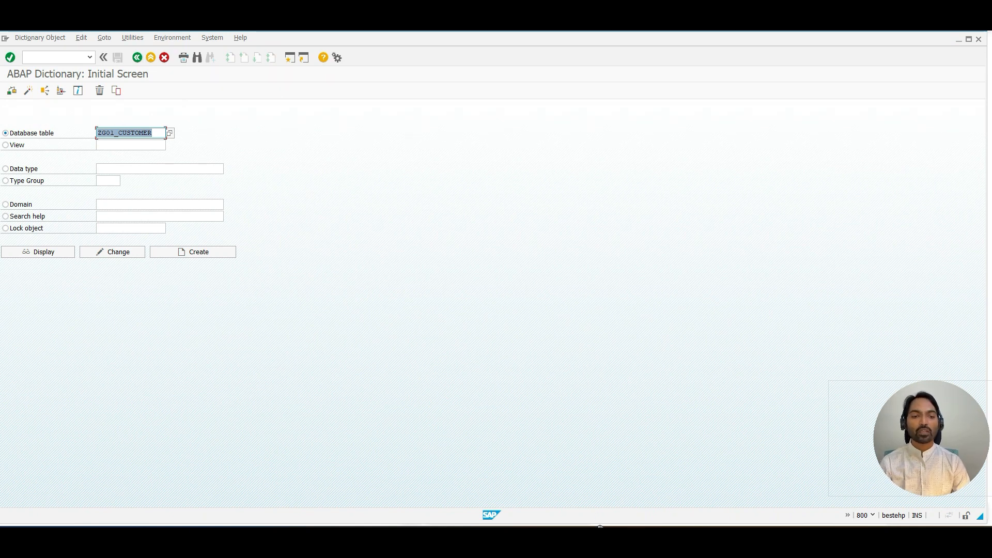
# Step: Return to the whiteboard and write in green that a fixed value will pop up a list of values
pyautogui.click(600, 538)
pyautogui.moveTo(599, 539)
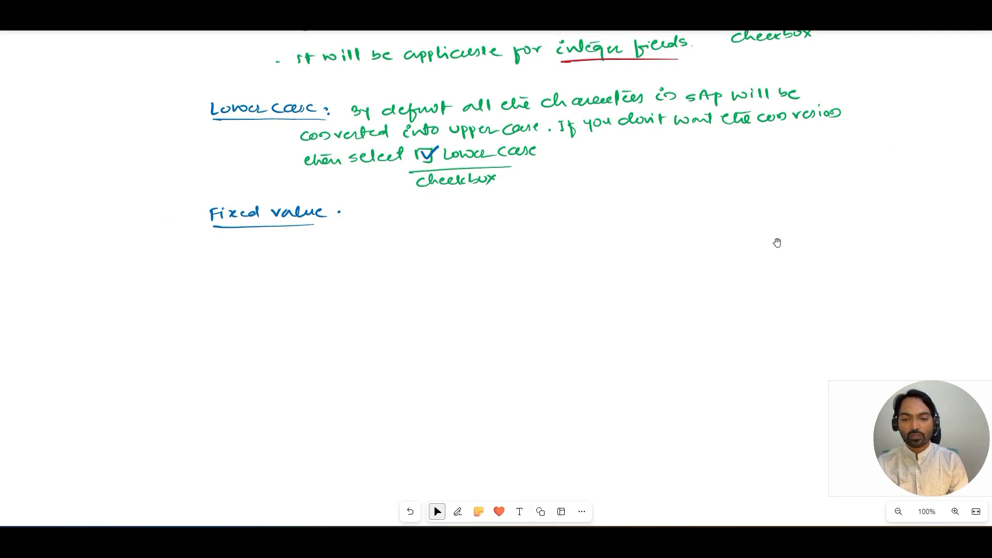
pyautogui.click(458, 512)
pyautogui.click(444, 488)
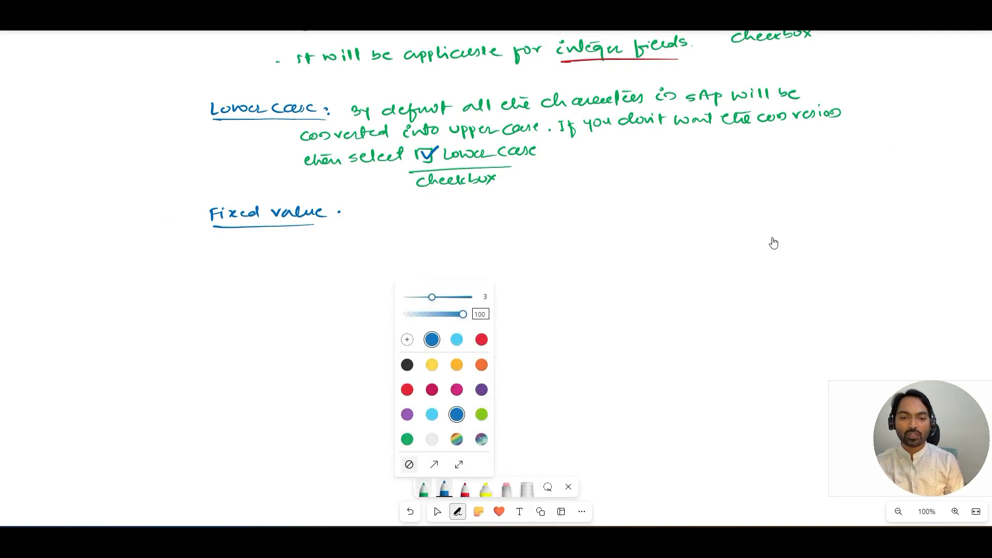
pyautogui.click(424, 489)
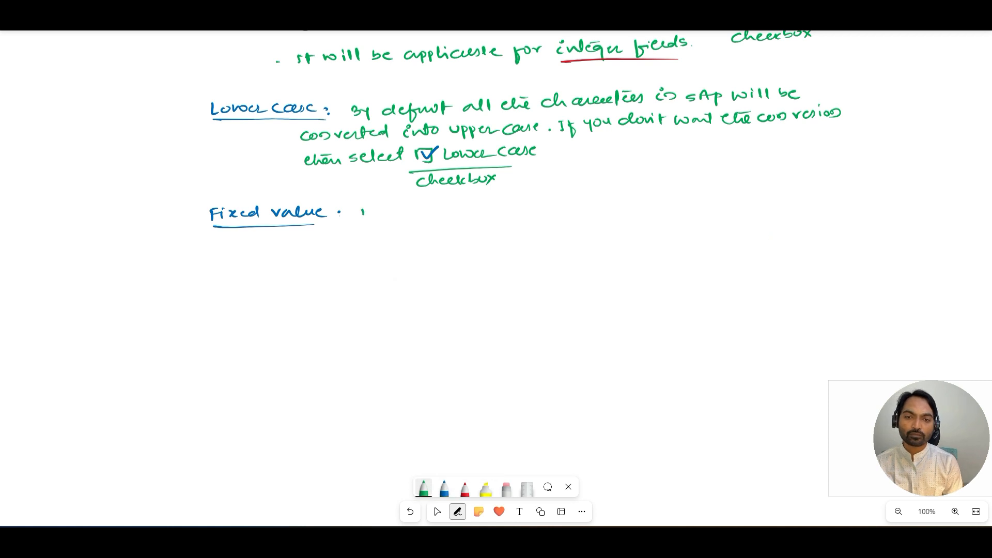
pyautogui.moveTo(371, 209); pyautogui.dragTo(378, 207)
pyautogui.moveTo(374, 205)
pyautogui.mouseDown()
pyautogui.moveTo(376, 216)
pyautogui.moveTo(412, 214)
pyautogui.mouseUp()
pyautogui.moveTo(418, 203); pyautogui.dragTo(436, 218)
pyautogui.moveTo(436, 207); pyautogui.dragTo(442, 208)
pyautogui.moveTo(445, 207); pyautogui.dragTo(453, 217)
pyautogui.moveTo(453, 206); pyautogui.dragTo(482, 206)
pyautogui.moveTo(486, 203)
pyautogui.mouseDown()
pyautogui.moveTo(487, 218)
pyautogui.moveTo(490, 206)
pyautogui.moveTo(523, 211)
pyautogui.mouseUp()
pyautogui.moveTo(529, 205); pyautogui.dragTo(536, 206)
pyautogui.moveTo(539, 204); pyautogui.dragTo(550, 209)
pyautogui.moveTo(546, 202); pyautogui.dragTo(593, 207)
pyautogui.moveTo(596, 201); pyautogui.dragTo(608, 204)
pyautogui.moveTo(616, 191)
pyautogui.mouseDown()
pyautogui.moveTo(618, 204)
pyautogui.moveTo(630, 204)
pyautogui.mouseUp()
pyautogui.moveTo(631, 199); pyautogui.dragTo(646, 204)
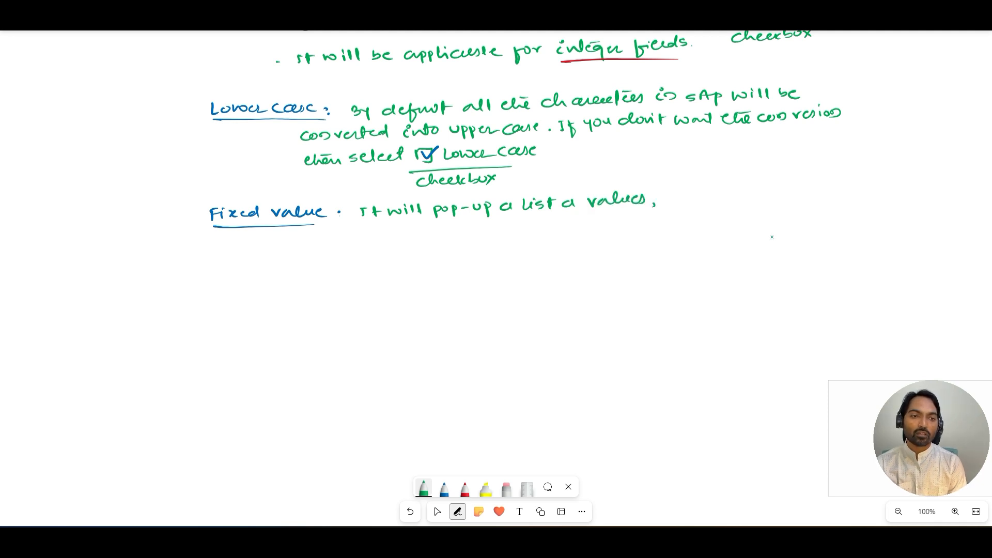
# Step: Extend the note to say it works based on F4 functionality
pyautogui.moveTo(681, 193); pyautogui.dragTo(721, 200)
pyautogui.moveTo(727, 188)
pyautogui.mouseDown()
pyautogui.moveTo(734, 201)
pyautogui.moveTo(839, 190)
pyautogui.moveTo(855, 176)
pyautogui.mouseUp()
pyautogui.moveTo(350, 235)
pyautogui.mouseDown()
pyautogui.moveTo(350, 248)
pyautogui.moveTo(360, 233)
pyautogui.moveTo(386, 254)
pyautogui.moveTo(415, 238)
pyautogui.moveTo(483, 228)
pyautogui.moveTo(496, 242)
pyautogui.moveTo(495, 228)
pyautogui.mouseUp()
pyautogui.click(508, 234)
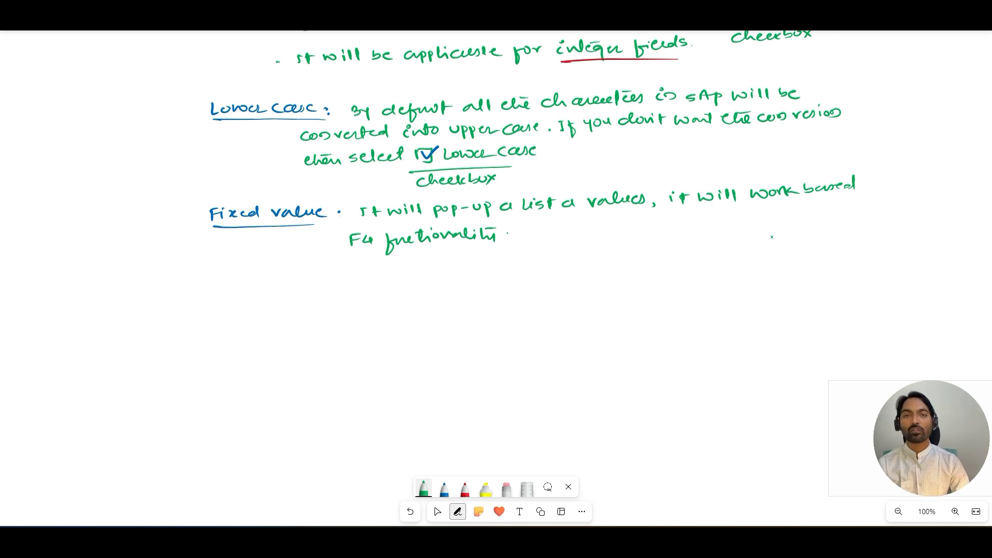
# Step: In SAP, add a field GENDER with initial values flag and data element ZG01_GENDER to table ZG01_CUSTOMER
pyautogui.hotkey('alt', 'Tab')
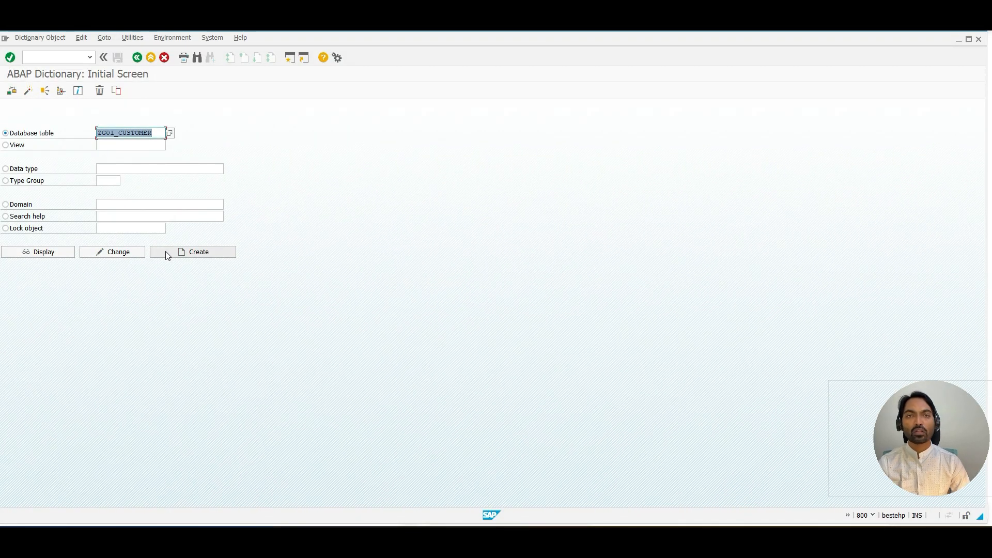
pyautogui.click(124, 257)
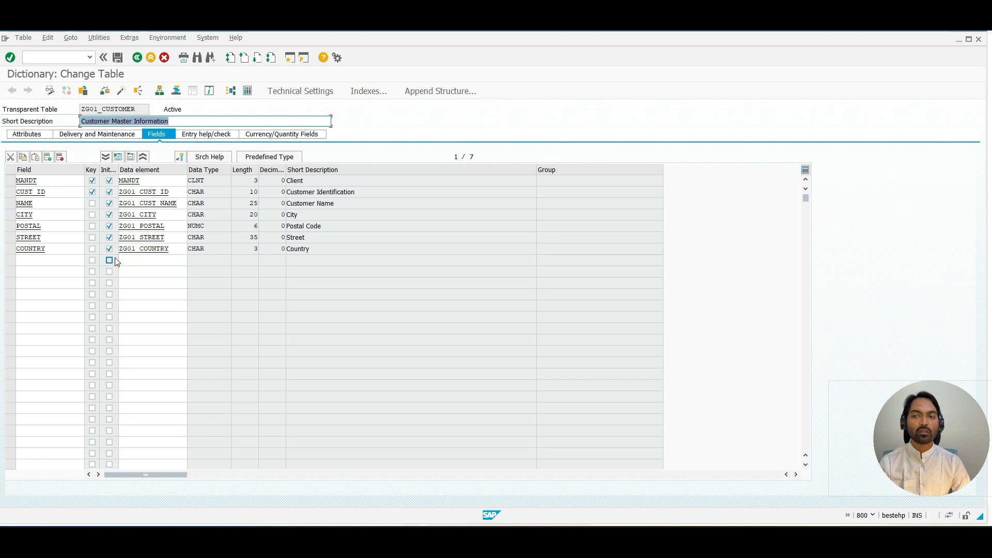
pyautogui.click(39, 260)
pyautogui.write('GENDER')
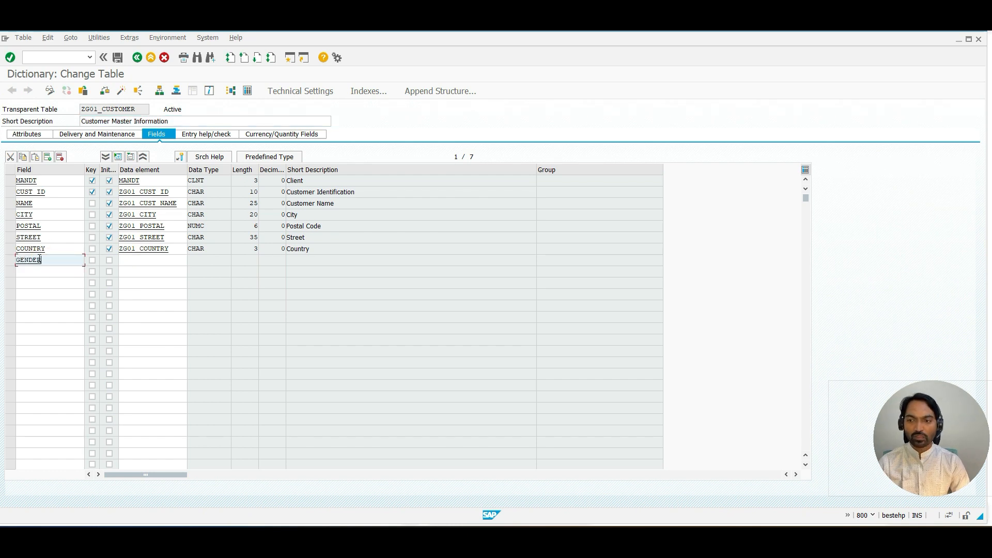
pyautogui.press('Tab')
pyautogui.press('Tab')
pyautogui.press('space')
pyautogui.press('Tab')
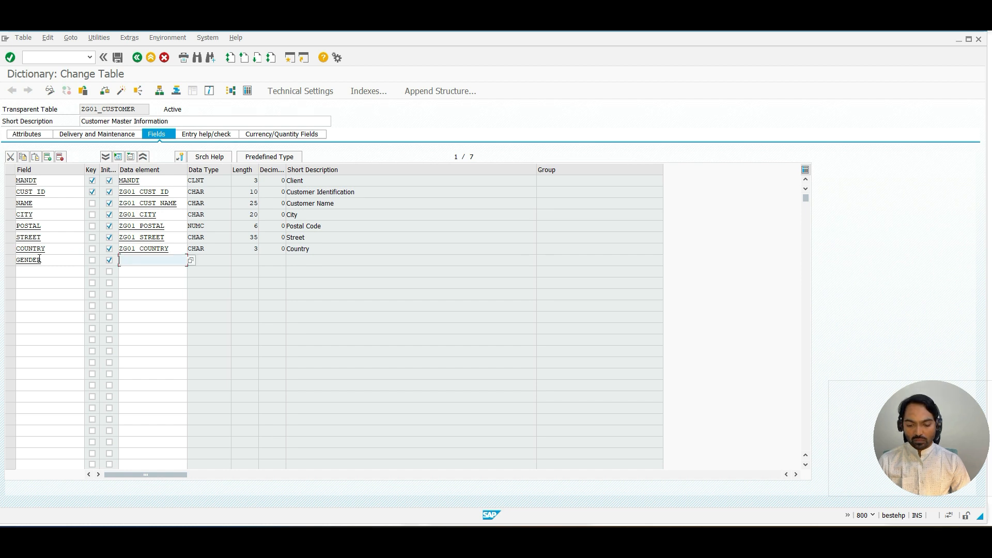
pyautogui.write('ZG01_GENDER')
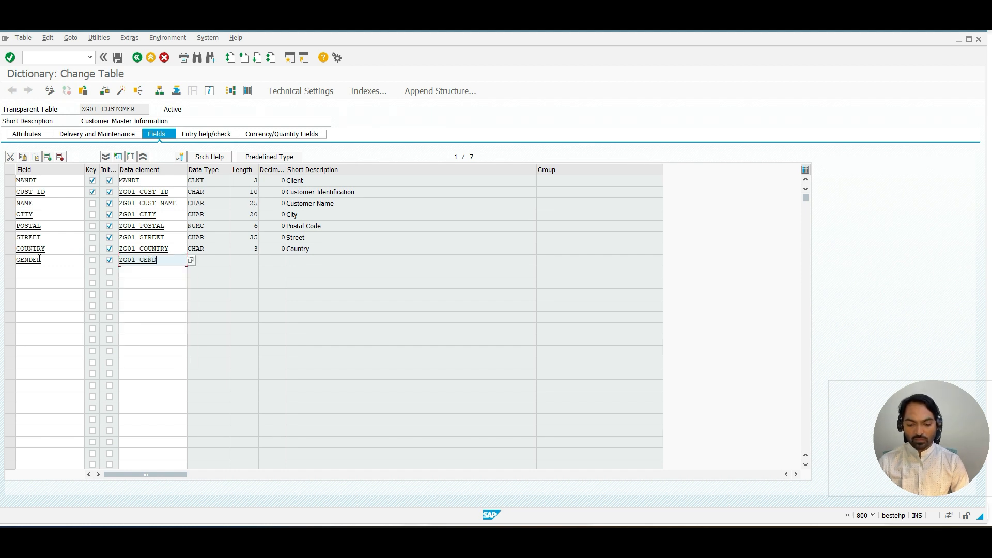
pyautogui.click(119, 57)
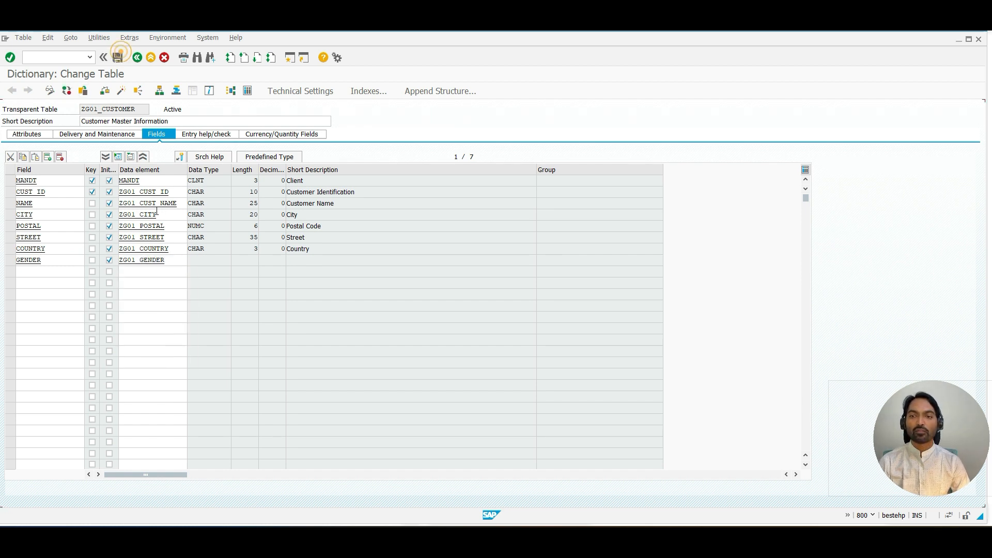
# Step: Create data element ZG01_GENDER with short description Gender and domain ZG01_GENDER, saving it as a local object
pyautogui.doubleClick(149, 260)
pyautogui.click(148, 257)
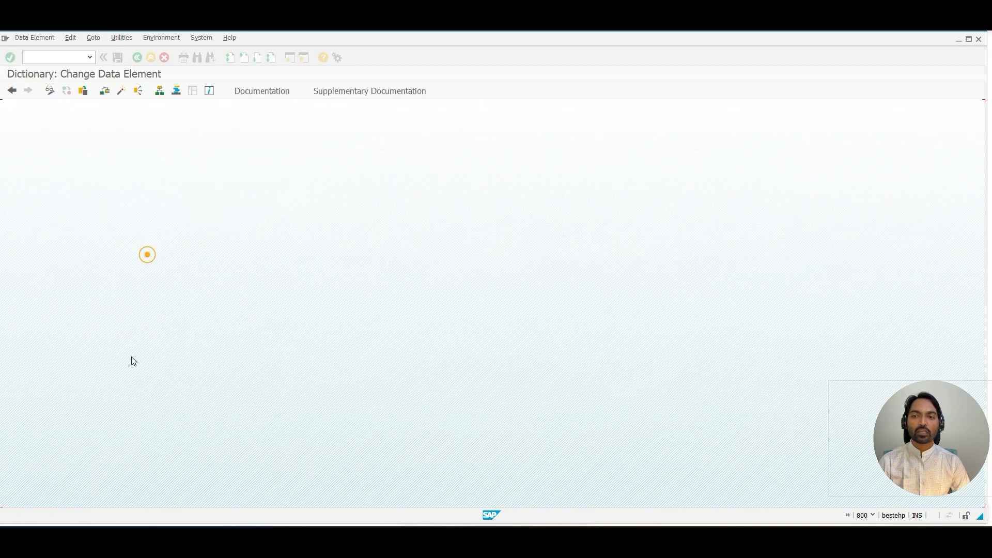
pyautogui.write('Gender')
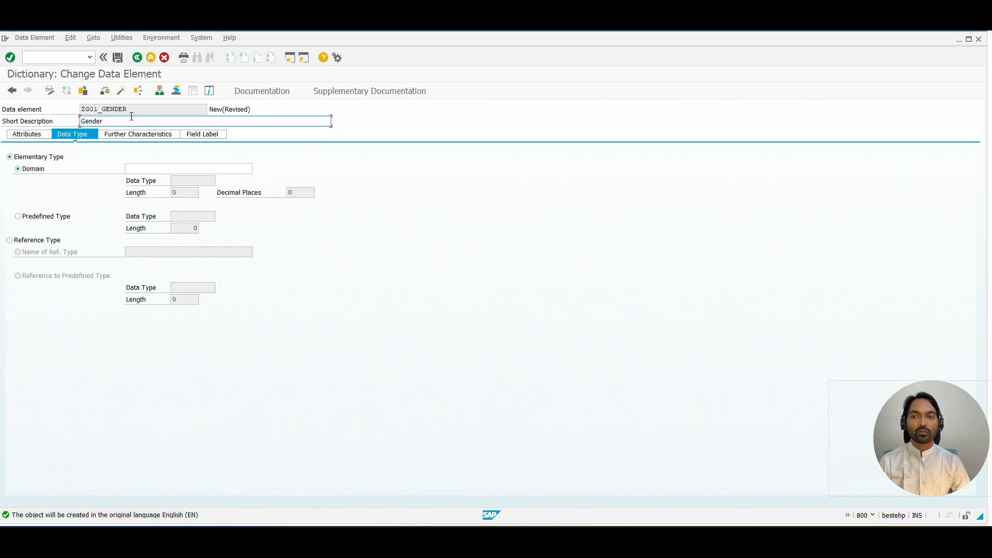
pyautogui.moveTo(130, 109); pyautogui.dragTo(69, 114)
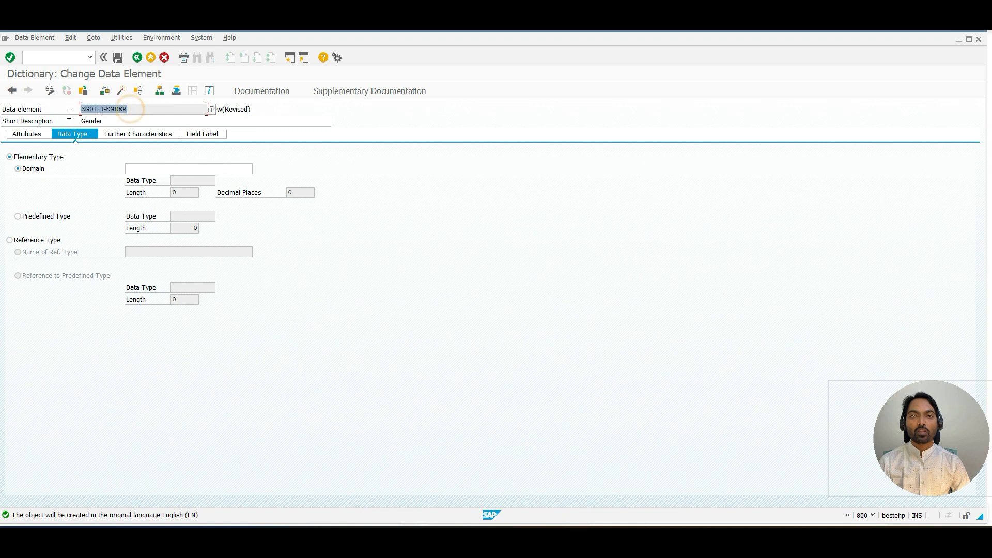
pyautogui.hotkey('ctrl', 'c')
pyautogui.click(127, 167)
pyautogui.hotkey('ctrl', 'v')
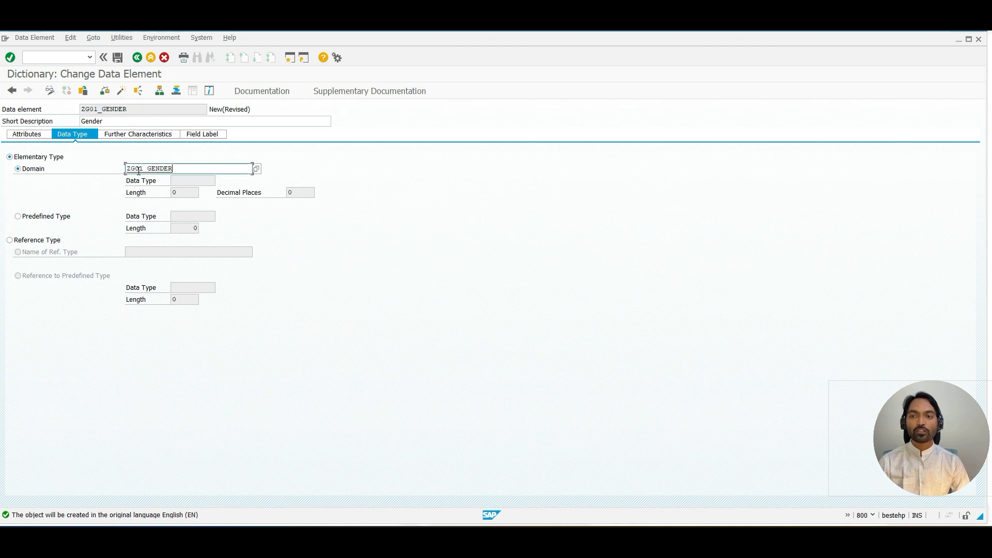
pyautogui.hotkey('ctrl', 's')
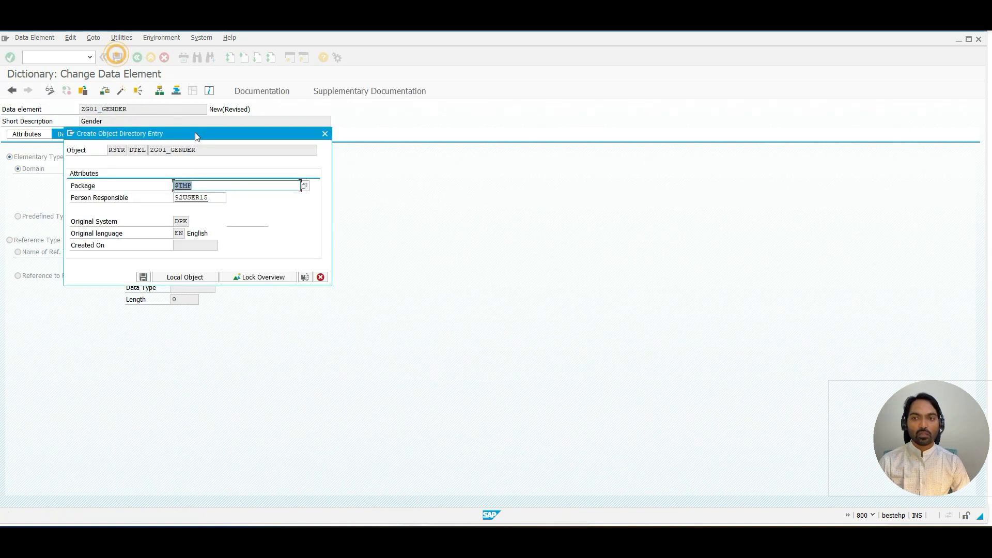
pyautogui.click(174, 279)
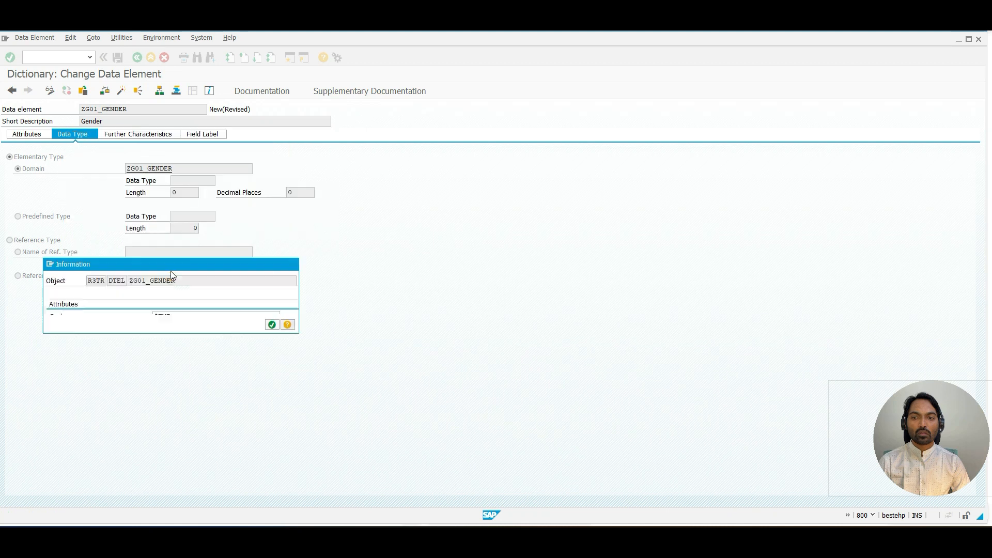
pyautogui.click(272, 324)
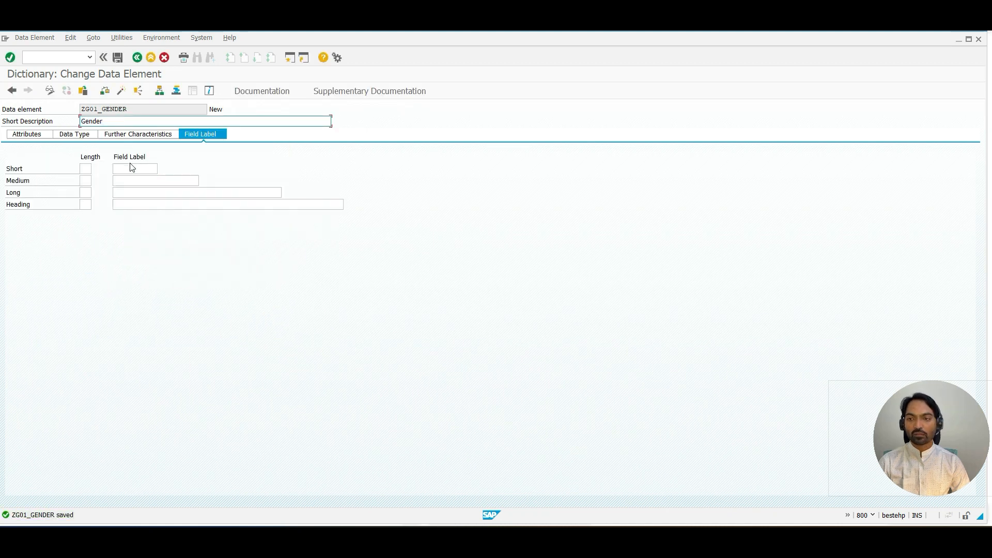
# Step: Set the short, medium, long and heading field labels to Gender and correct the short description to Gender
pyautogui.hotkey('ctrl', 'v')
pyautogui.click(135, 169)
pyautogui.hotkey('ctrl', 'v')
pyautogui.click(137, 180)
pyautogui.hotkey('ctrl', 'v')
pyautogui.click(138, 192)
pyautogui.hotkey('ctrl', 'v')
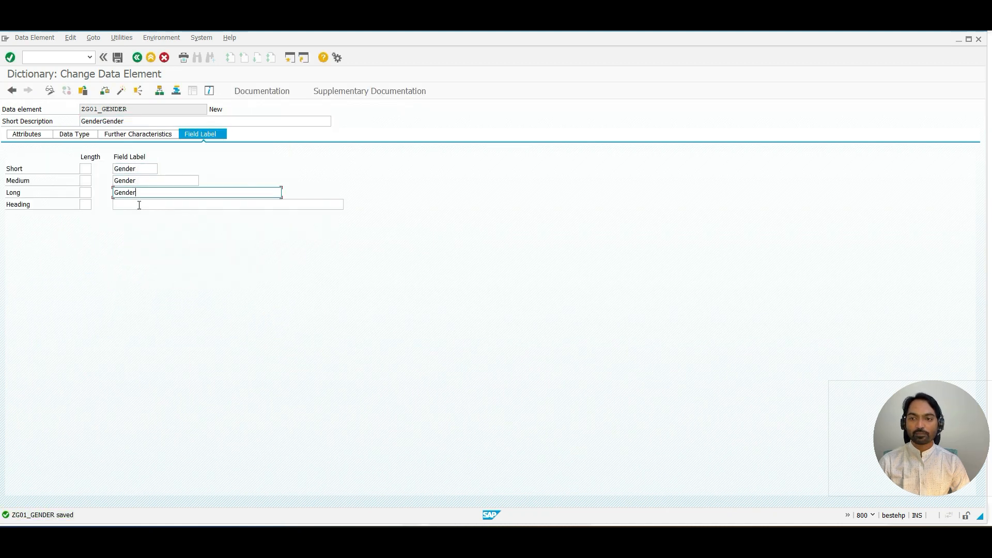
pyautogui.click(138, 203)
pyautogui.hotkey('ctrl', 'v')
pyautogui.press('Return')
pyautogui.click(137, 121)
pyautogui.press('BackSpace')
pyautogui.press('BackSpace')
pyautogui.press('BackSpace')
pyautogui.press('BackSpace')
pyautogui.press('BackSpace')
pyautogui.press('BackSpace')
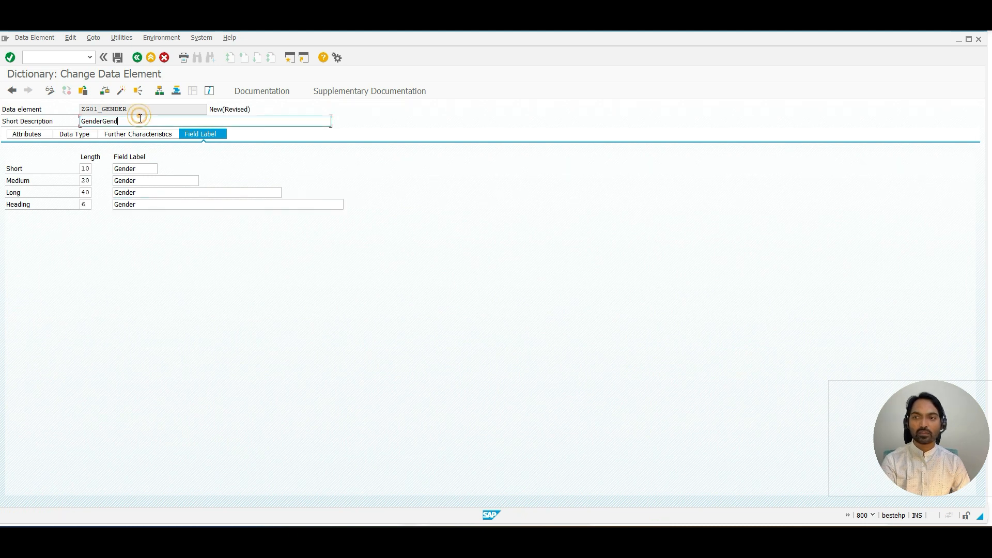
pyautogui.hotkey('ctrl', 'a')
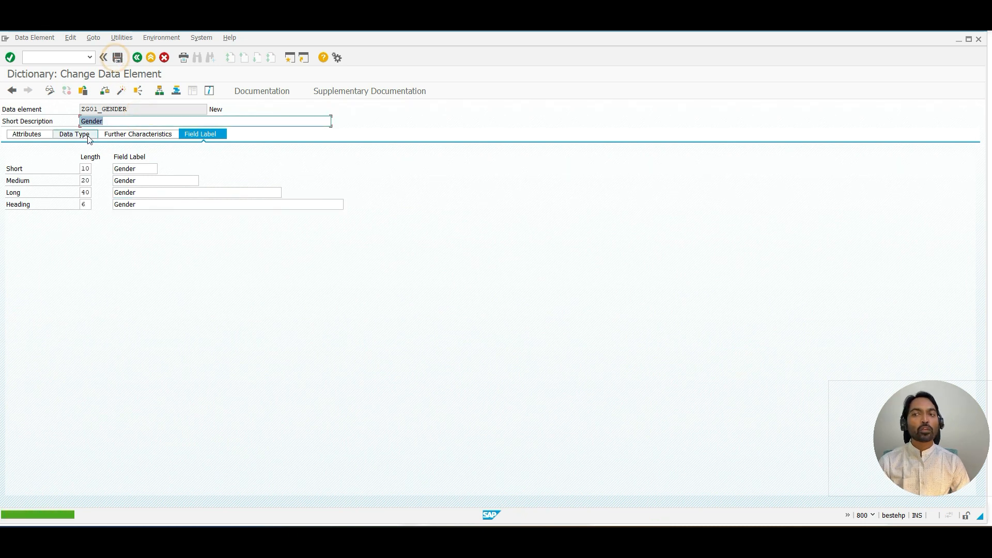
# Step: Create domain ZG01_GENDER from the data element with short description Gender, data type CHAR and 6 characters
pyautogui.click(87, 135)
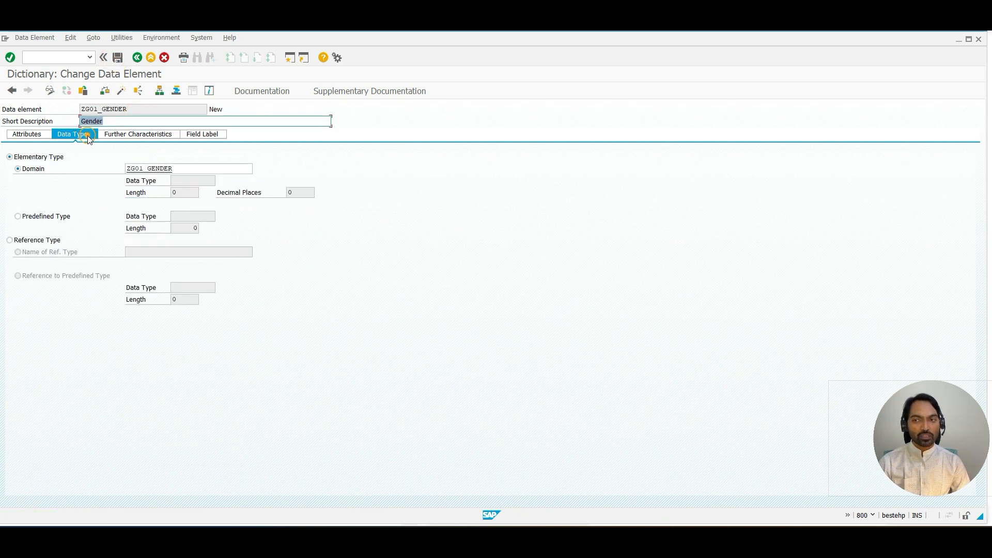
pyautogui.click(158, 172)
pyautogui.doubleClick(158, 172)
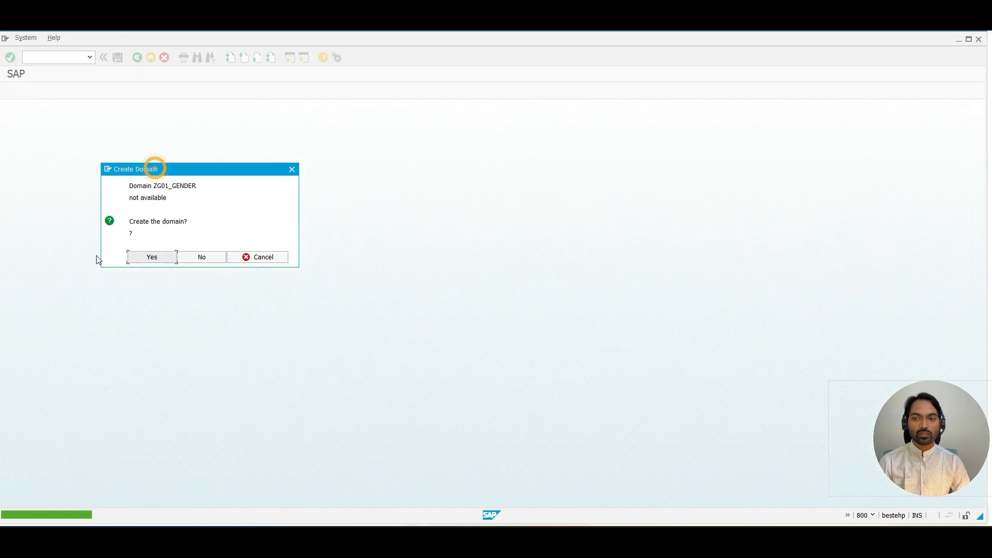
pyautogui.click(140, 259)
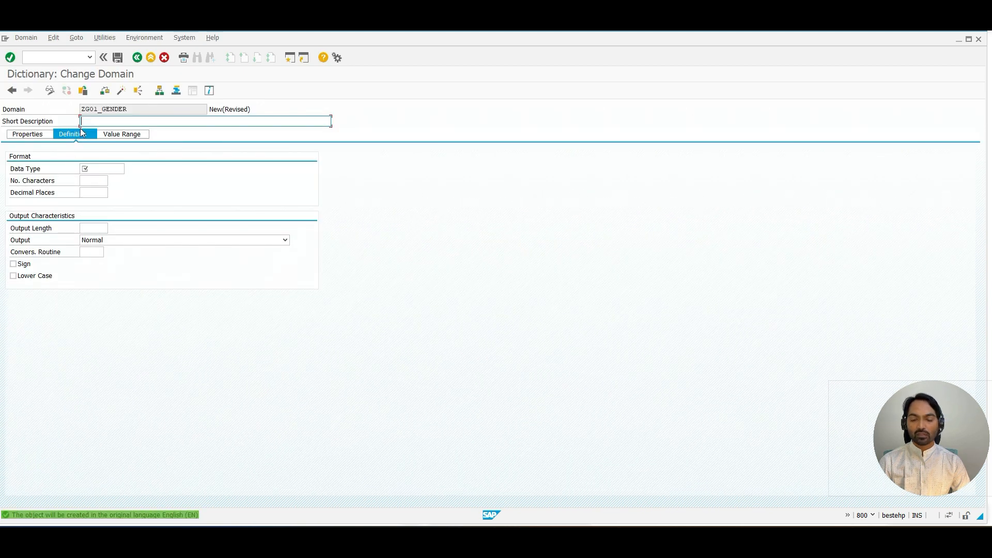
pyautogui.hotkey('ctrl', 'v')
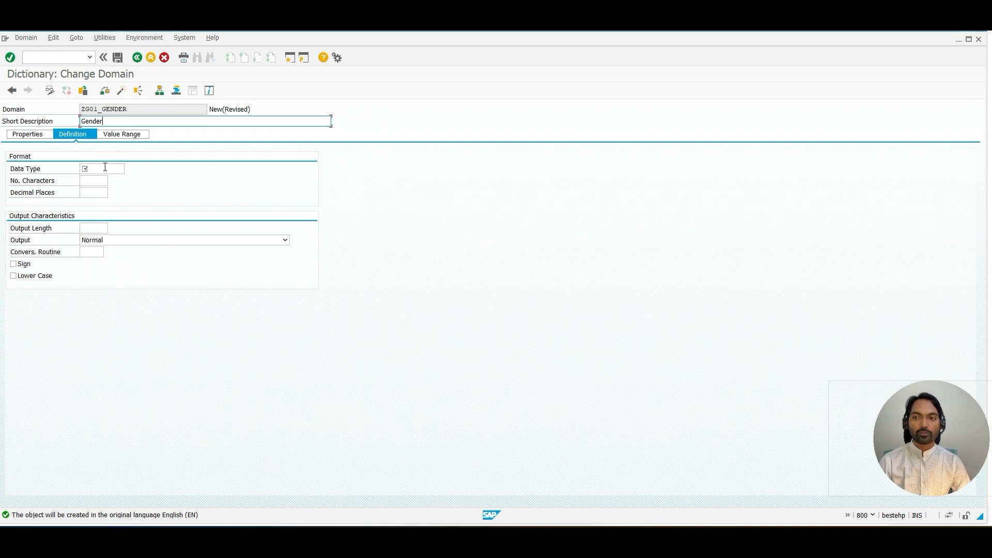
pyautogui.click(105, 166)
pyautogui.write('CHAR')
pyautogui.press('Tab')
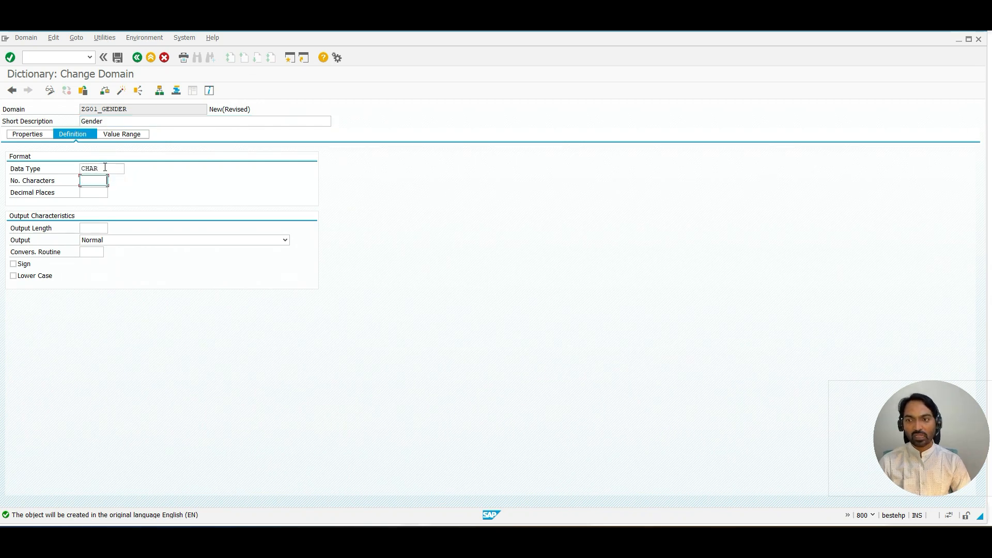
pyautogui.write('6')
pyautogui.press('Return')
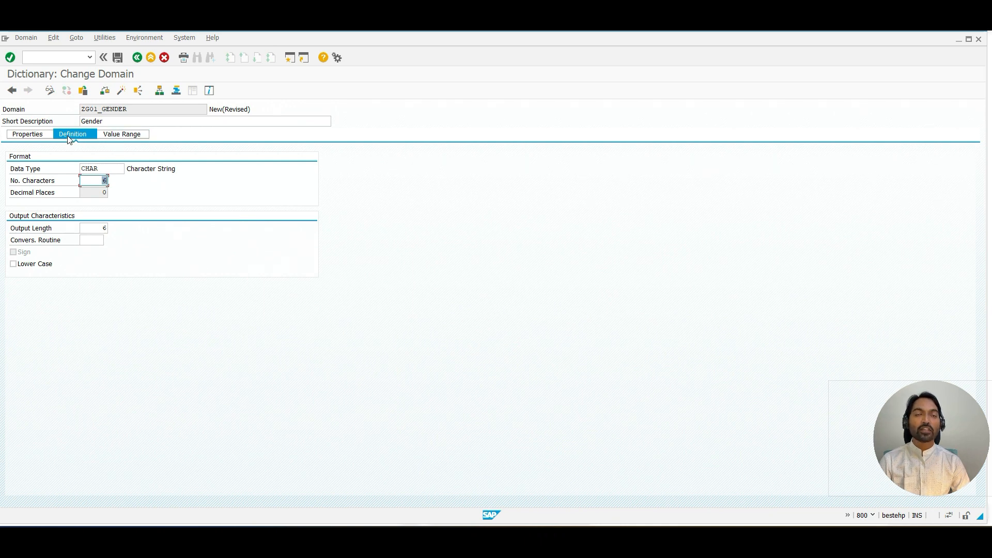
# Step: Activate domain ZG01_GENDER as a local object and return to the data element
pyautogui.click(130, 135)
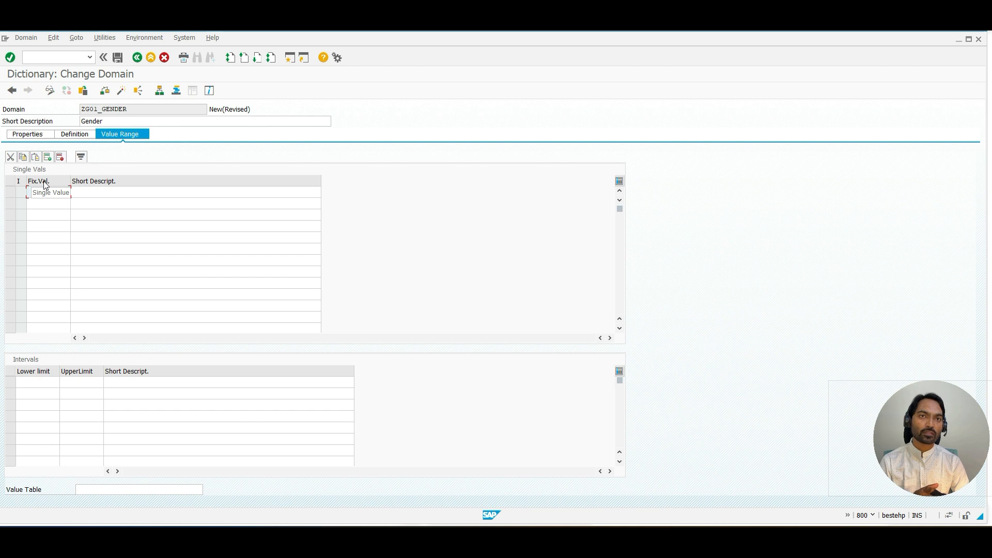
pyautogui.click(118, 93)
pyautogui.press('Return')
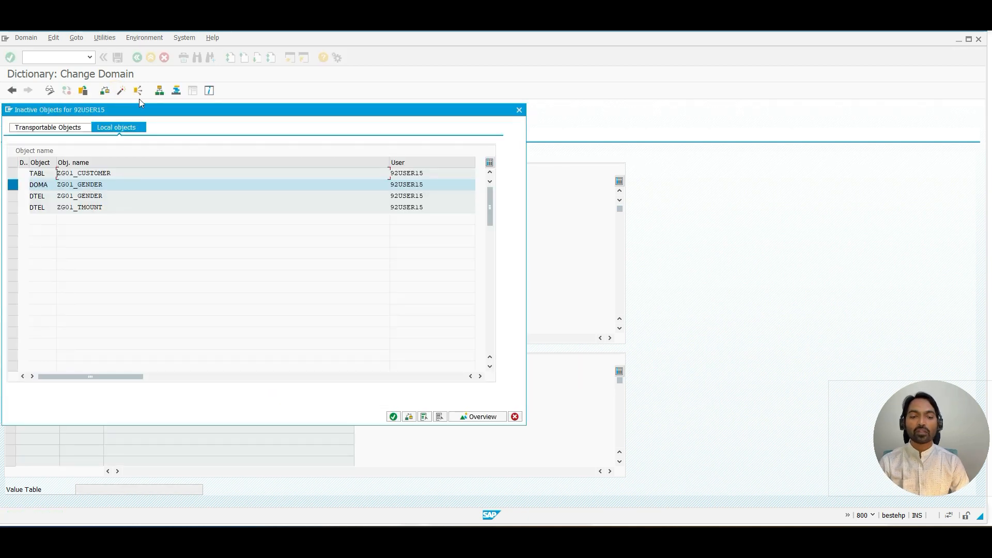
pyautogui.press('Return')
pyautogui.click(137, 58)
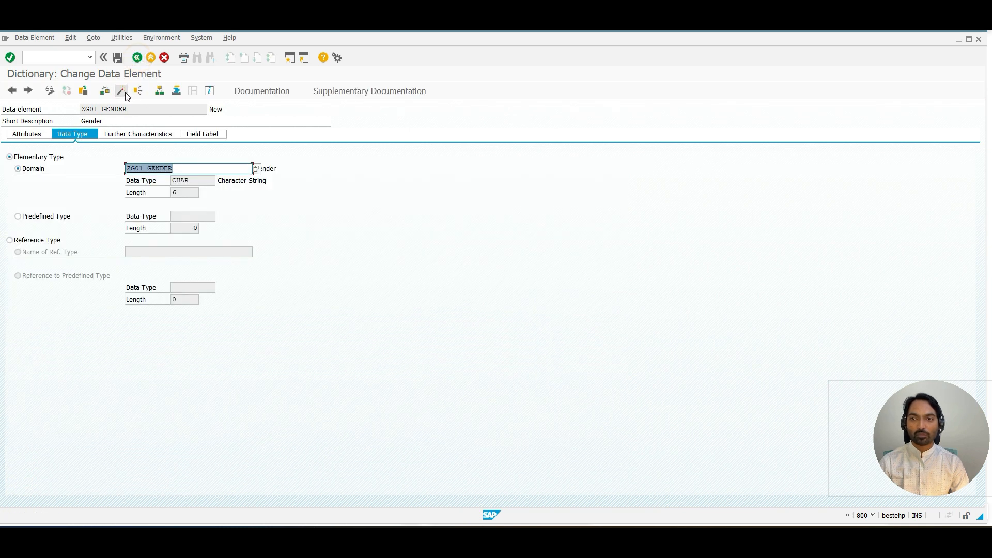
# Step: Activate data element ZG01_GENDER, then go back and activate table ZG01_CUSTOMER
pyautogui.click(122, 91)
pyautogui.press('Return')
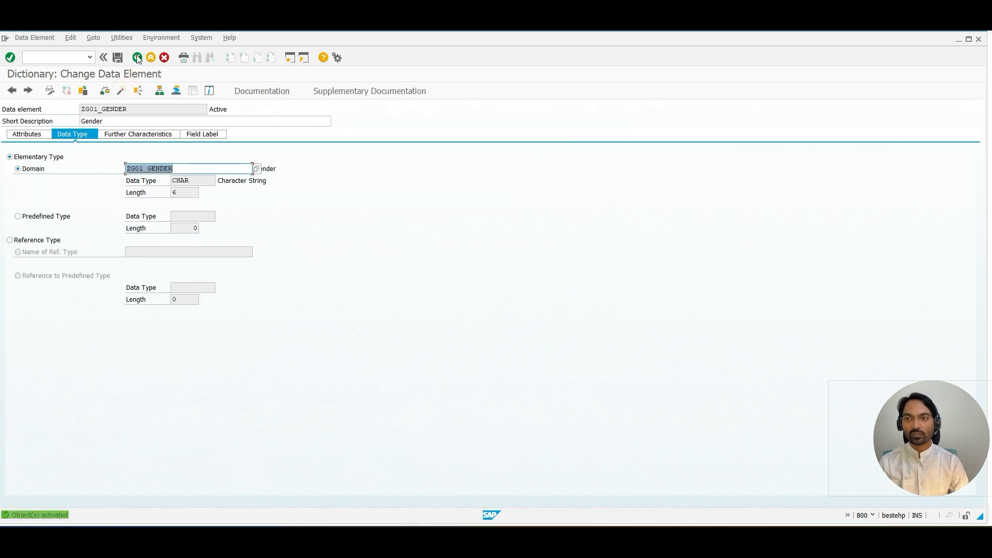
pyautogui.press('F3')
pyautogui.click(121, 91)
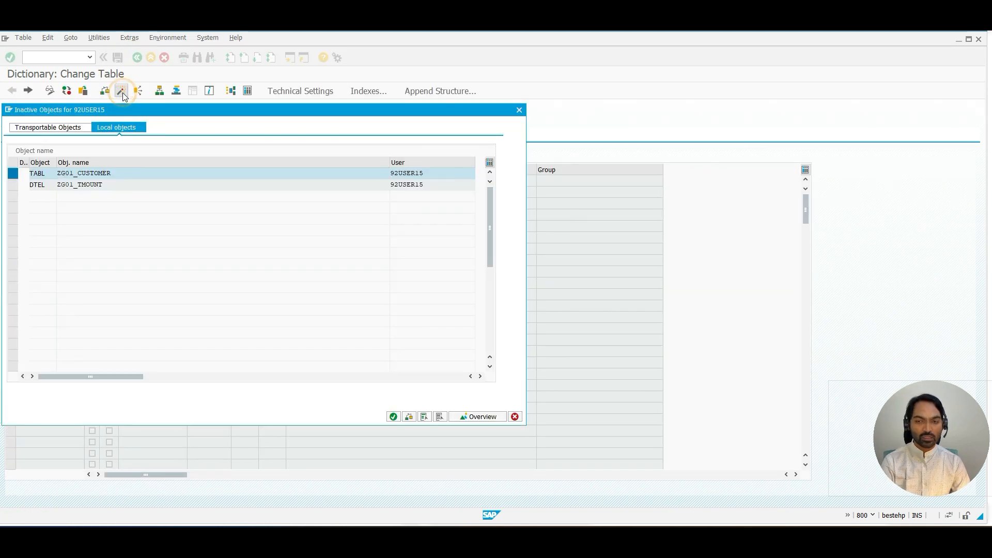
pyautogui.press('Return')
# Step: Open table contents entry creation for ZG01_CUSTOMER and try the input help on the GENDER field
pyautogui.click(98, 38)
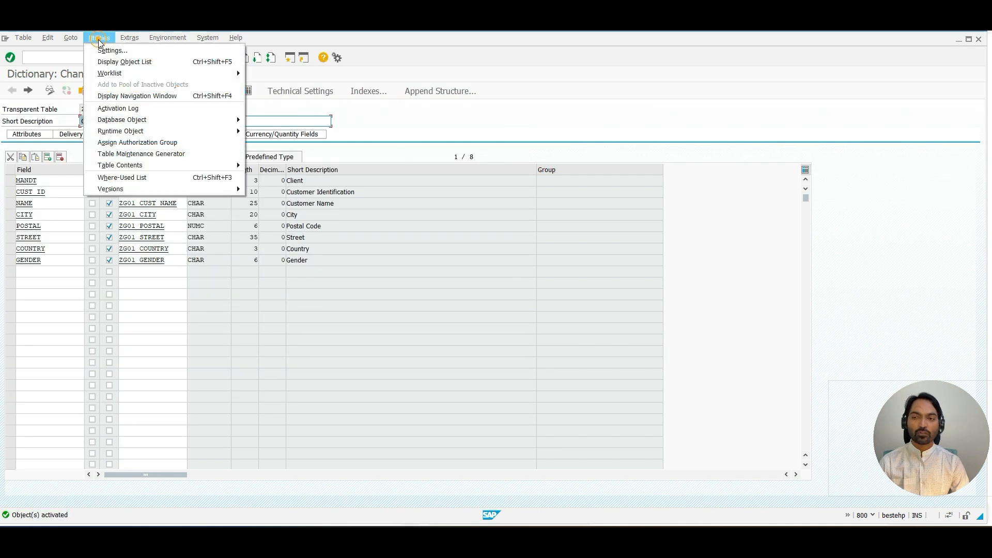
pyautogui.moveTo(132, 167)
pyautogui.click(266, 176)
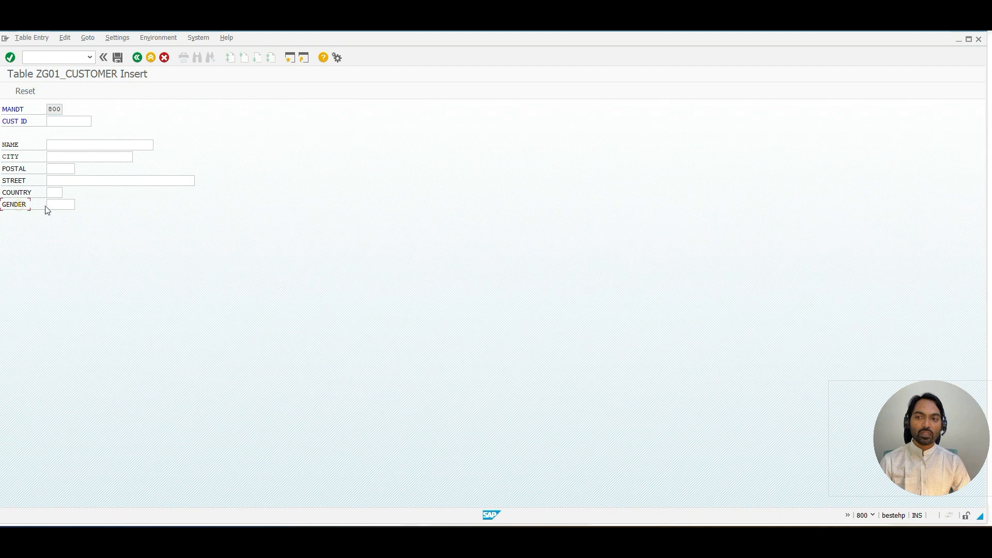
pyautogui.click(48, 206)
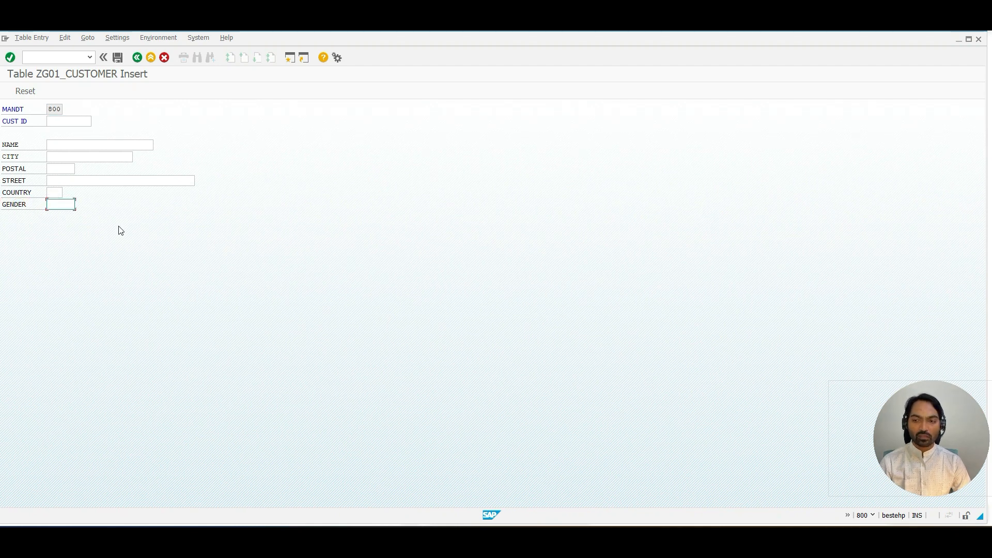
pyautogui.press('F4')
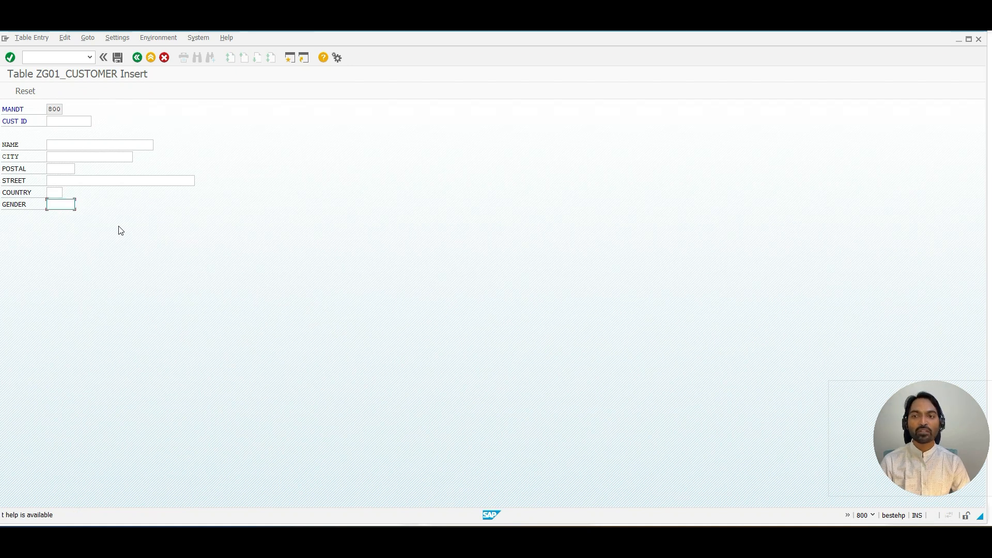
pyautogui.click(138, 57)
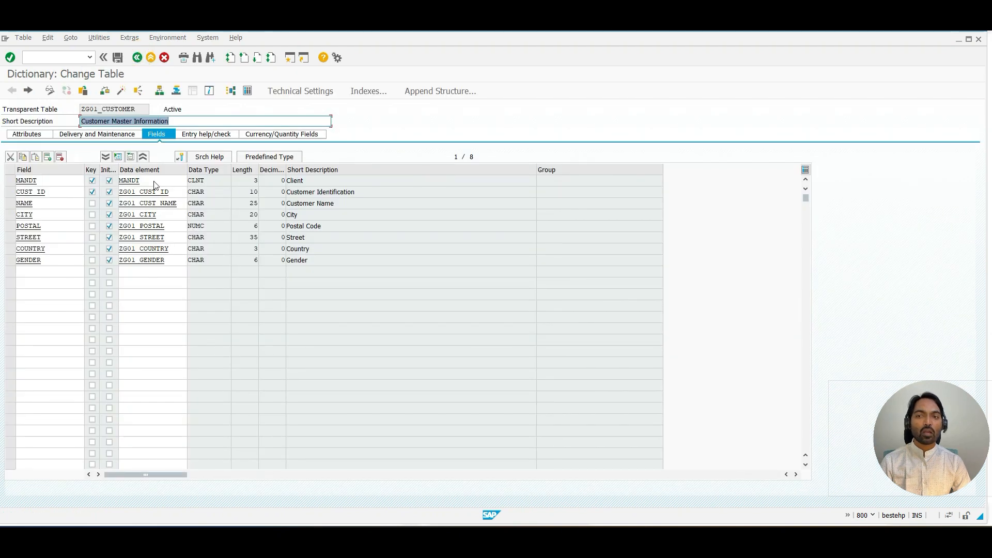
# Step: In domain ZG01_GENDER's value range, add fixed values M Male, F Female and O Others
pyautogui.doubleClick(147, 260)
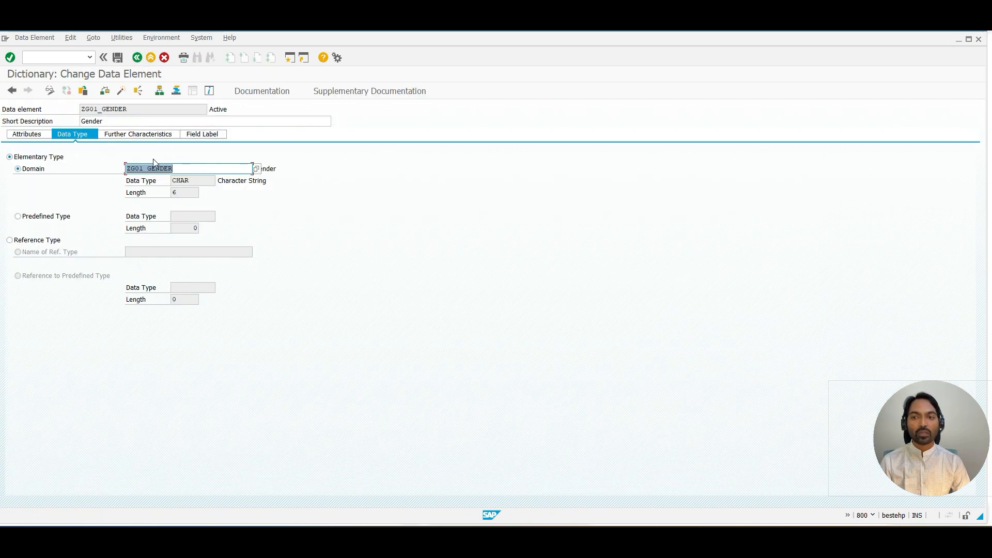
pyautogui.doubleClick(152, 169)
pyautogui.click(141, 135)
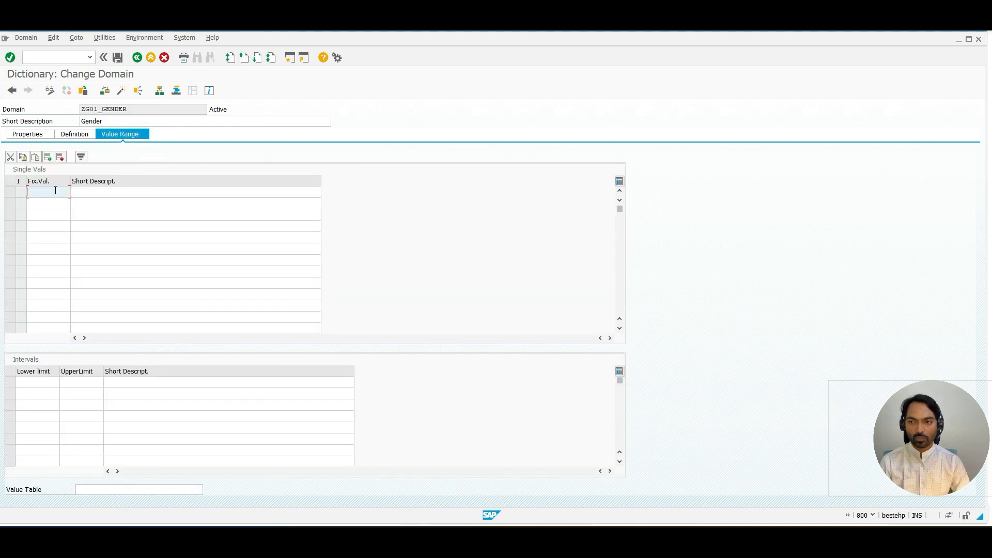
pyautogui.write('M')
pyautogui.press('Tab')
pyautogui.write('M')
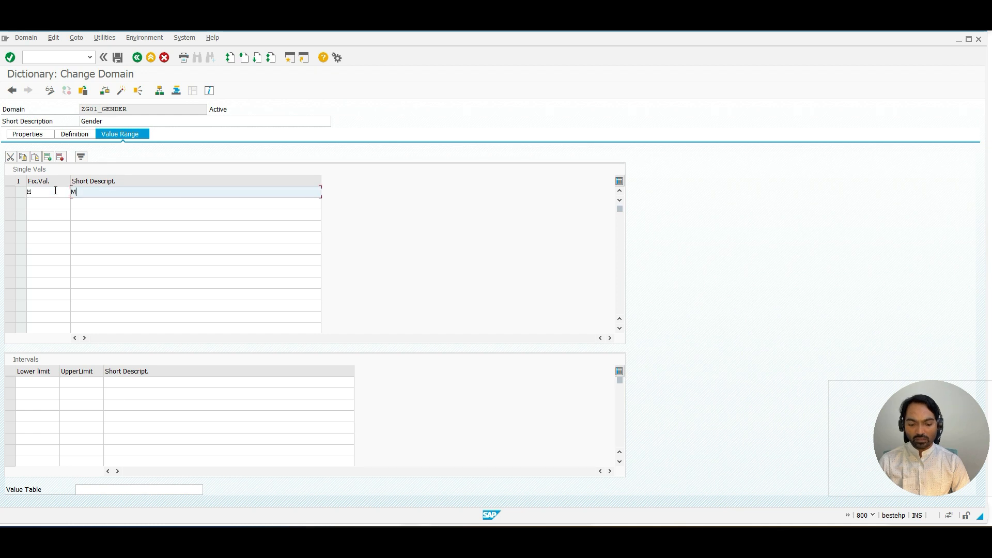
pyautogui.write('al')
pyautogui.write('e')
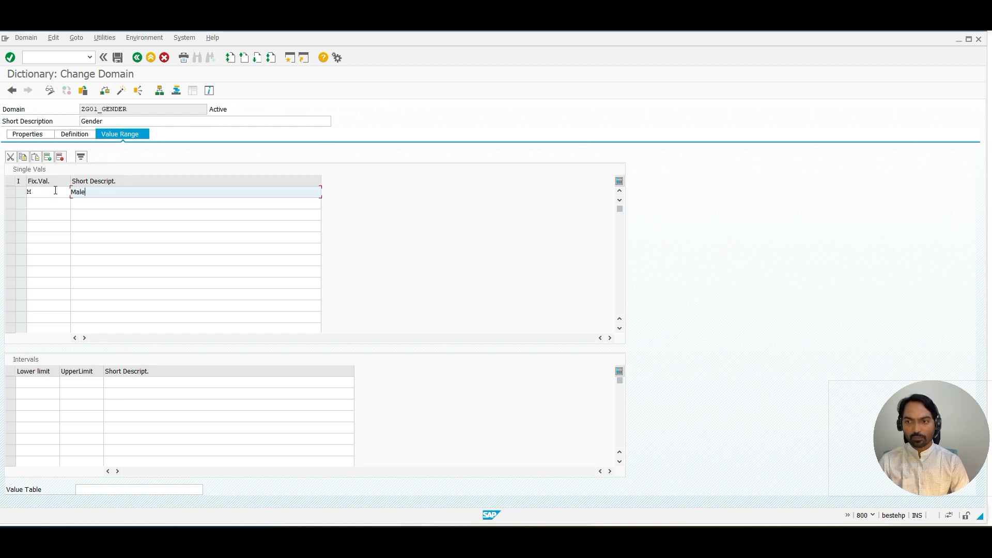
pyautogui.press('Tab')
pyautogui.write('F')
pyautogui.press('Tab')
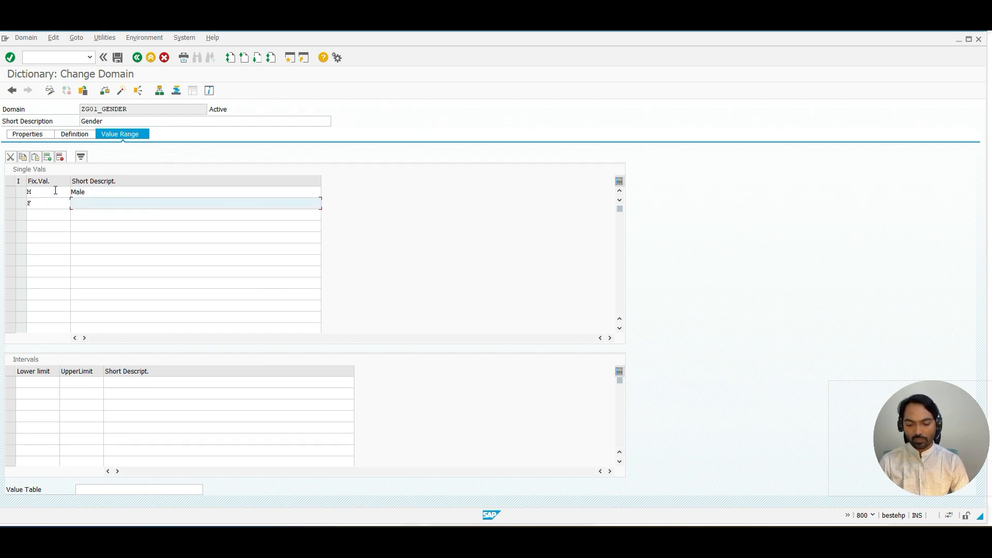
pyautogui.write('Female')
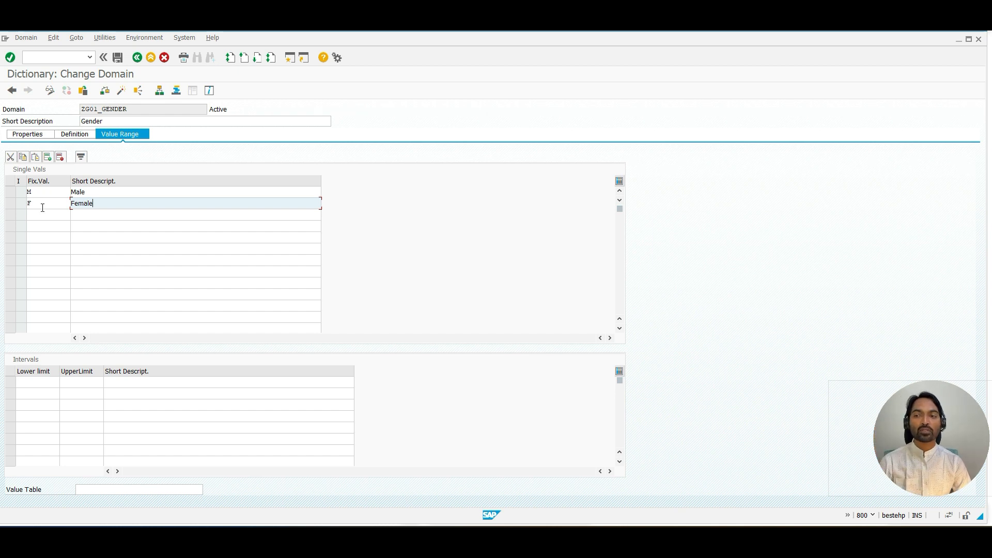
pyautogui.click(49, 214)
pyautogui.write('O')
pyautogui.press('Tab')
pyautogui.write('O')
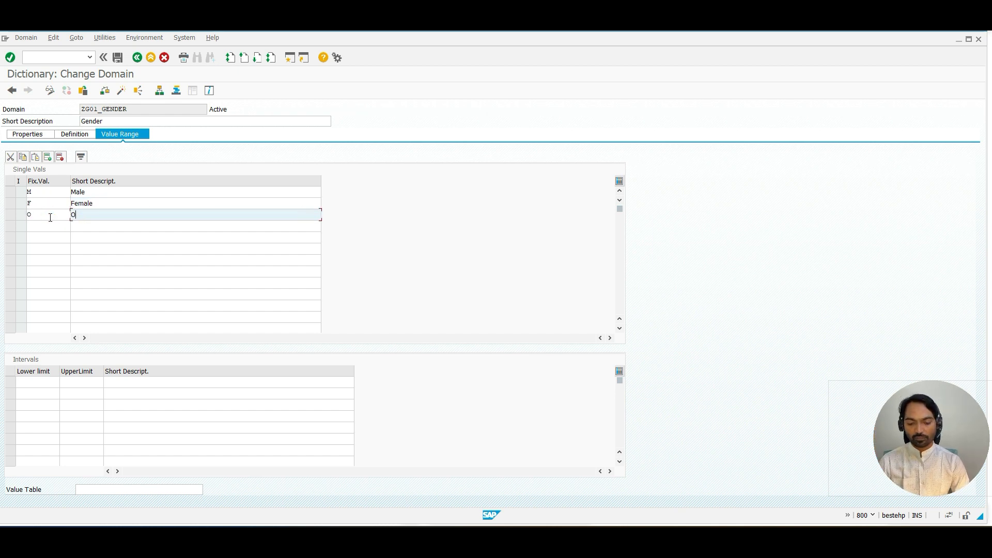
pyautogui.write('thers')
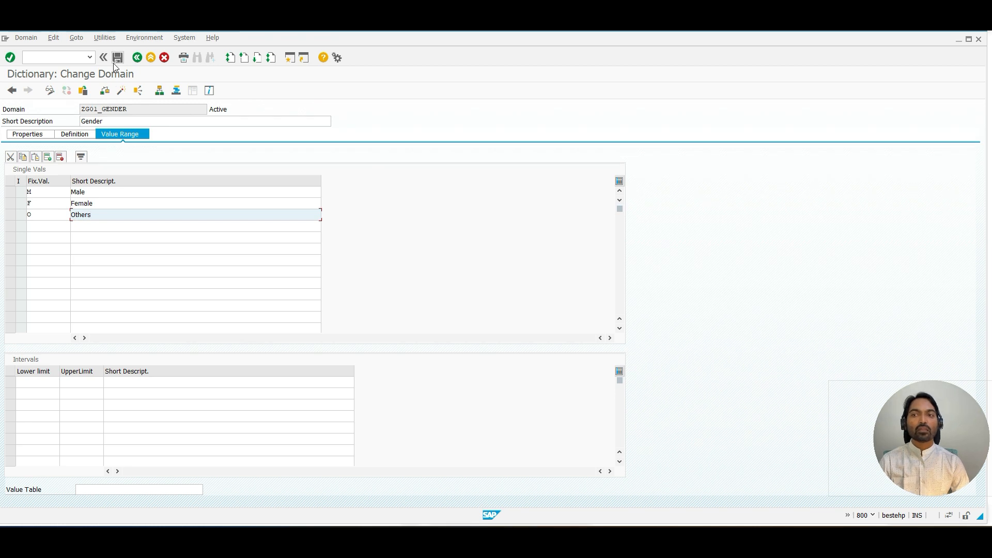
# Step: Activate domain ZG01_GENDER and navigate back to table ZG01_CUSTOMER
pyautogui.click(121, 90)
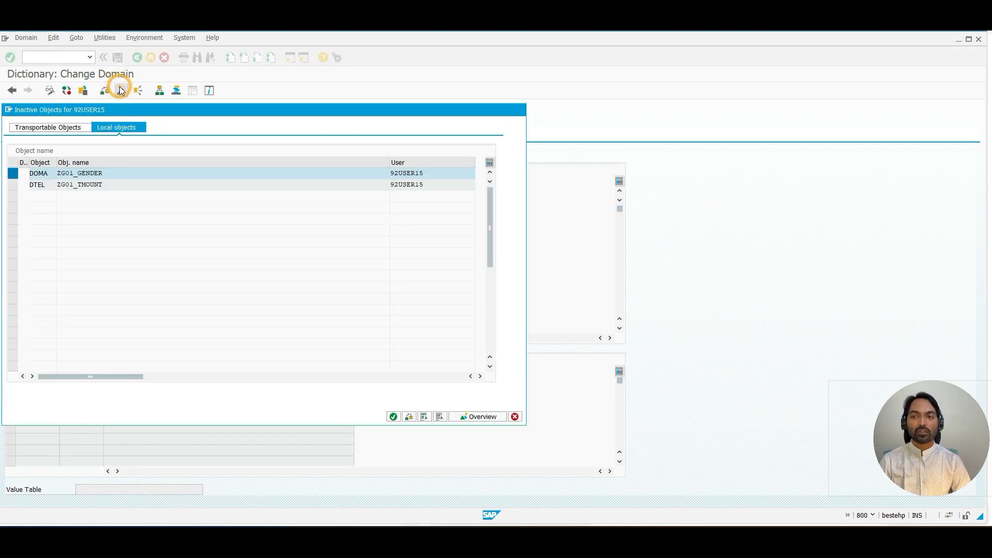
pyautogui.press('Return')
pyautogui.click(135, 58)
pyautogui.click(135, 58)
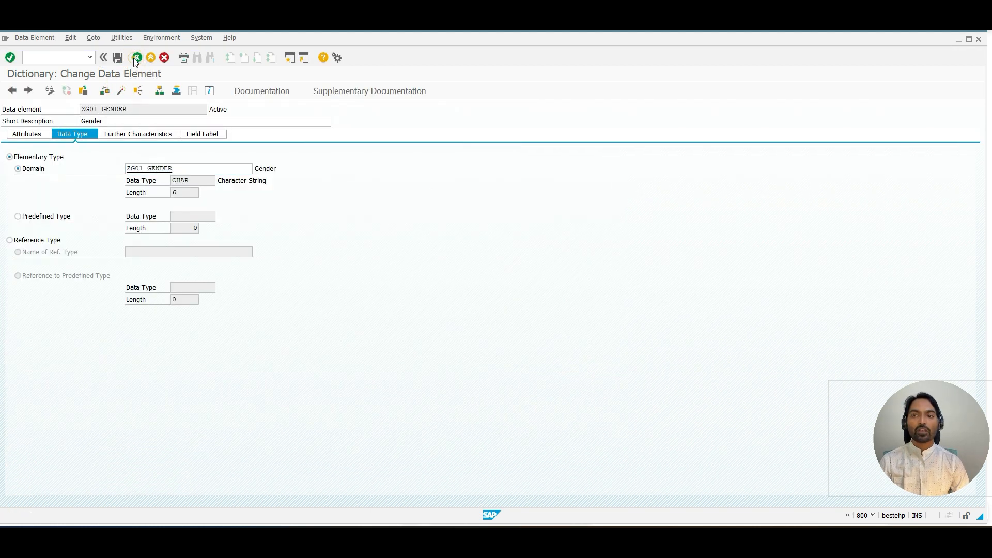
# Step: Create a new ZG01_CUSTOMER entry and choose gender M from the GENDER field's input help
pyautogui.click(99, 38)
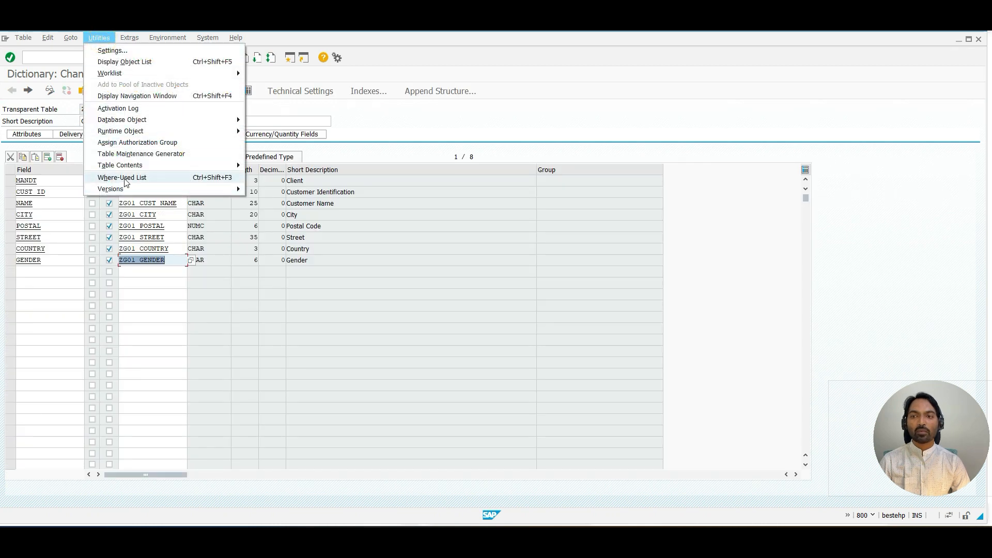
pyautogui.moveTo(129, 165)
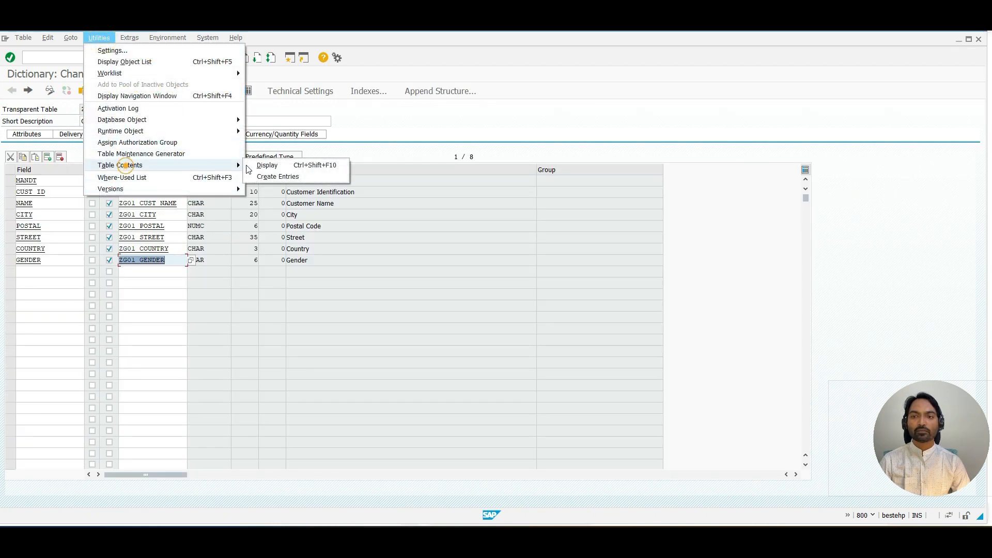
pyautogui.click(276, 176)
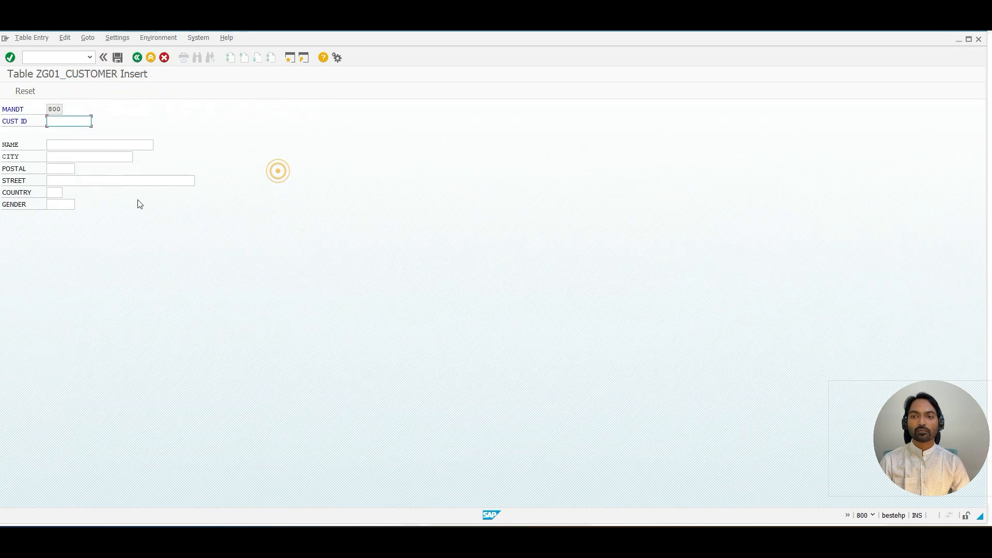
pyautogui.click(61, 204)
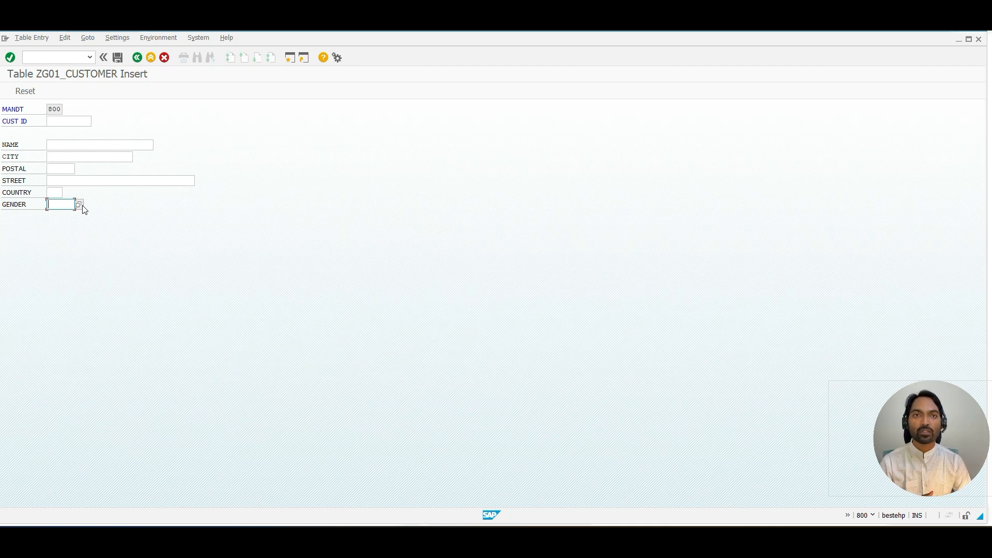
pyautogui.click(81, 205)
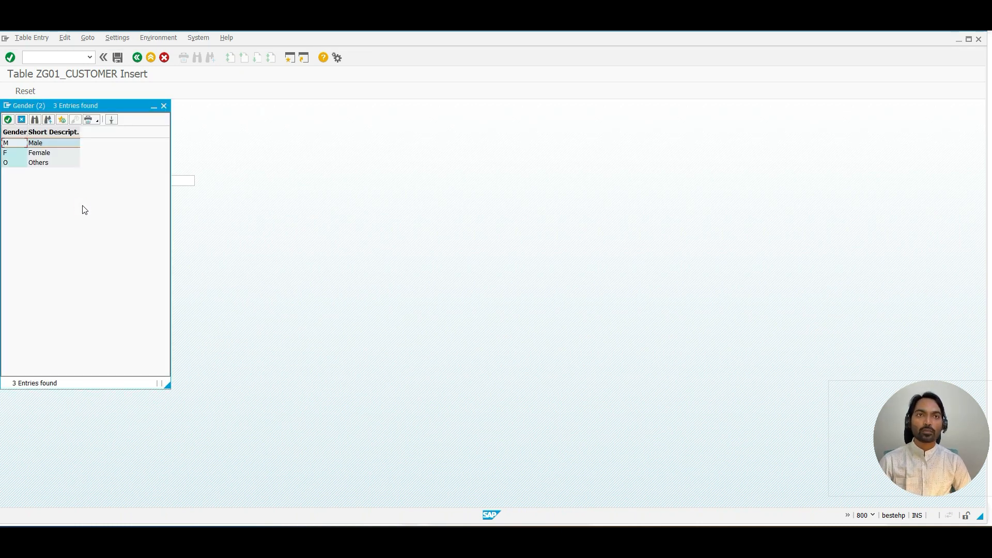
pyautogui.doubleClick(14, 144)
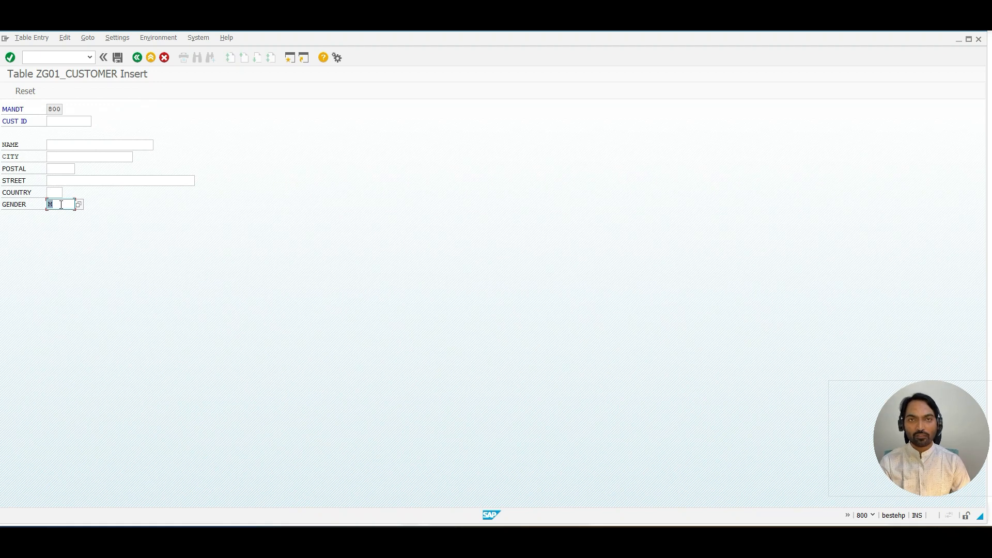
pyautogui.press('F4')
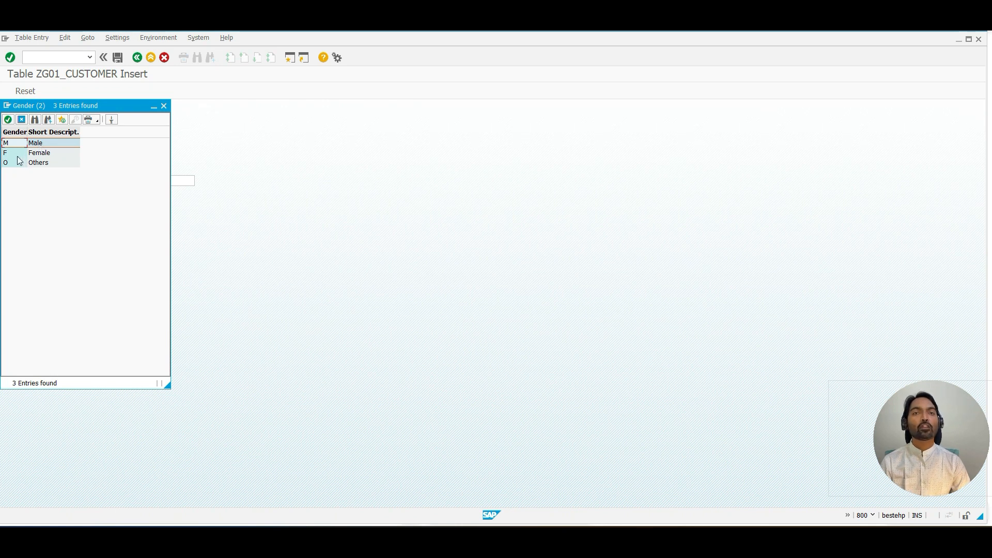
pyautogui.click(164, 106)
# Step: Switch to the other SAP window and go back to table ZG01_CUST_BANK's definition
pyautogui.hotkey('alt', 'Tab')
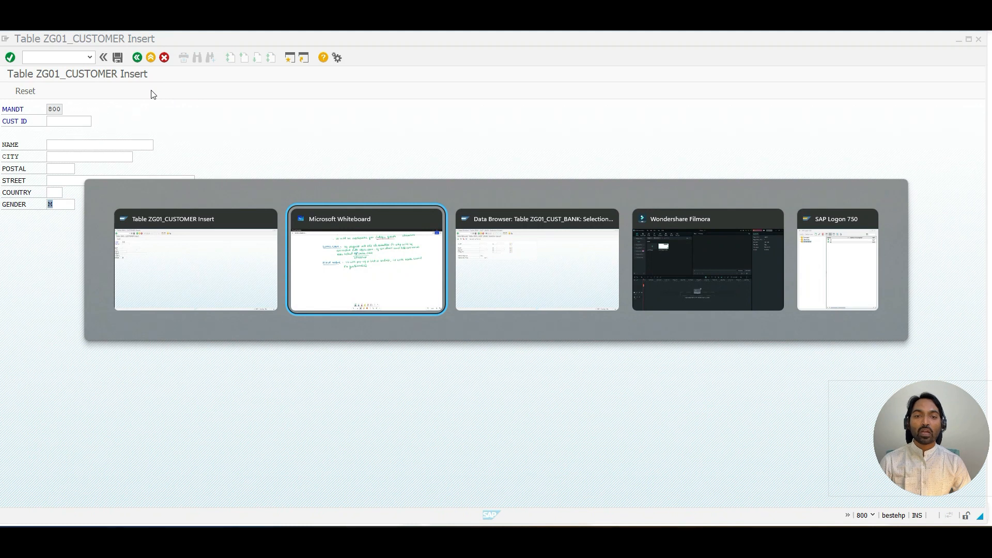
pyautogui.hotkey('alt', 'Tab')
pyautogui.click(140, 59)
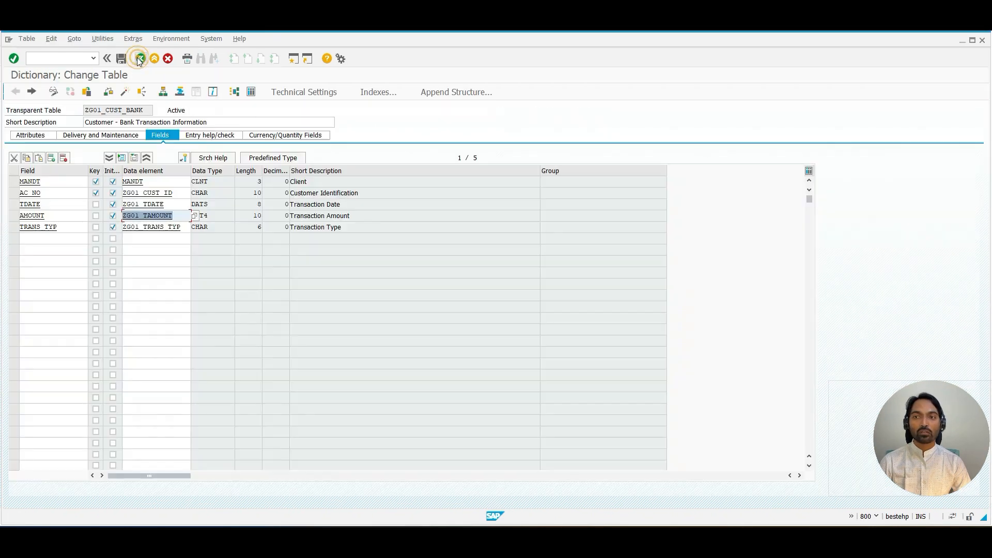
# Step: Open data element ZG01_TRANS_TYP and set its domain to ZG01_TRANS_TYP by copying the element's name
pyautogui.doubleClick(147, 227)
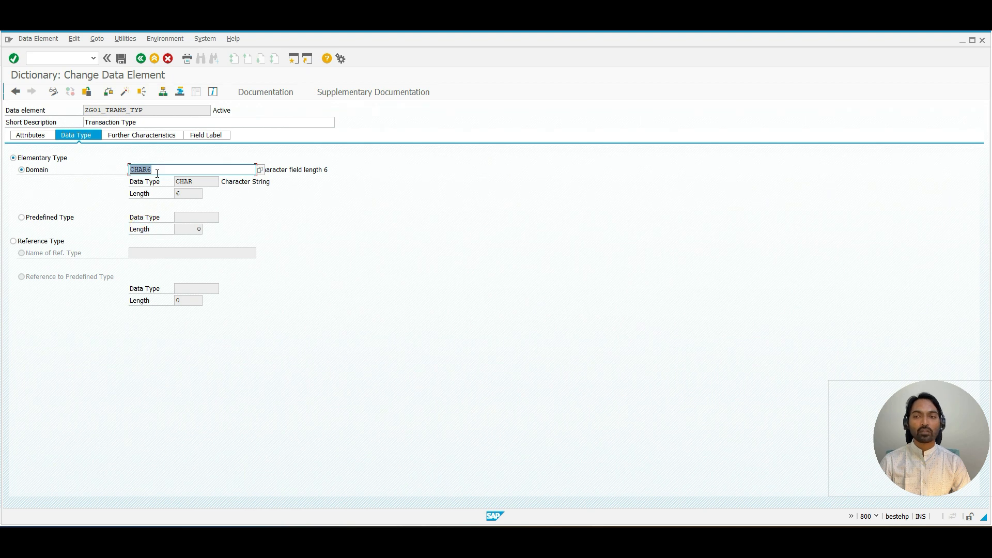
pyautogui.moveTo(144, 109); pyautogui.dragTo(85, 110)
pyautogui.hotkey('ctrl', 'c')
pyautogui.click(93, 112)
pyautogui.press('Tab')
pyautogui.press('Tab')
pyautogui.press('Tab')
pyautogui.press('Tab')
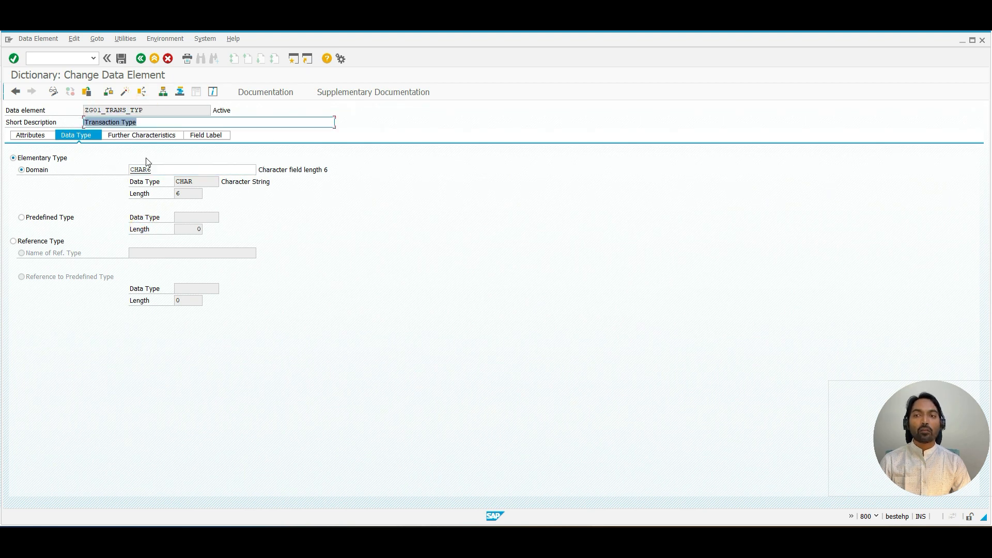
pyautogui.hotkey('ctrl', 'v')
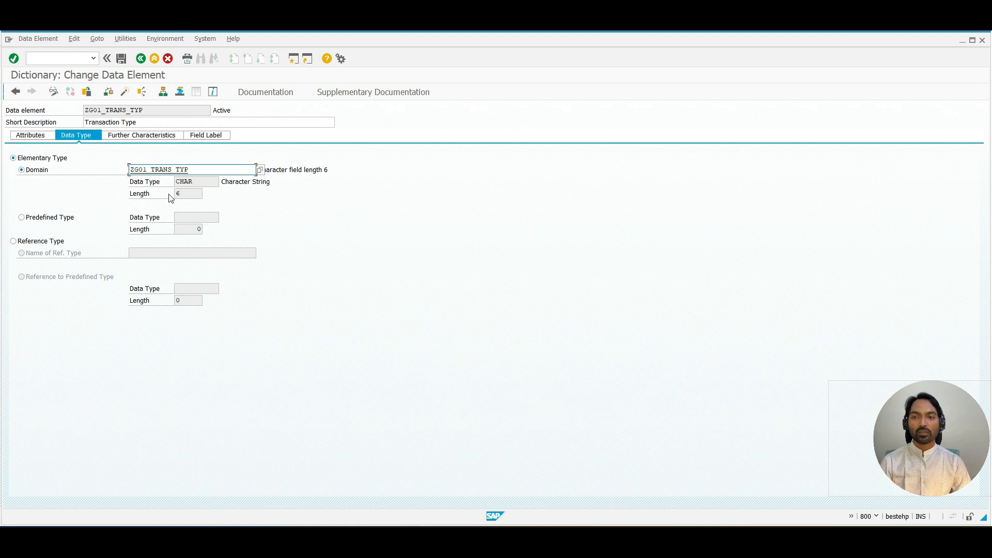
# Step: Save the data element, open the new domain ZG01_TRANS_TYP and give it the short description Transaction Type
pyautogui.click(119, 59)
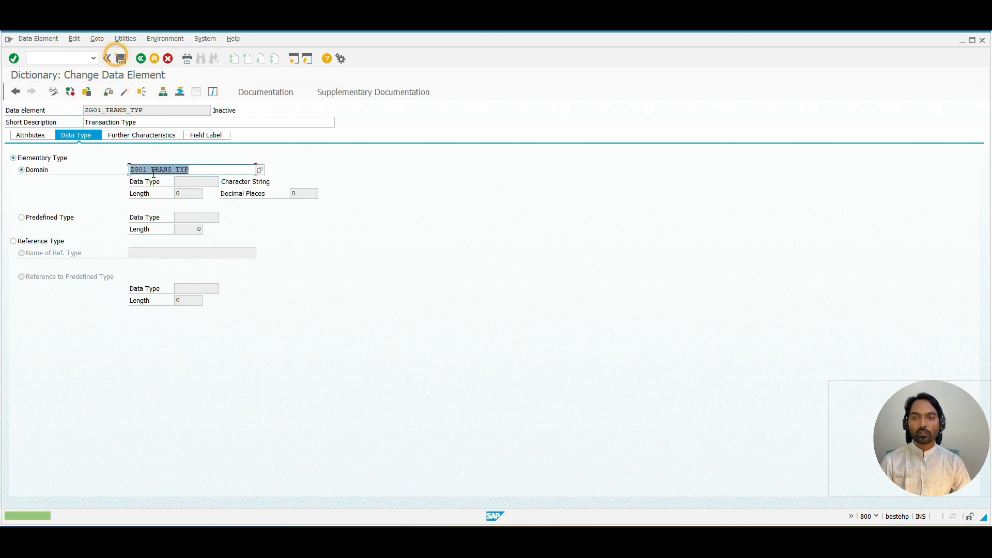
pyautogui.click(159, 255)
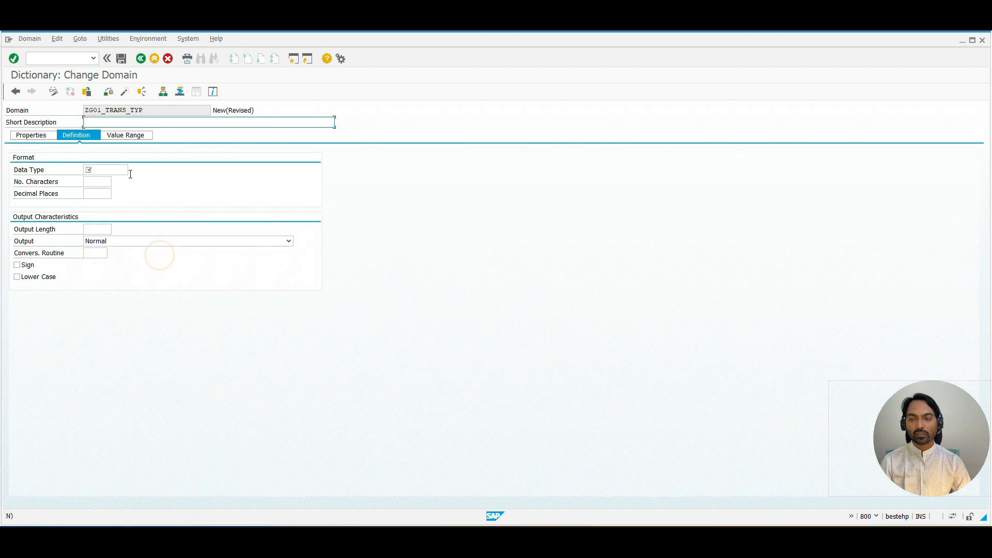
pyautogui.write('Transac')
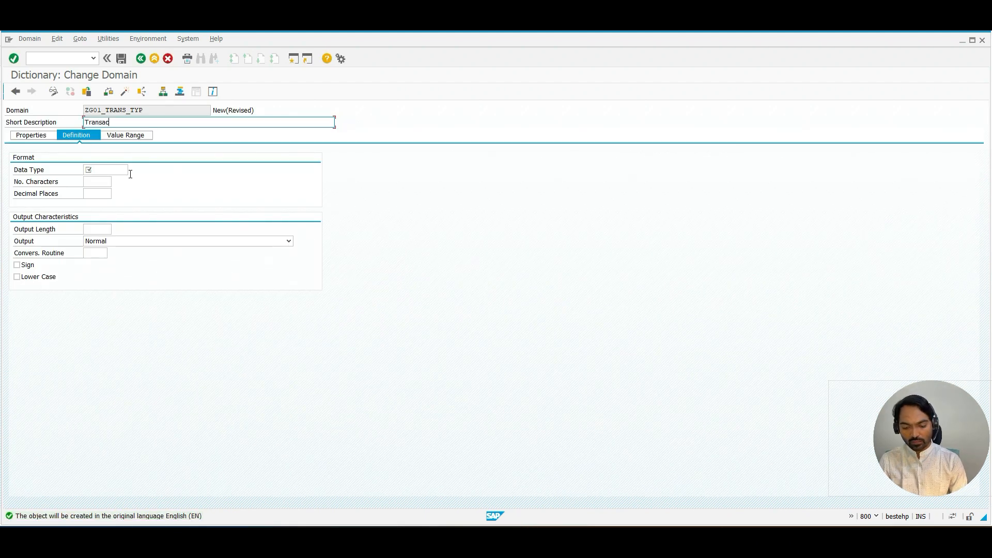
pyautogui.write('tion Type')
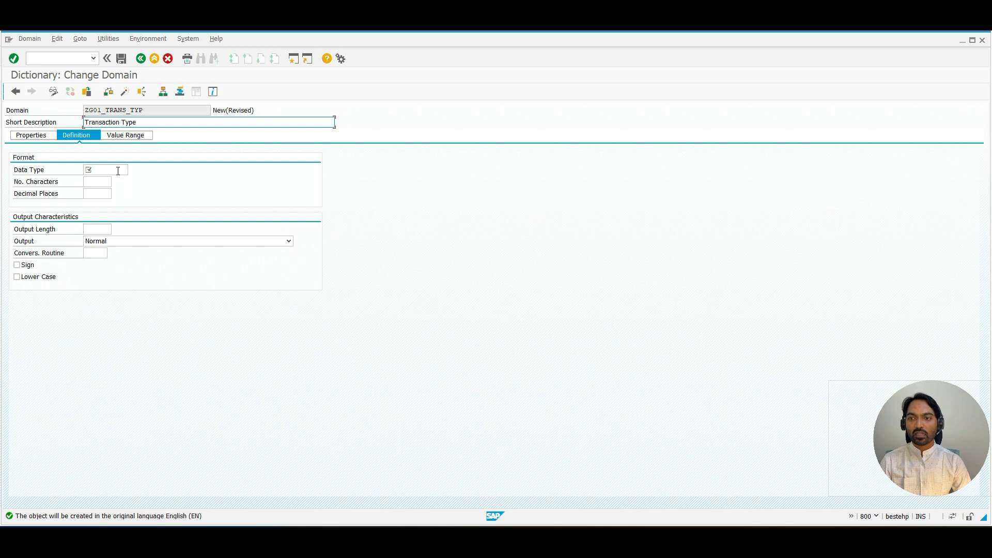
# Step: Define the domain's format as data type CHAR with 6 characters and enable Lower Case
pyautogui.click(120, 170)
pyautogui.click(110, 178)
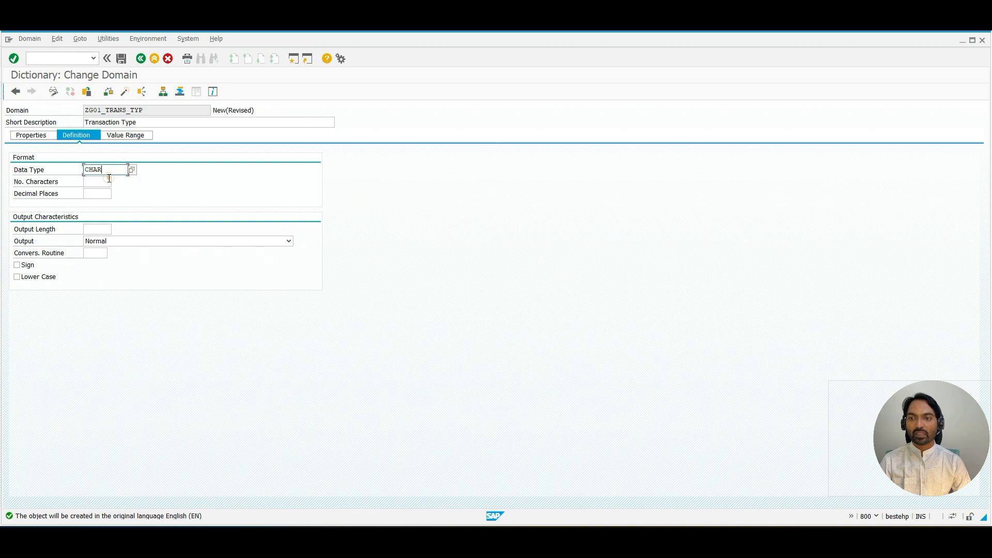
pyautogui.click(110, 180)
pyautogui.write('6')
pyautogui.press('Return')
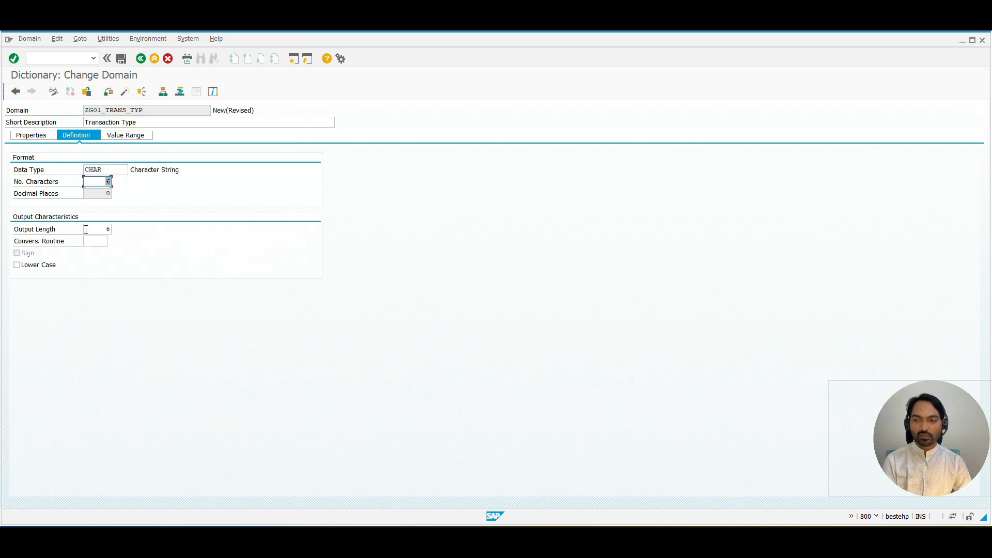
pyautogui.click(34, 266)
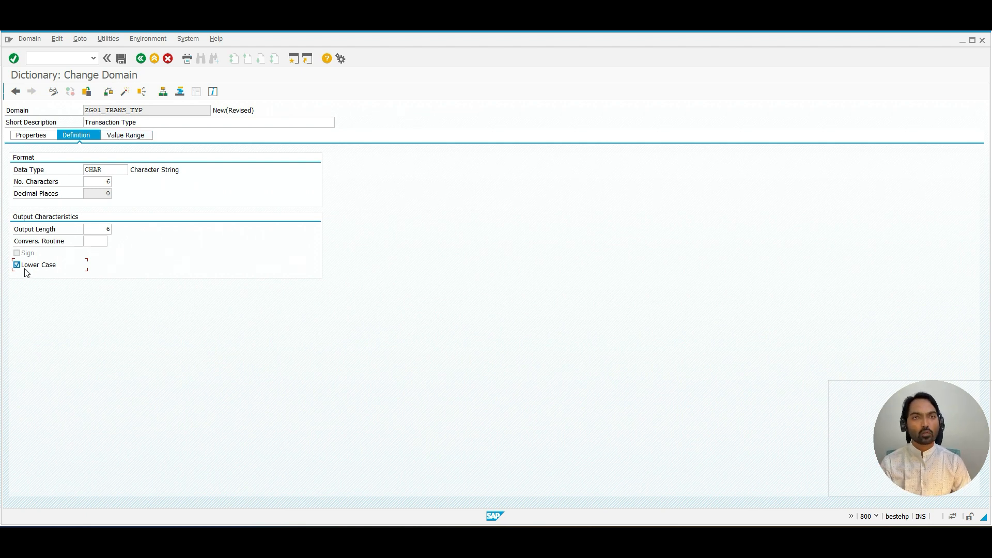
# Step: Add fixed values Credit and Debit to the domain's value range
pyautogui.click(120, 135)
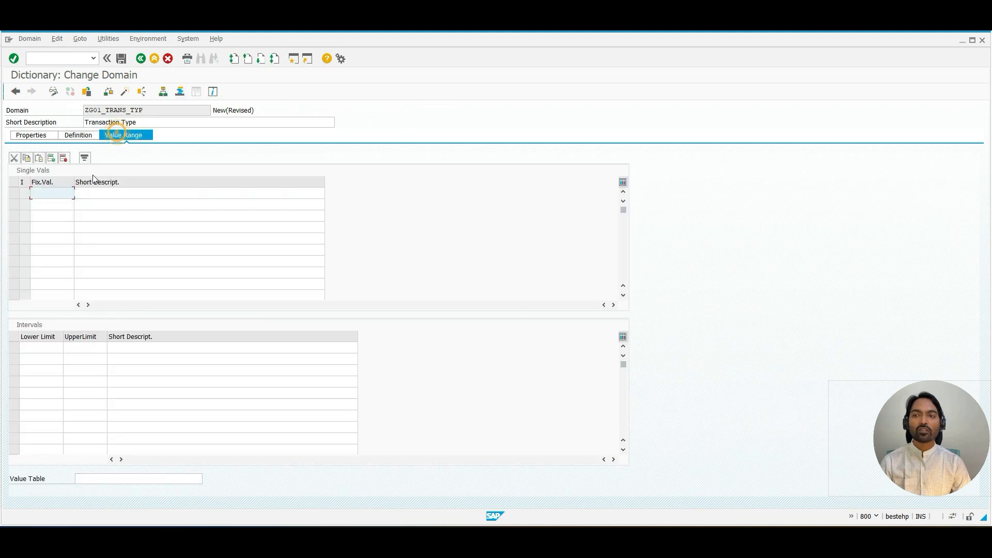
pyautogui.click(48, 198)
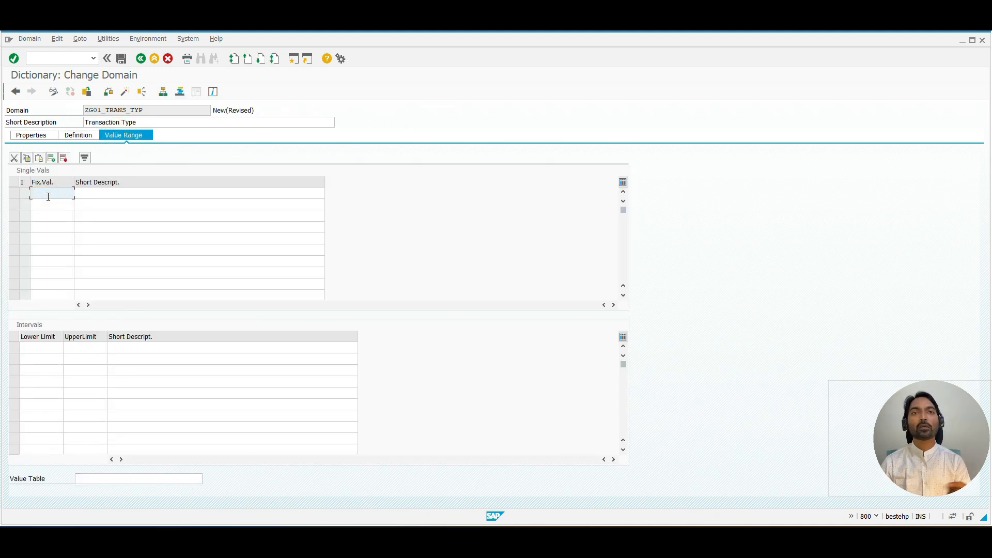
pyautogui.write('Credi')
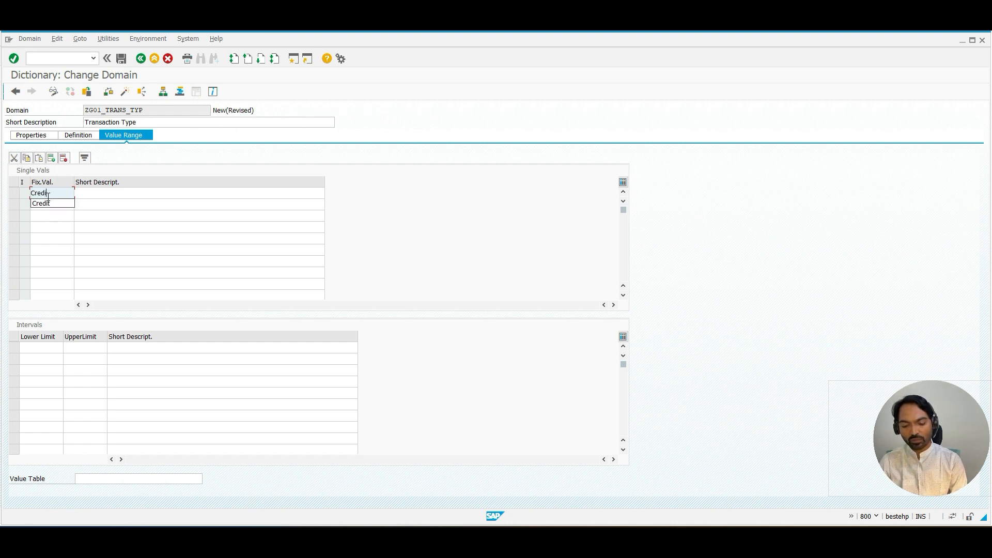
pyautogui.write('t')
pyautogui.press('Down')
pyautogui.write('De')
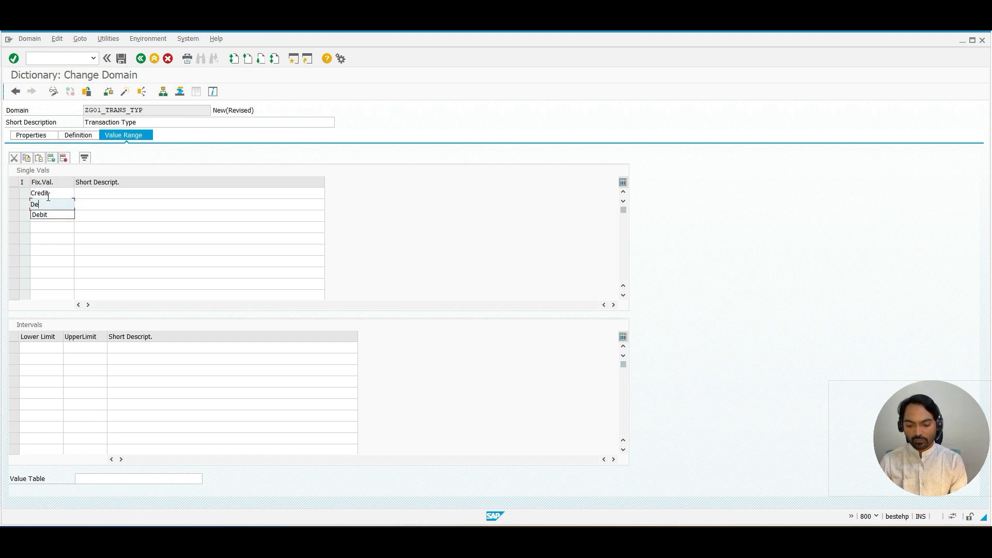
pyautogui.write('bit')
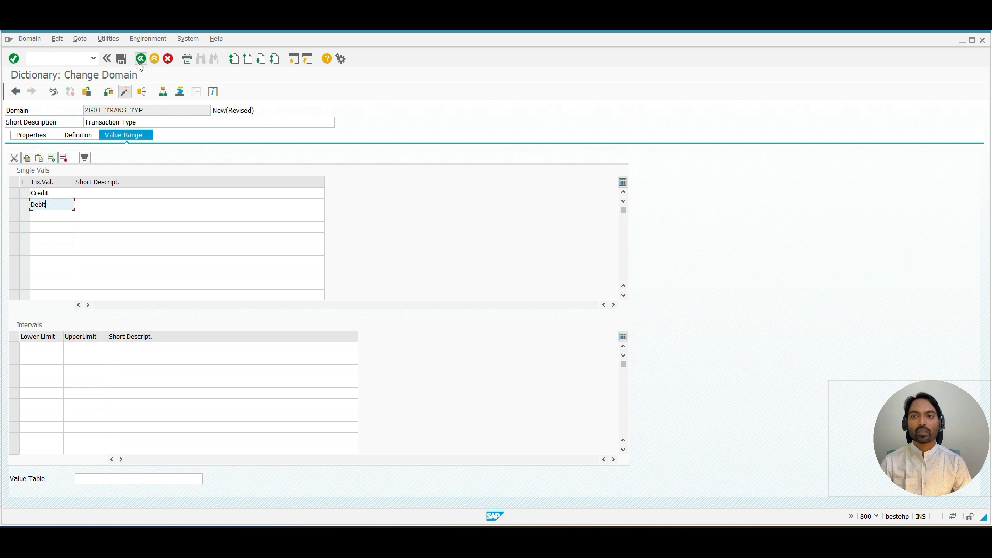
# Step: Save domain ZG01_TRANS_TYP as a local object and activate it
pyautogui.click(68, 136)
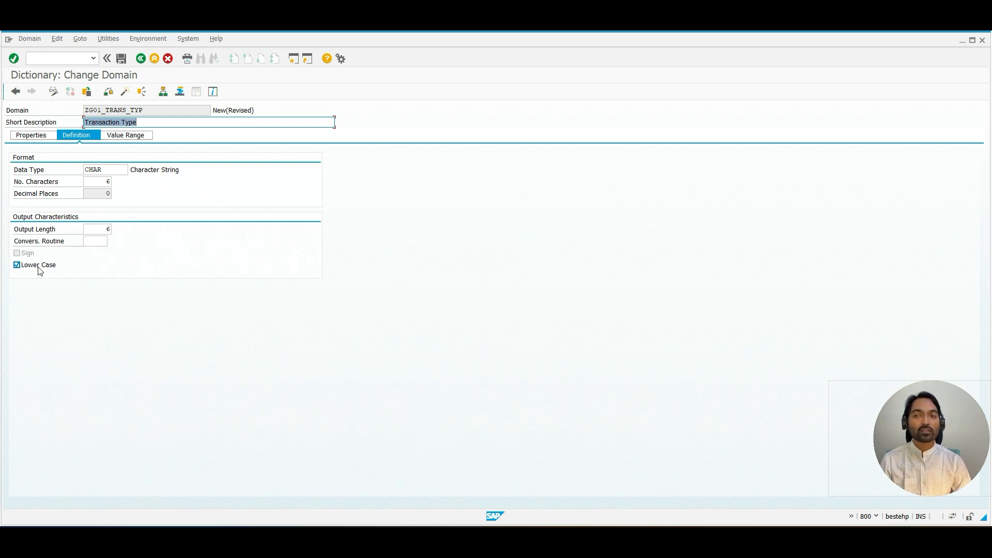
pyautogui.click(124, 136)
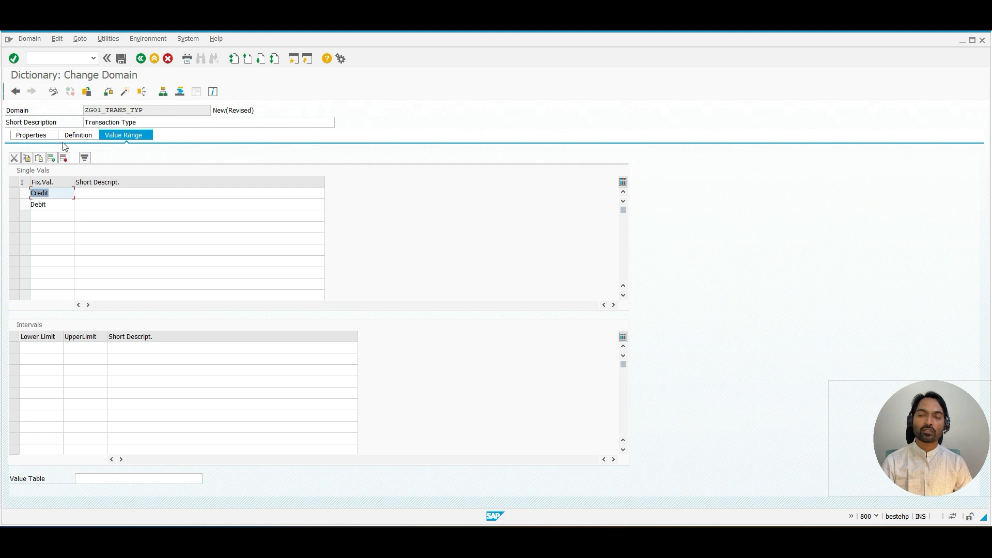
pyautogui.click(121, 58)
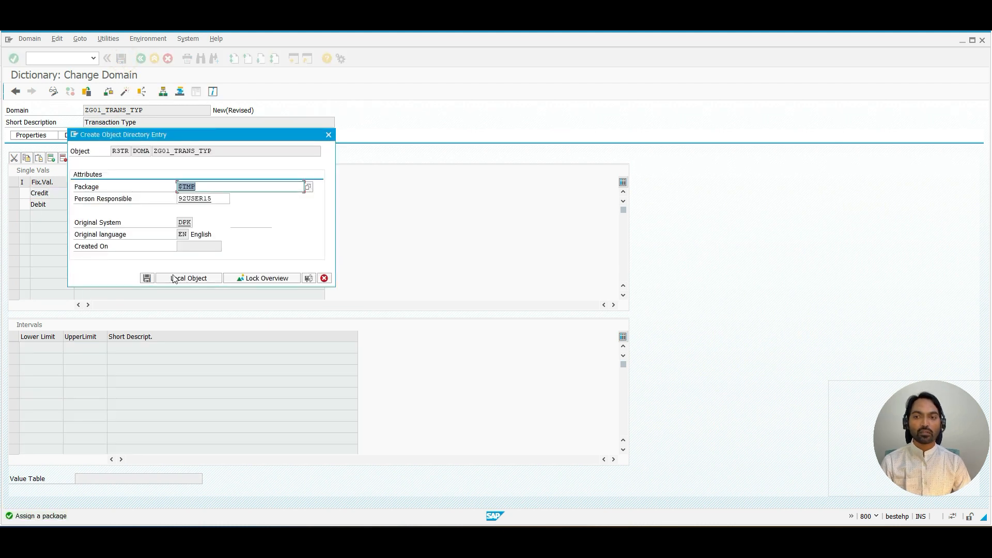
pyautogui.click(174, 278)
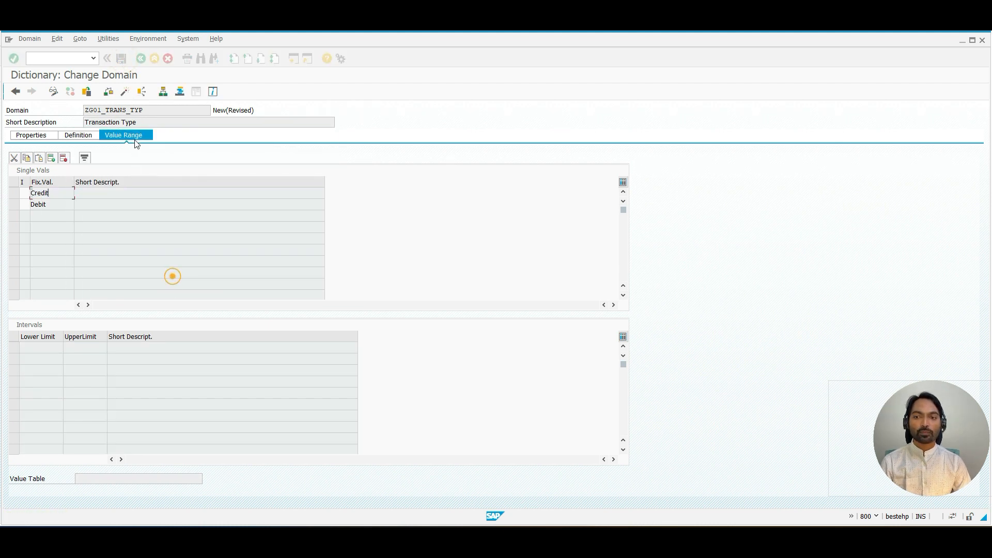
pyautogui.click(125, 92)
pyautogui.press('Return')
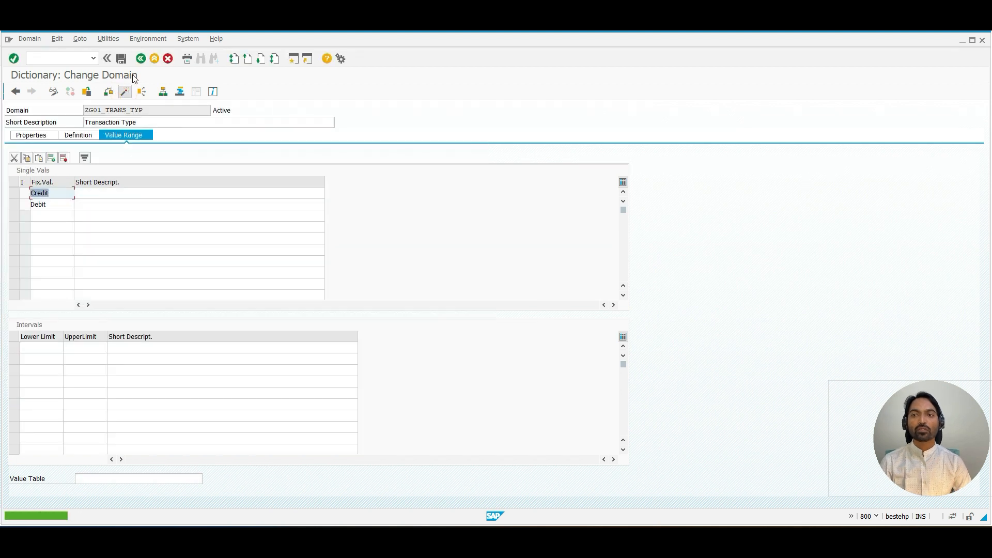
# Step: Return to data element ZG01_TRANS_TYP and activate it from the inactive objects list
pyautogui.click(140, 58)
pyautogui.click(124, 92)
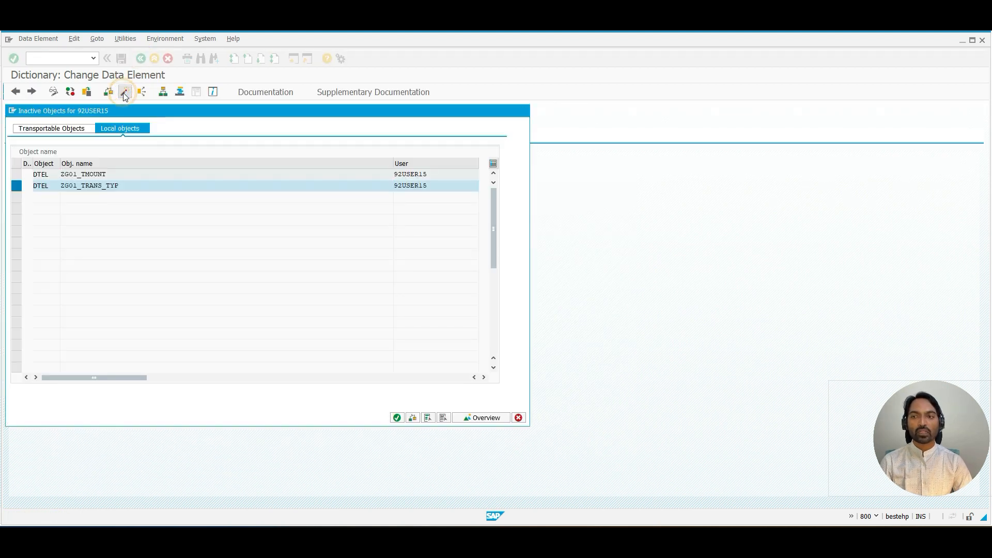
pyautogui.press('Return')
pyautogui.click(204, 235)
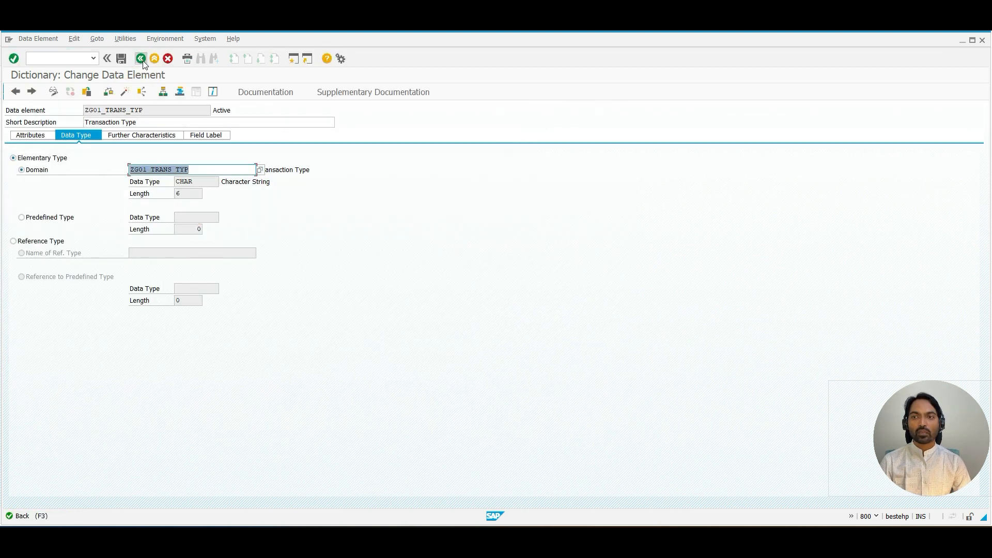
# Step: Go back to table ZG01_CUST_BANK, create a new entry and open the TRANS_TYP field's input help
pyautogui.click(140, 58)
pyautogui.click(102, 38)
pyautogui.moveTo(238, 166)
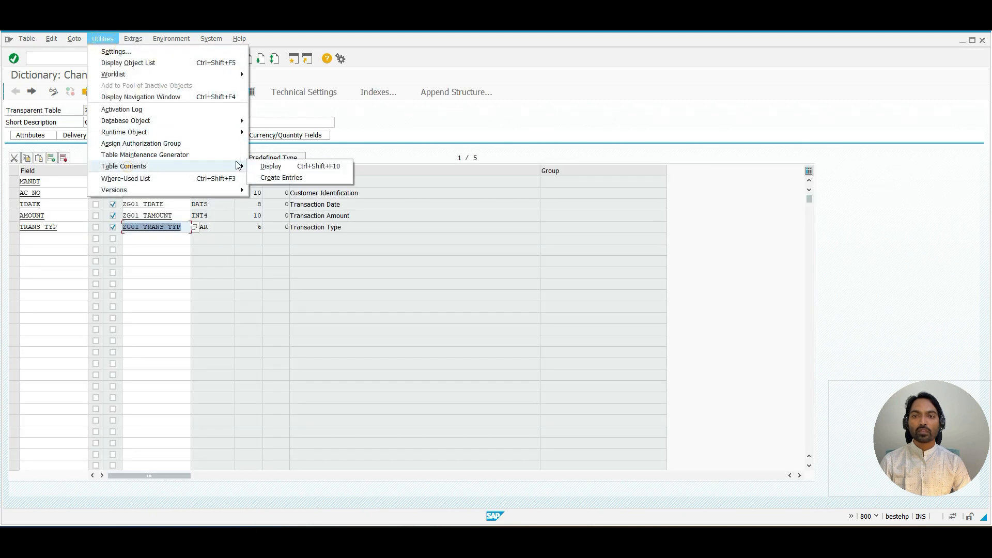
pyautogui.click(281, 178)
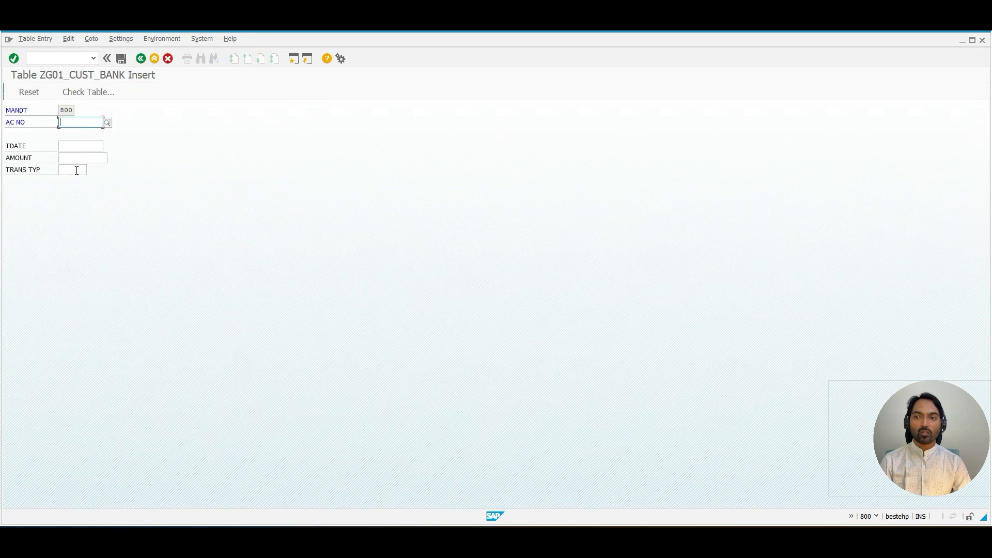
pyautogui.click(77, 170)
pyautogui.press('F4')
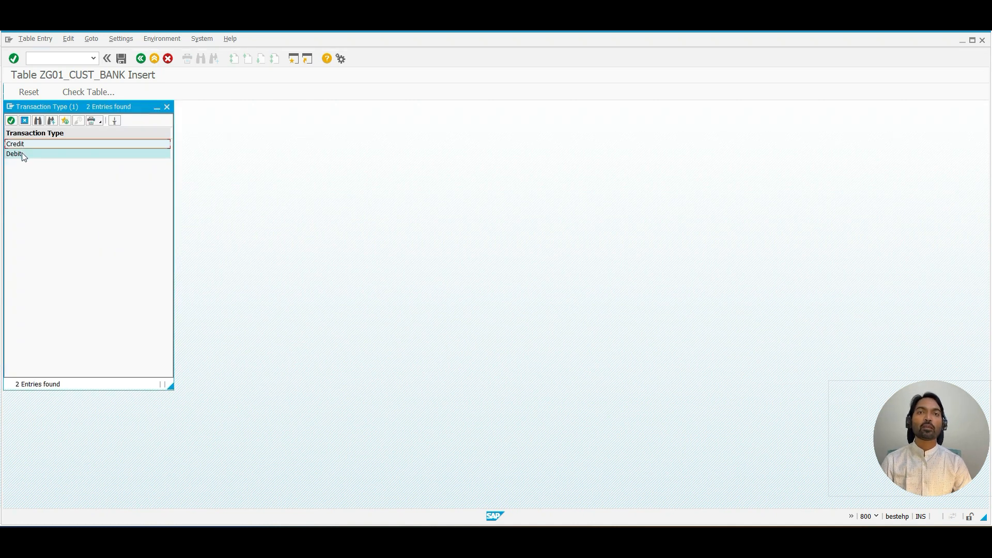
# Step: Switch to the other SAP window and open the GENDER field's input help in the ZG01_CUSTOMER entry
pyautogui.hotkey('alt', 'Tab')
pyautogui.hotkey('alt', 'Tab')
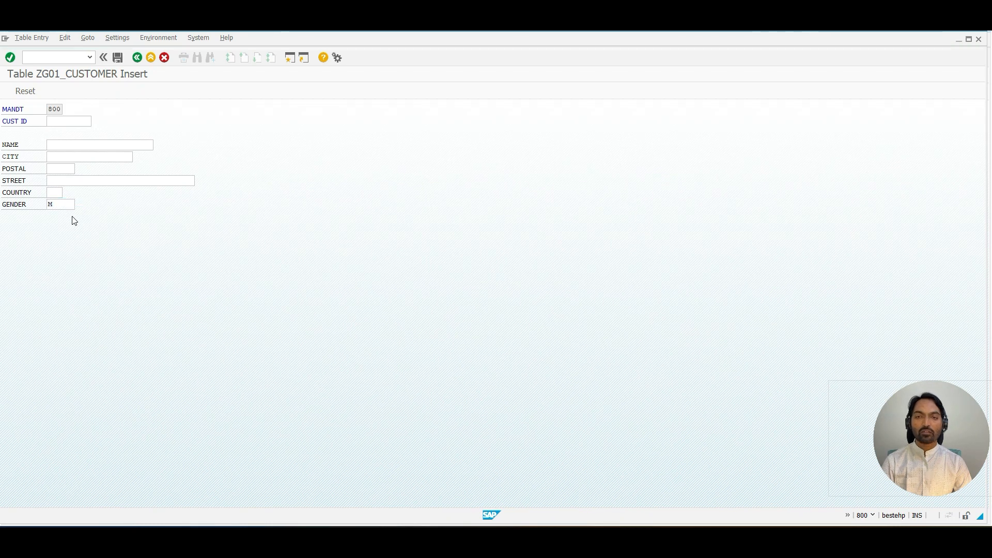
pyautogui.press('F4')
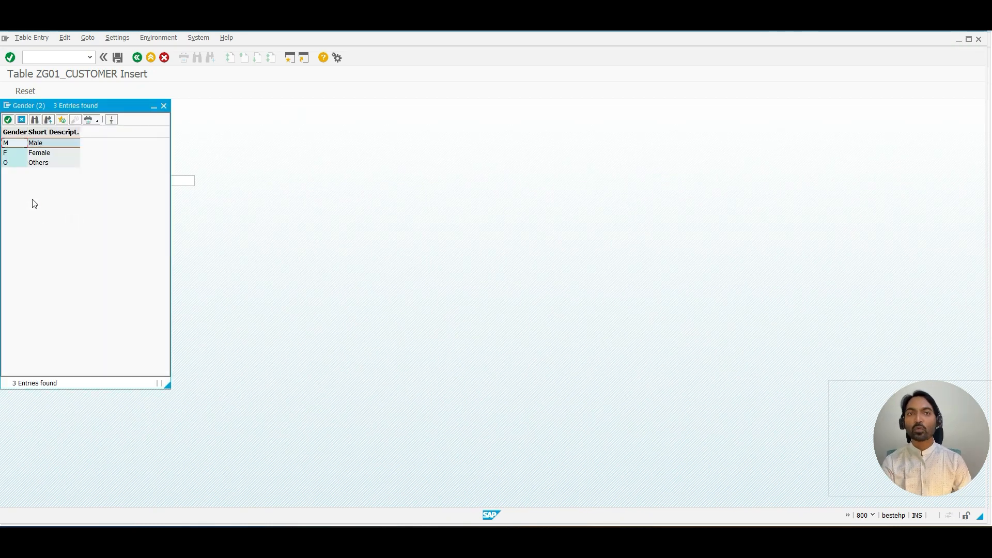
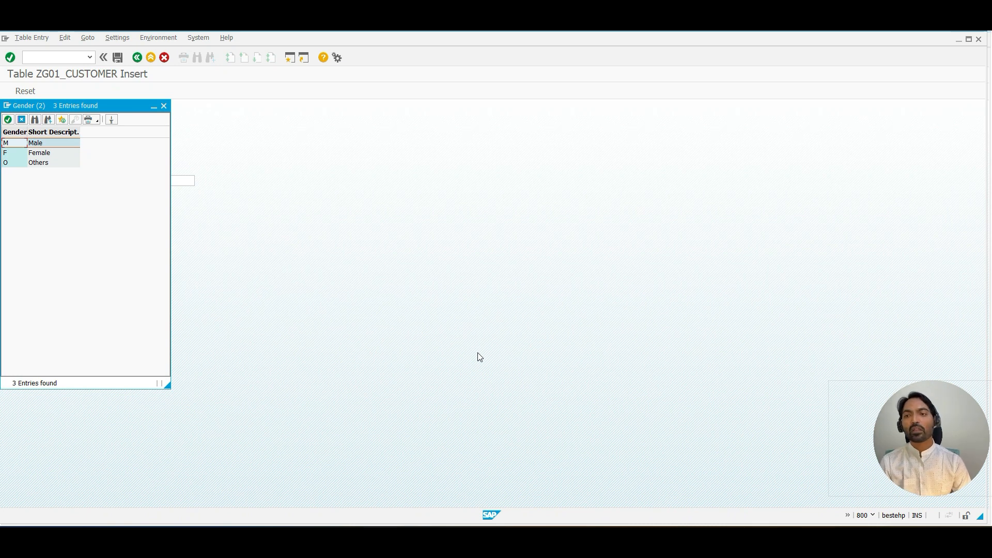
# Step: Close the gender input help in the ZG01_CUSTOMER entry
pyautogui.click(165, 104)
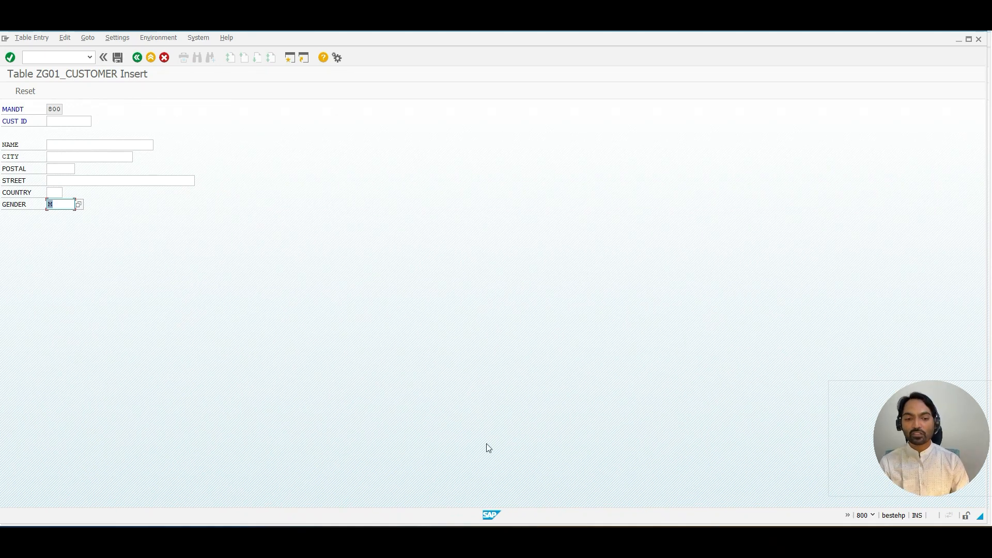
# Step: Switch to Microsoft Whiteboard and write the heading "Value Table:" with the pen
pyautogui.click(605, 538)
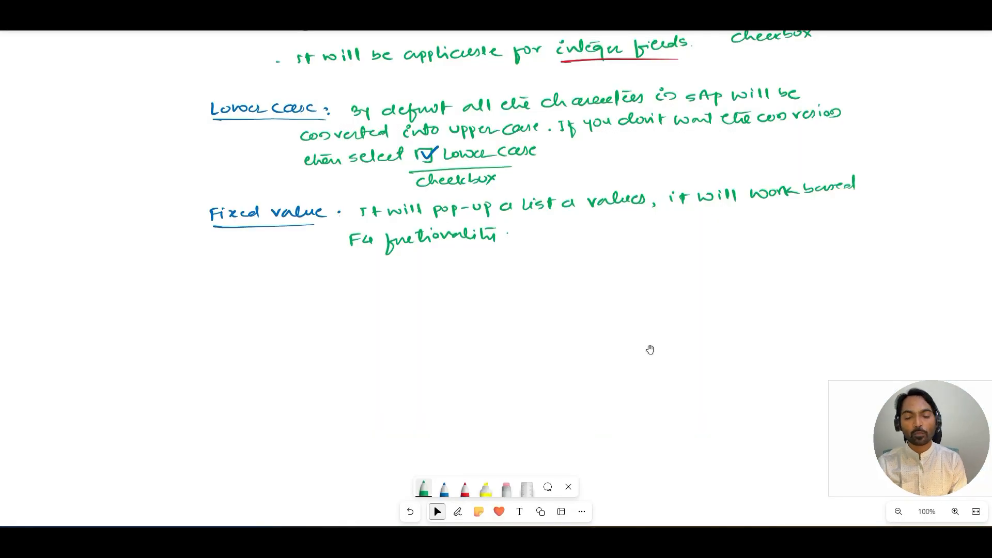
pyautogui.hotkey('alt', 'w')
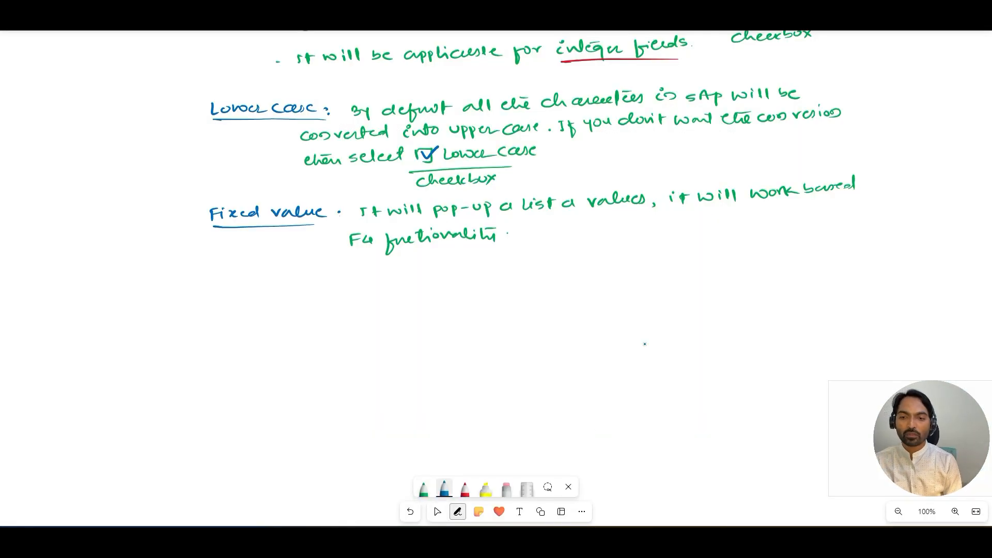
pyautogui.moveTo(212, 284)
pyautogui.mouseDown()
pyautogui.moveTo(330, 288)
pyautogui.moveTo(335, 301)
pyautogui.mouseUp()
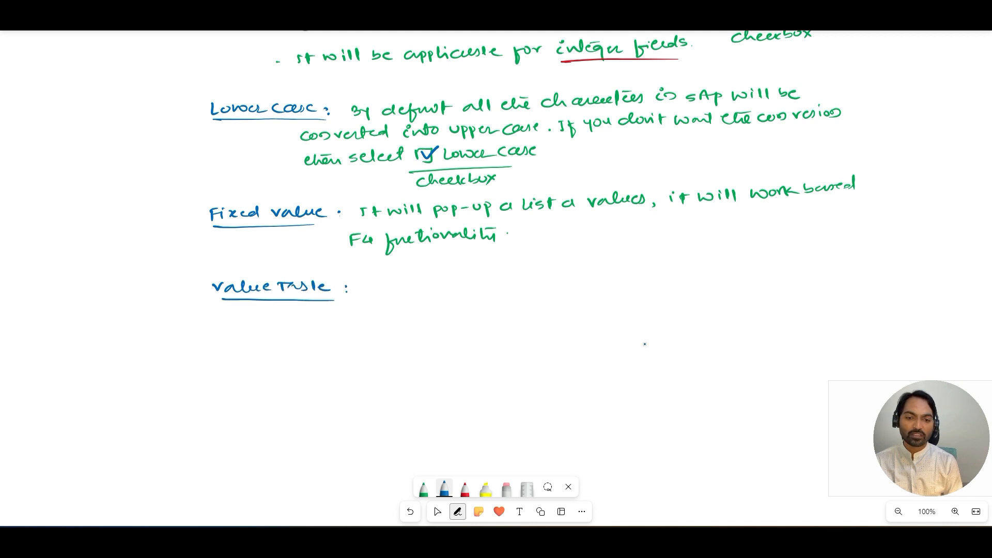
# Step: Write in green: "It will get list of possible values in a pop-up from a database table which we has specified."
pyautogui.click(424, 488)
pyautogui.moveTo(366, 282)
pyautogui.mouseDown()
pyautogui.moveTo(443, 299)
pyautogui.moveTo(470, 284)
pyautogui.mouseUp()
pyautogui.moveTo(465, 280); pyautogui.dragTo(491, 285)
pyautogui.moveTo(498, 277); pyautogui.dragTo(520, 283)
pyautogui.moveTo(516, 277); pyautogui.dragTo(537, 279)
pyautogui.moveTo(554, 274)
pyautogui.mouseDown()
pyautogui.moveTo(548, 293)
pyautogui.moveTo(559, 274)
pyautogui.mouseUp()
pyautogui.moveTo(566, 271)
pyautogui.mouseDown()
pyautogui.moveTo(567, 283)
pyautogui.moveTo(573, 275)
pyautogui.mouseUp()
pyautogui.moveTo(581, 270); pyautogui.dragTo(597, 277)
pyautogui.moveTo(610, 268); pyautogui.dragTo(669, 275)
pyautogui.moveTo(674, 263)
pyautogui.mouseDown()
pyautogui.moveTo(677, 274)
pyautogui.moveTo(812, 269)
pyautogui.mouseUp()
pyautogui.moveTo(817, 268); pyautogui.dragTo(845, 264)
pyautogui.moveTo(370, 311)
pyautogui.mouseDown()
pyautogui.moveTo(430, 321)
pyautogui.moveTo(450, 305)
pyautogui.moveTo(488, 318)
pyautogui.moveTo(546, 305)
pyautogui.moveTo(567, 312)
pyautogui.moveTo(578, 301)
pyautogui.moveTo(640, 307)
pyautogui.moveTo(646, 297)
pyautogui.moveTo(785, 292)
pyautogui.moveTo(794, 304)
pyautogui.moveTo(861, 283)
pyautogui.mouseUp()
pyautogui.click(866, 295)
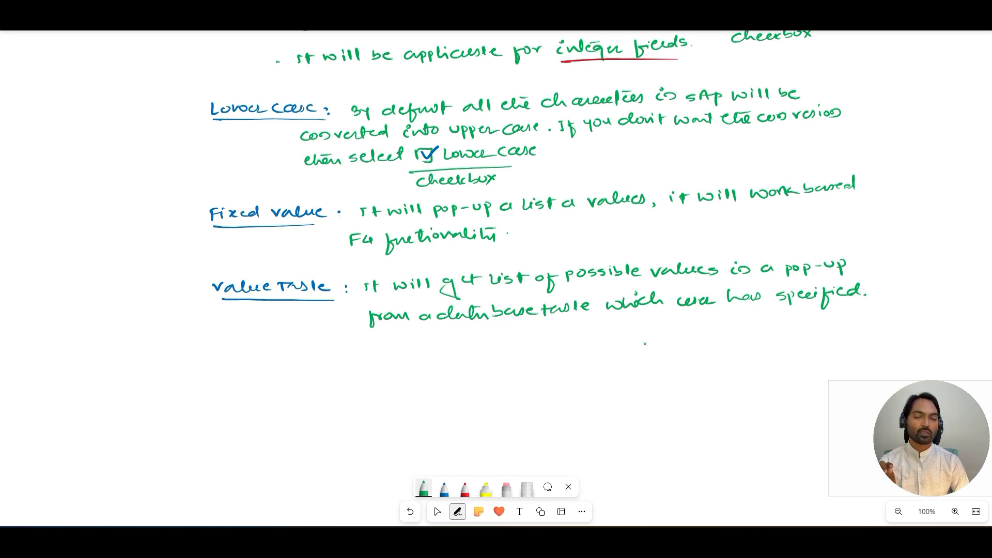
# Step: Annotate the margin with "ZG01_TRANS_TYPE - Domain" and "ABC - value table", underlining value table
pyautogui.moveTo(63, 128)
pyautogui.mouseDown()
pyautogui.moveTo(68, 116)
pyautogui.moveTo(116, 116)
pyautogui.mouseUp()
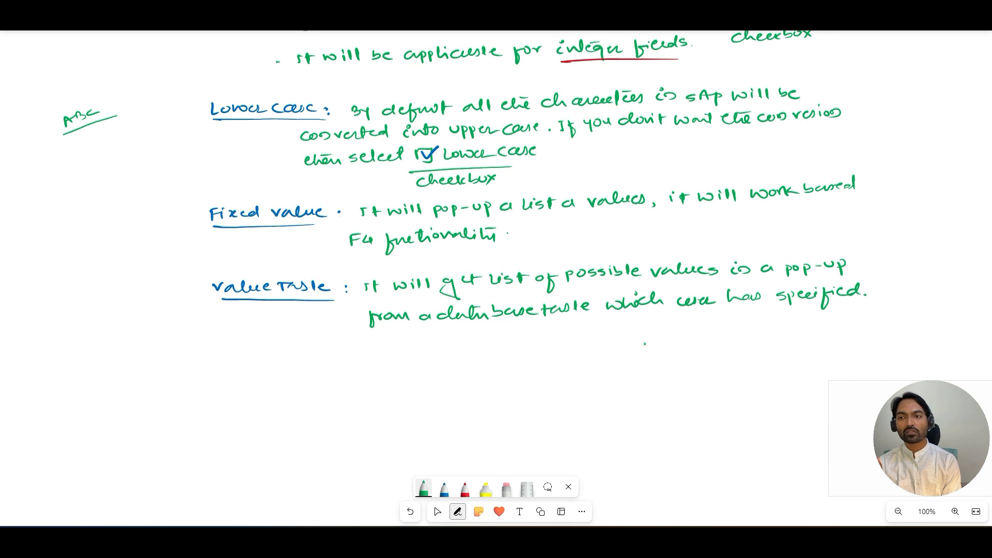
pyautogui.moveTo(29, 104); pyautogui.dragTo(59, 91)
pyautogui.moveTo(62, 94); pyautogui.dragTo(82, 79)
pyautogui.moveTo(81, 75); pyautogui.dragTo(91, 78)
pyautogui.moveTo(89, 83); pyautogui.dragTo(146, 64)
pyautogui.moveTo(146, 61); pyautogui.dragTo(152, 54)
pyautogui.moveTo(39, 111)
pyautogui.mouseDown()
pyautogui.moveTo(166, 66)
pyautogui.moveTo(198, 43)
pyautogui.mouseUp()
pyautogui.moveTo(196, 45); pyautogui.dragTo(218, 37)
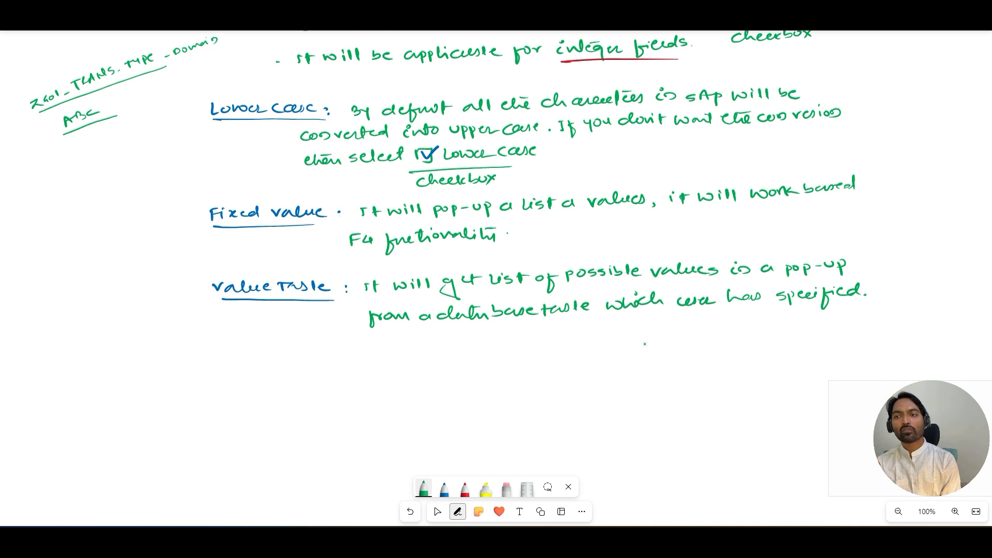
pyautogui.moveTo(117, 105); pyautogui.dragTo(125, 104)
pyautogui.moveTo(132, 96); pyautogui.dragTo(177, 82)
pyautogui.moveTo(180, 82); pyautogui.dragTo(219, 68)
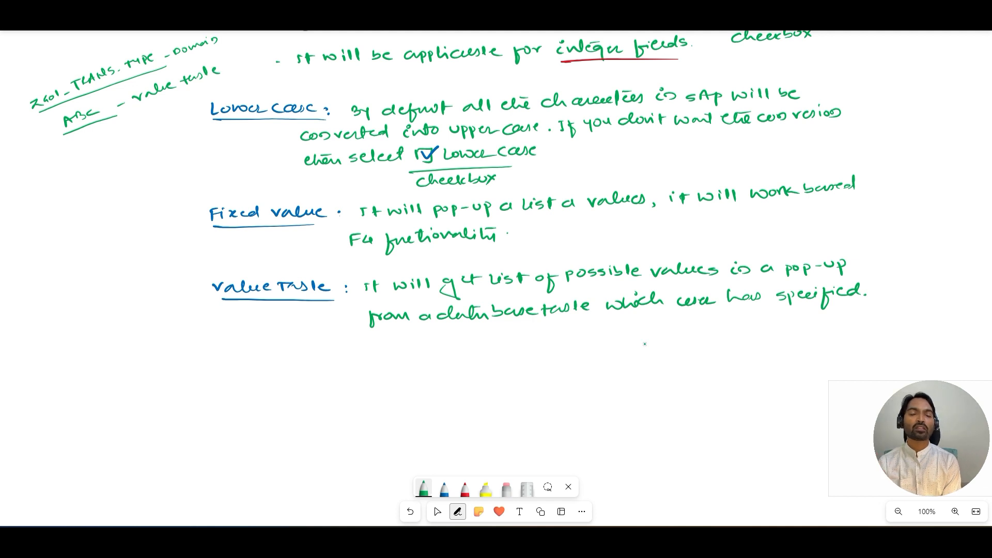
pyautogui.moveTo(150, 101); pyautogui.dragTo(220, 78)
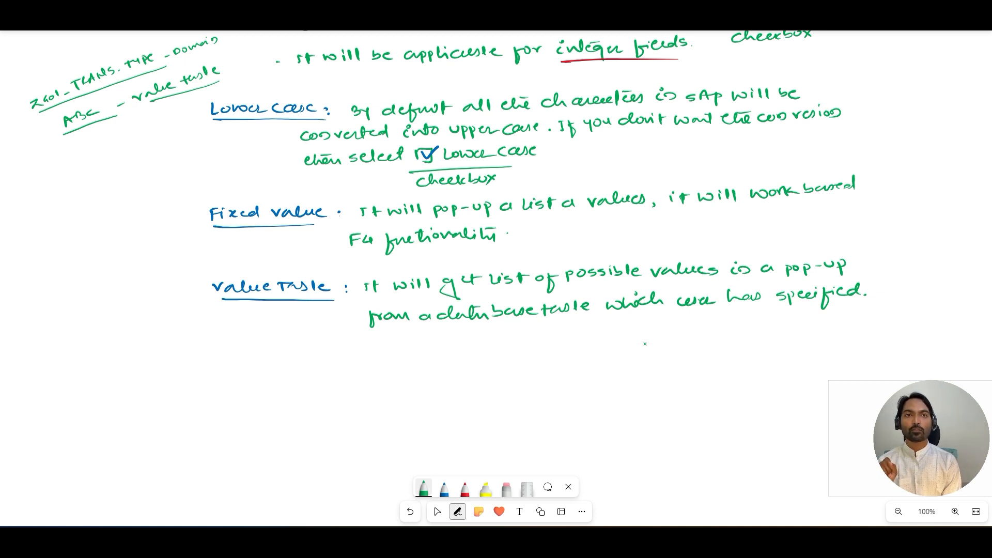
# Step: Circle ABC, add "Fields" with a downward arrow, and draw a curved arrow back to the domain note
pyautogui.moveTo(81, 103)
pyautogui.mouseDown()
pyautogui.moveTo(81, 139)
pyautogui.moveTo(65, 105)
pyautogui.moveTo(91, 161)
pyautogui.moveTo(138, 139)
pyautogui.mouseUp()
pyautogui.moveTo(98, 165)
pyautogui.mouseDown()
pyautogui.moveTo(146, 148)
pyautogui.moveTo(124, 174)
pyautogui.mouseUp()
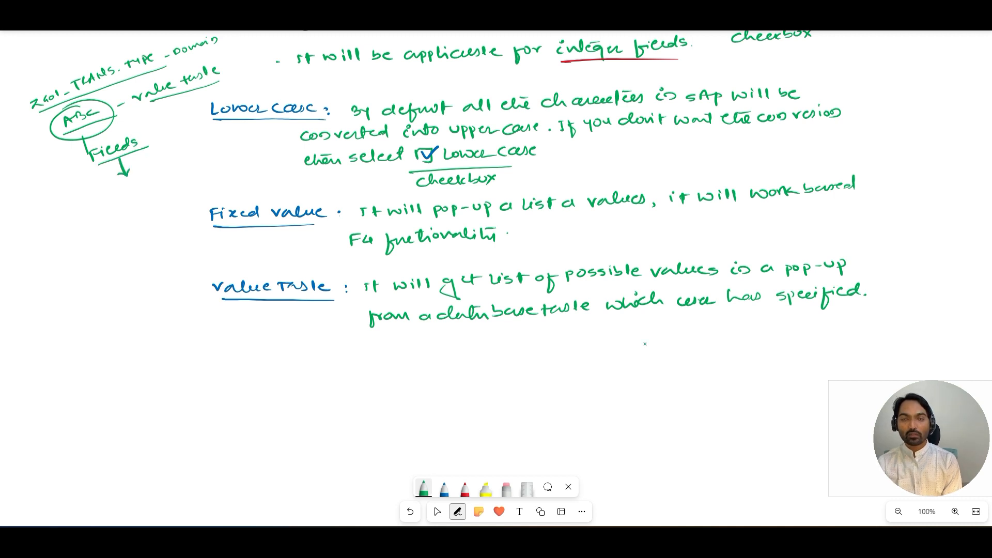
pyautogui.moveTo(73, 168)
pyautogui.mouseDown()
pyautogui.moveTo(51, 170)
pyautogui.moveTo(31, 120)
pyautogui.moveTo(41, 113)
pyautogui.mouseUp()
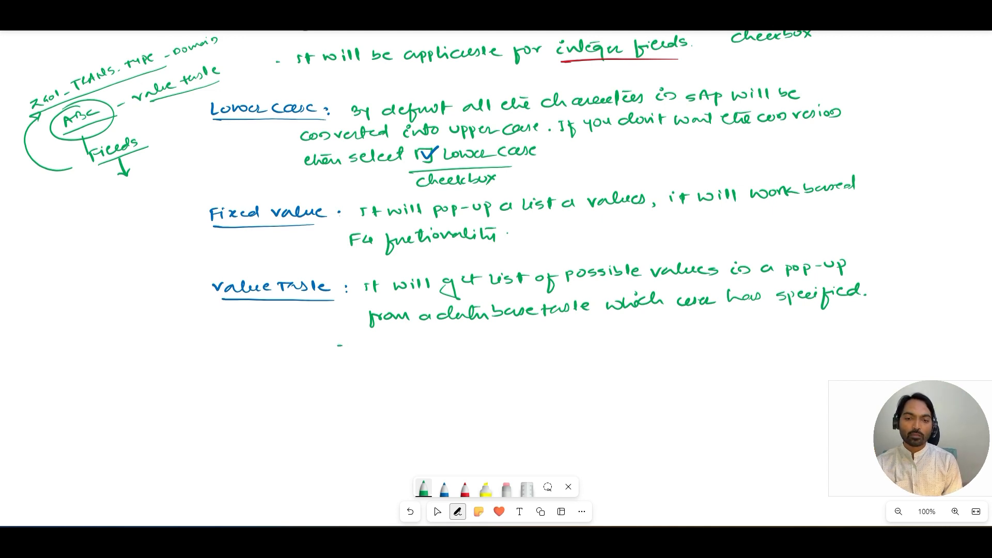
# Step: Write the note "- The pre-requisite is domain should be registered for one of the value-table fields"
pyautogui.moveTo(368, 340)
pyautogui.mouseDown()
pyautogui.moveTo(426, 352)
pyautogui.moveTo(468, 343)
pyautogui.mouseUp()
pyautogui.moveTo(471, 346); pyautogui.dragTo(517, 342)
pyautogui.moveTo(519, 334)
pyautogui.mouseDown()
pyautogui.moveTo(530, 341)
pyautogui.moveTo(547, 329)
pyautogui.mouseUp()
pyautogui.moveTo(536, 337)
pyautogui.mouseDown()
pyautogui.moveTo(717, 331)
pyautogui.moveTo(733, 319)
pyautogui.moveTo(750, 330)
pyautogui.moveTo(772, 318)
pyautogui.moveTo(782, 327)
pyautogui.mouseUp()
pyautogui.moveTo(779, 326)
pyautogui.mouseDown()
pyautogui.moveTo(884, 312)
pyautogui.moveTo(871, 309)
pyautogui.mouseUp()
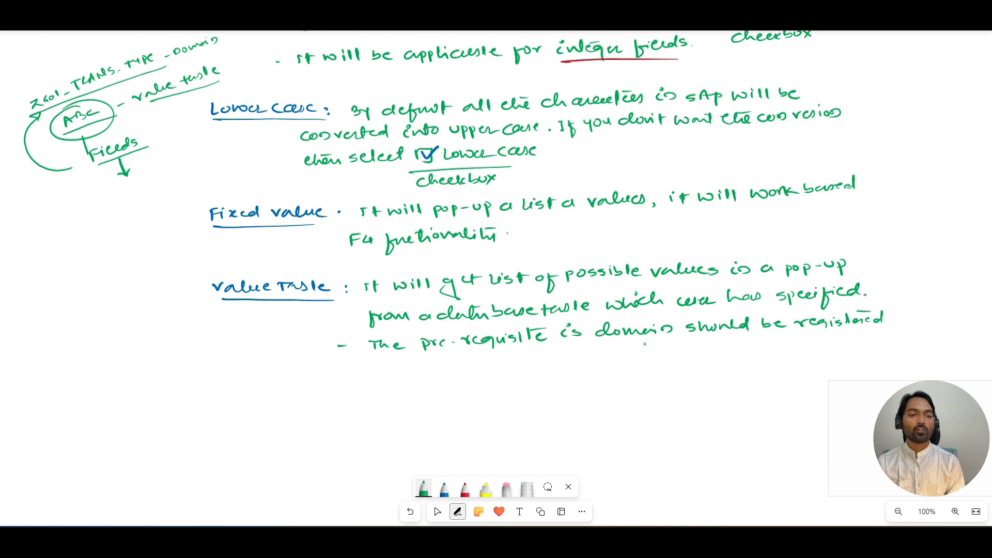
pyautogui.click(376, 362)
pyautogui.moveTo(381, 362)
pyautogui.mouseDown()
pyautogui.moveTo(375, 380)
pyautogui.moveTo(401, 365)
pyautogui.moveTo(438, 371)
pyautogui.mouseUp()
pyautogui.moveTo(440, 368); pyautogui.dragTo(468, 366)
pyautogui.moveTo(483, 360)
pyautogui.mouseDown()
pyautogui.moveTo(478, 379)
pyautogui.moveTo(559, 360)
pyautogui.mouseUp()
pyautogui.moveTo(564, 349)
pyautogui.mouseDown()
pyautogui.moveTo(570, 362)
pyautogui.moveTo(602, 356)
pyautogui.mouseUp()
pyautogui.moveTo(614, 347)
pyautogui.mouseDown()
pyautogui.moveTo(613, 358)
pyautogui.moveTo(620, 350)
pyautogui.mouseUp()
pyautogui.moveTo(622, 353); pyautogui.dragTo(637, 356)
pyautogui.moveTo(643, 341)
pyautogui.mouseDown()
pyautogui.moveTo(646, 357)
pyautogui.moveTo(675, 368)
pyautogui.moveTo(703, 356)
pyautogui.mouseUp()
pyautogui.moveTo(708, 353); pyautogui.dragTo(717, 345)
pyautogui.moveTo(723, 348); pyautogui.dragTo(727, 356)
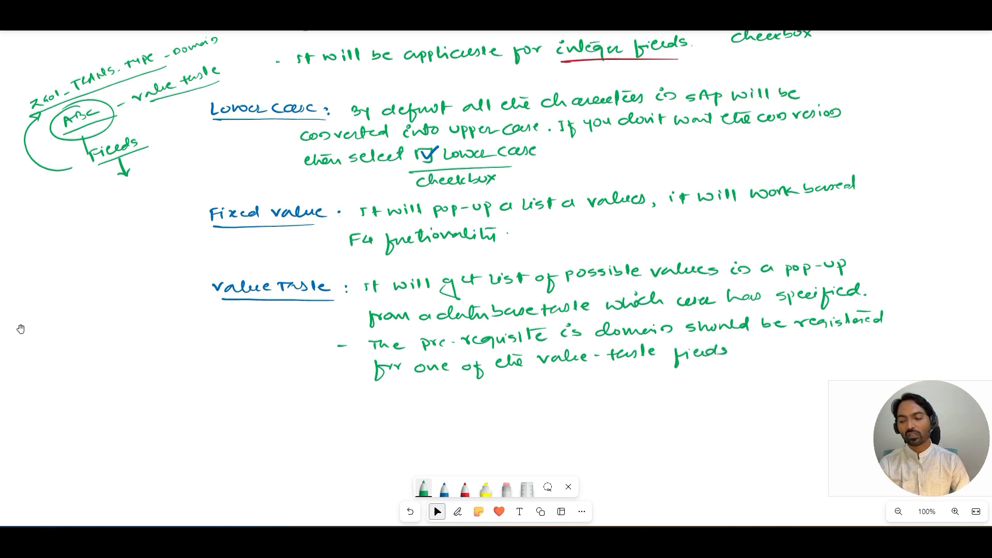
# Step: Return to SAP, open domain ZG01_GENDER from table ZG01_CUSTOMER and examine its Value Range tab and Value Table field
pyautogui.hotkey('alt', 'Tab')
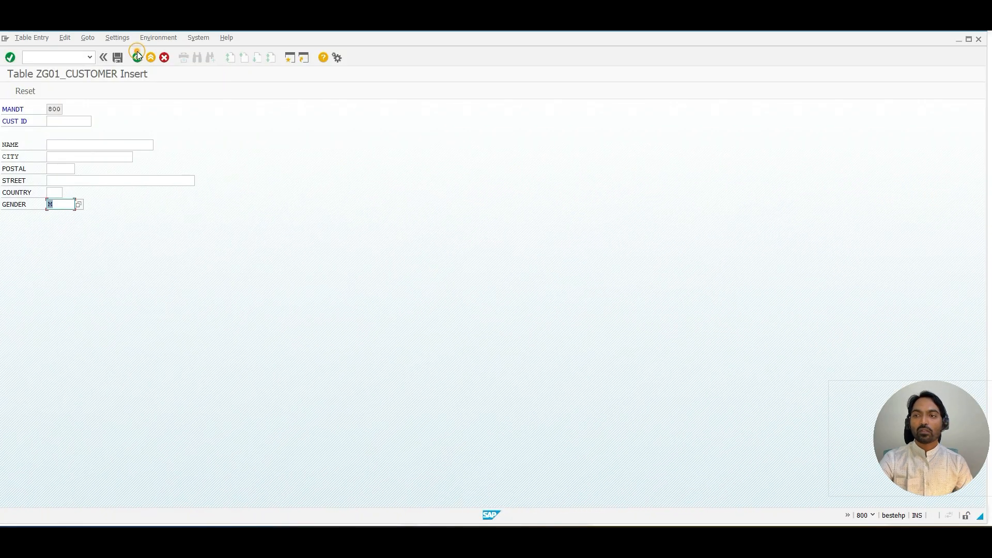
pyautogui.click(137, 56)
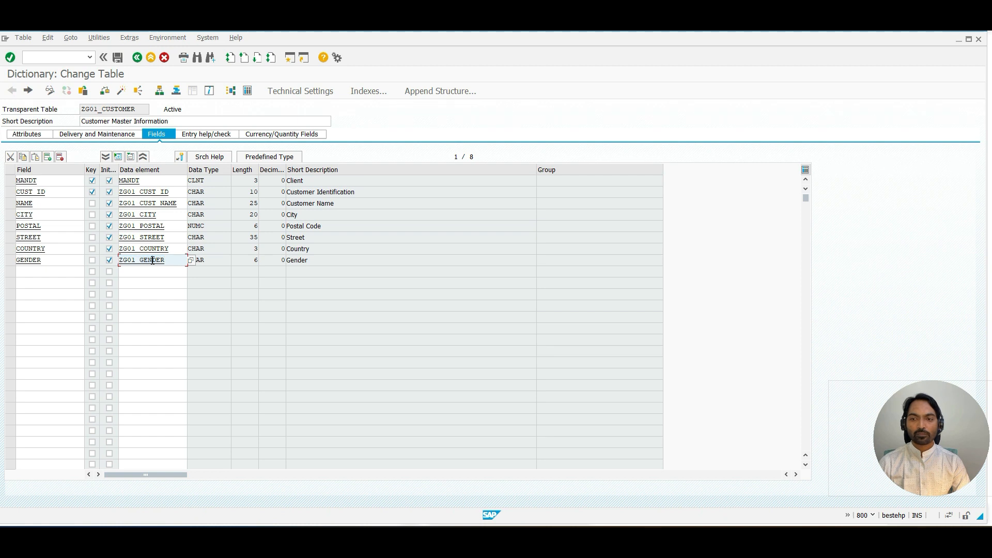
pyautogui.doubleClick(153, 260)
pyautogui.doubleClick(151, 169)
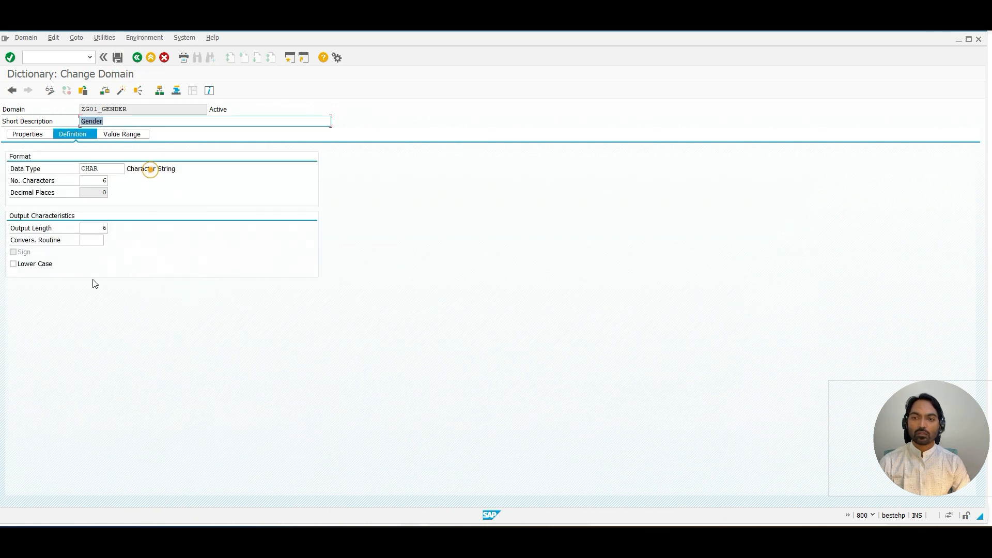
pyautogui.click(122, 134)
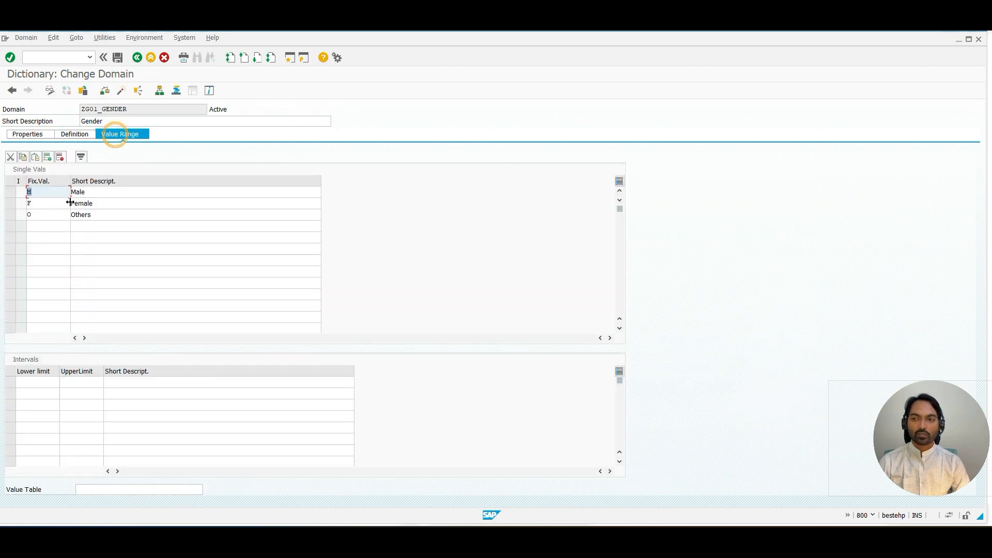
pyautogui.click(40, 204)
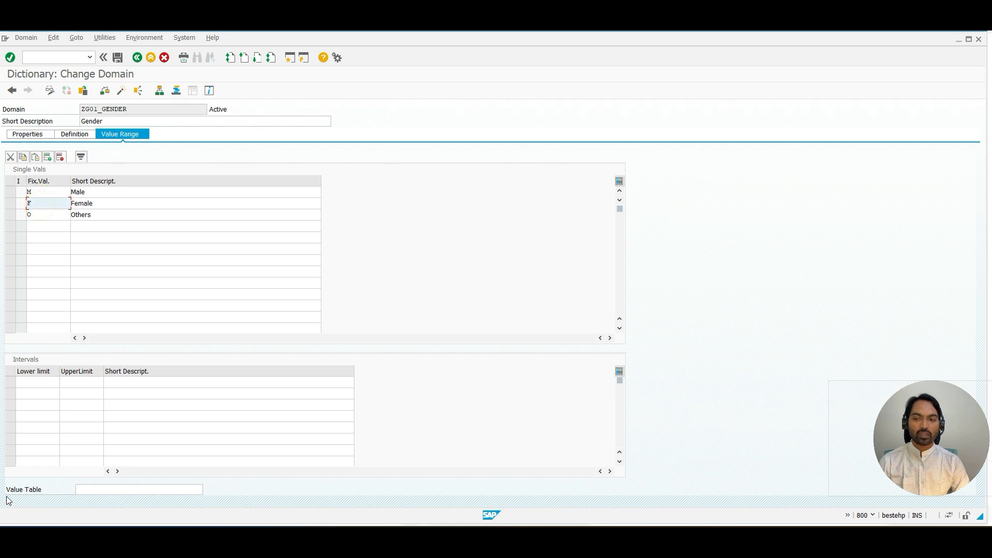
pyautogui.moveTo(6, 490); pyautogui.dragTo(63, 487)
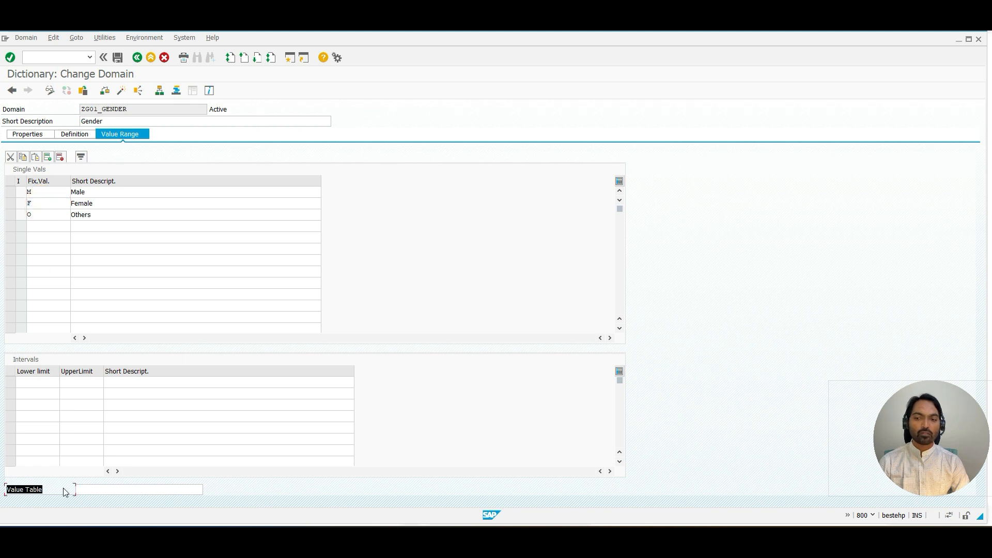
pyautogui.click(151, 489)
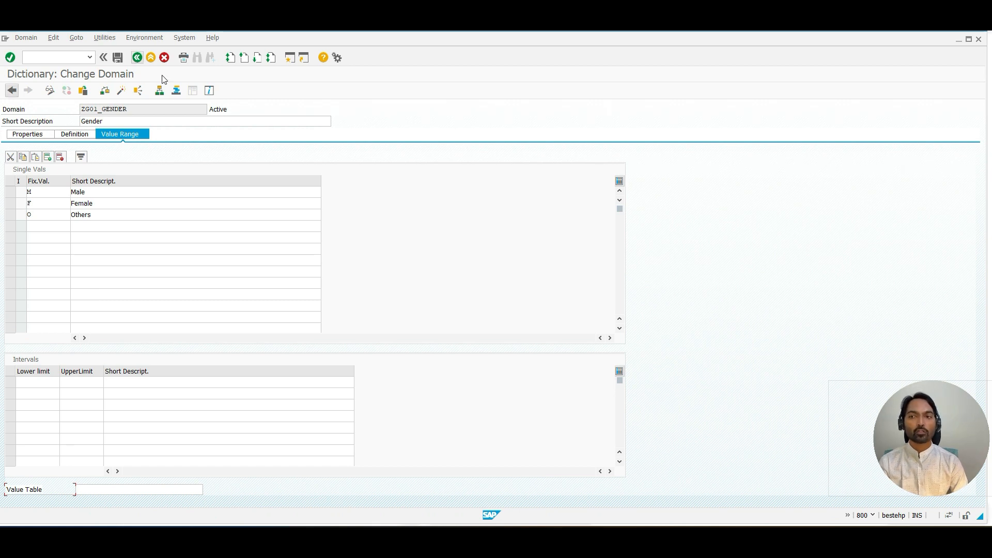
# Step: Switch to the whiteboard and write the headings "Check Table" and "Value Table" side by side, underlined
pyautogui.moveTo(135, 109); pyautogui.dragTo(90, 109)
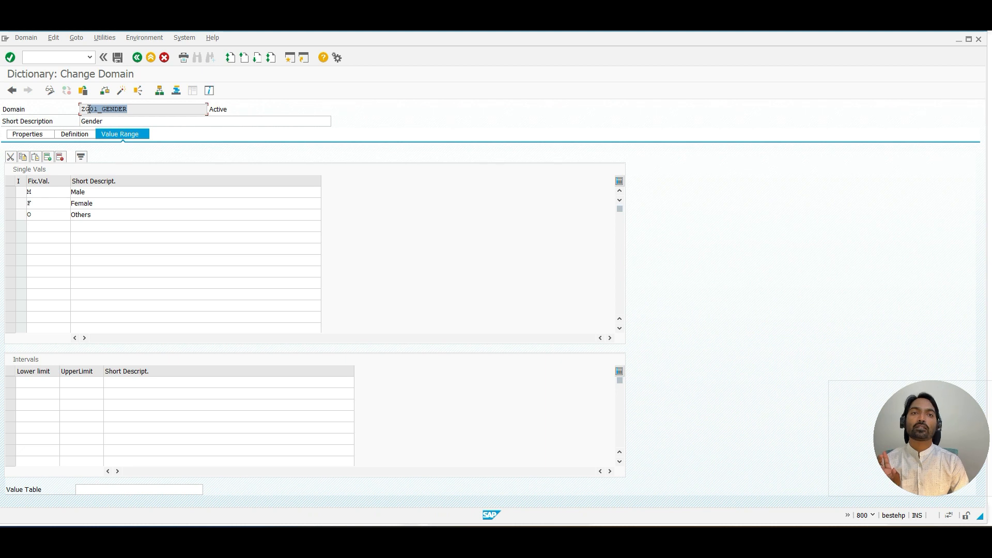
pyautogui.click(89, 109)
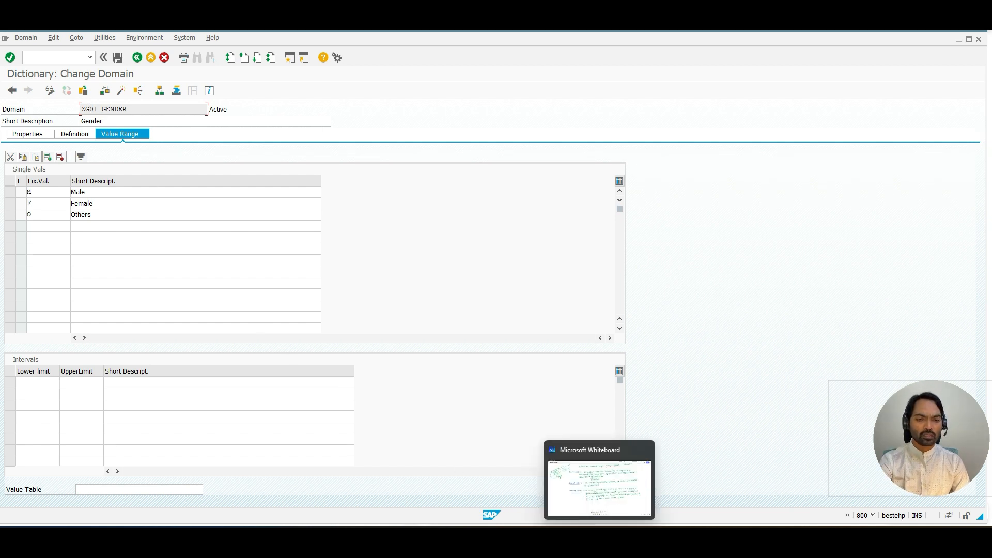
pyautogui.click(599, 539)
pyautogui.moveTo(457, 418); pyautogui.dragTo(434, 231)
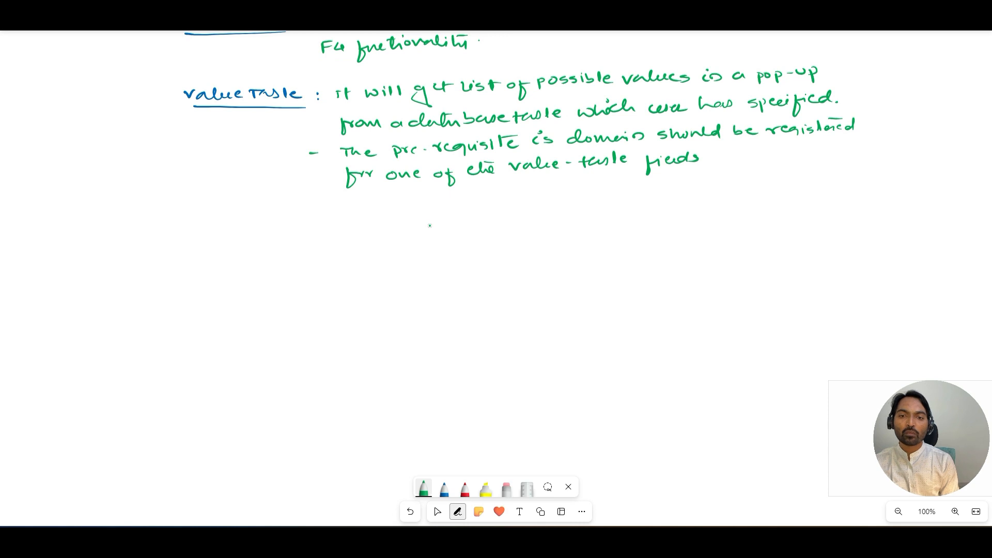
pyautogui.moveTo(331, 226)
pyautogui.mouseDown()
pyautogui.moveTo(433, 211)
pyautogui.moveTo(475, 218)
pyautogui.moveTo(474, 236)
pyautogui.mouseUp()
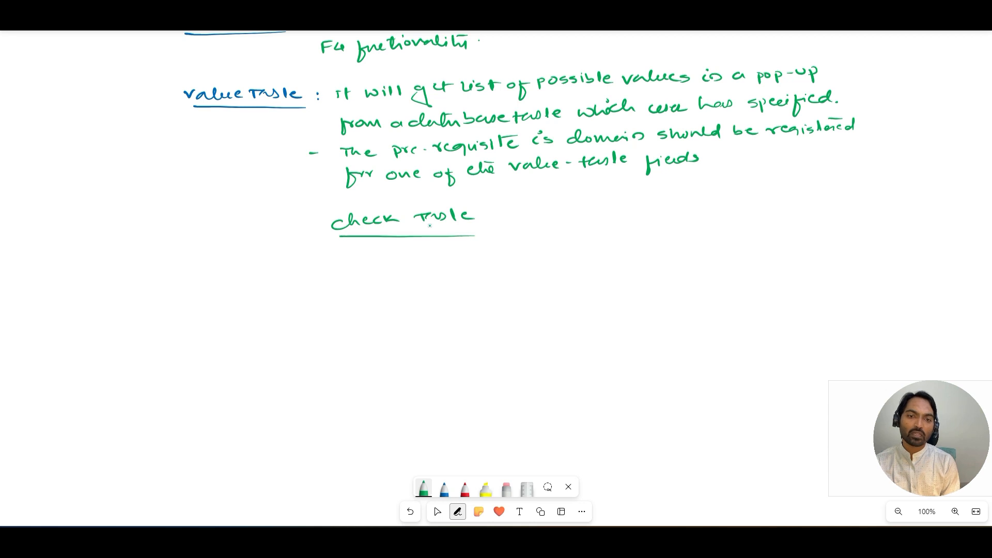
pyautogui.moveTo(614, 212); pyautogui.dragTo(755, 211)
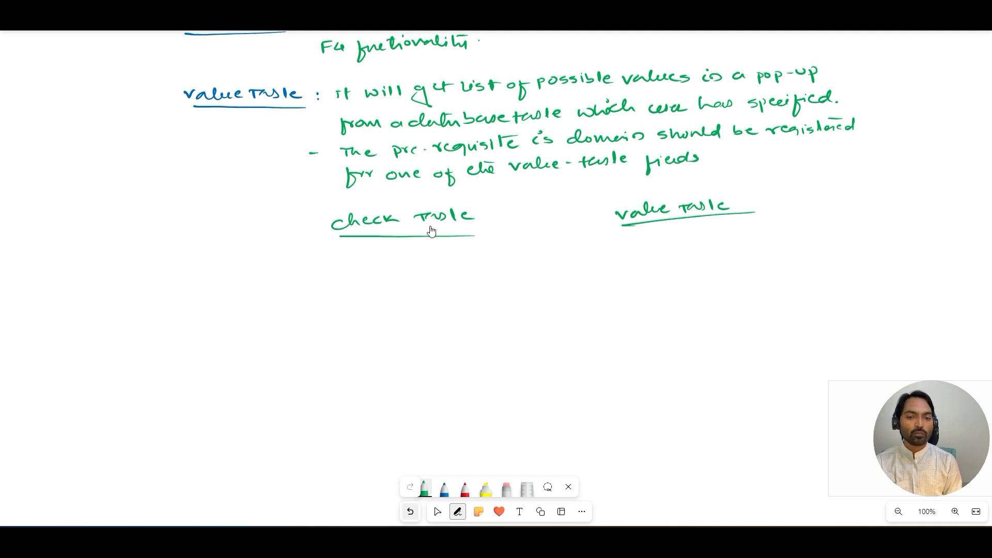
# Step: Under Check Table, write in light blue "- It validate the data at field level." and underline field level
pyautogui.hotkey('ctrl', 'z')
pyautogui.hotkey('ctrl', 'y')
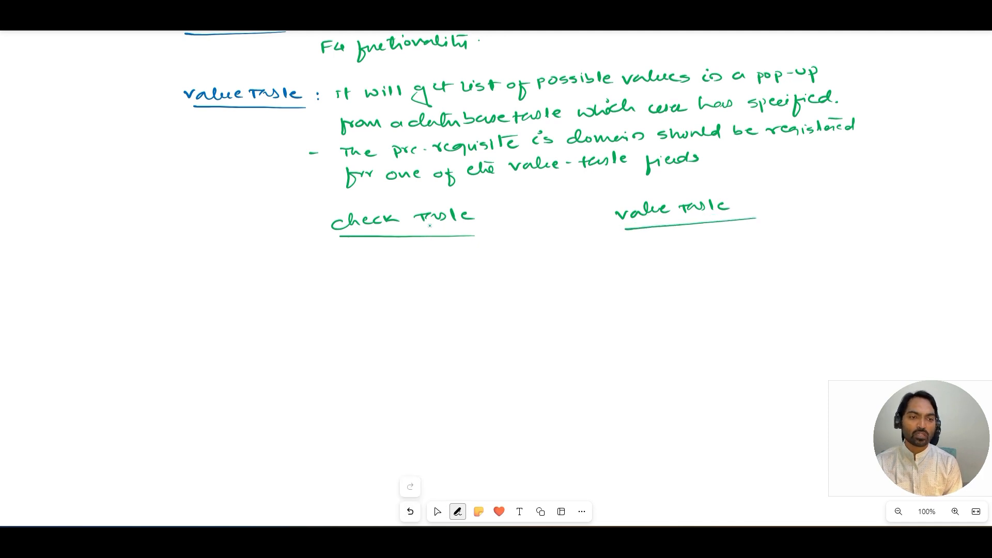
pyautogui.click(458, 511)
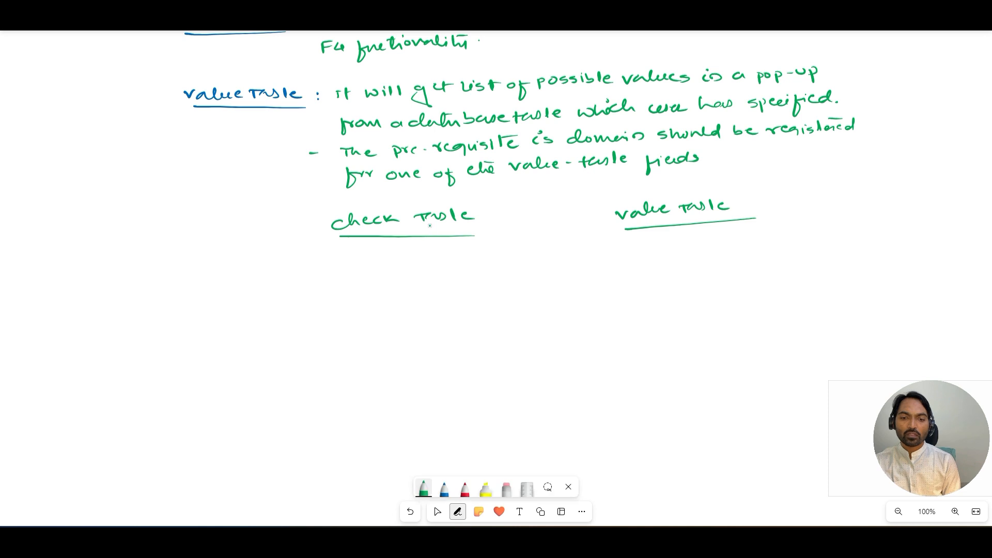
pyautogui.click(424, 488)
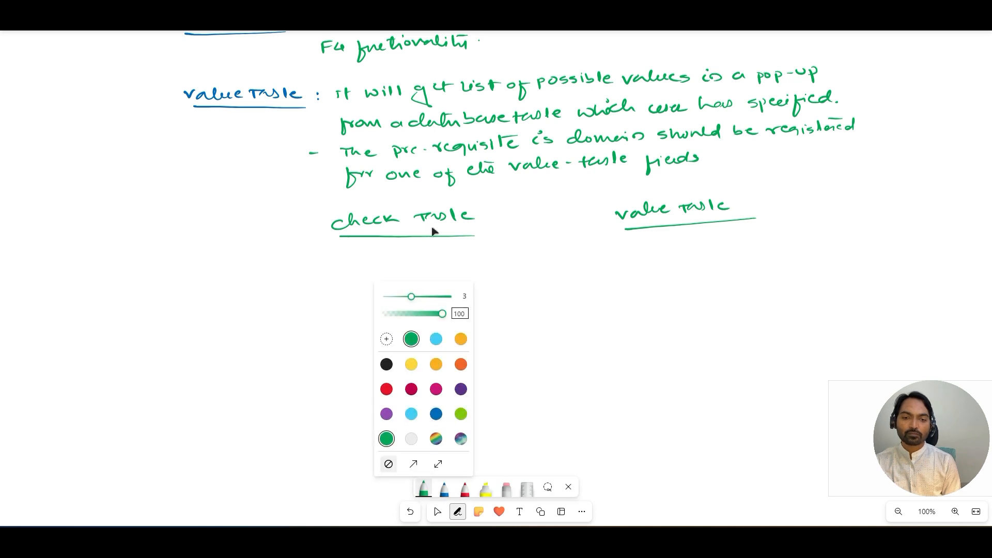
pyautogui.click(436, 339)
pyautogui.moveTo(300, 260)
pyautogui.mouseDown()
pyautogui.moveTo(451, 261)
pyautogui.moveTo(552, 242)
pyautogui.mouseUp()
pyautogui.moveTo(337, 281)
pyautogui.mouseDown()
pyautogui.moveTo(370, 297)
pyautogui.moveTo(416, 274)
pyautogui.moveTo(465, 284)
pyautogui.mouseUp()
pyautogui.moveTo(464, 283); pyautogui.dragTo(471, 279)
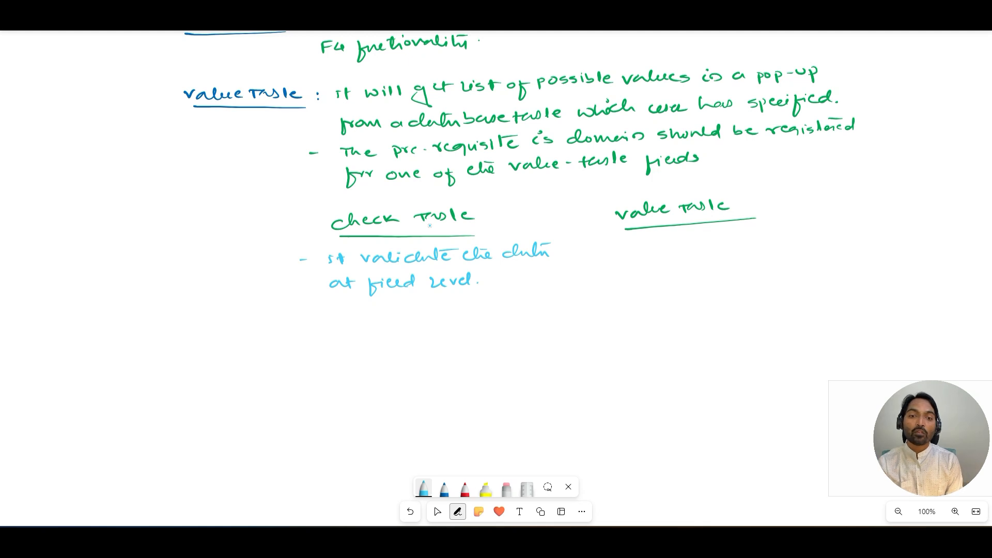
pyautogui.moveTo(380, 298); pyautogui.dragTo(471, 292)
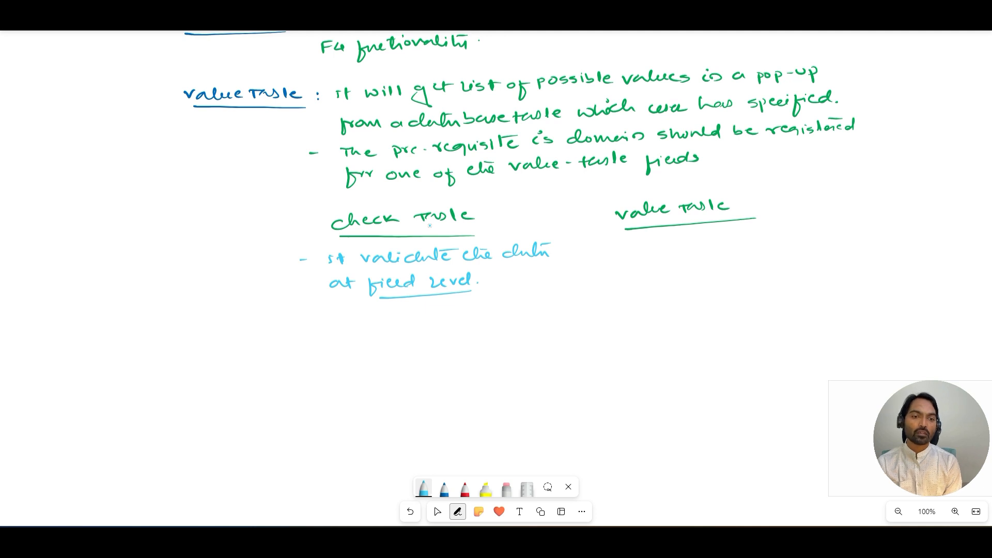
# Step: Under Value Table, write "- It validate the data at domain level."
pyautogui.moveTo(634, 240)
pyautogui.mouseDown()
pyautogui.moveTo(637, 250)
pyautogui.moveTo(662, 241)
pyautogui.moveTo(787, 241)
pyautogui.moveTo(842, 222)
pyautogui.moveTo(850, 237)
pyautogui.mouseUp()
pyautogui.moveTo(840, 223); pyautogui.dragTo(855, 220)
pyautogui.moveTo(627, 270)
pyautogui.mouseDown()
pyautogui.moveTo(652, 274)
pyautogui.moveTo(687, 258)
pyautogui.moveTo(778, 265)
pyautogui.mouseUp()
pyautogui.moveTo(781, 261); pyautogui.dragTo(798, 249)
pyautogui.moveTo(806, 261); pyautogui.dragTo(808, 262)
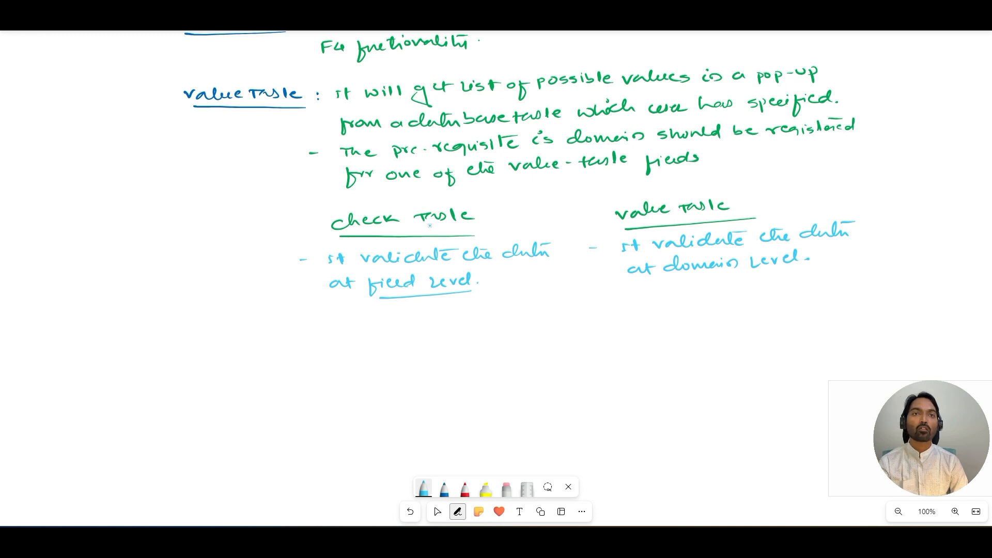
# Step: Switch back to domain ZG01_GENDER and enter ABC as its value table
pyautogui.hotkey('alt', 'Tab')
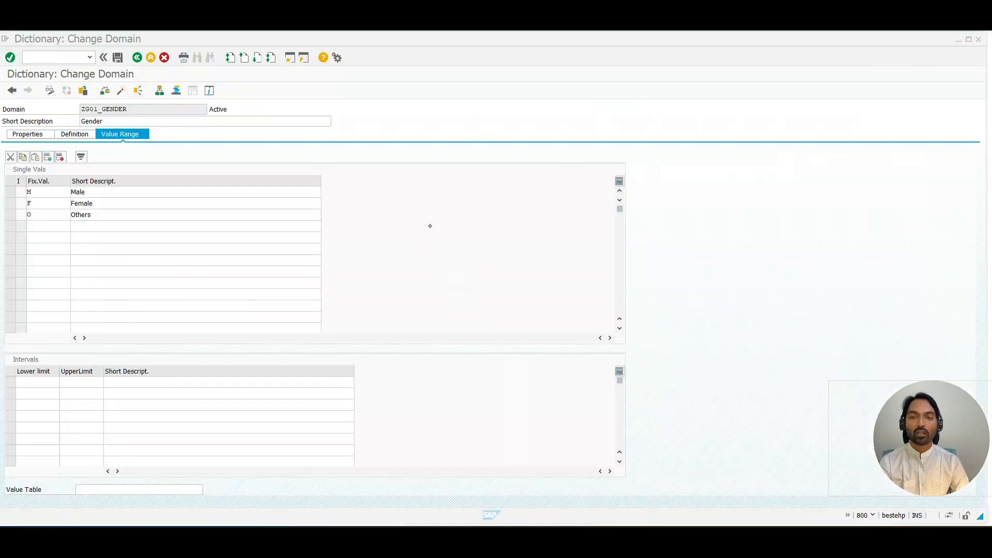
pyautogui.doubleClick(138, 111)
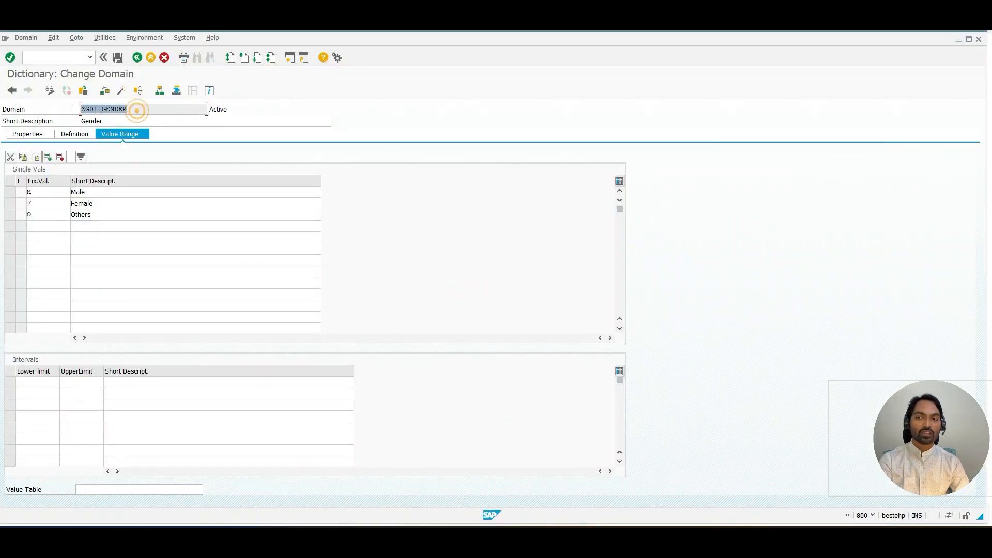
pyautogui.click(111, 489)
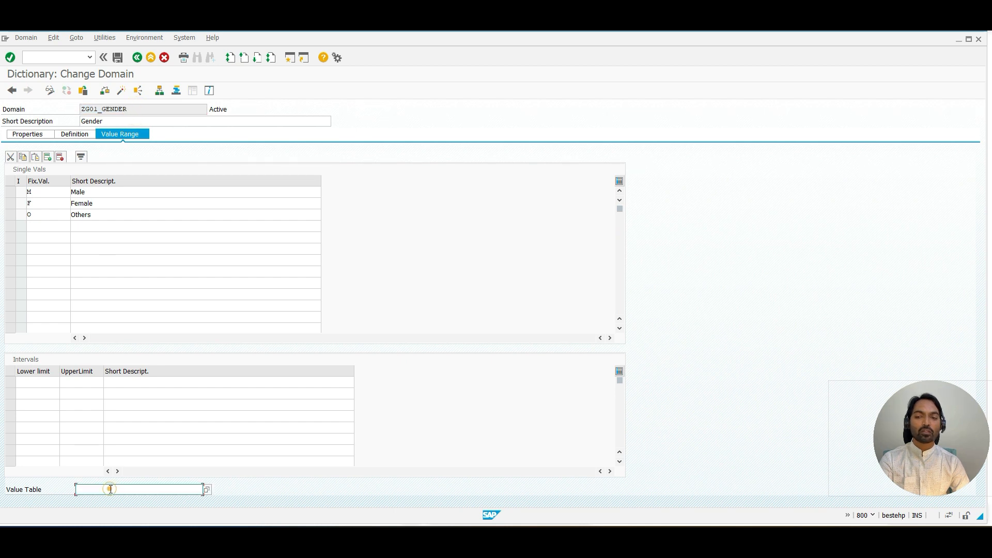
pyautogui.write('ABC')
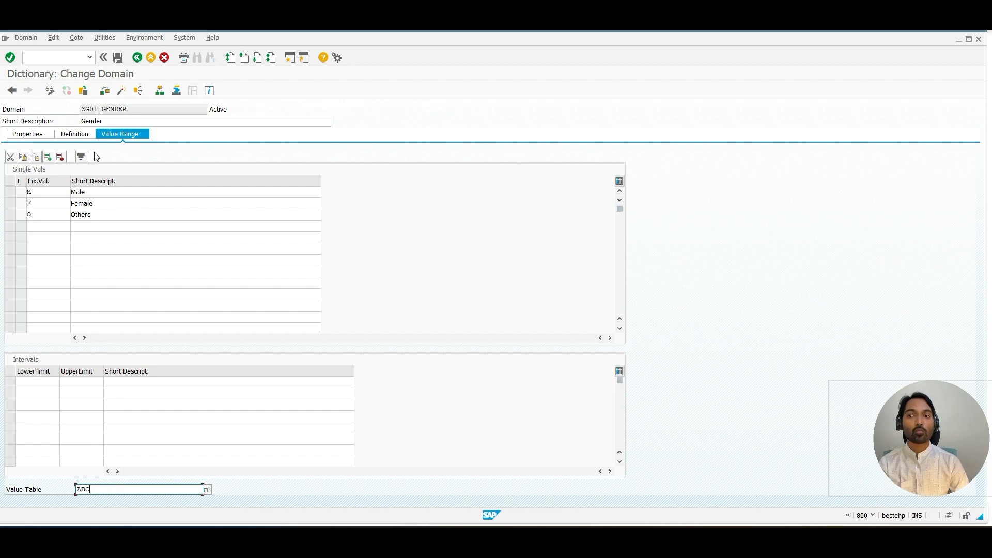
# Step: Switch to the whiteboard and, under Check Table, write "- Foreign key relationship is not automatic, we must provide check table name."
pyautogui.moveTo(124, 108); pyautogui.dragTo(90, 106)
pyautogui.click(90, 106)
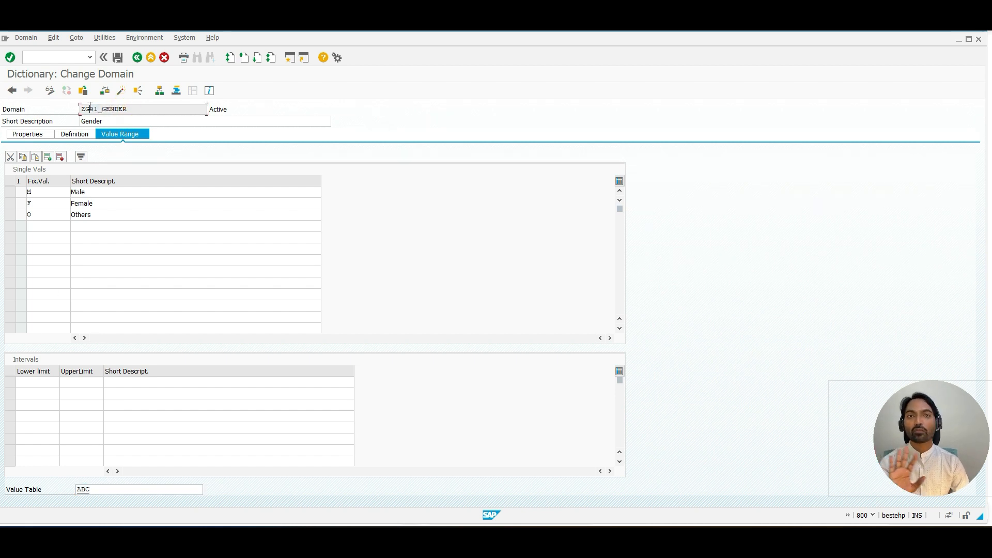
pyautogui.hotkey('alt', 'Tab')
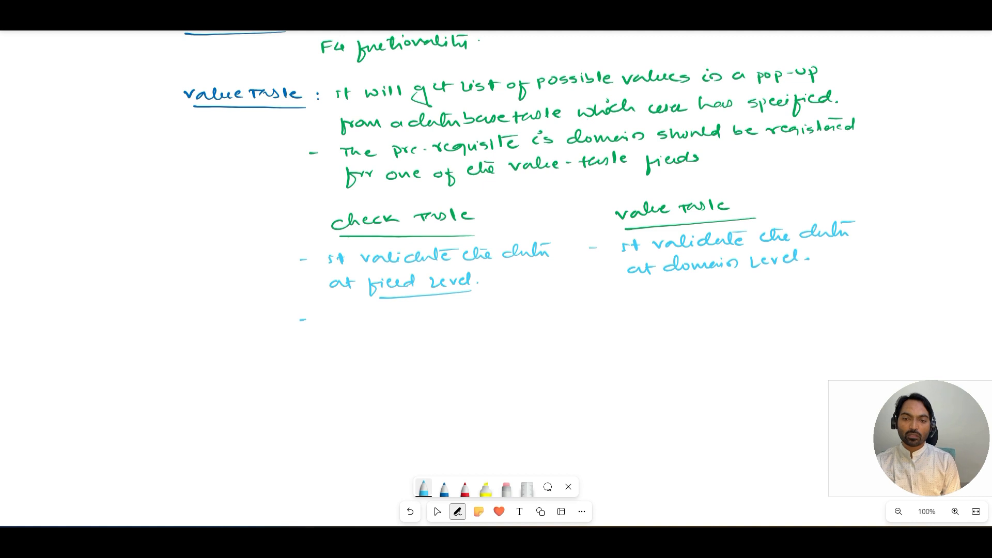
pyautogui.moveTo(334, 316)
pyautogui.mouseDown()
pyautogui.moveTo(391, 325)
pyautogui.moveTo(452, 313)
pyautogui.moveTo(451, 323)
pyautogui.moveTo(519, 301)
pyautogui.moveTo(551, 306)
pyautogui.mouseUp()
pyautogui.moveTo(552, 312)
pyautogui.mouseDown()
pyautogui.moveTo(561, 302)
pyautogui.moveTo(580, 309)
pyautogui.mouseUp()
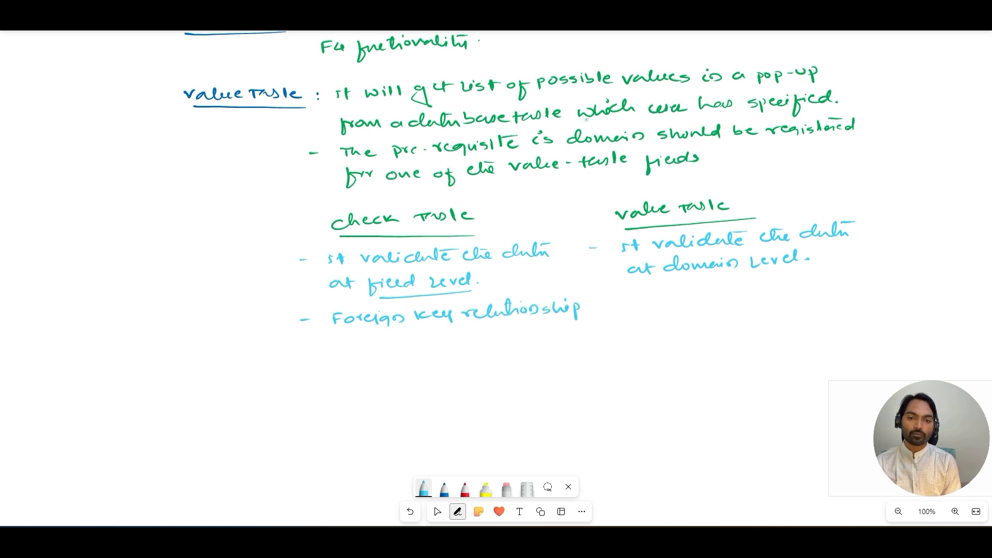
pyautogui.moveTo(336, 338); pyautogui.dragTo(380, 341)
pyautogui.moveTo(378, 341); pyautogui.dragTo(395, 348)
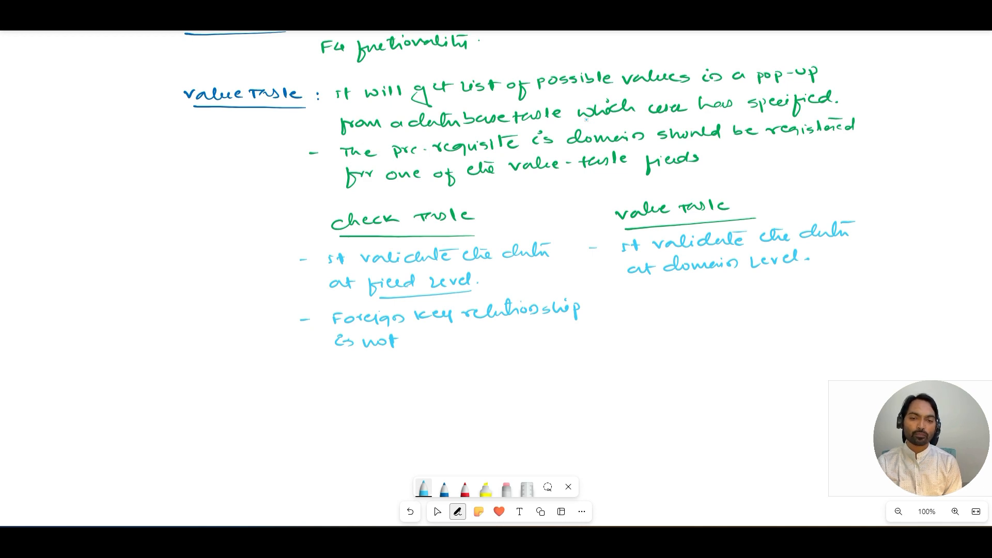
pyautogui.moveTo(405, 341)
pyautogui.mouseDown()
pyautogui.moveTo(487, 341)
pyautogui.moveTo(493, 328)
pyautogui.moveTo(511, 341)
pyautogui.moveTo(590, 338)
pyautogui.mouseUp()
pyautogui.moveTo(586, 333); pyautogui.dragTo(595, 331)
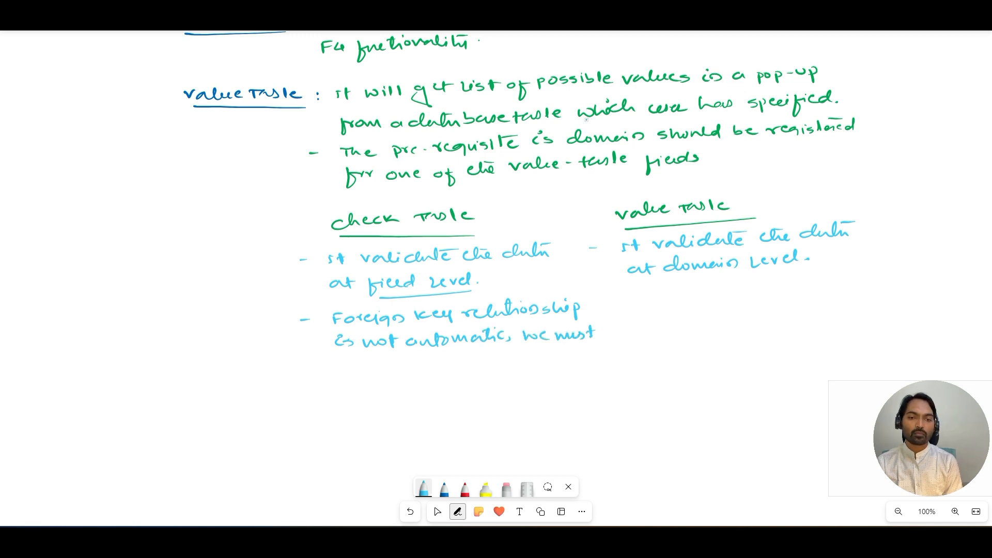
pyautogui.moveTo(337, 359)
pyautogui.mouseDown()
pyautogui.moveTo(337, 373)
pyautogui.moveTo(480, 369)
pyautogui.mouseUp()
pyautogui.moveTo(477, 362); pyautogui.dragTo(486, 361)
pyautogui.moveTo(489, 359); pyautogui.dragTo(496, 361)
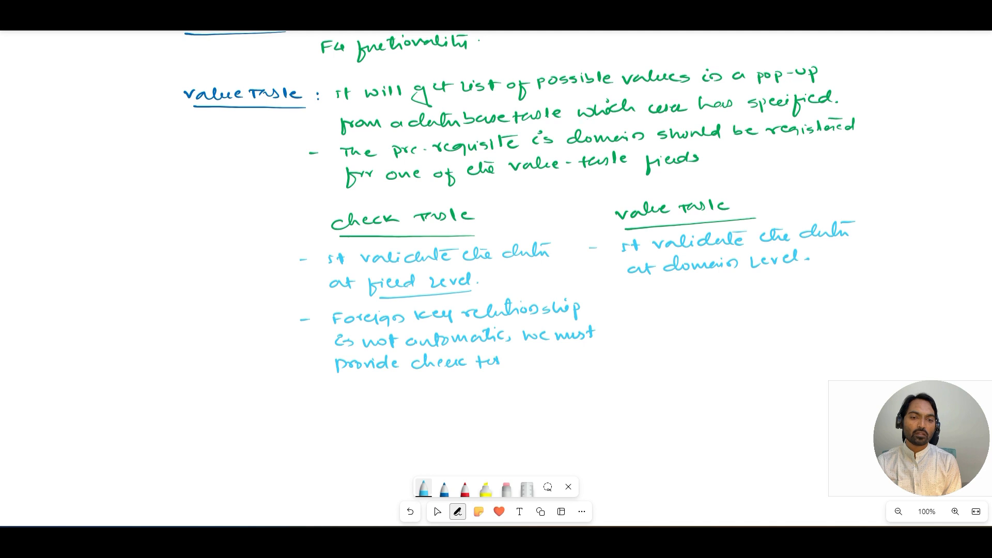
pyautogui.moveTo(498, 358); pyautogui.dragTo(497, 364)
pyautogui.moveTo(509, 353)
pyautogui.mouseDown()
pyautogui.moveTo(510, 364)
pyautogui.moveTo(559, 362)
pyautogui.mouseUp()
pyautogui.moveTo(559, 357); pyautogui.dragTo(573, 362)
pyautogui.moveTo(574, 358); pyautogui.dragTo(586, 359)
pyautogui.click(590, 358)
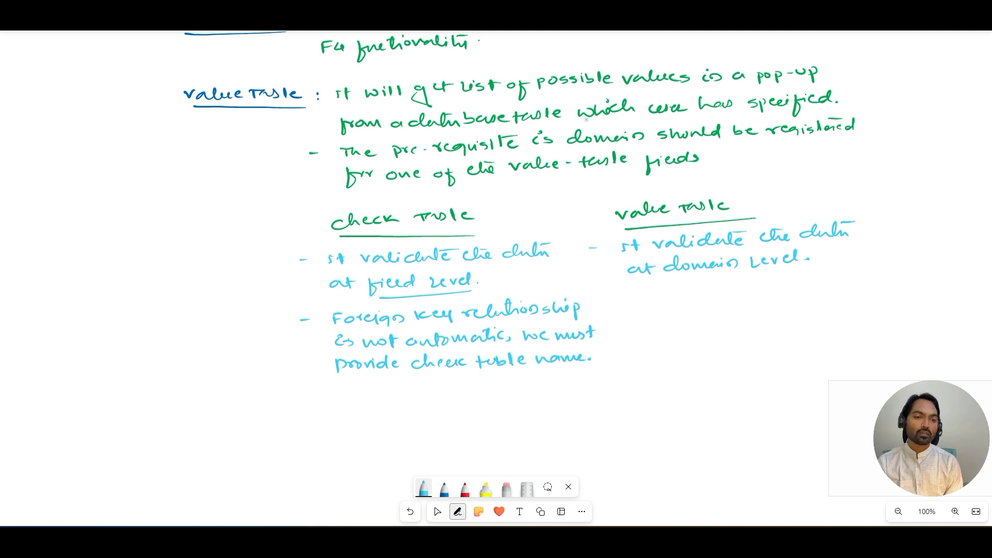
# Step: Under Value Table, write "- FK is automatic."
pyautogui.moveTo(639, 295); pyautogui.dragTo(637, 305)
pyautogui.moveTo(636, 294); pyautogui.dragTo(651, 302)
pyautogui.moveTo(665, 294)
pyautogui.mouseDown()
pyautogui.moveTo(664, 303)
pyautogui.moveTo(733, 298)
pyautogui.mouseUp()
pyautogui.moveTo(735, 290); pyautogui.dragTo(770, 285)
pyautogui.moveTo(767, 291); pyautogui.dragTo(796, 293)
pyautogui.click(814, 291)
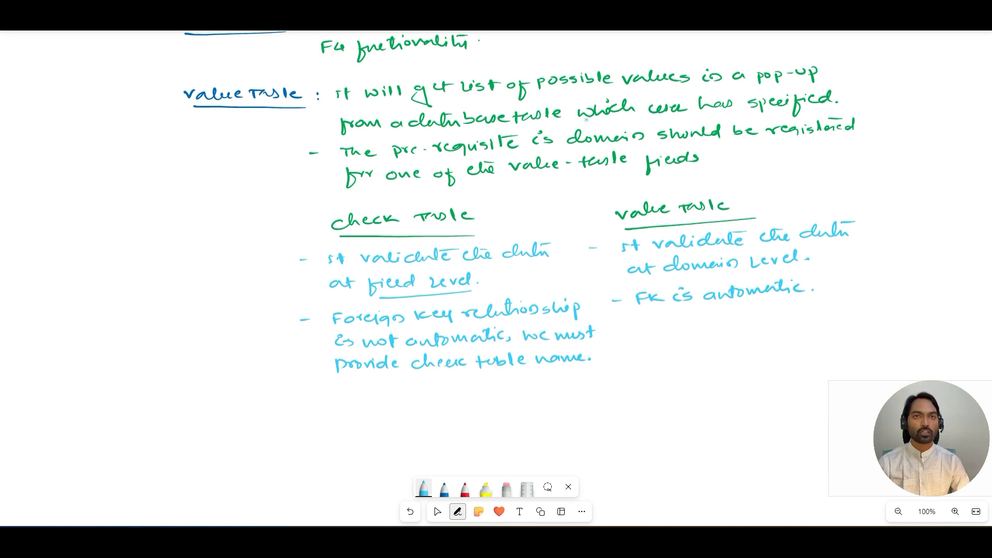
# Step: Scroll the board down and, with the dark blue pen, write the underlined heading "Conversion routine :"
pyautogui.press('Escape')
pyautogui.moveTo(119, 309)
pyautogui.mouseDown()
pyautogui.moveTo(100, 188)
pyautogui.moveTo(129, 123)
pyautogui.mouseUp()
pyautogui.hotkey('alt', 'w')
pyautogui.hotkey('alt', 'w')
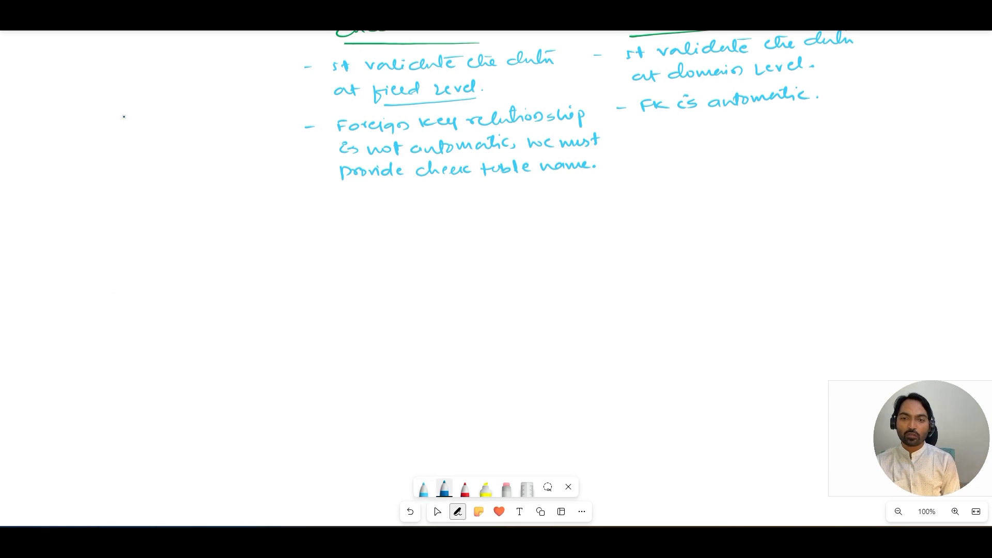
pyautogui.moveTo(189, 223); pyautogui.dragTo(271, 223)
pyautogui.moveTo(272, 226); pyautogui.dragTo(365, 221)
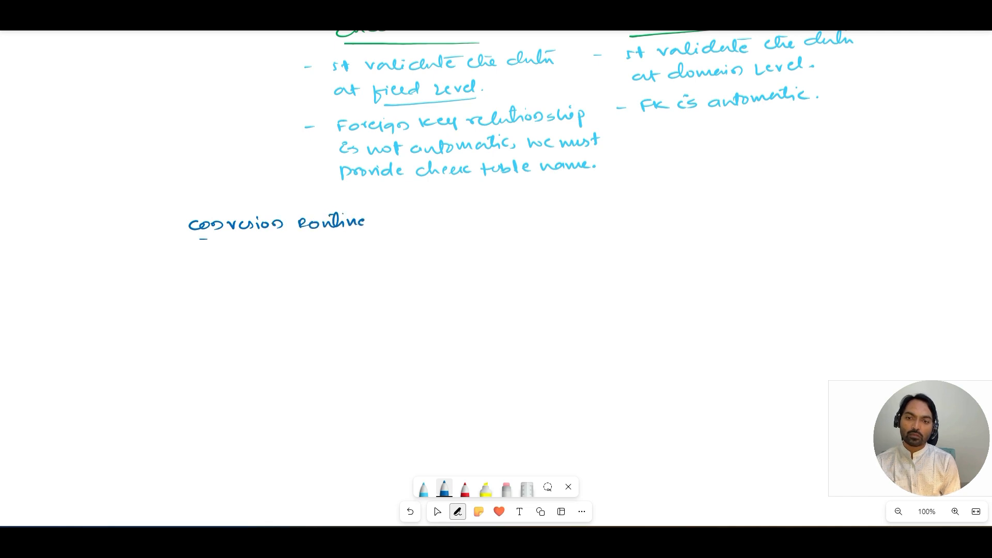
pyautogui.moveTo(206, 240); pyautogui.dragTo(357, 237)
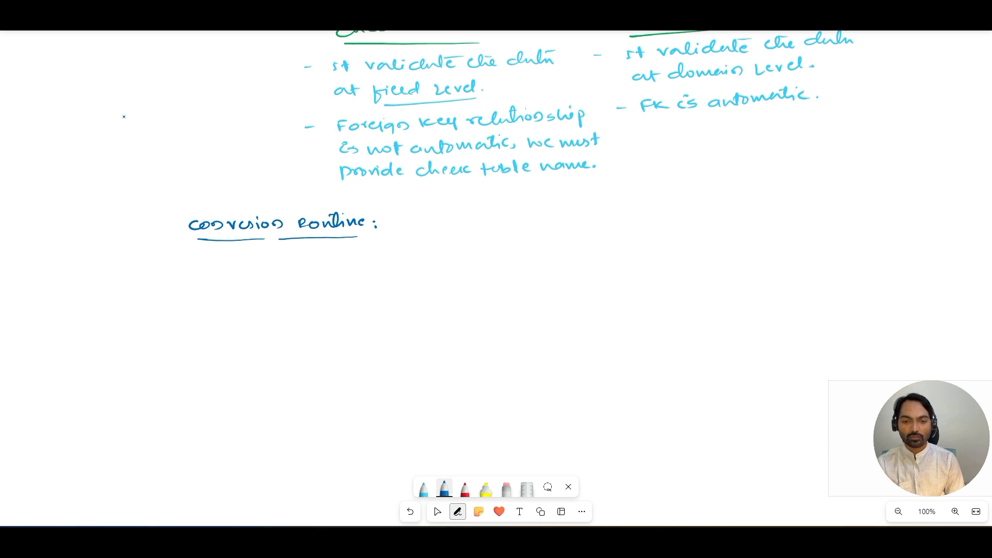
# Step: Switch to a green pen and write "It will convert the data from SAP internal format into external and vice versa."
pyautogui.click(423, 488)
pyautogui.click(424, 489)
pyautogui.click(436, 339)
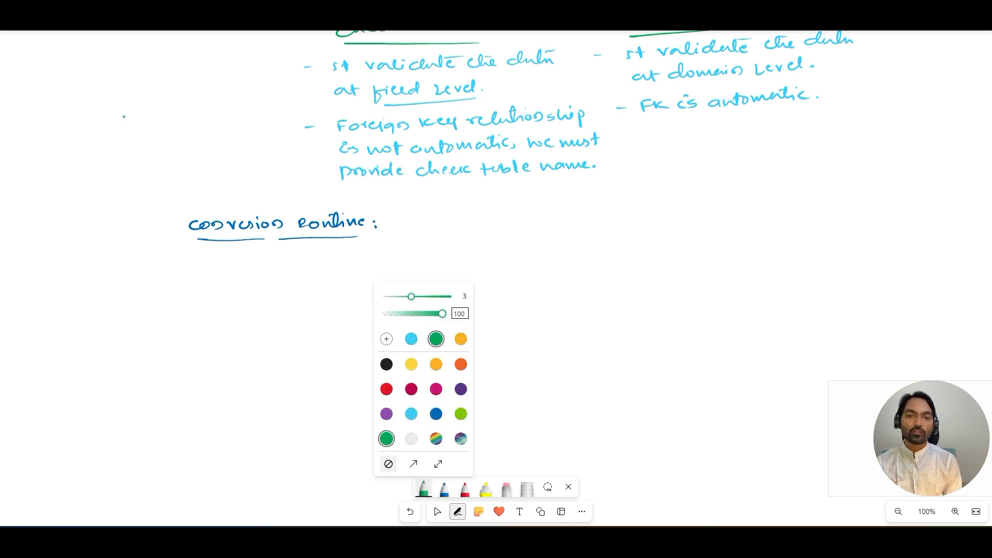
pyautogui.moveTo(403, 217)
pyautogui.mouseDown()
pyautogui.moveTo(414, 229)
pyautogui.moveTo(419, 219)
pyautogui.mouseUp()
pyautogui.moveTo(434, 216)
pyautogui.mouseDown()
pyautogui.moveTo(442, 226)
pyautogui.moveTo(453, 217)
pyautogui.mouseUp()
pyautogui.moveTo(457, 219); pyautogui.dragTo(495, 227)
pyautogui.moveTo(504, 220); pyautogui.dragTo(646, 217)
pyautogui.moveTo(646, 201); pyautogui.dragTo(660, 218)
pyautogui.moveTo(642, 203)
pyautogui.mouseDown()
pyautogui.moveTo(654, 202)
pyautogui.moveTo(668, 224)
pyautogui.mouseUp()
pyautogui.moveTo(673, 212)
pyautogui.mouseDown()
pyautogui.moveTo(726, 212)
pyautogui.moveTo(748, 200)
pyautogui.mouseUp()
pyautogui.moveTo(748, 200); pyautogui.dragTo(755, 206)
pyautogui.moveTo(764, 202); pyautogui.dragTo(764, 216)
pyautogui.moveTo(764, 203); pyautogui.dragTo(791, 206)
pyautogui.moveTo(796, 194)
pyautogui.mouseDown()
pyautogui.moveTo(797, 206)
pyautogui.moveTo(845, 192)
pyautogui.moveTo(821, 190)
pyautogui.moveTo(861, 210)
pyautogui.mouseUp()
pyautogui.click(863, 192)
pyautogui.moveTo(870, 199); pyautogui.dragTo(910, 196)
pyautogui.moveTo(909, 187); pyautogui.dragTo(914, 199)
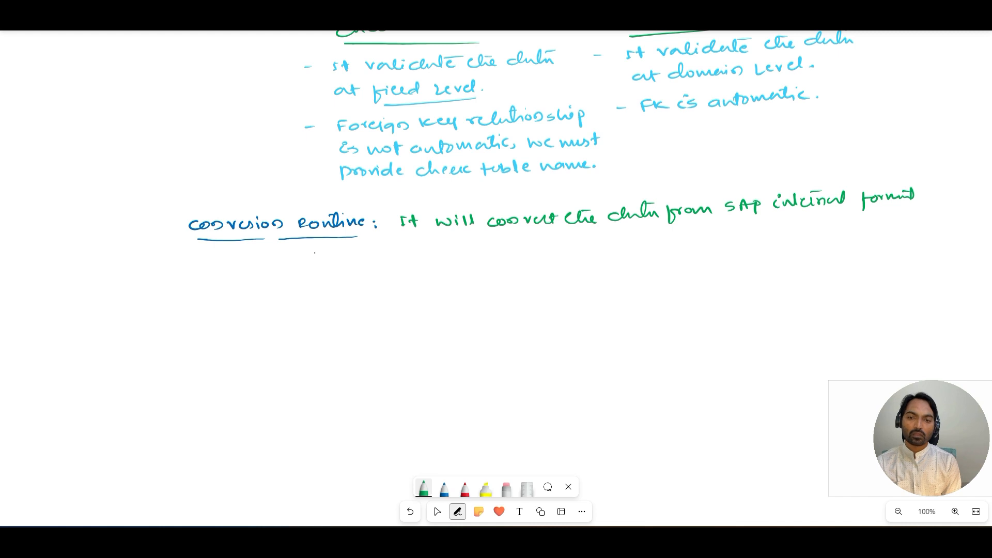
pyautogui.moveTo(312, 253)
pyautogui.mouseDown()
pyautogui.moveTo(380, 255)
pyautogui.moveTo(392, 244)
pyautogui.moveTo(411, 256)
pyautogui.moveTo(442, 253)
pyautogui.mouseUp()
pyautogui.moveTo(445, 250); pyautogui.dragTo(452, 256)
pyautogui.moveTo(406, 243)
pyautogui.mouseDown()
pyautogui.moveTo(501, 252)
pyautogui.moveTo(507, 237)
pyautogui.moveTo(561, 243)
pyautogui.mouseUp()
pyautogui.moveTo(570, 242); pyautogui.dragTo(629, 246)
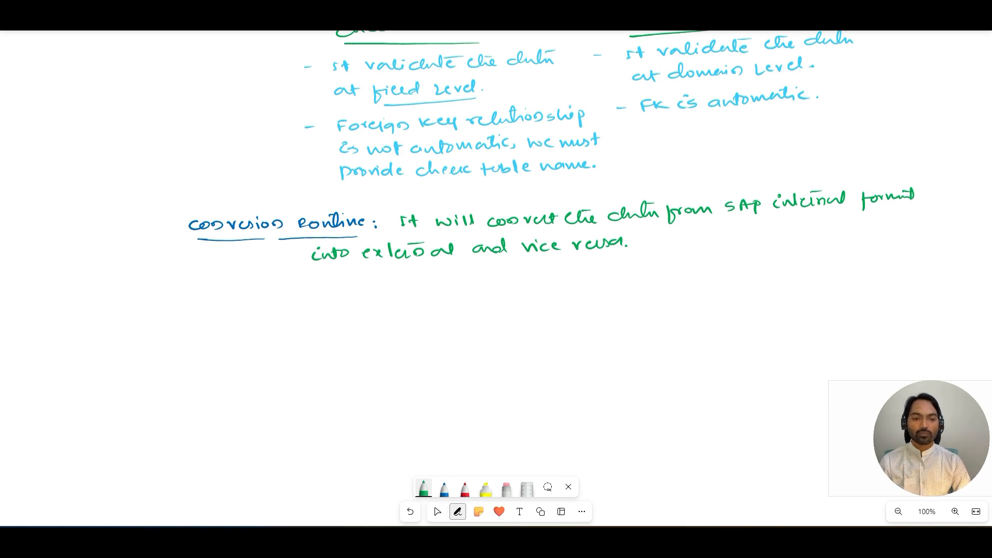
# Step: Return to domain ZG01_GENDER, cancel leaving it, and activate the domain
pyautogui.moveTo(576, 540)
pyautogui.moveTo(555, 508)
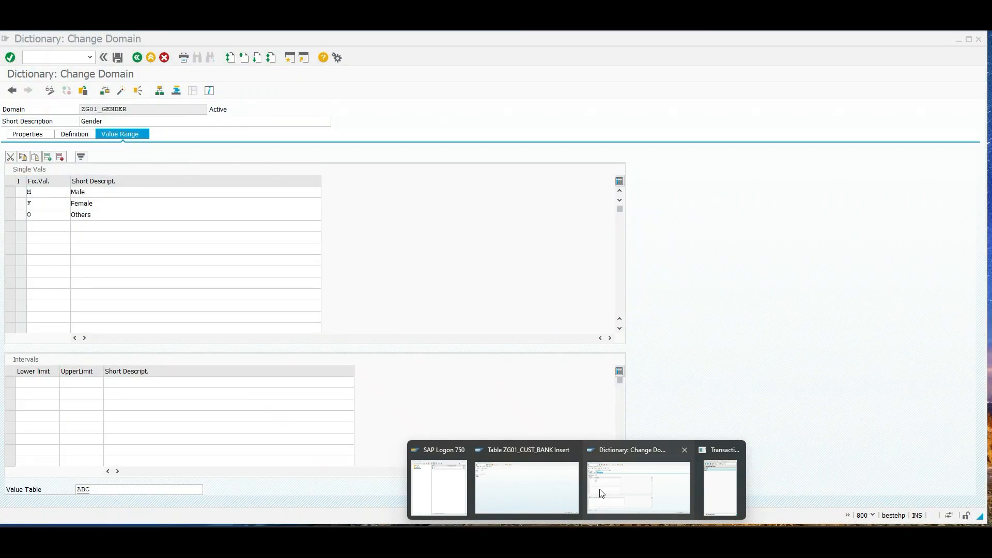
pyautogui.click(599, 488)
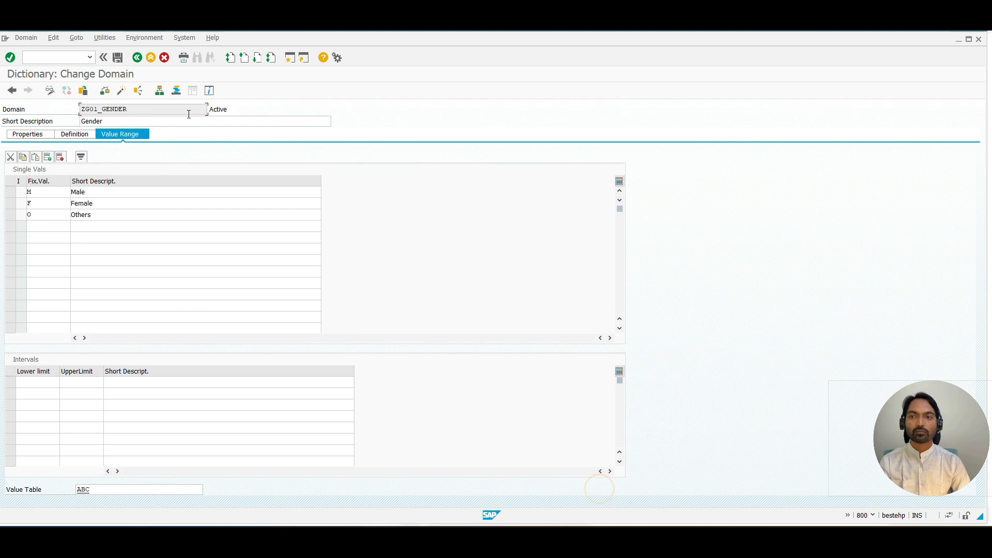
pyautogui.click(138, 58)
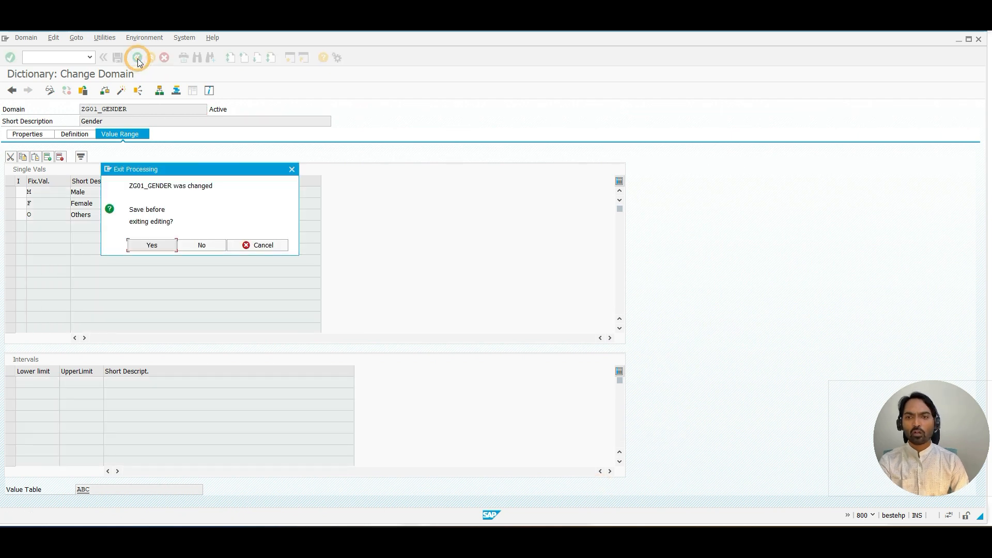
pyautogui.click(242, 245)
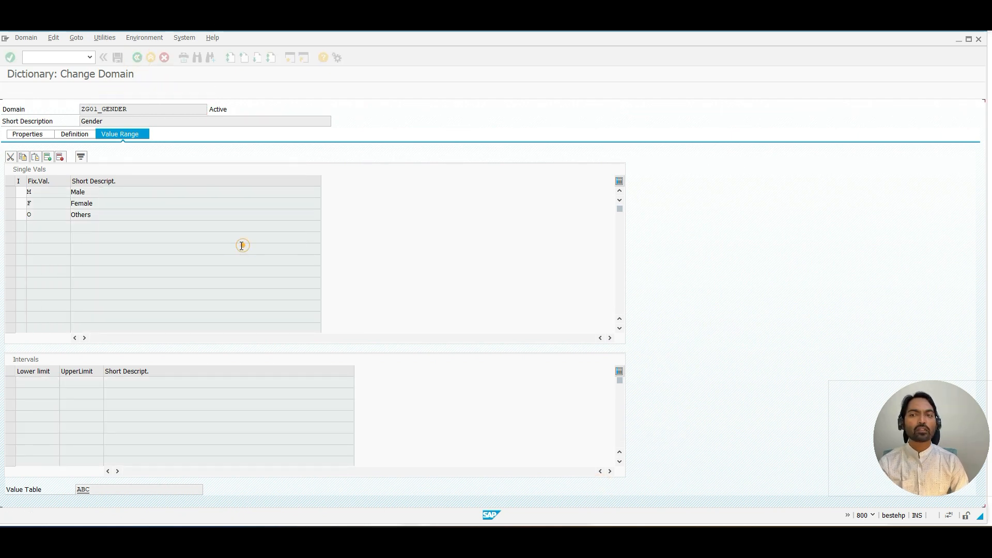
pyautogui.click(119, 94)
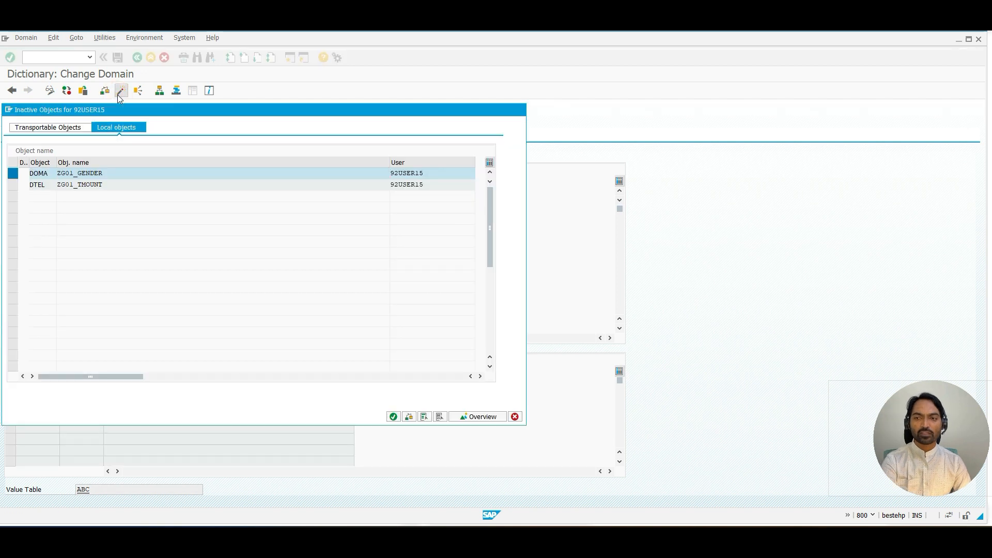
pyautogui.press('Return')
pyautogui.click(198, 231)
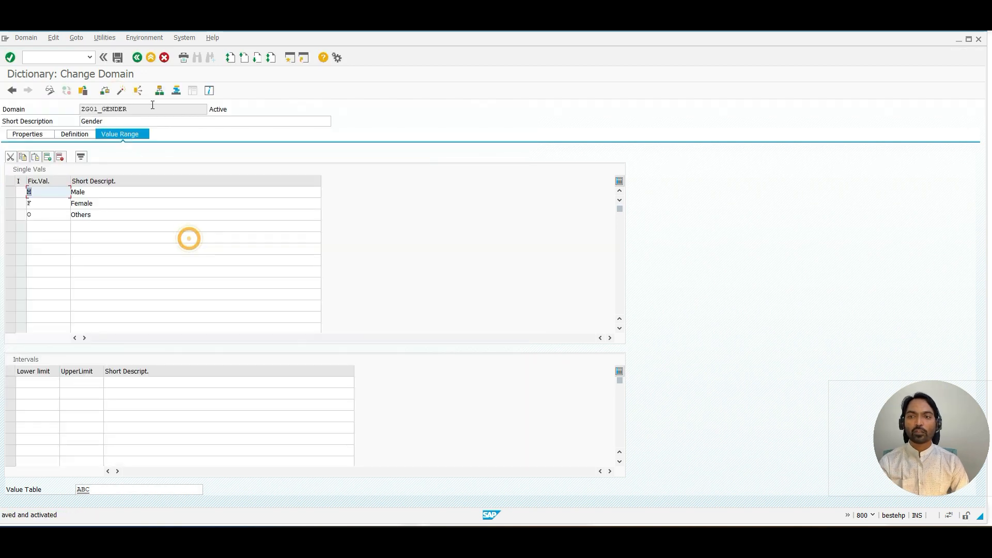
# Step: Examine the Conversion Routine field on the domain's Definition tab
pyautogui.click(137, 58)
pyautogui.doubleClick(147, 170)
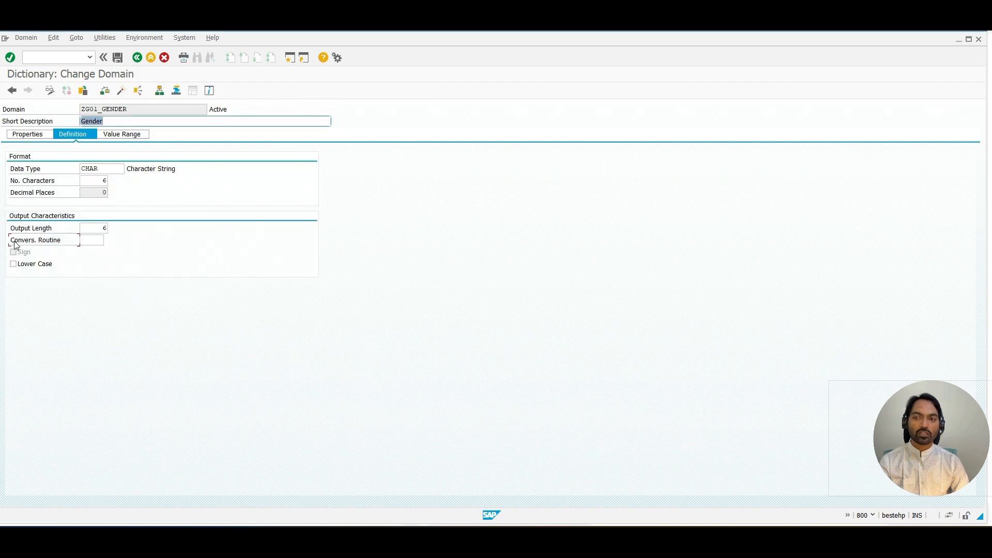
pyautogui.moveTo(15, 243); pyautogui.dragTo(68, 241)
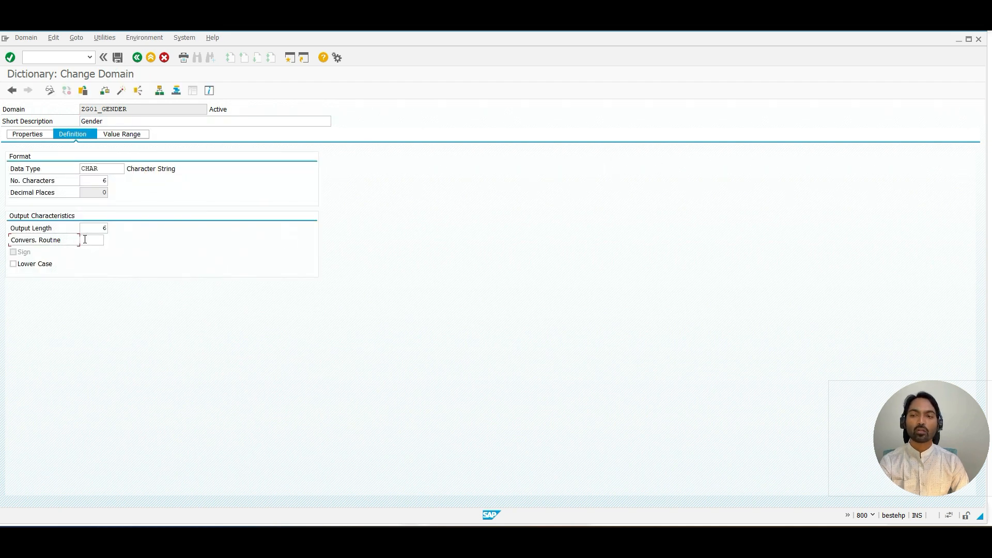
pyautogui.click(92, 239)
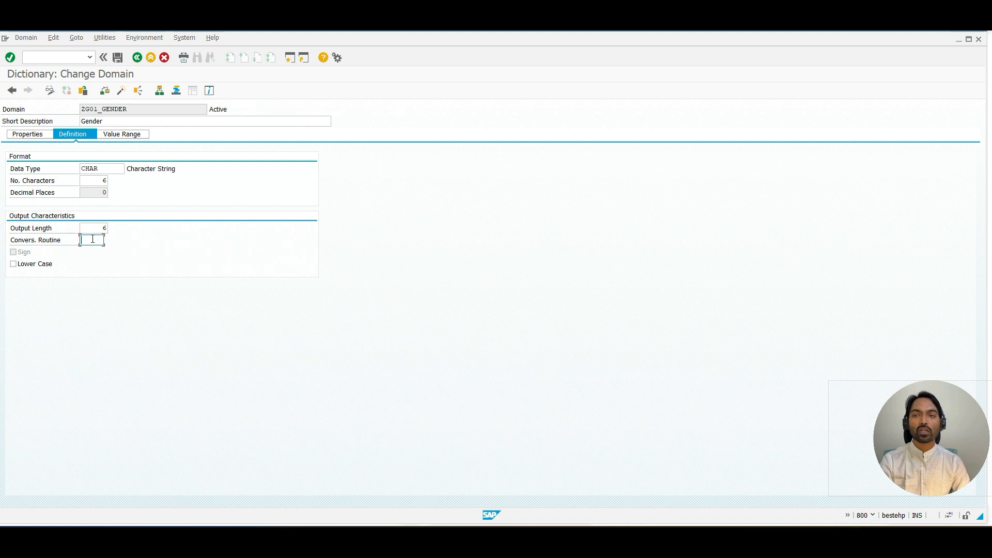
pyautogui.moveTo(128, 109); pyautogui.dragTo(104, 110)
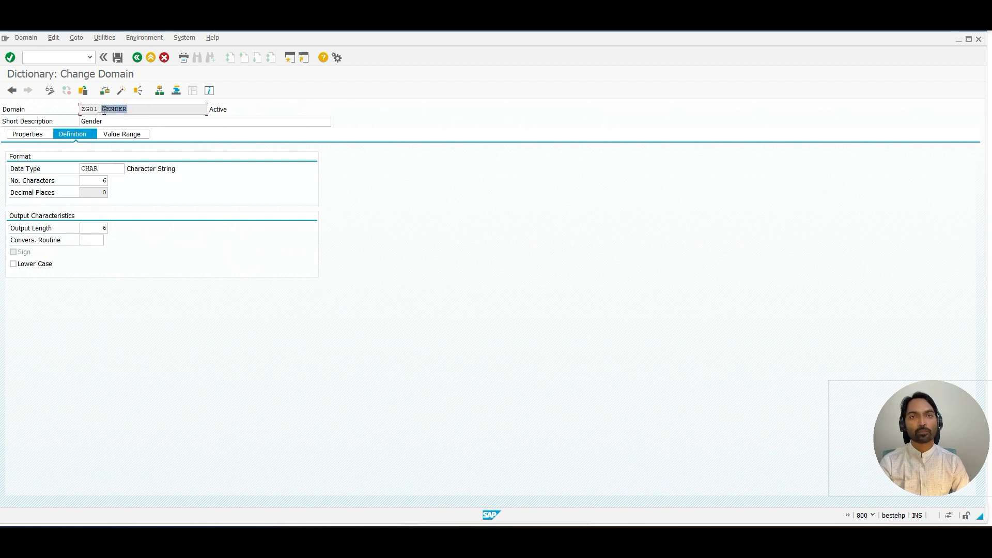
pyautogui.click(104, 110)
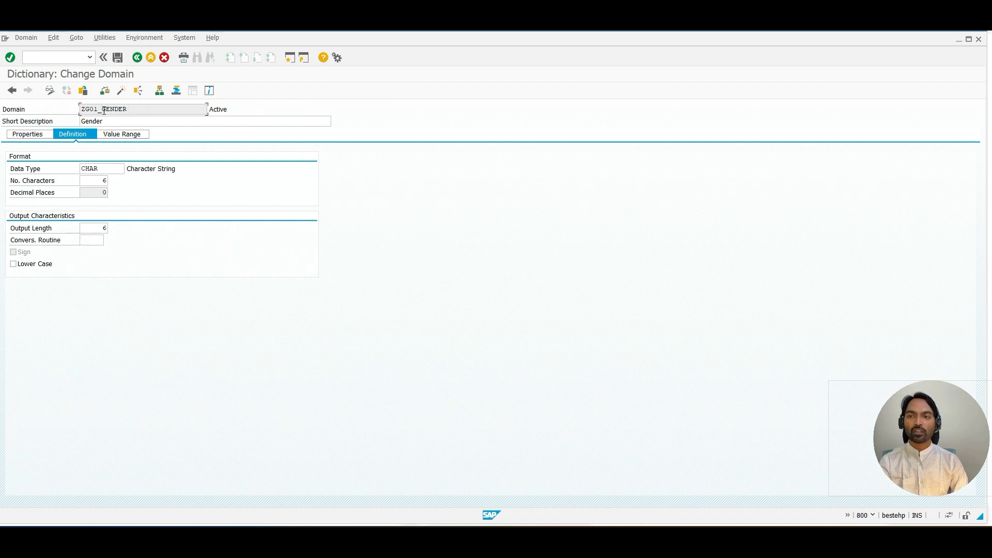
# Step: Go back to the ABAP Dictionary initial screen and display database table KNA1
pyautogui.click(136, 57)
pyautogui.click(137, 57)
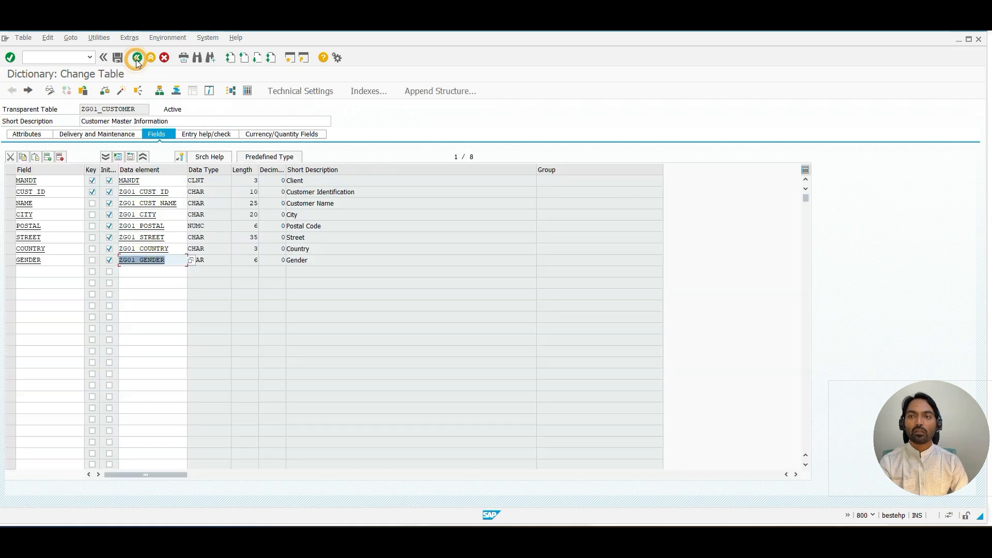
pyautogui.click(137, 59)
pyautogui.write('L')
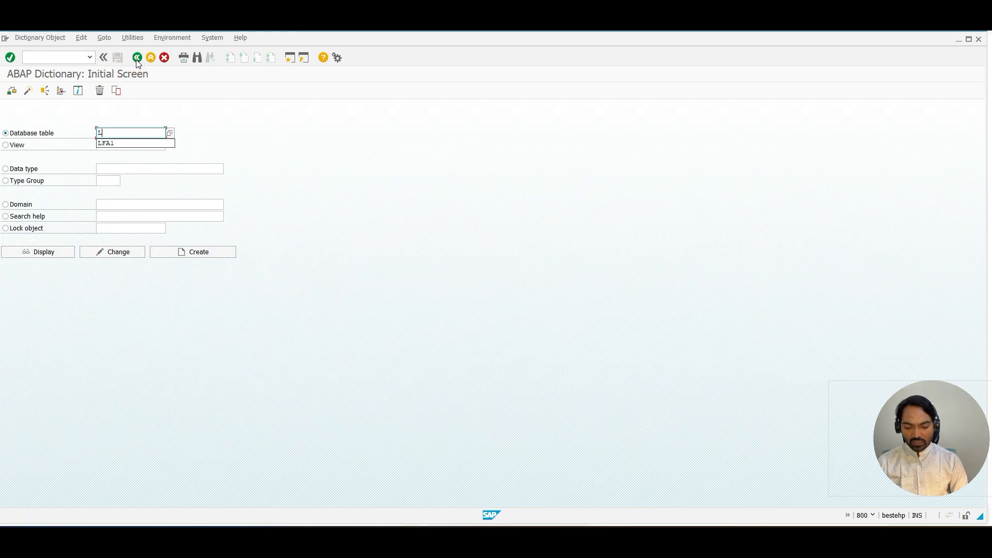
pyautogui.write('FA1')
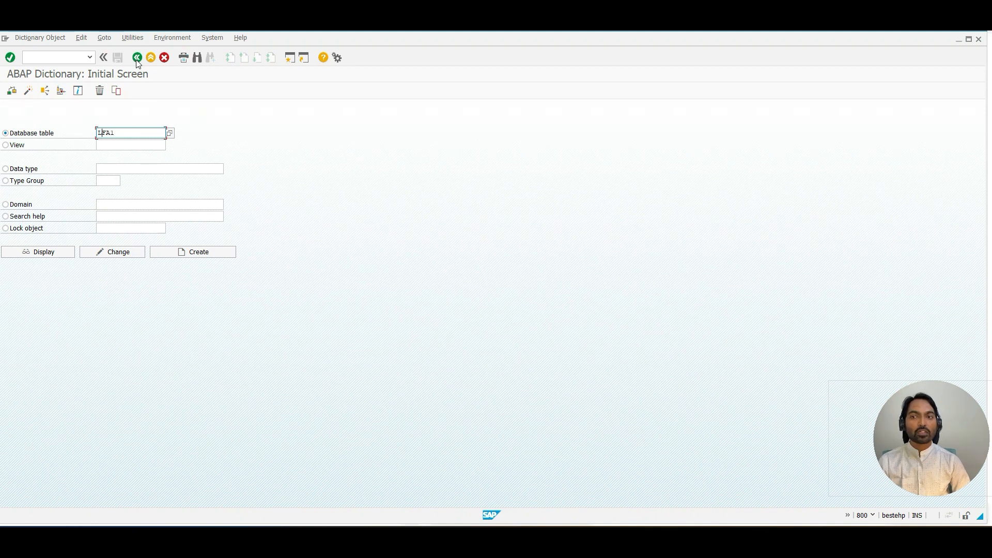
pyautogui.press('Left')
pyautogui.press('Left')
pyautogui.press('BackSpace')
pyautogui.press('BackSpace')
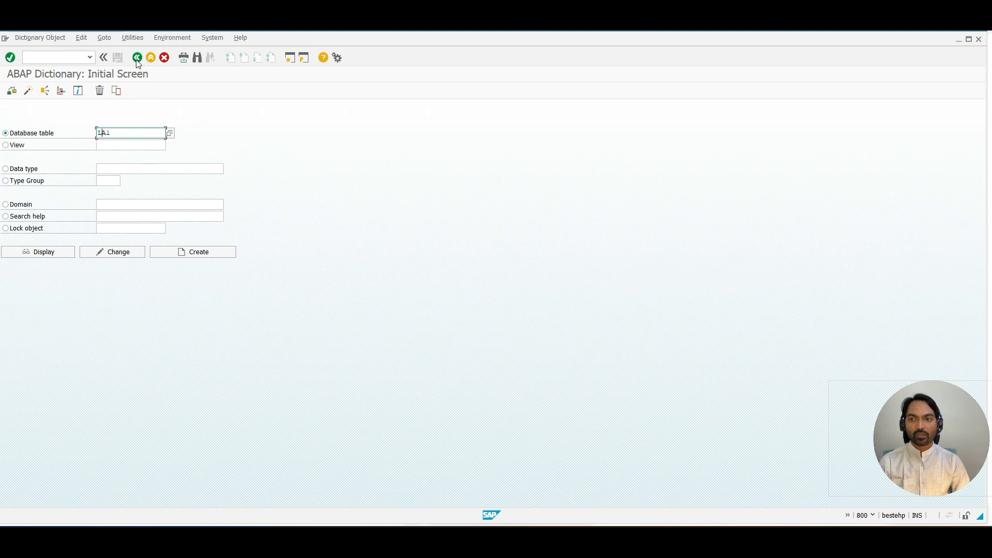
pyautogui.write('KN')
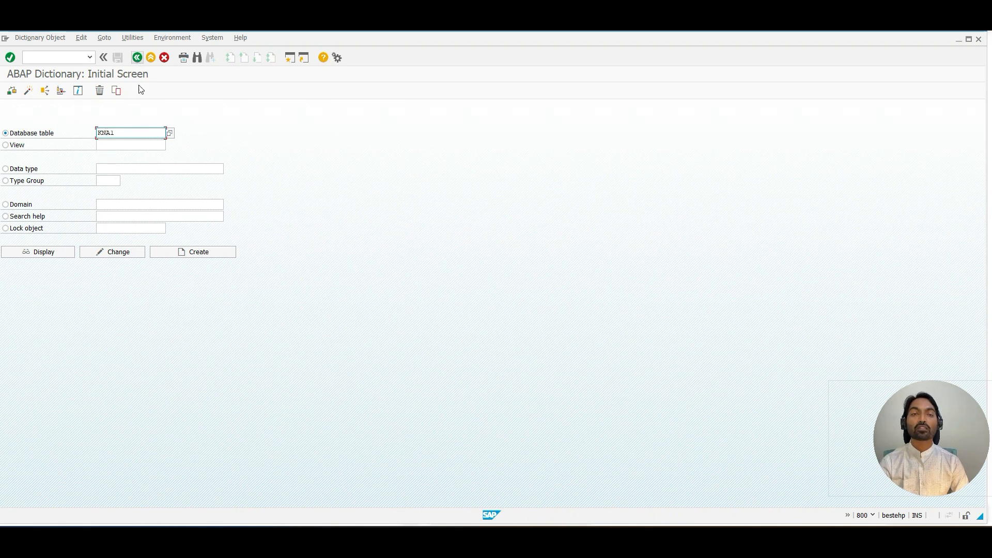
pyautogui.click(54, 254)
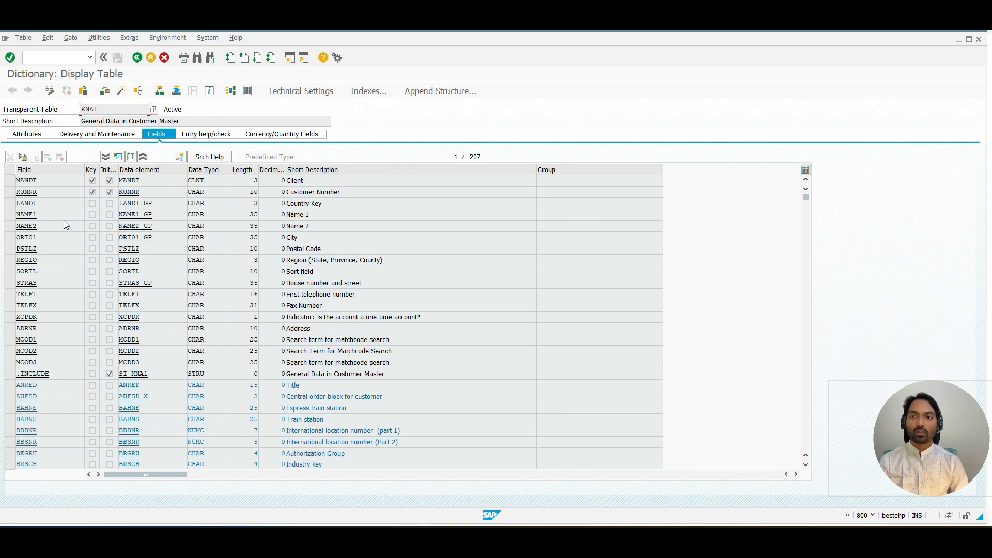
# Step: Open KNA1's table contents and call the F4 help for the LAND1 selection field
pyautogui.click(248, 91)
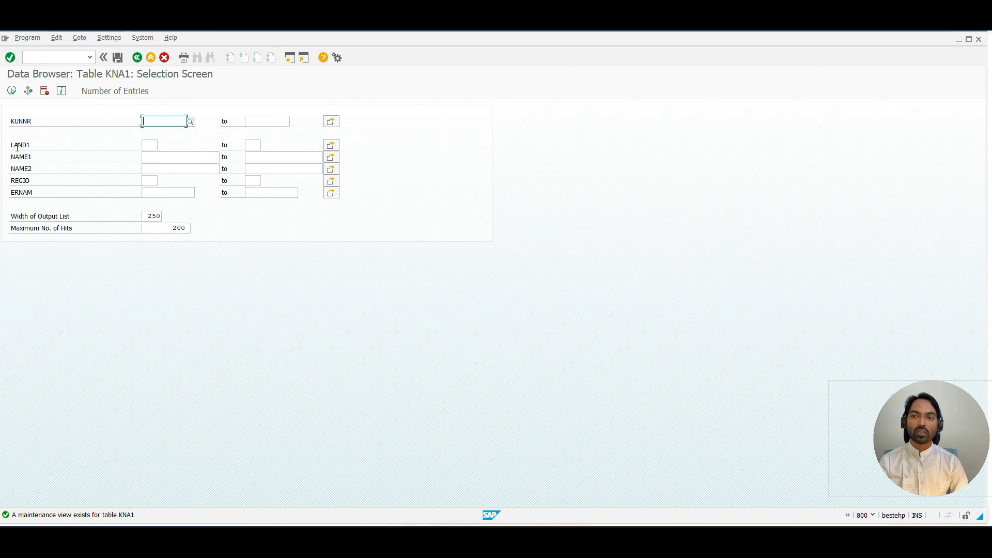
pyautogui.click(145, 144)
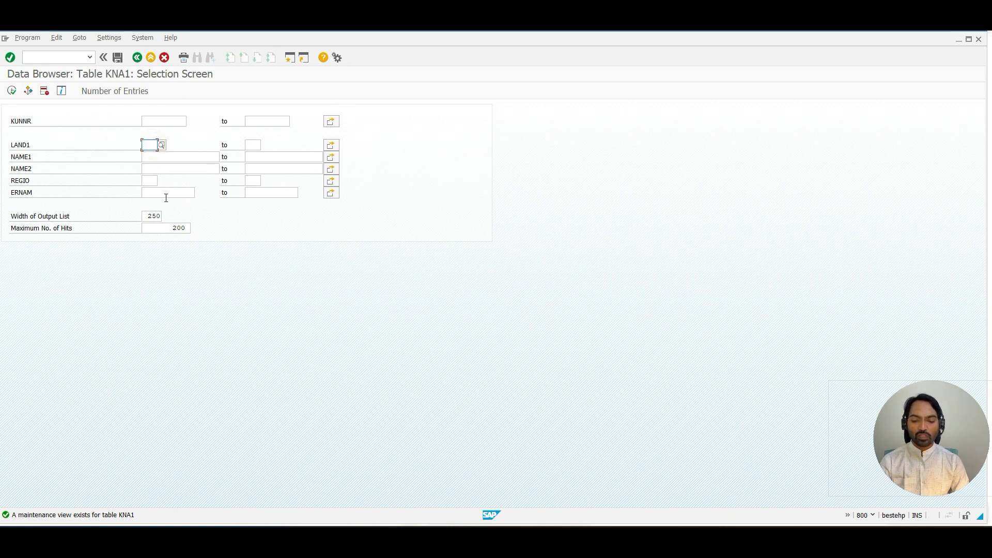
pyautogui.press('F4')
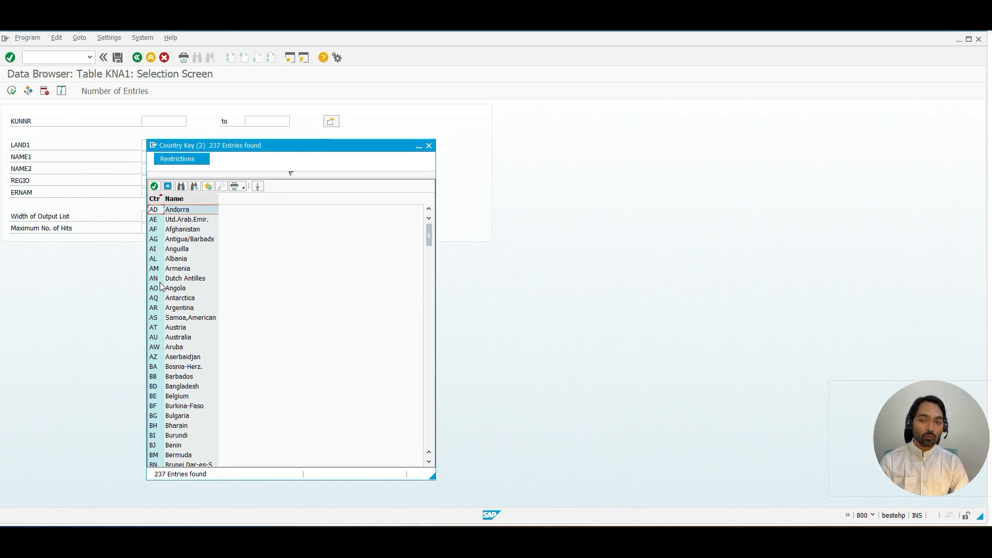
pyautogui.moveTo(216, 147); pyautogui.dragTo(213, 126)
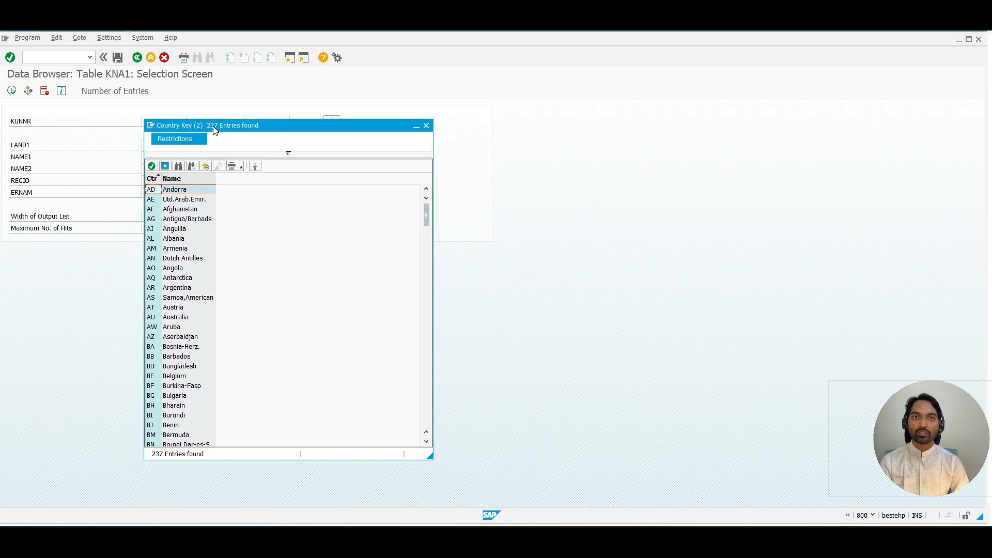
# Step: Close the country help, return to KNA1's fields, and trace LAND1 through data element LAND1_GP to domain LAND1's value range
pyautogui.click(427, 126)
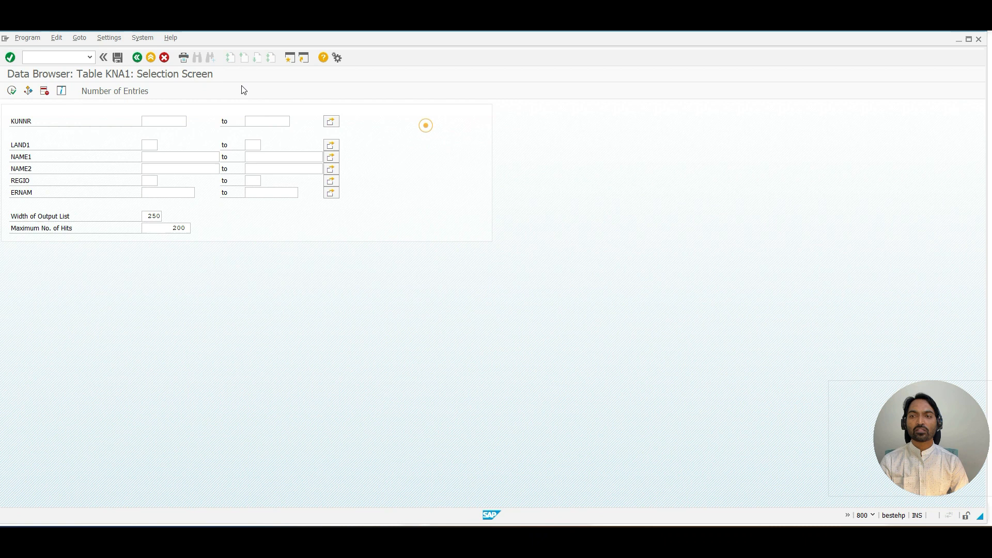
pyautogui.click(151, 57)
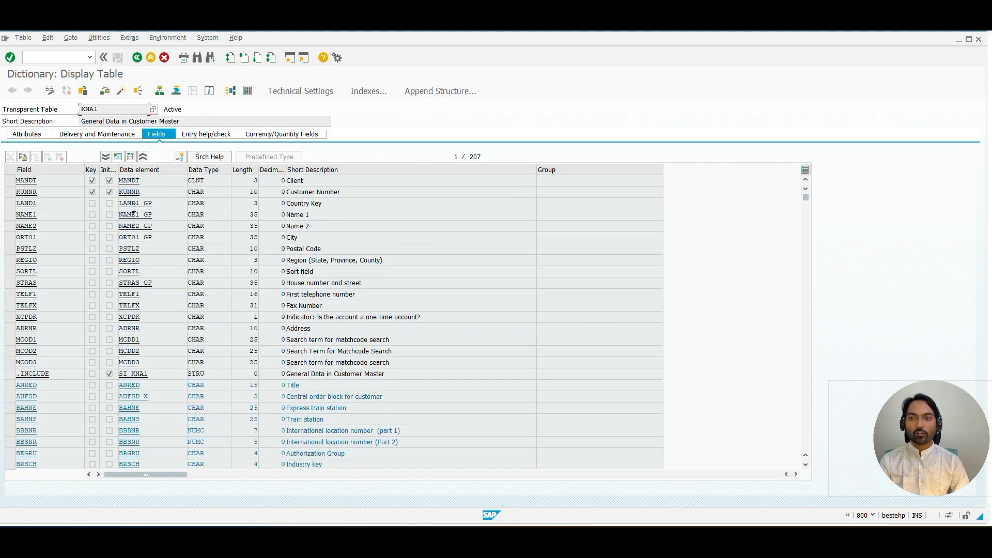
pyautogui.doubleClick(134, 204)
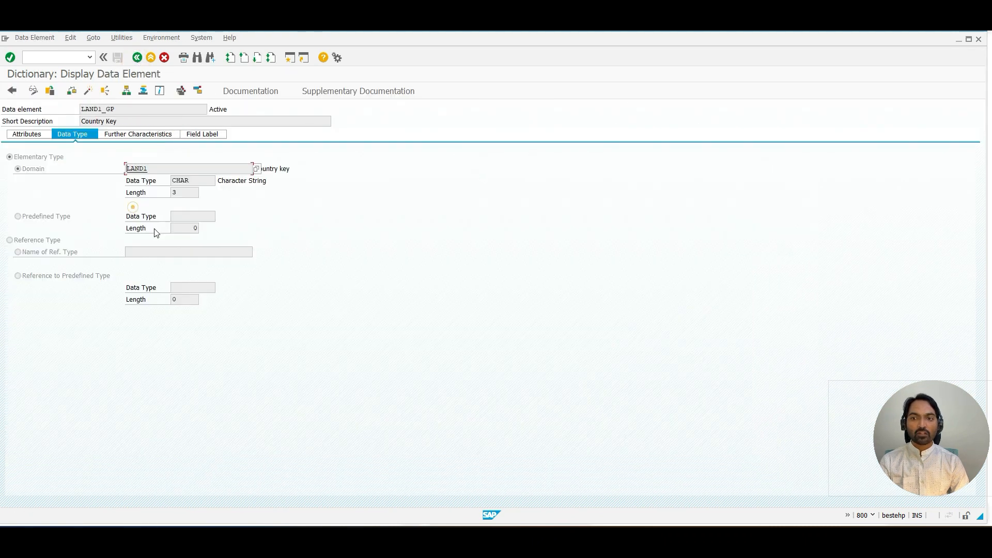
pyautogui.doubleClick(137, 168)
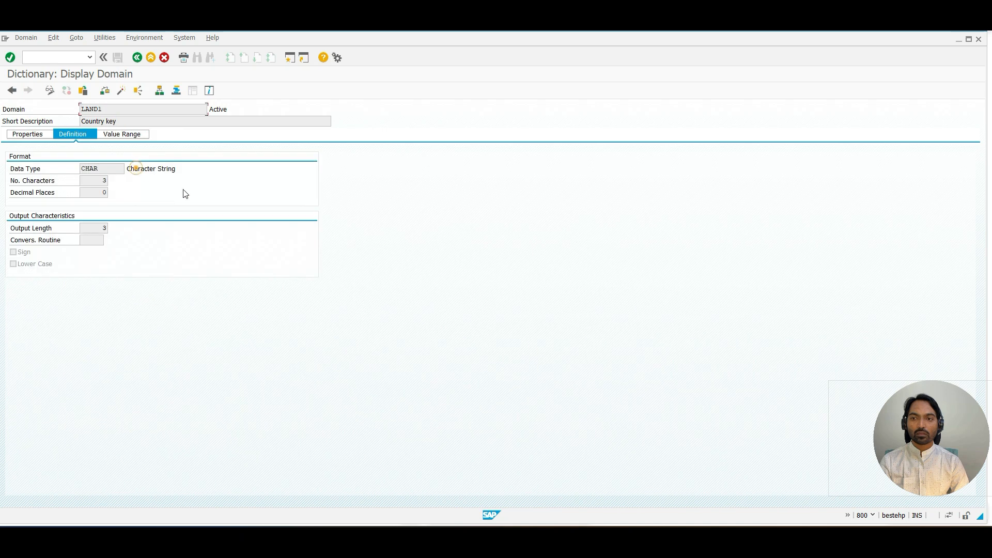
pyautogui.click(135, 136)
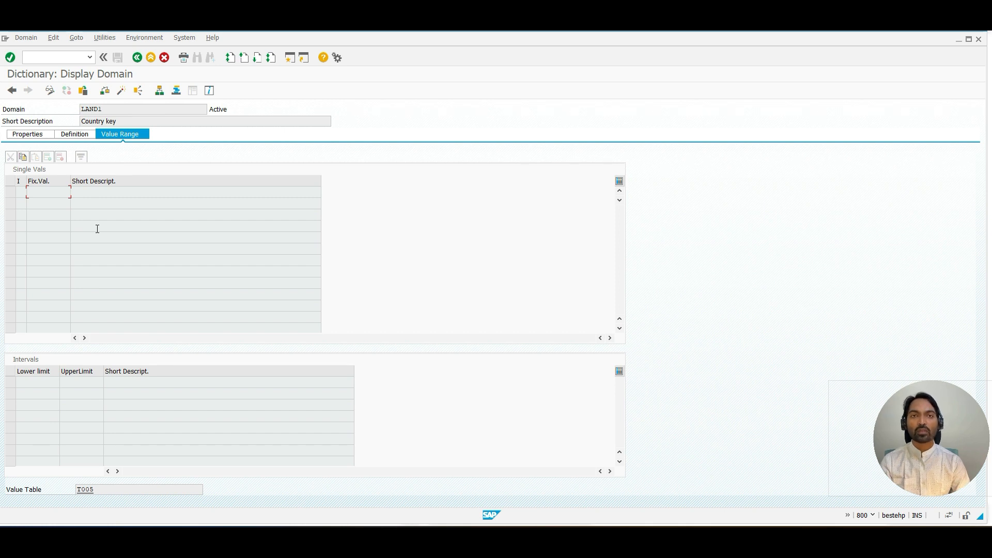
pyautogui.doubleClick(85, 493)
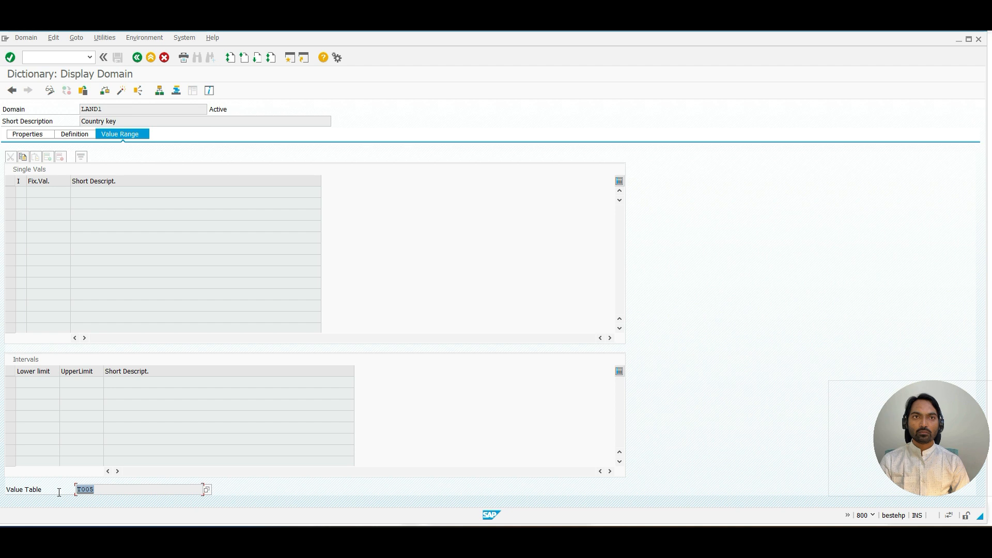
pyautogui.click(86, 491)
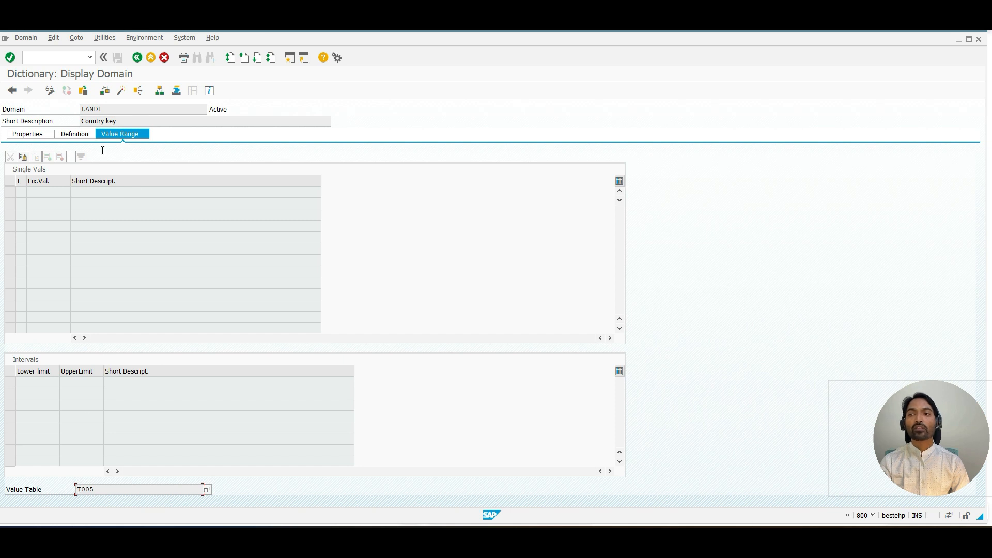
pyautogui.moveTo(103, 110); pyautogui.dragTo(80, 110)
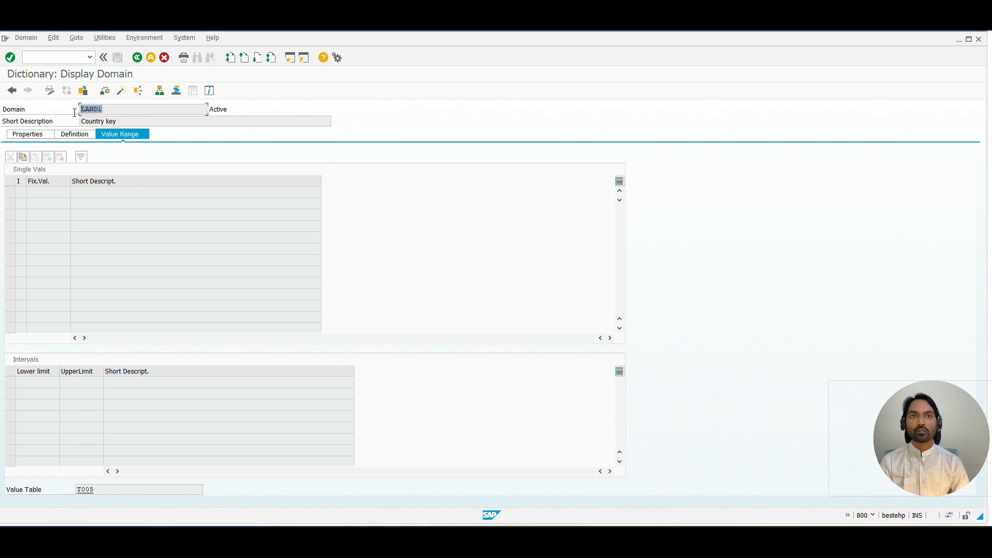
pyautogui.click(74, 113)
# Step: Open value table T005, inspect its LAND1 field's data element, and navigate back to table KNA1
pyautogui.doubleClick(85, 490)
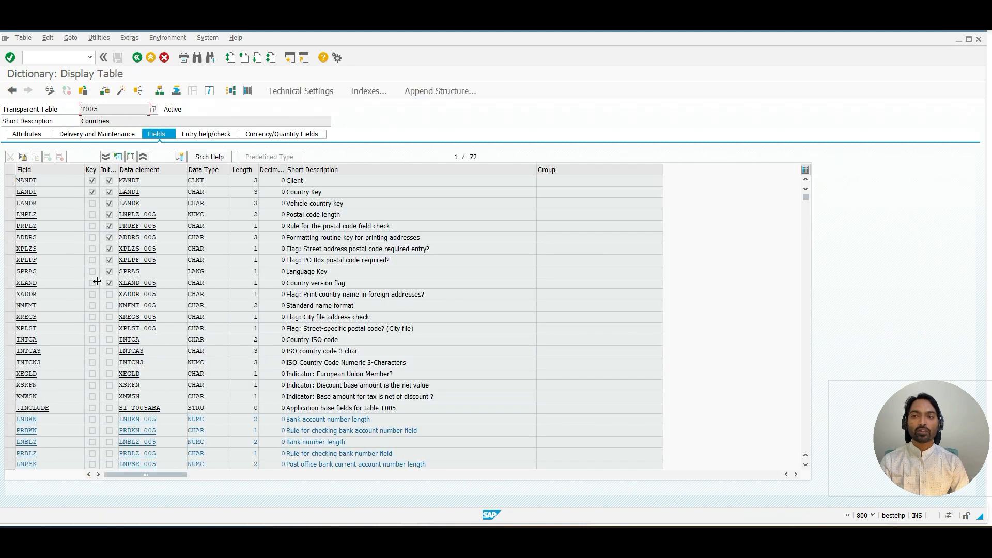
pyautogui.doubleClick(127, 190)
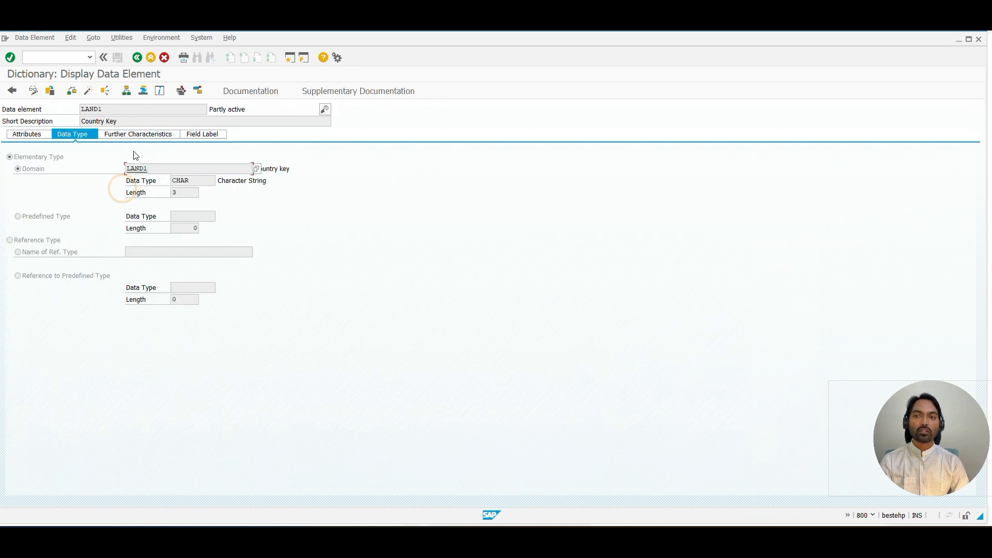
pyautogui.doubleClick(155, 165)
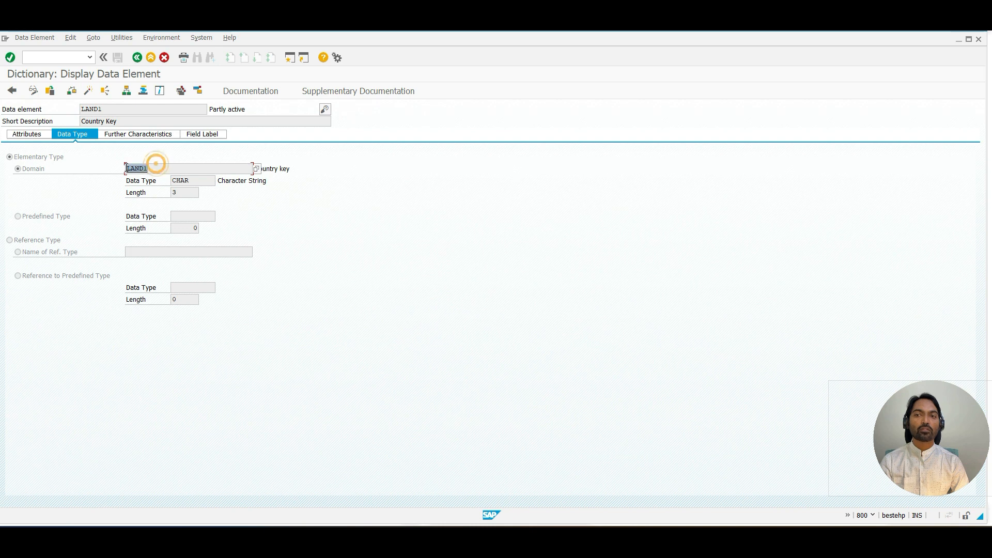
pyautogui.click(137, 57)
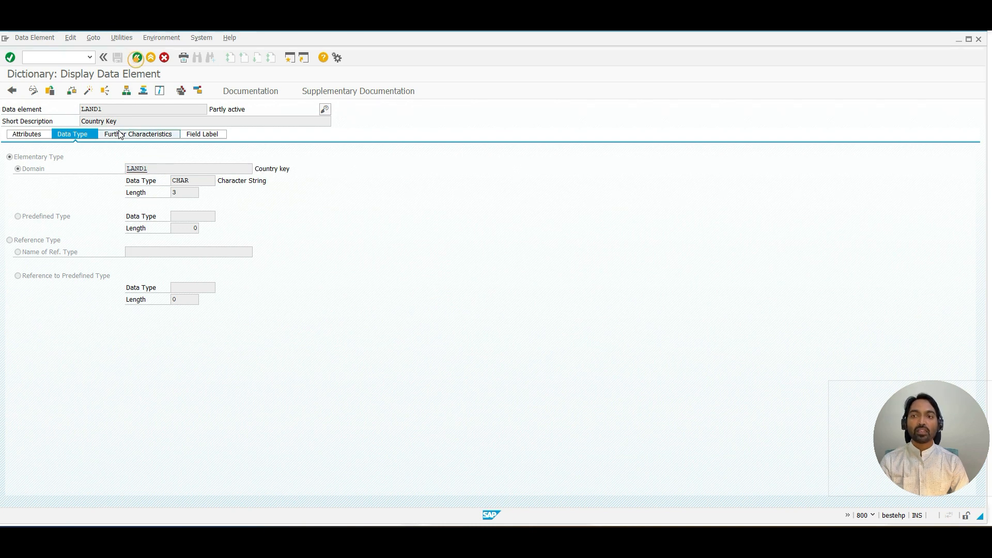
pyautogui.doubleClick(117, 121)
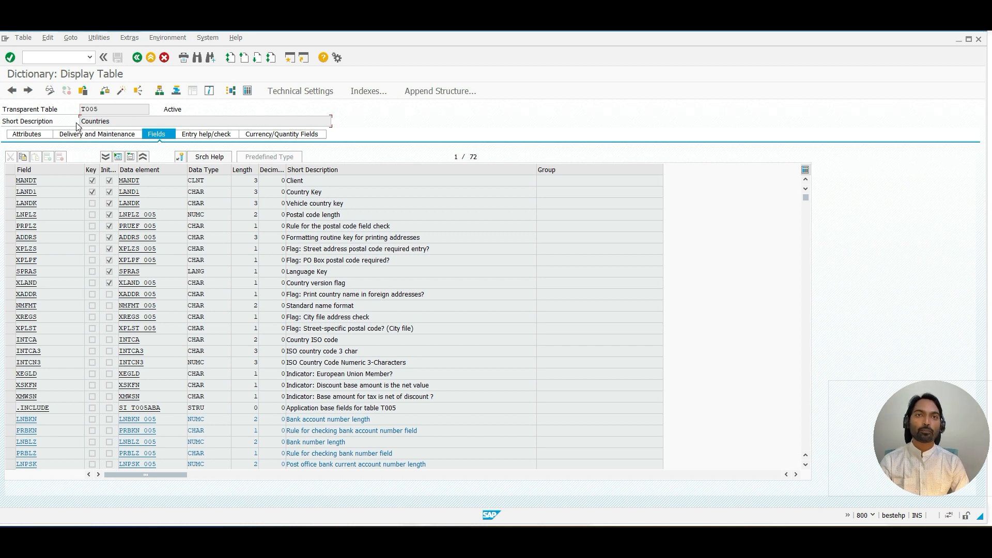
pyautogui.click(137, 58)
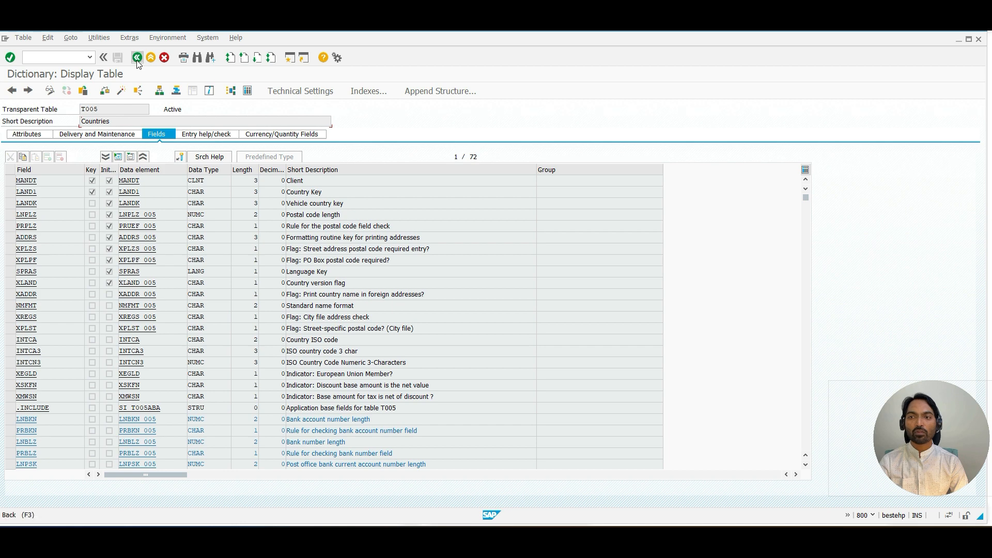
pyautogui.click(137, 57)
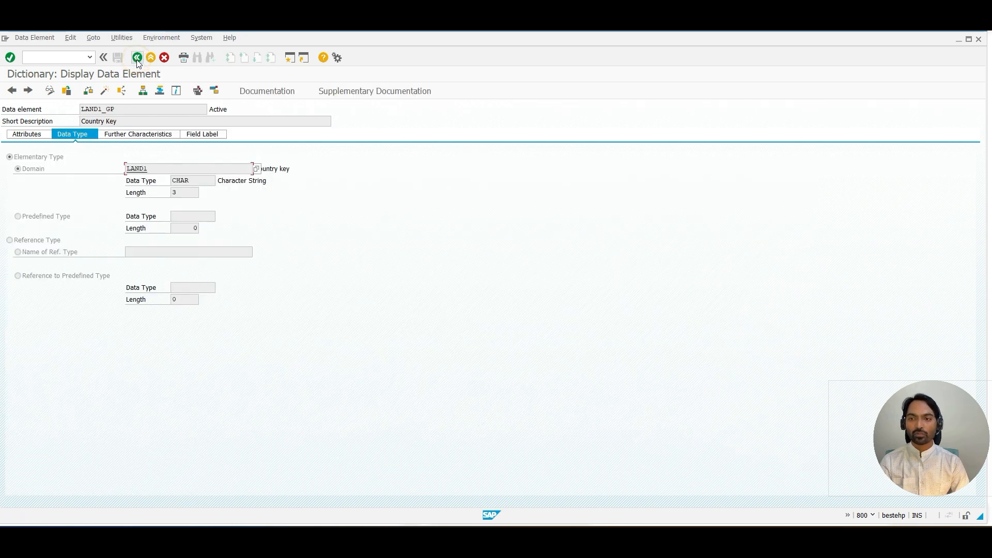
pyautogui.click(137, 58)
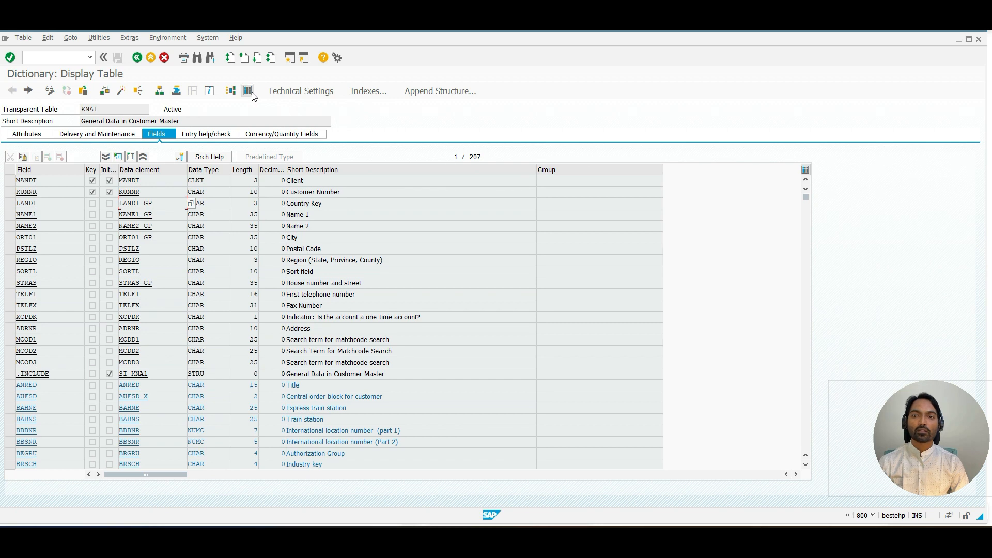
# Step: Open KNA1's table contents and display entries for customer number KUNNR 1010
pyautogui.click(252, 92)
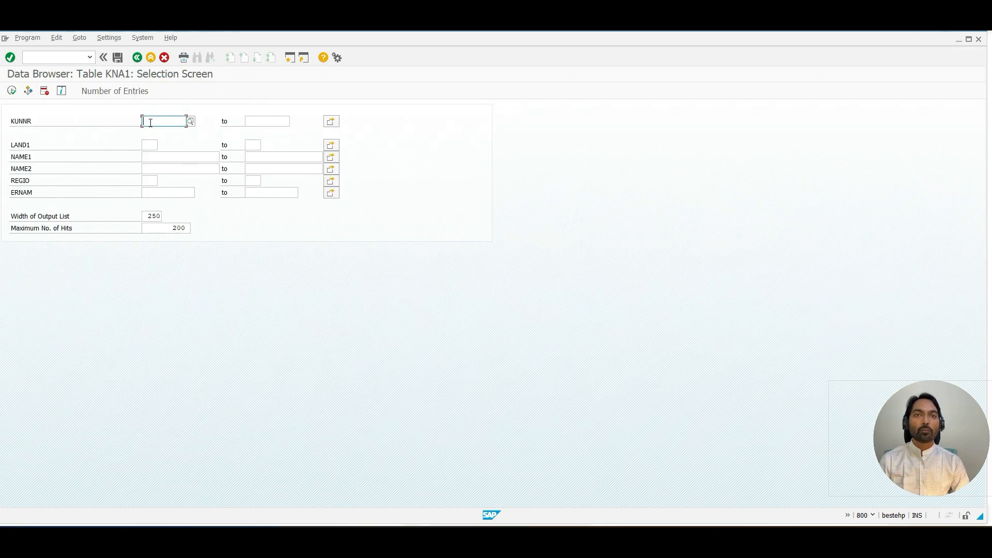
pyautogui.click(144, 122)
pyautogui.write('1010')
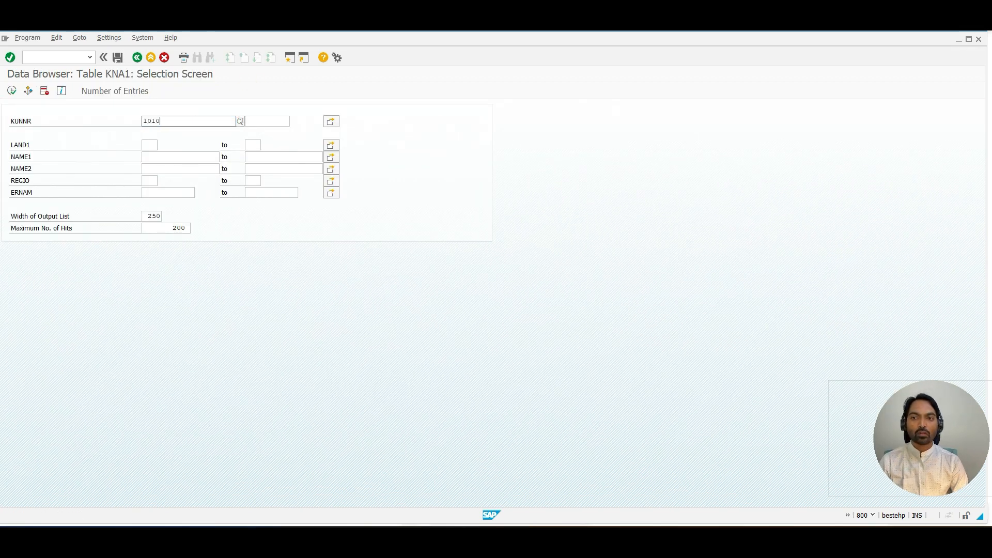
pyautogui.press('F8')
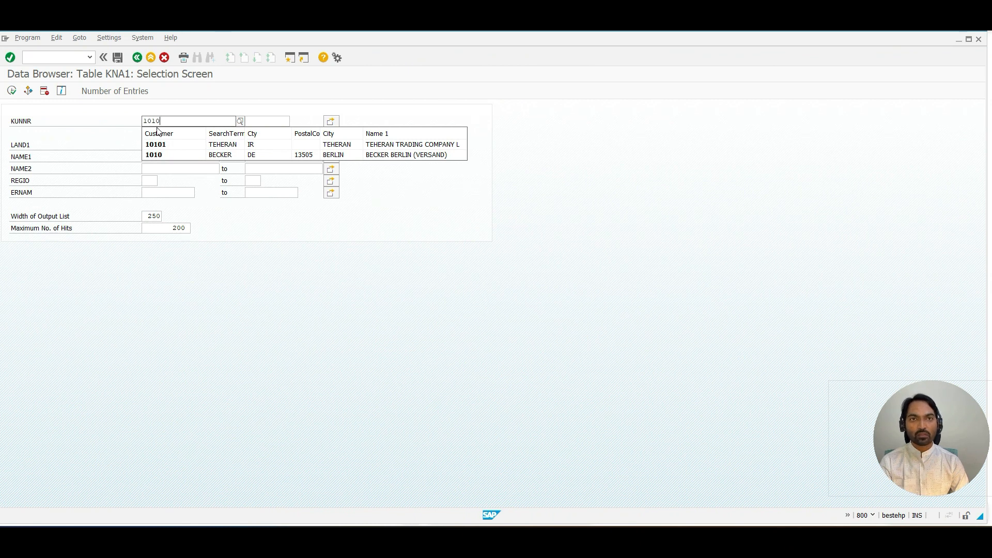
pyautogui.press('Return')
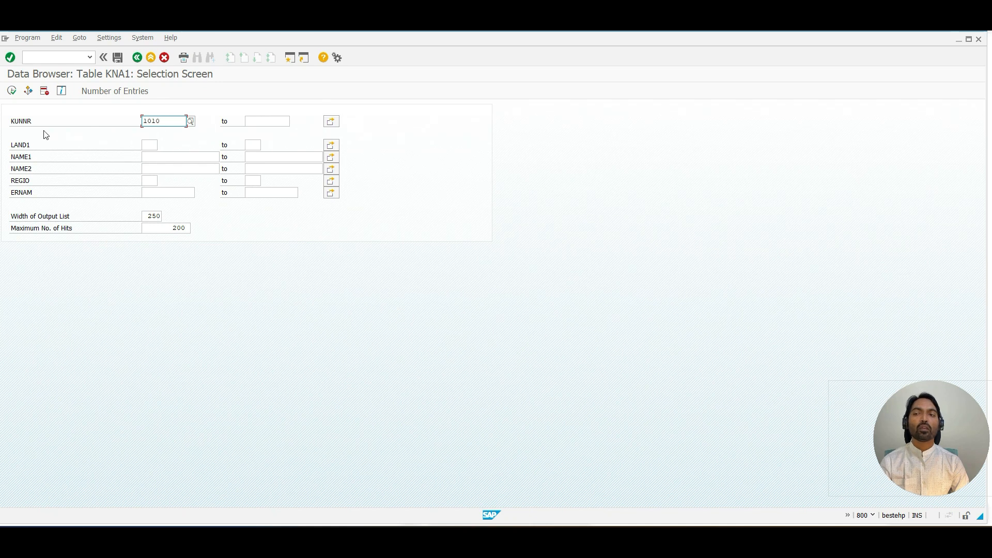
pyautogui.click(12, 95)
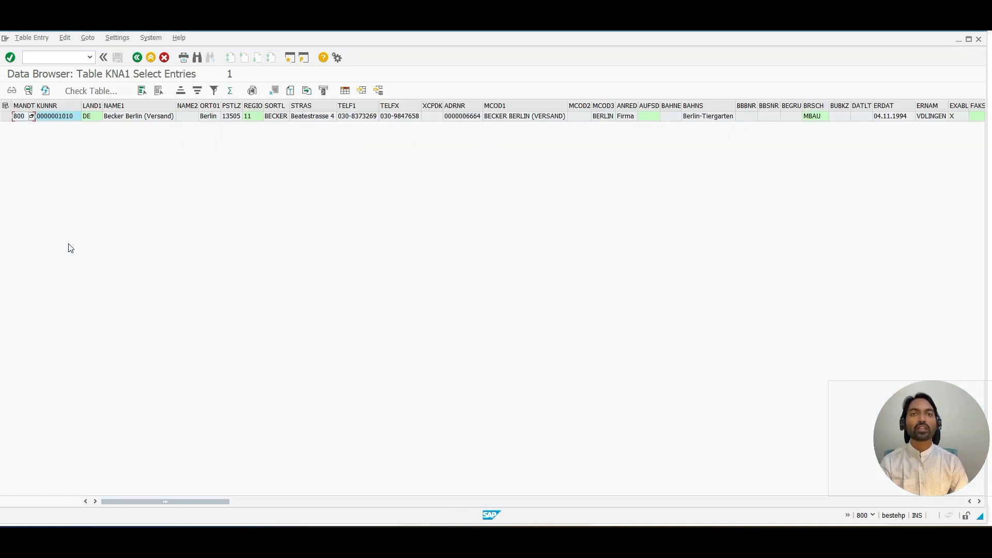
# Step: Open the details view of the selected customer row and examine the stored KUNNR value
pyautogui.click(53, 106)
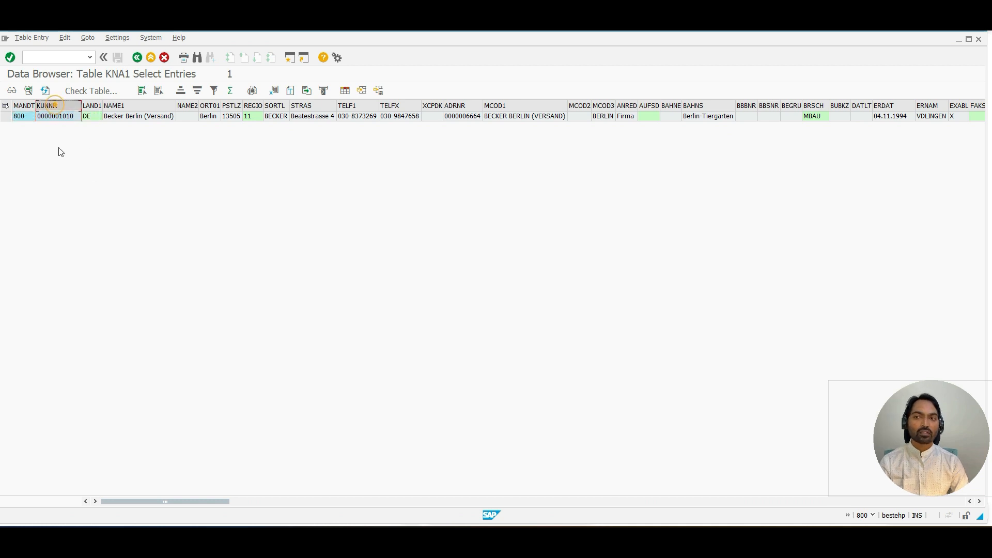
pyautogui.click(29, 91)
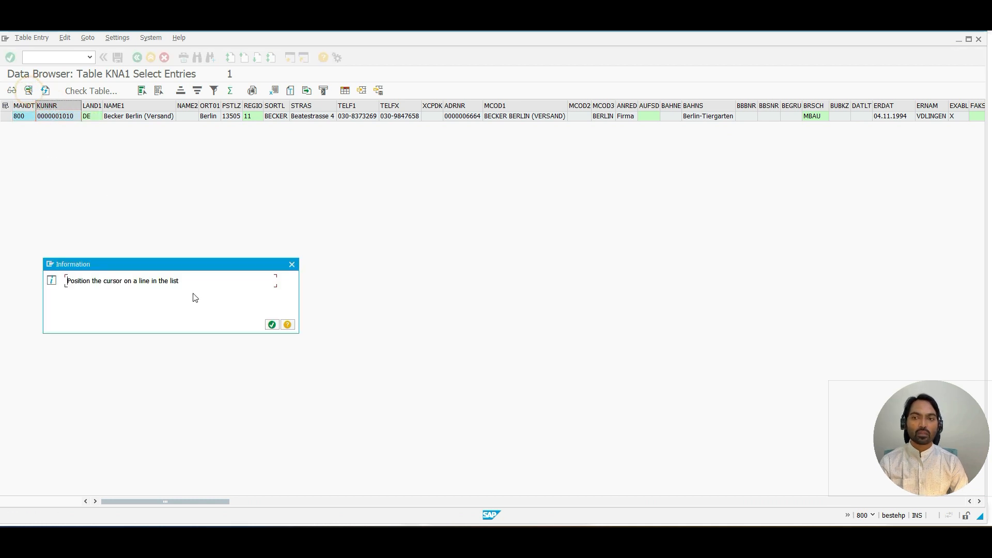
pyautogui.click(268, 326)
pyautogui.click(5, 116)
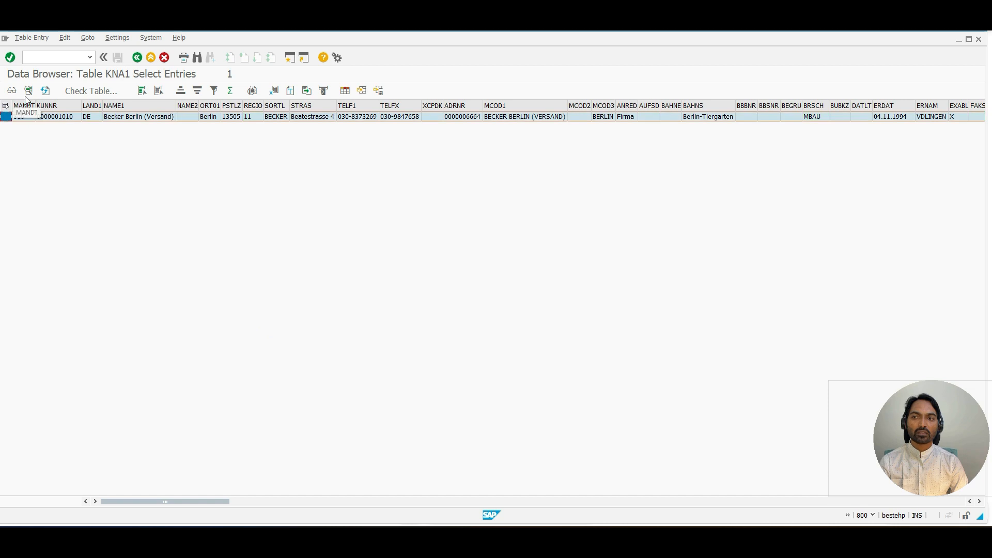
pyautogui.click(28, 90)
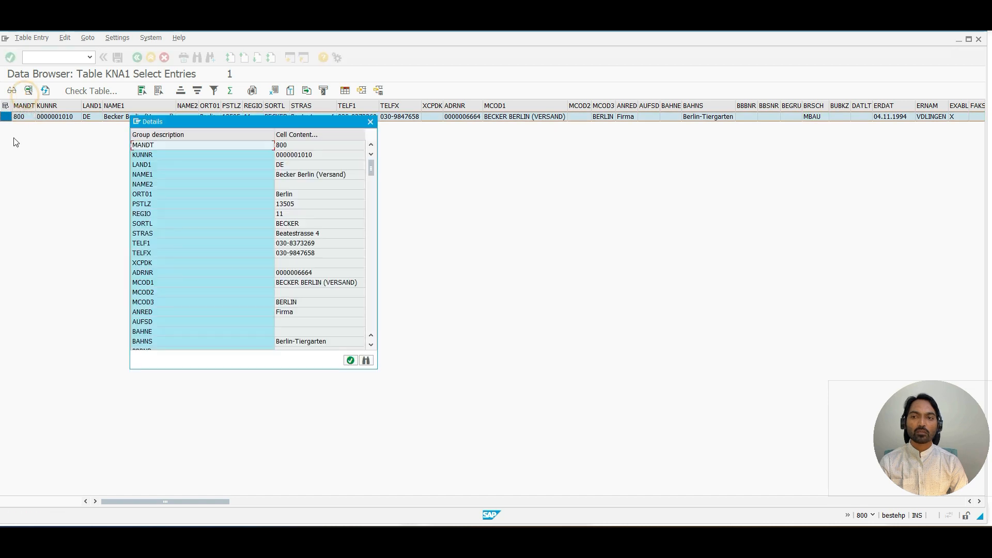
pyautogui.click(310, 154)
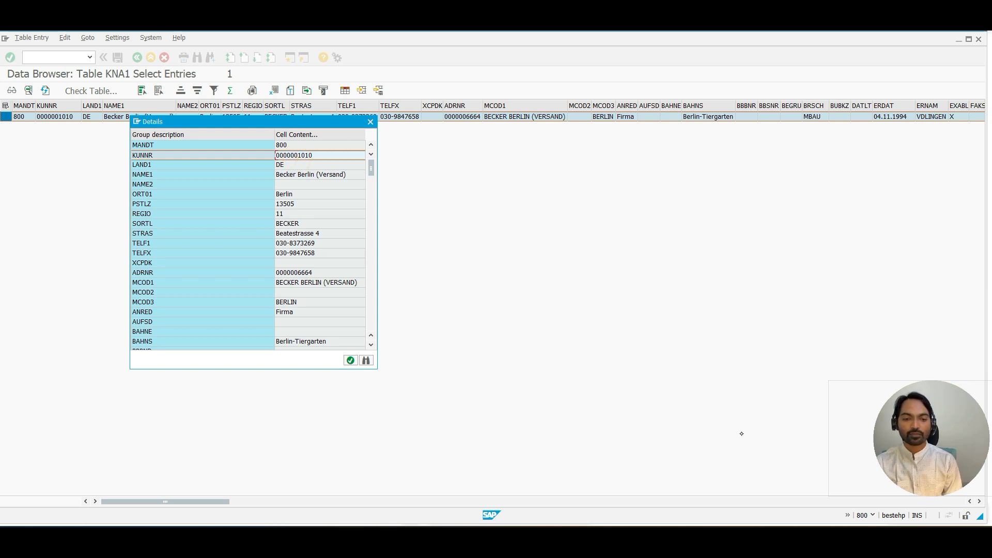
# Step: Write "1010 =" in blue beneath the conversion routine note on the whiteboard
pyautogui.click(600, 538)
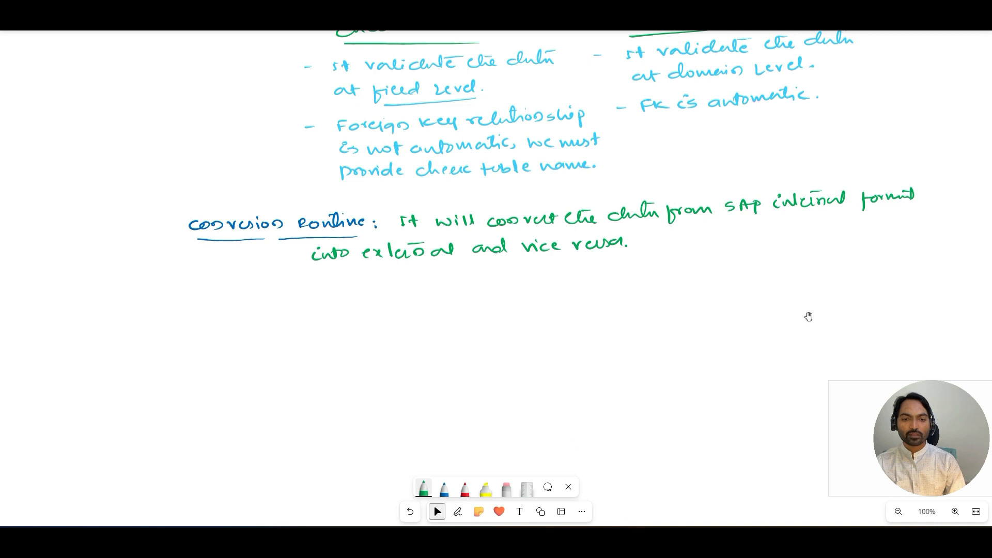
pyautogui.click(444, 489)
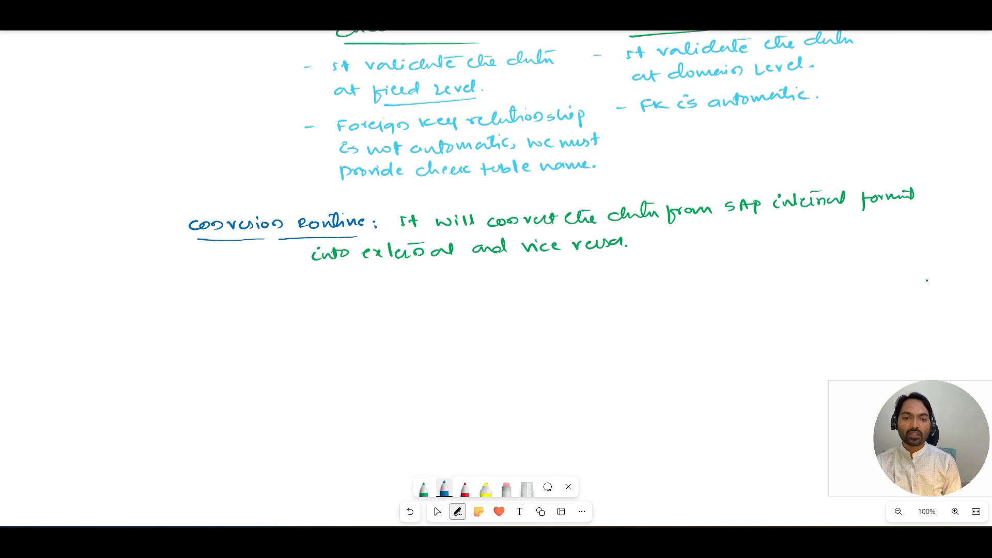
pyautogui.moveTo(402, 296)
pyautogui.mouseDown()
pyautogui.moveTo(404, 306)
pyautogui.moveTo(451, 298)
pyautogui.mouseUp()
pyautogui.hotkey('ctrl', 'z')
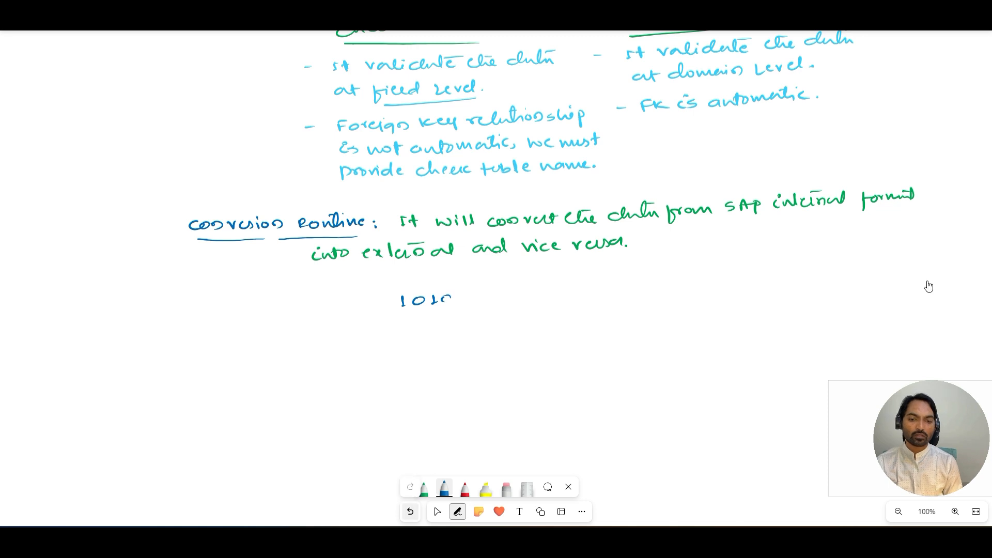
pyautogui.press('Escape')
pyautogui.hotkey('ctrl', 'z')
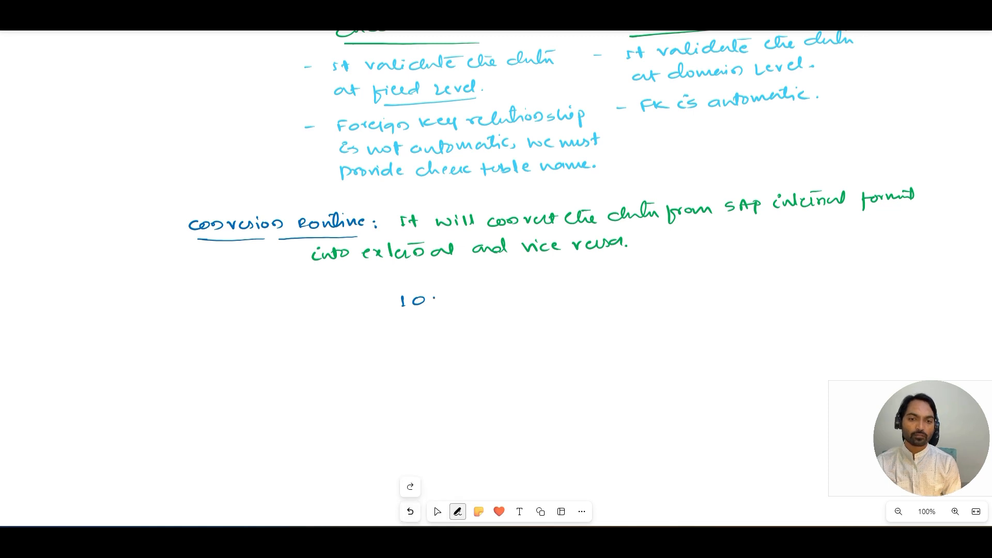
pyautogui.hotkey('ctrl', 'y')
pyautogui.hotkey('ctrl', 'y')
pyautogui.moveTo(472, 303); pyautogui.dragTo(481, 303)
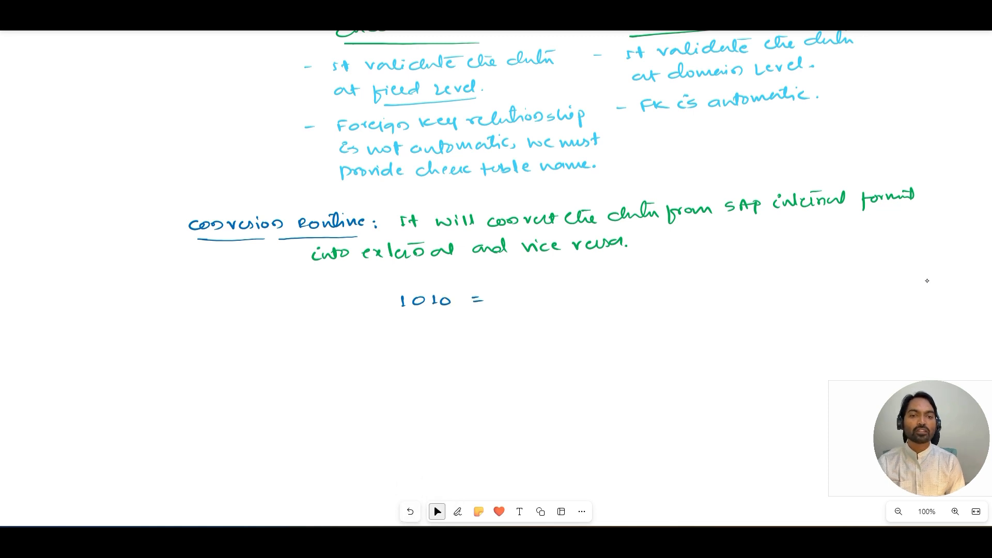
pyautogui.hotkey('alt', 'Tab')
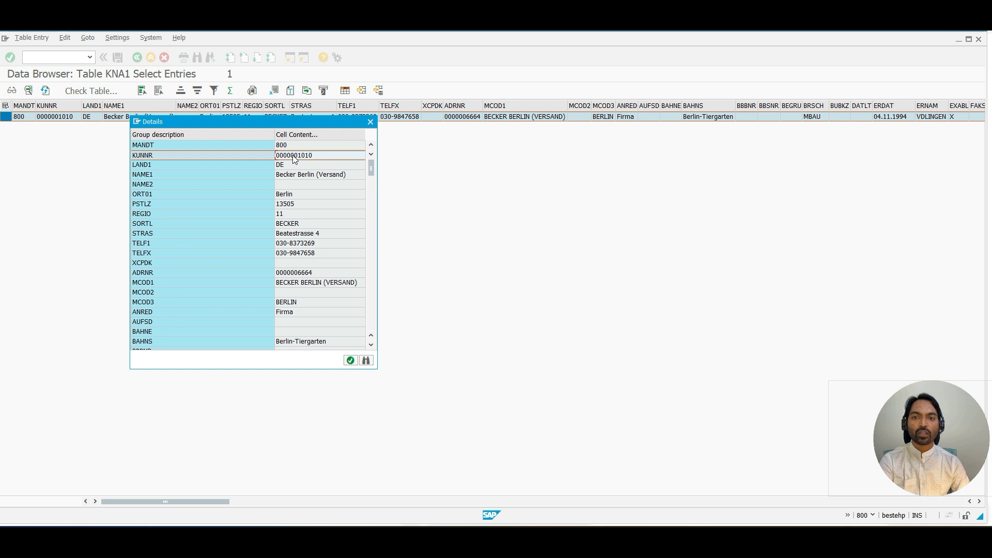
pyautogui.hotkey('alt', 'Tab')
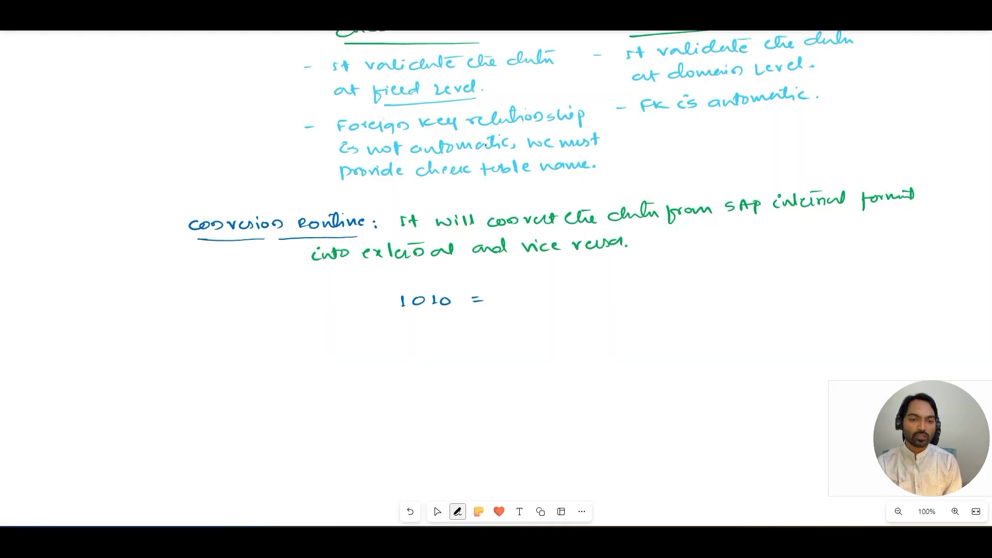
pyautogui.moveTo(502, 293)
pyautogui.mouseDown()
pyautogui.moveTo(495, 302)
pyautogui.moveTo(502, 293)
pyautogui.moveTo(592, 295)
pyautogui.mouseUp()
pyautogui.moveTo(601, 288)
pyautogui.mouseDown()
pyautogui.moveTo(613, 296)
pyautogui.moveTo(626, 285)
pyautogui.mouseUp()
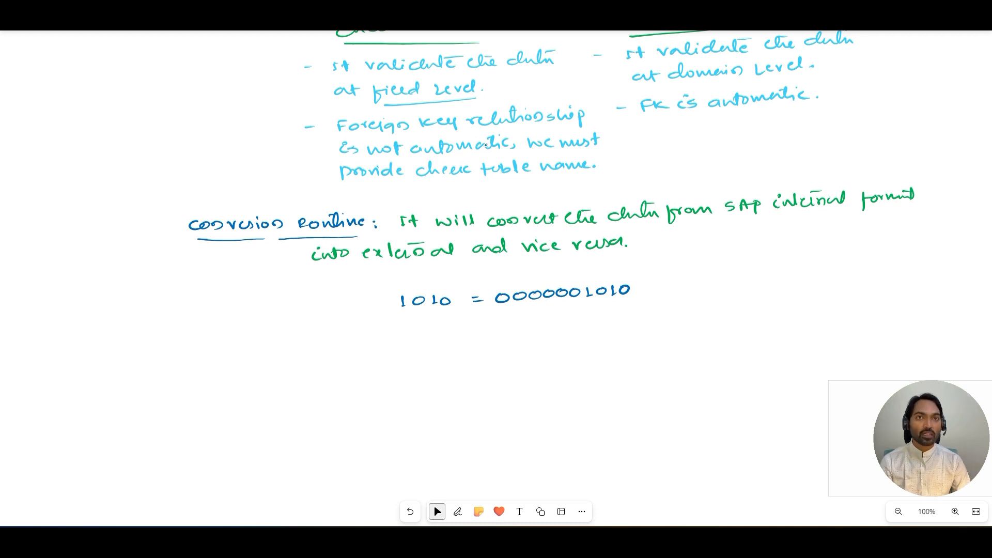
pyautogui.hotkey('alt', 'w')
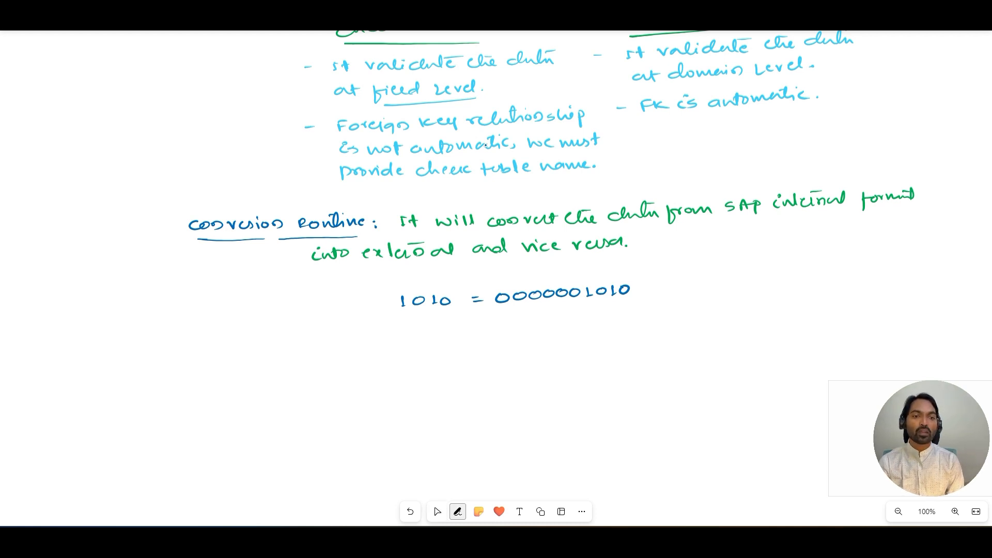
# Step: Jot small binary examples '01 – 1' and '10 – 10' to the right of the 1010 line
pyautogui.moveTo(667, 334)
pyautogui.mouseDown()
pyautogui.moveTo(678, 339)
pyautogui.moveTo(677, 365)
pyautogui.moveTo(683, 356)
pyautogui.mouseUp()
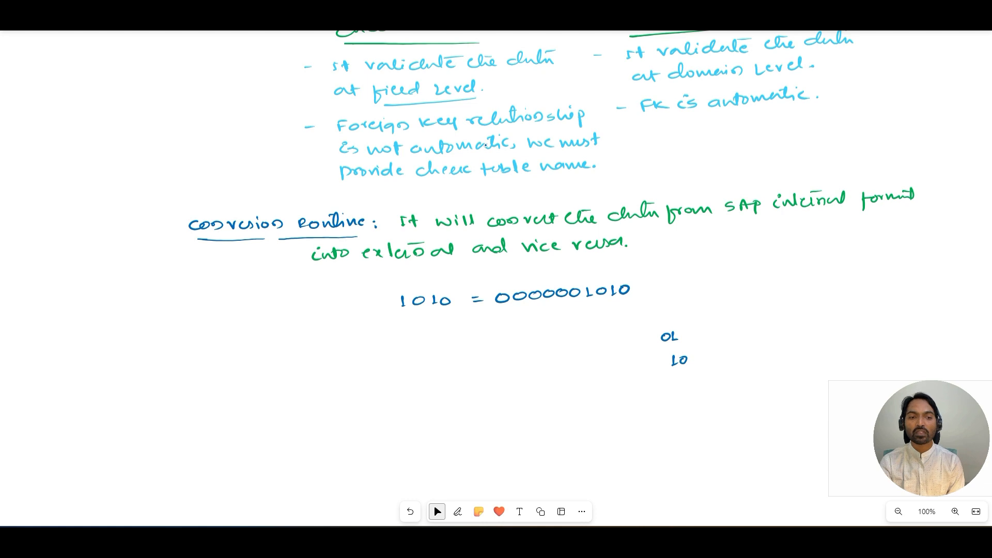
pyautogui.hotkey('alt', 'w')
pyautogui.moveTo(664, 343); pyautogui.dragTo(725, 329)
pyautogui.moveTo(731, 324); pyautogui.dragTo(737, 332)
pyautogui.moveTo(715, 353); pyautogui.dragTo(752, 351)
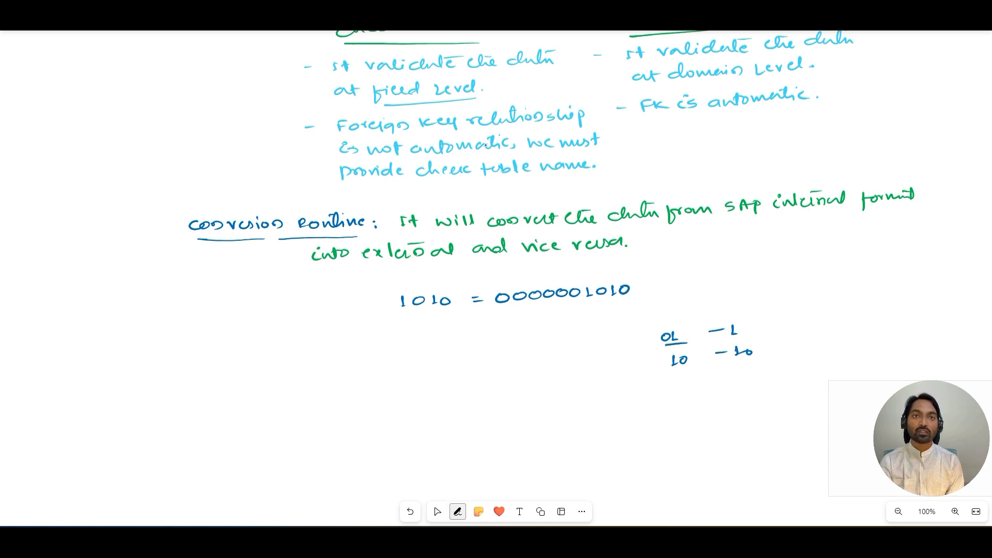
pyautogui.hotkey('alt', 'x')
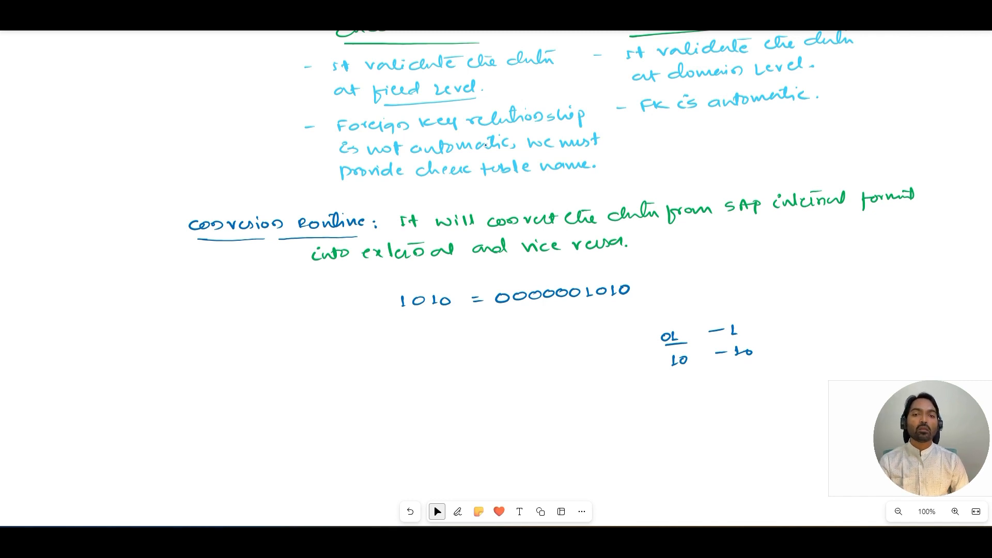
pyautogui.hotkey('alt', 'w')
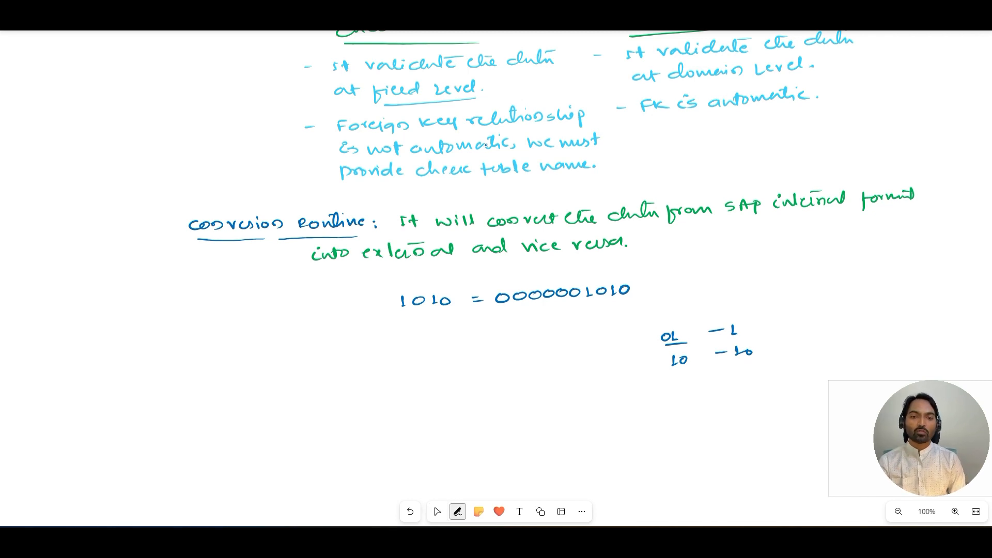
pyautogui.moveTo(403, 313); pyautogui.dragTo(637, 306)
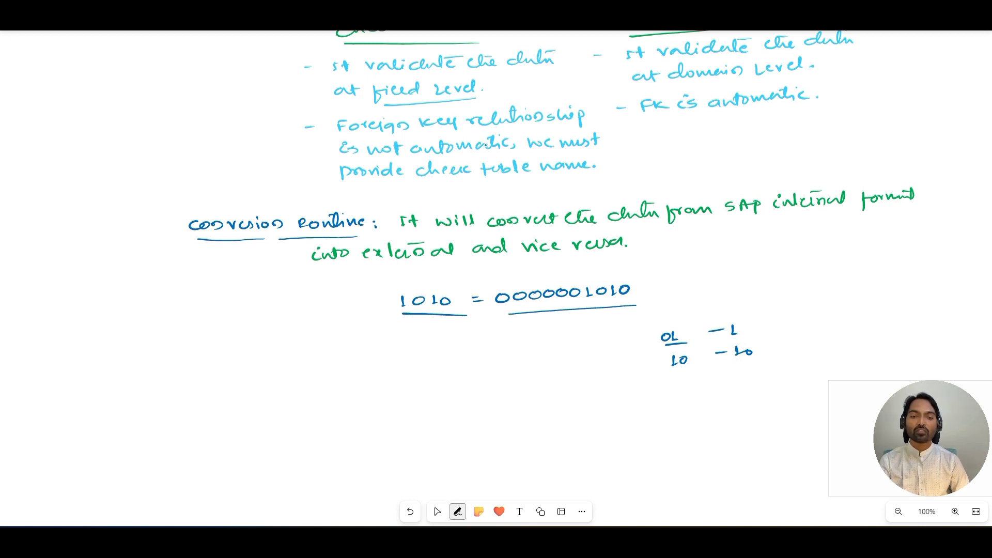
pyautogui.hotkey('ctrl', 'z')
pyautogui.hotkey('ctrl', 'z')
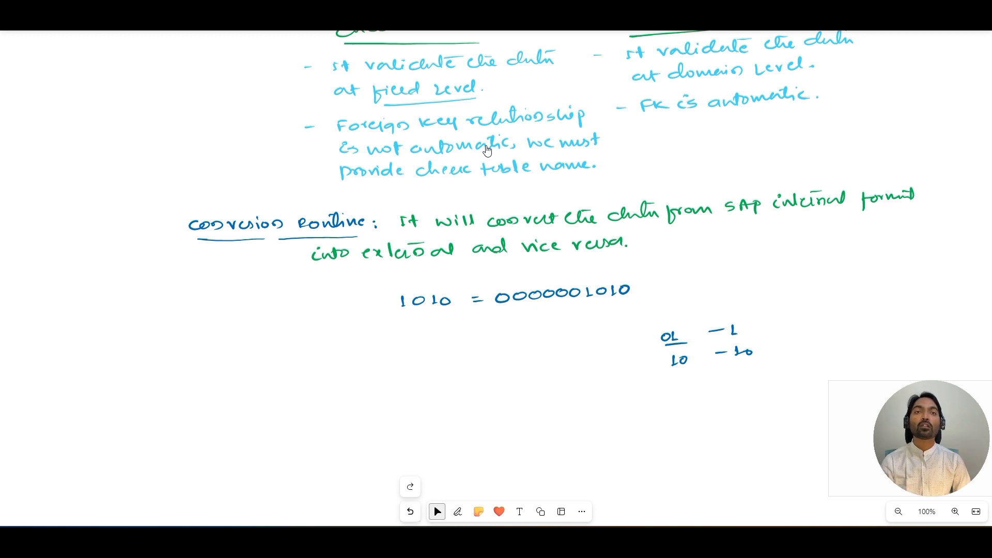
# Step: Switch the pen to light blue and write 'Binary' above "0's 1's" at the board's left margin
pyautogui.click(458, 511)
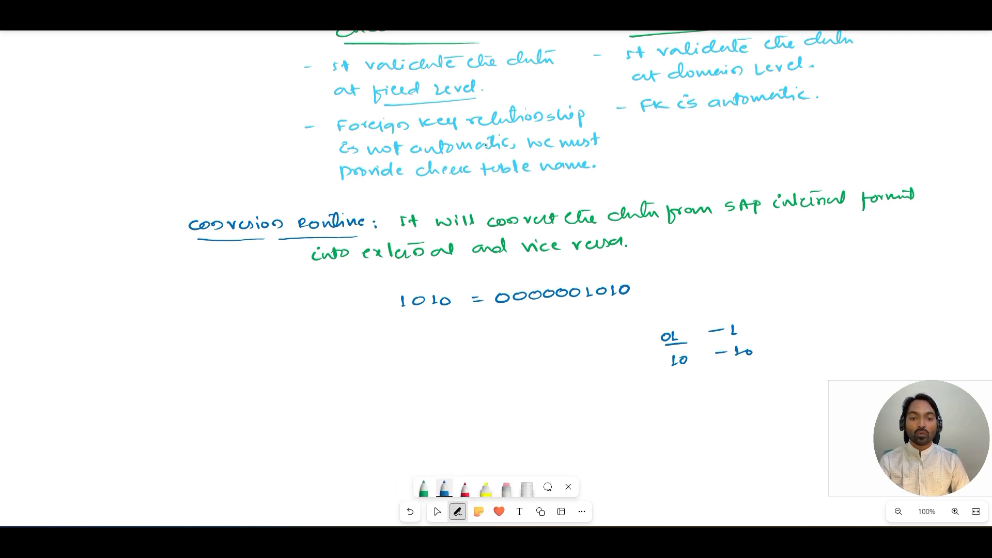
pyautogui.doubleClick(423, 488)
pyautogui.click(436, 339)
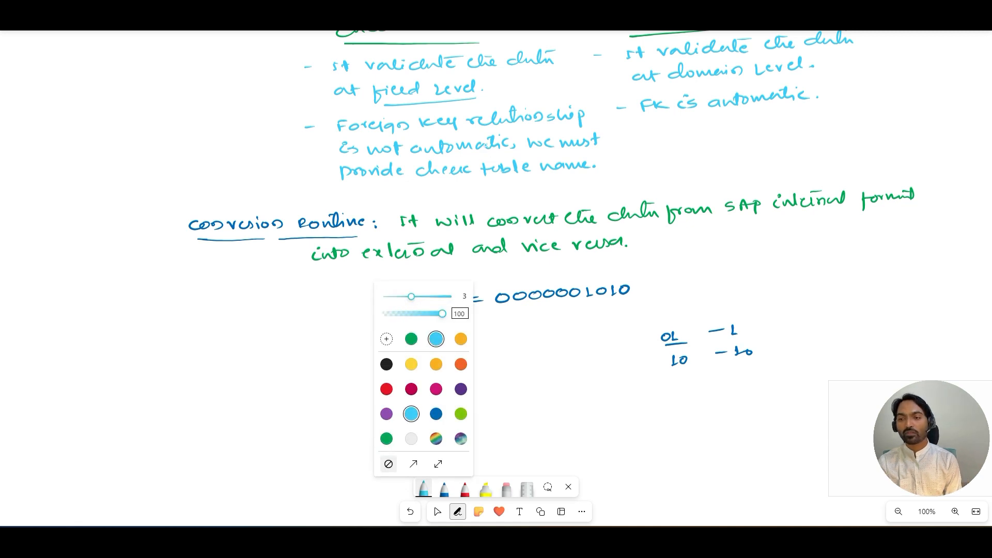
pyautogui.moveTo(23, 306); pyautogui.dragTo(72, 297)
pyautogui.moveTo(24, 324)
pyautogui.mouseDown()
pyautogui.moveTo(83, 306)
pyautogui.moveTo(35, 334)
pyautogui.moveTo(70, 330)
pyautogui.mouseUp()
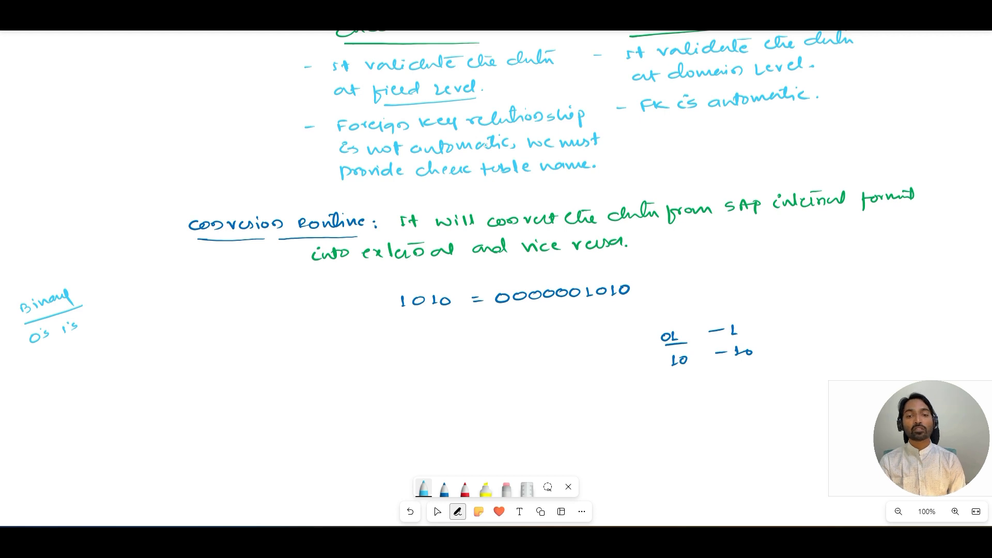
pyautogui.moveTo(406, 314); pyautogui.dragTo(636, 299)
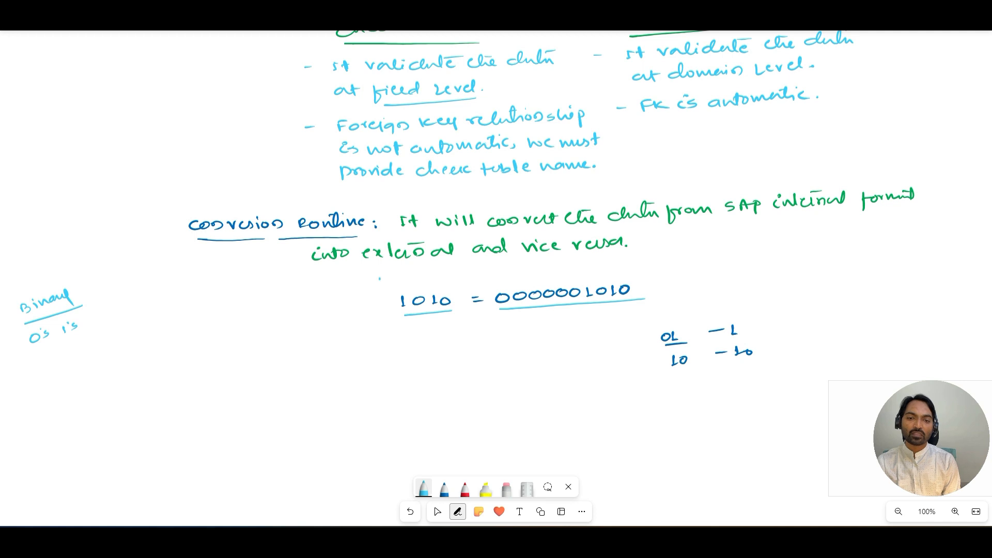
pyautogui.moveTo(380, 278); pyautogui.dragTo(447, 267)
pyautogui.moveTo(409, 272); pyautogui.dragTo(427, 271)
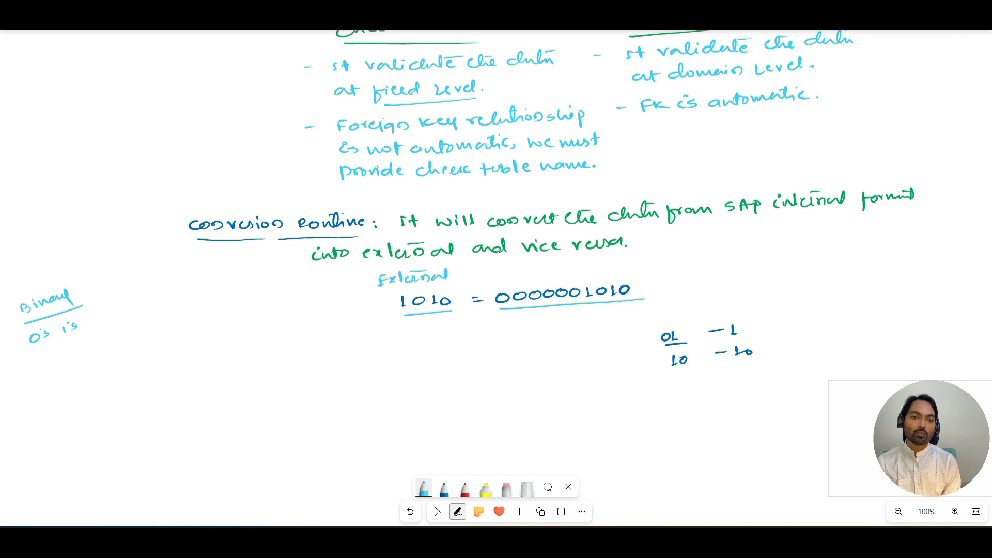
pyautogui.moveTo(514, 267)
pyautogui.mouseDown()
pyautogui.moveTo(519, 276)
pyautogui.moveTo(583, 258)
pyautogui.moveTo(562, 260)
pyautogui.mouseUp()
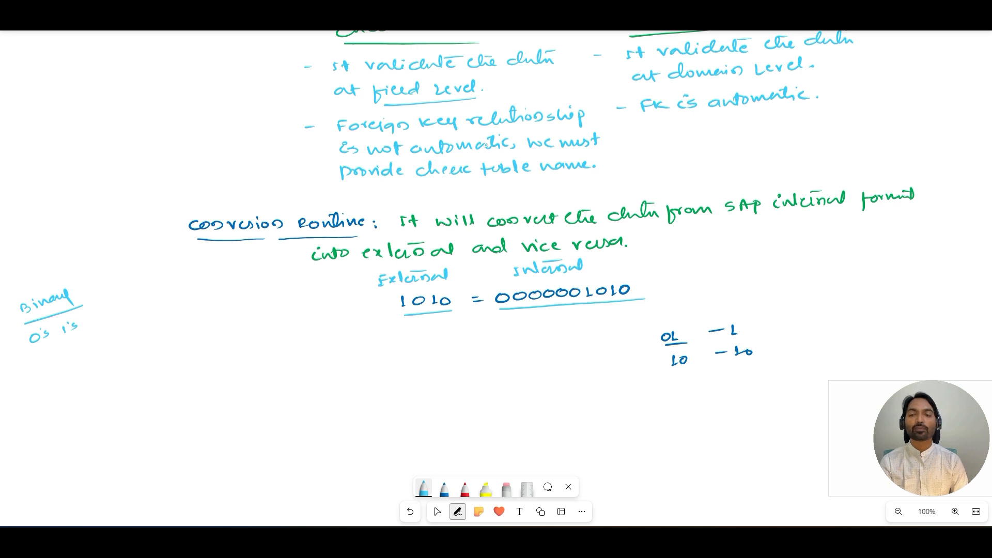
# Step: Tick the Conversion routine heading and underline 'SAP internal', 'external' and 'vice versa' in its definition
pyautogui.moveTo(169, 217); pyautogui.dragTo(200, 207)
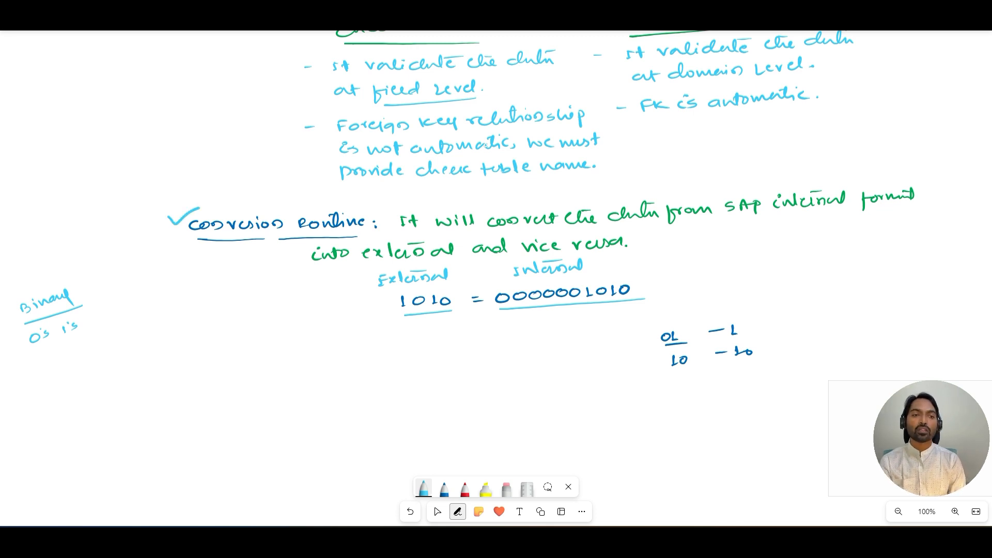
pyautogui.moveTo(737, 219); pyautogui.dragTo(853, 213)
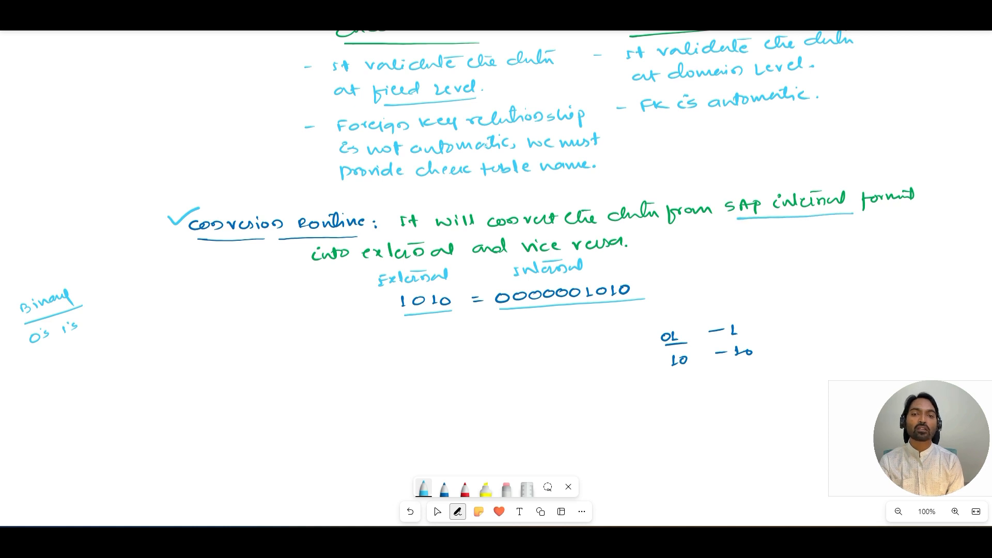
pyautogui.moveTo(372, 263); pyautogui.dragTo(478, 255)
pyautogui.moveTo(537, 253); pyautogui.dragTo(649, 250)
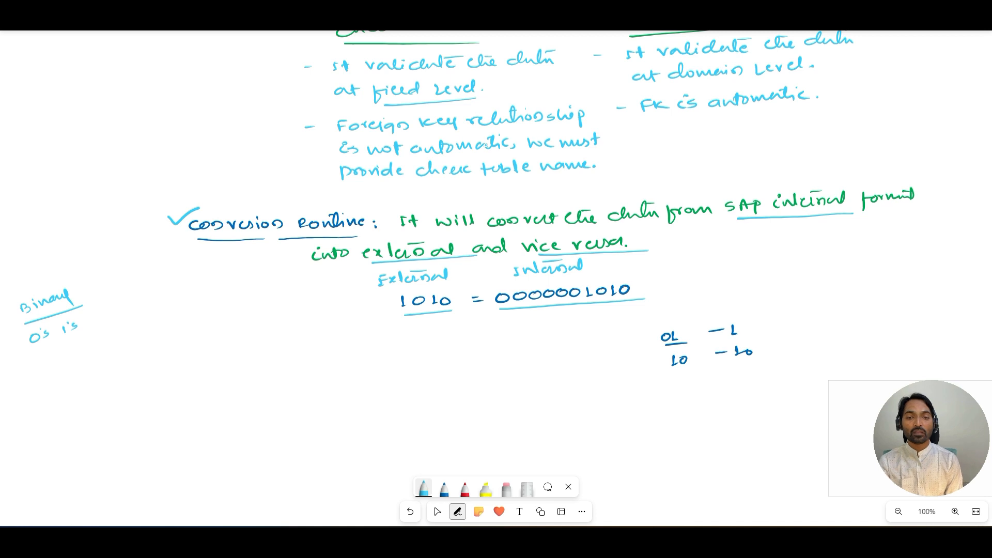
pyautogui.moveTo(423, 286)
pyautogui.mouseDown()
pyautogui.moveTo(390, 300)
pyautogui.moveTo(455, 325)
pyautogui.moveTo(430, 287)
pyautogui.mouseUp()
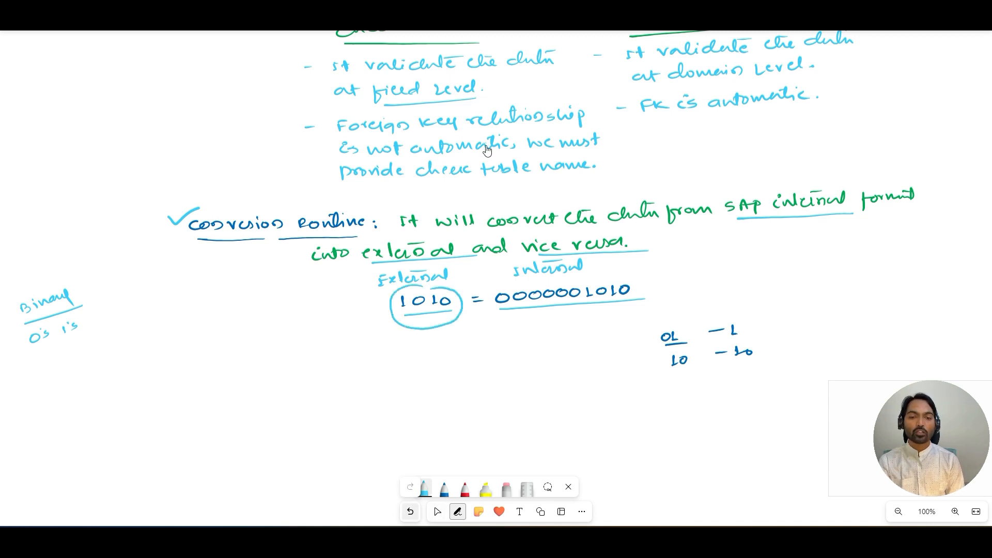
pyautogui.click(410, 511)
pyautogui.moveTo(419, 287)
pyautogui.mouseDown()
pyautogui.moveTo(438, 327)
pyautogui.moveTo(423, 288)
pyautogui.mouseUp()
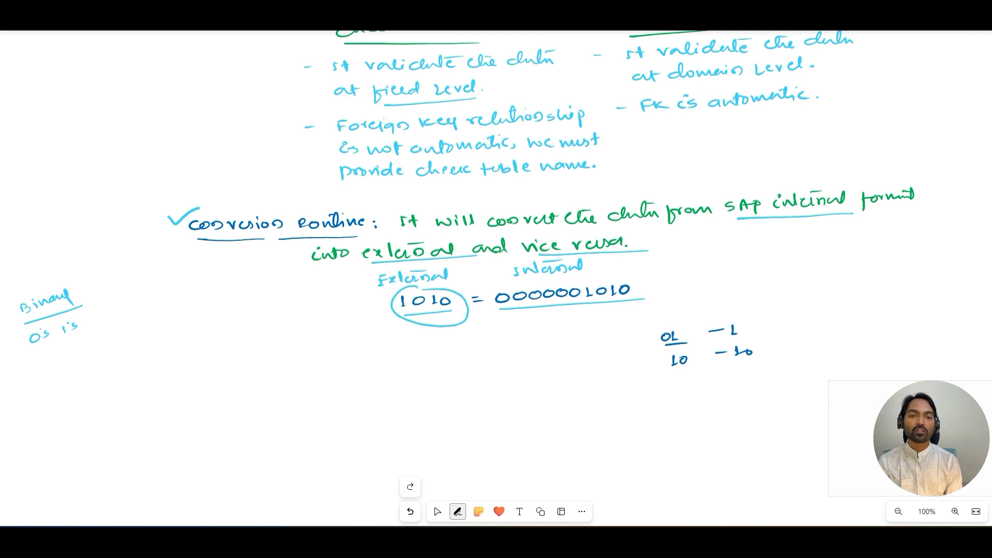
pyautogui.moveTo(467, 320)
pyautogui.mouseDown()
pyautogui.moveTo(498, 329)
pyautogui.moveTo(512, 311)
pyautogui.moveTo(512, 321)
pyautogui.mouseUp()
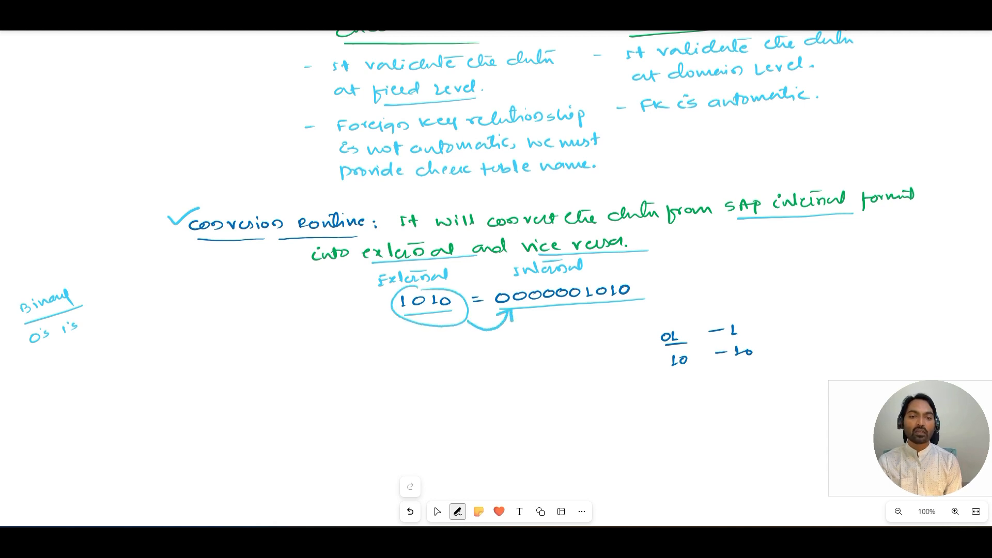
pyautogui.press('Escape')
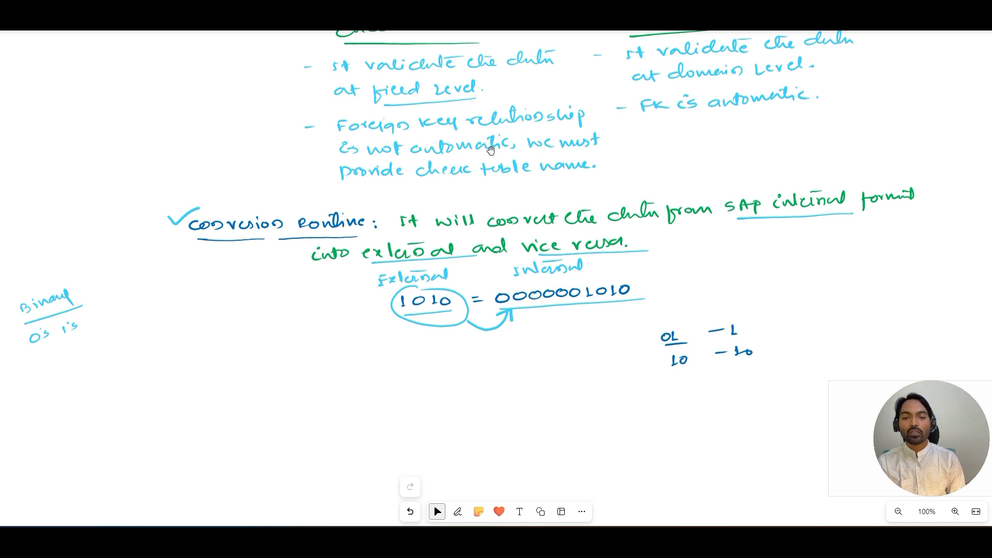
# Step: Write CONVERSION_EXIT_ALPHA_INPUT in dark blue below the 1010 example
pyautogui.click(458, 512)
pyautogui.click(445, 488)
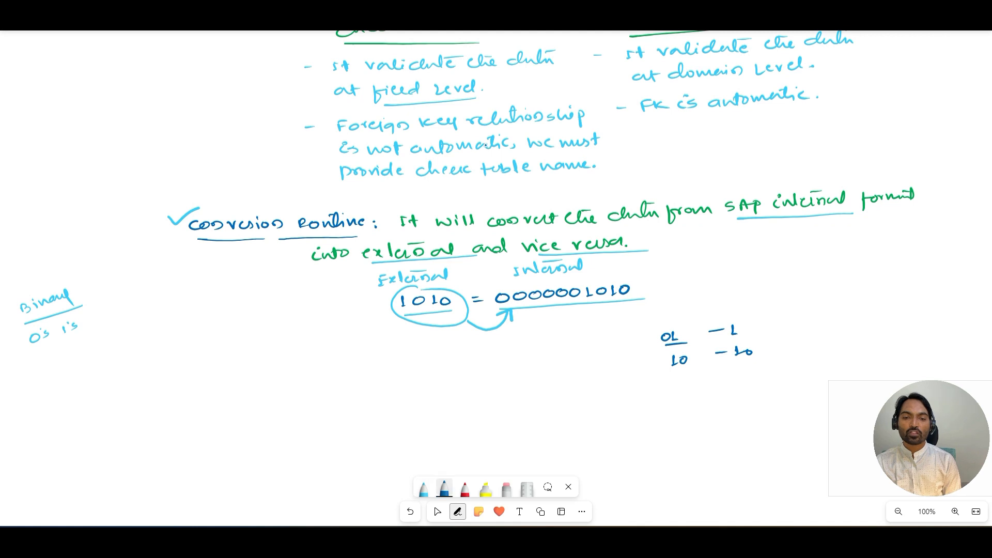
pyautogui.moveTo(283, 365); pyautogui.dragTo(435, 367)
pyautogui.moveTo(436, 362)
pyautogui.mouseDown()
pyautogui.moveTo(429, 368)
pyautogui.moveTo(441, 367)
pyautogui.mouseUp()
pyautogui.moveTo(448, 359); pyautogui.dragTo(507, 365)
pyautogui.moveTo(512, 364); pyautogui.dragTo(532, 364)
pyautogui.moveTo(536, 355)
pyautogui.mouseDown()
pyautogui.moveTo(536, 364)
pyautogui.moveTo(539, 355)
pyautogui.mouseUp()
pyautogui.moveTo(544, 362)
pyautogui.mouseDown()
pyautogui.moveTo(545, 354)
pyautogui.moveTo(551, 363)
pyautogui.mouseUp()
pyautogui.moveTo(552, 363); pyautogui.dragTo(552, 353)
pyautogui.moveTo(557, 363); pyautogui.dragTo(576, 353)
pyautogui.moveTo(582, 353)
pyautogui.mouseDown()
pyautogui.moveTo(581, 362)
pyautogui.moveTo(588, 350)
pyautogui.mouseUp()
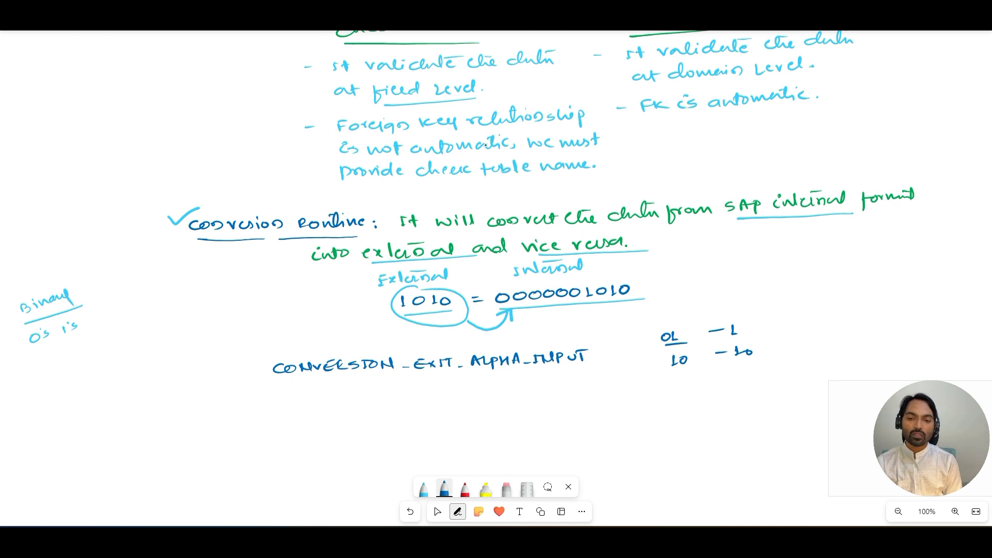
# Step: Write CONVERSION_EXIT_ALPHA_OUTPUT on the line beneath it
pyautogui.moveTo(282, 404)
pyautogui.mouseDown()
pyautogui.moveTo(273, 408)
pyautogui.moveTo(284, 413)
pyautogui.mouseUp()
pyautogui.moveTo(289, 406); pyautogui.dragTo(348, 412)
pyautogui.moveTo(360, 403)
pyautogui.mouseDown()
pyautogui.moveTo(361, 412)
pyautogui.moveTo(389, 400)
pyautogui.moveTo(473, 409)
pyautogui.mouseUp()
pyautogui.moveTo(466, 406); pyautogui.dragTo(473, 405)
pyautogui.moveTo(478, 400); pyautogui.dragTo(484, 411)
pyautogui.moveTo(486, 400); pyautogui.dragTo(504, 408)
pyautogui.moveTo(508, 406); pyautogui.dragTo(516, 402)
pyautogui.moveTo(520, 406); pyautogui.dragTo(534, 398)
pyautogui.moveTo(543, 398); pyautogui.dragTo(552, 398)
pyautogui.moveTo(558, 397); pyautogui.dragTo(566, 396)
pyautogui.moveTo(568, 396); pyautogui.dragTo(570, 402)
pyautogui.moveTo(575, 397); pyautogui.dragTo(590, 401)
pyautogui.moveTo(585, 393); pyautogui.dragTo(599, 389)
# Step: Erase the binary example notes beside the 1010 line
pyautogui.click(507, 488)
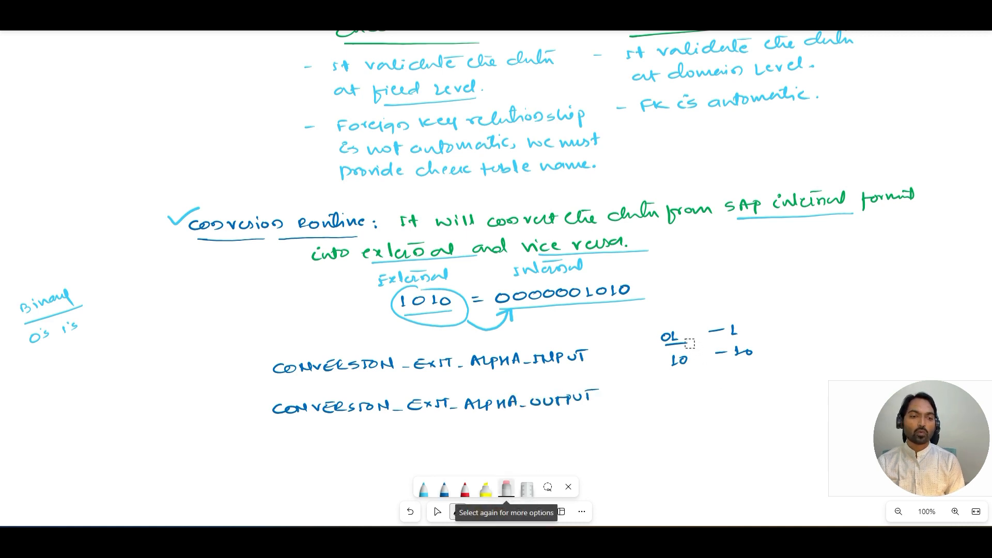
pyautogui.moveTo(690, 343)
pyautogui.mouseDown()
pyautogui.moveTo(665, 348)
pyautogui.moveTo(752, 354)
pyautogui.moveTo(738, 356)
pyautogui.mouseUp()
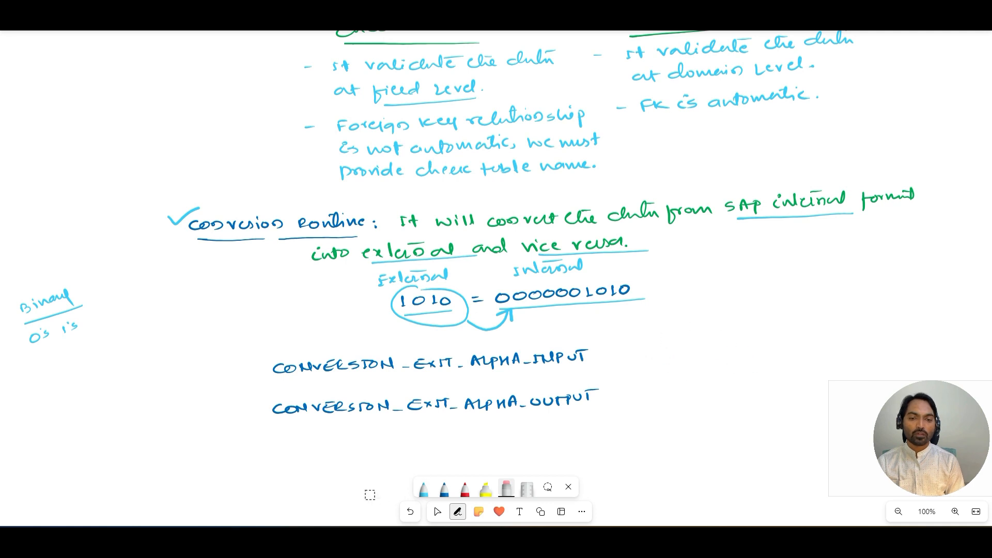
# Step: Switch the pen to green and write '→ External to internal' beside CONVERSION_EXIT_ALPHA_INPUT
pyautogui.click(424, 488)
pyautogui.click(423, 488)
pyautogui.click(387, 439)
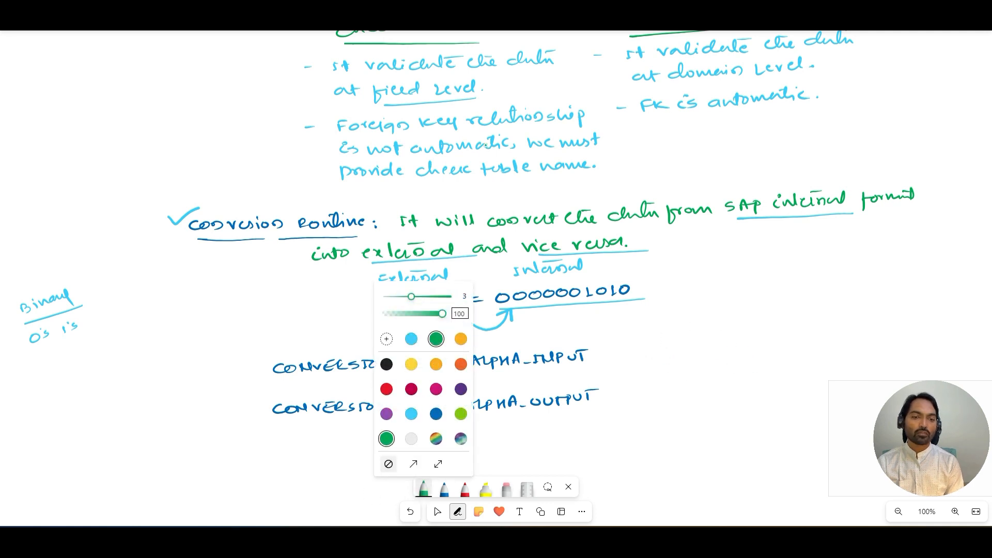
pyautogui.moveTo(607, 353)
pyautogui.mouseDown()
pyautogui.moveTo(720, 344)
pyautogui.moveTo(702, 337)
pyautogui.moveTo(743, 348)
pyautogui.moveTo(790, 330)
pyautogui.moveTo(815, 339)
pyautogui.moveTo(832, 330)
pyautogui.mouseUp()
pyautogui.moveTo(802, 332); pyautogui.dragTo(815, 330)
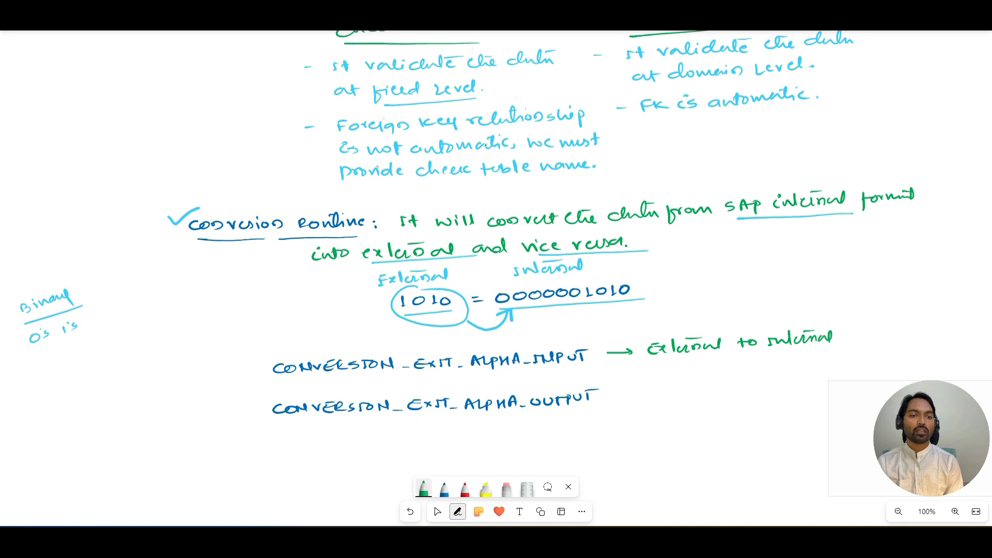
pyautogui.moveTo(636, 283); pyautogui.dragTo(653, 275)
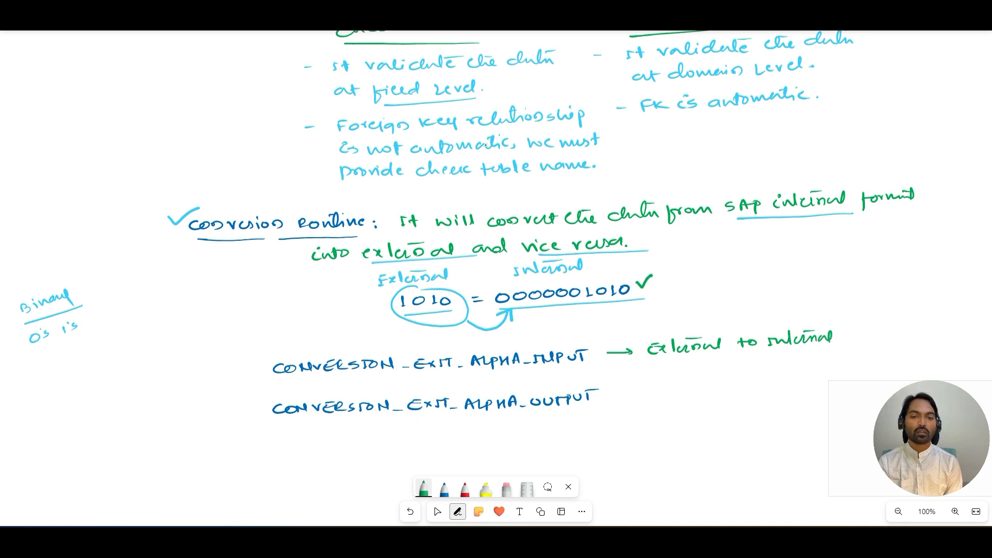
pyautogui.moveTo(396, 305)
pyautogui.mouseDown()
pyautogui.moveTo(365, 306)
pyautogui.moveTo(375, 312)
pyautogui.mouseUp()
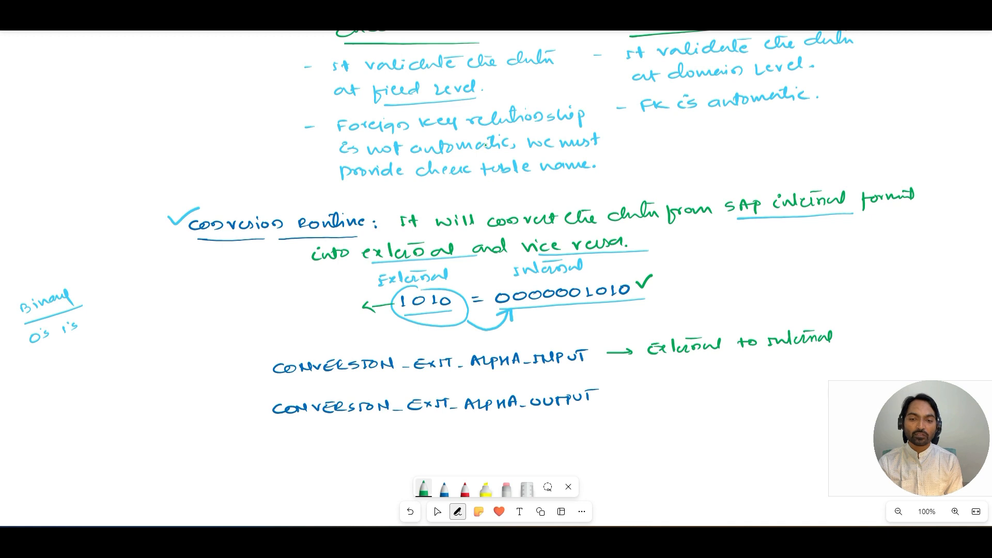
# Step: Write 'FM→' in front of CONVERSION_EXIT_ALPHA_INPUT
pyautogui.moveTo(212, 370)
pyautogui.mouseDown()
pyautogui.moveTo(210, 379)
pyautogui.moveTo(221, 369)
pyautogui.mouseUp()
pyautogui.moveTo(213, 374); pyautogui.dragTo(219, 373)
pyautogui.moveTo(224, 378); pyautogui.dragTo(255, 372)
pyautogui.moveTo(251, 369); pyautogui.dragTo(251, 376)
pyautogui.moveTo(658, 361)
pyautogui.mouseDown()
pyautogui.moveTo(715, 356)
pyautogui.moveTo(669, 371)
pyautogui.moveTo(690, 371)
pyautogui.mouseUp()
pyautogui.moveTo(695, 367); pyautogui.dragTo(845, 353)
pyautogui.moveTo(767, 364); pyautogui.dragTo(785, 363)
pyautogui.moveTo(798, 364); pyautogui.dragTo(814, 362)
pyautogui.moveTo(821, 360); pyautogui.dragTo(835, 367)
pyautogui.moveTo(847, 361); pyautogui.dragTo(846, 361)
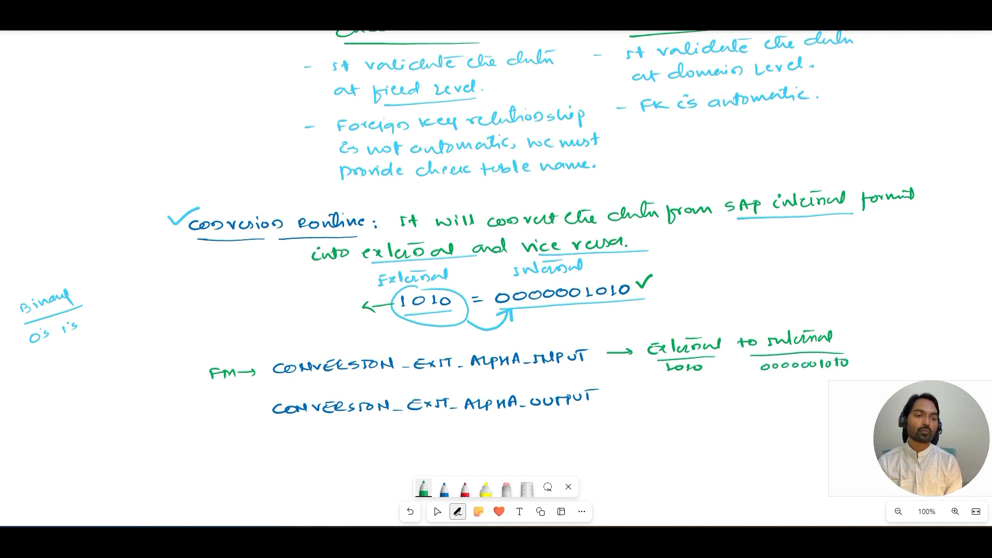
# Step: Write '→ Internal to external' beside CONVERSION_EXIT_ALPHA_OUTPUT and underline 'Internal'
pyautogui.moveTo(606, 397)
pyautogui.mouseDown()
pyautogui.moveTo(654, 397)
pyautogui.moveTo(675, 385)
pyautogui.moveTo(703, 394)
pyautogui.moveTo(720, 382)
pyautogui.moveTo(697, 383)
pyautogui.mouseUp()
pyautogui.moveTo(740, 382)
pyautogui.mouseDown()
pyautogui.moveTo(742, 392)
pyautogui.moveTo(766, 391)
pyautogui.moveTo(817, 380)
pyautogui.mouseUp()
pyautogui.moveTo(649, 402); pyautogui.dragTo(716, 397)
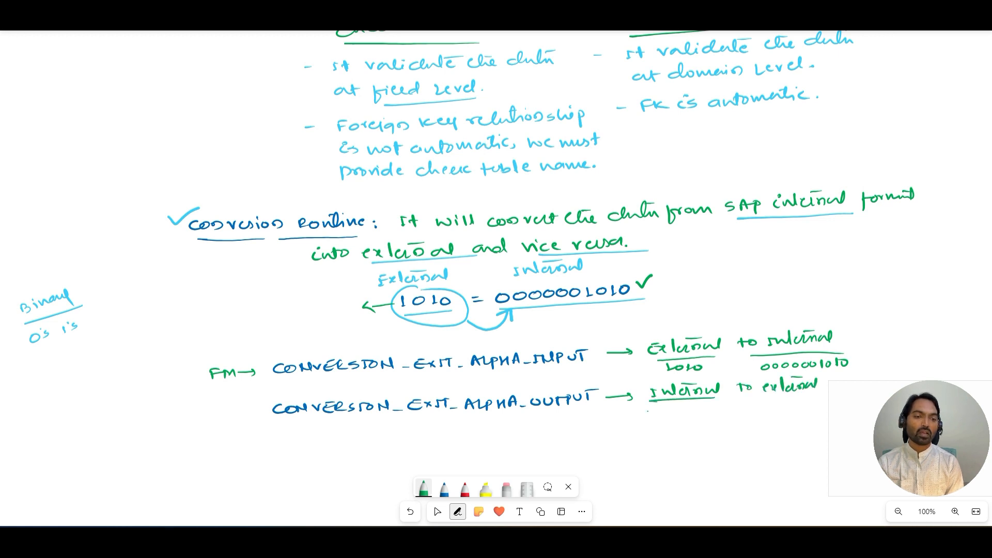
pyautogui.moveTo(649, 410); pyautogui.dragTo(648, 412)
pyautogui.moveTo(662, 410); pyautogui.dragTo(688, 409)
pyautogui.moveTo(699, 407); pyautogui.dragTo(705, 412)
pyautogui.moveTo(712, 407)
pyautogui.mouseDown()
pyautogui.moveTo(811, 398)
pyautogui.moveTo(767, 416)
pyautogui.moveTo(789, 416)
pyautogui.mouseUp()
pyautogui.moveTo(802, 411); pyautogui.dragTo(801, 412)
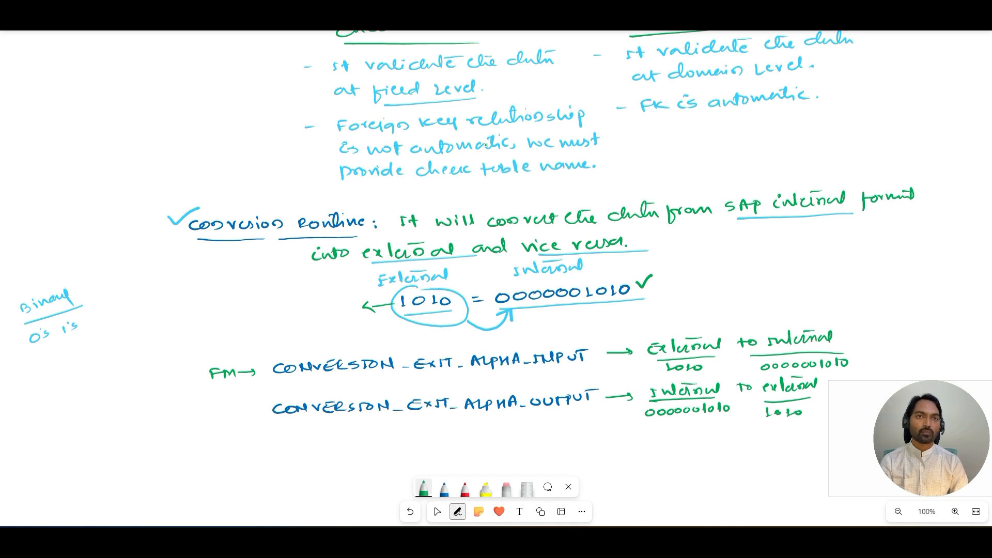
# Step: Switch back to SAP, close the details dialog and navigate back to KNA1's dictionary field list
pyautogui.hotkey('alt', 'Tab')
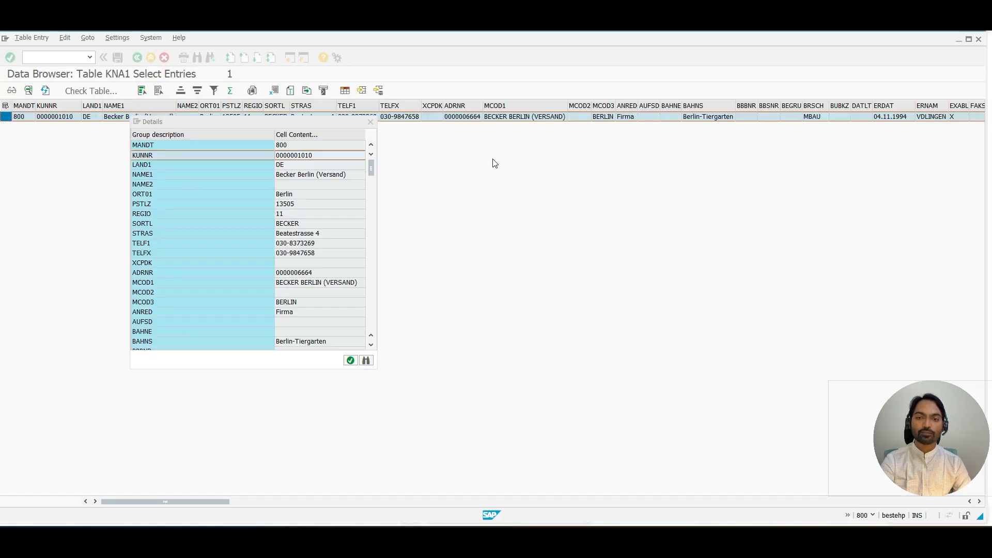
pyautogui.click(371, 121)
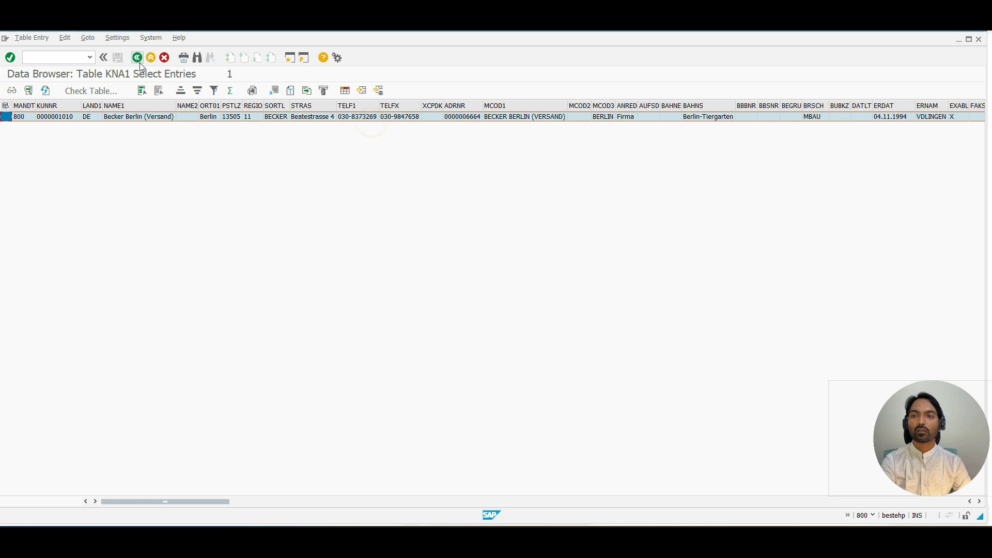
pyautogui.click(138, 62)
pyautogui.click(139, 62)
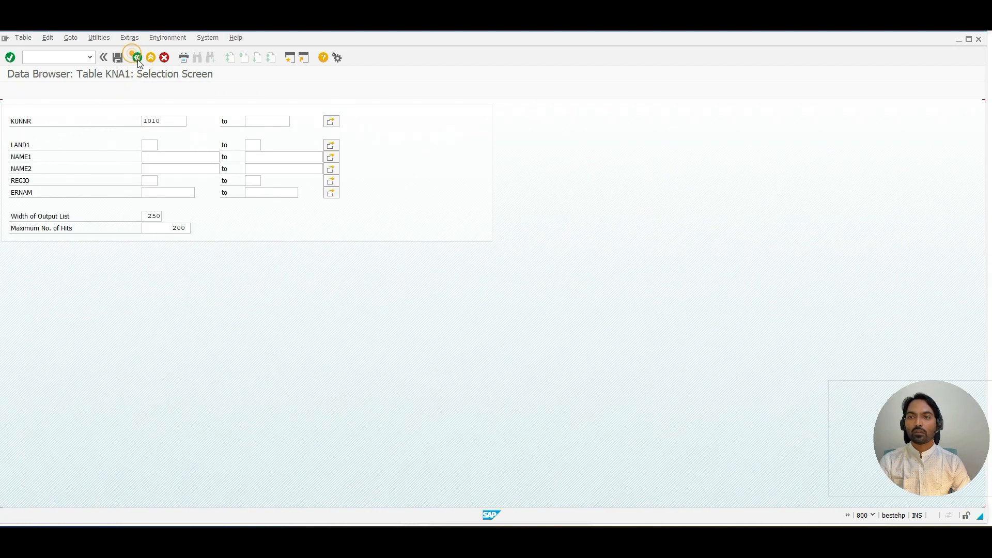
pyautogui.click(10, 193)
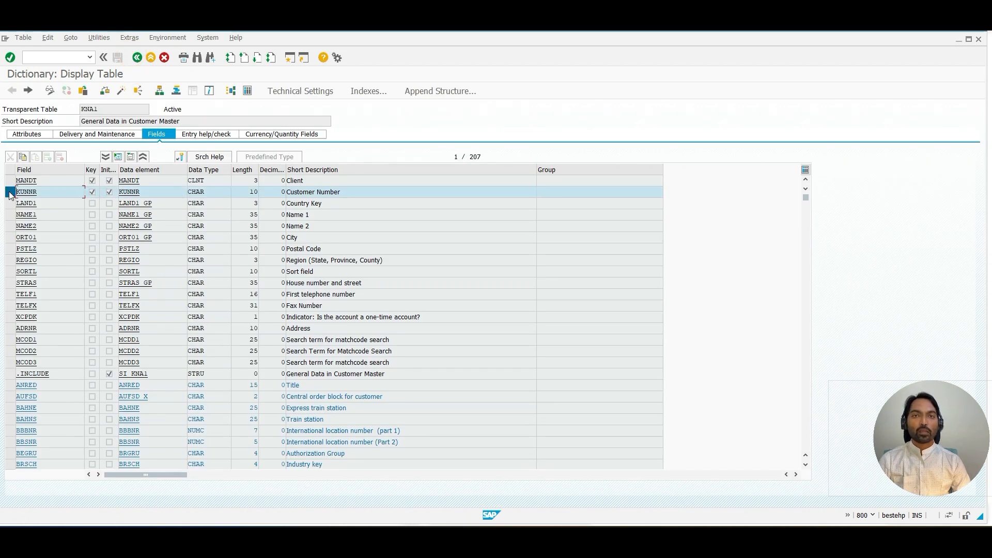
# Step: Drill from KNA1's KUNNR field into its domain and open the function modules behind the ALPHA conversion routine
pyautogui.doubleClick(130, 192)
pyautogui.moveTo(149, 167); pyautogui.dragTo(122, 168)
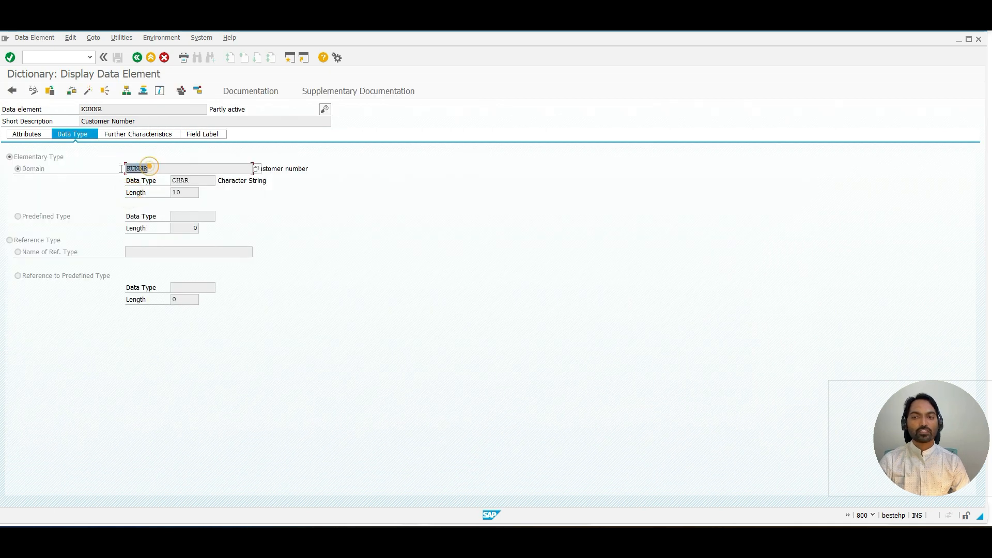
pyautogui.doubleClick(133, 169)
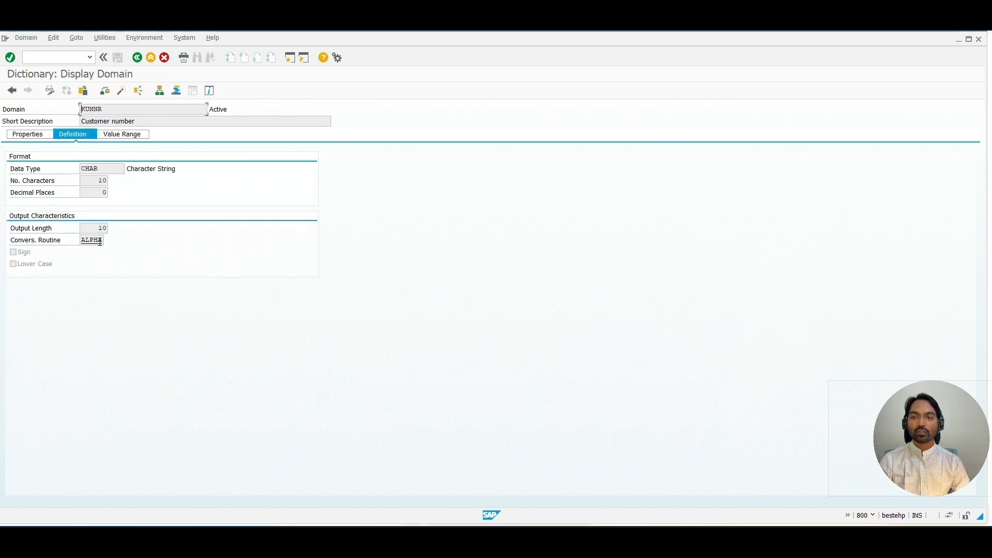
pyautogui.moveTo(100, 240); pyautogui.dragTo(60, 241)
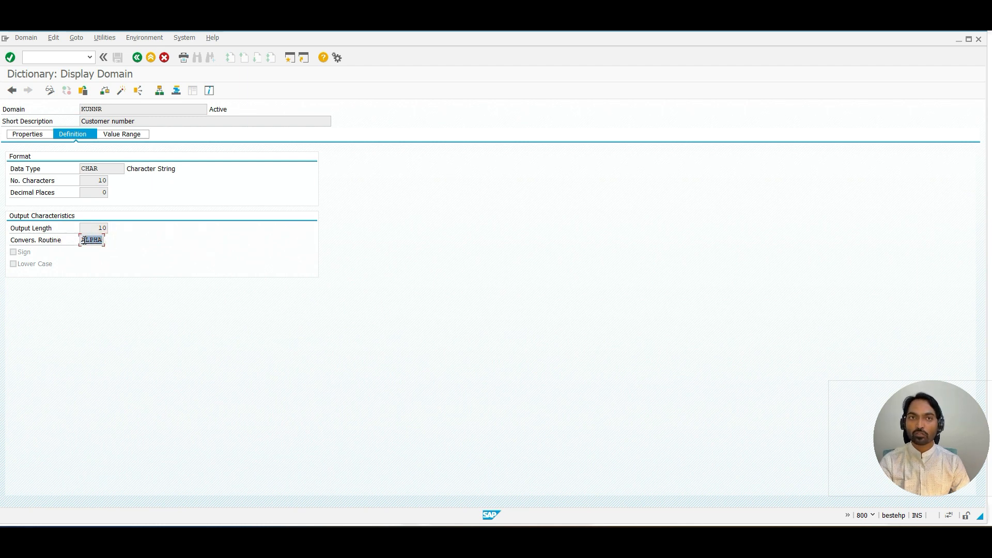
pyautogui.click(85, 240)
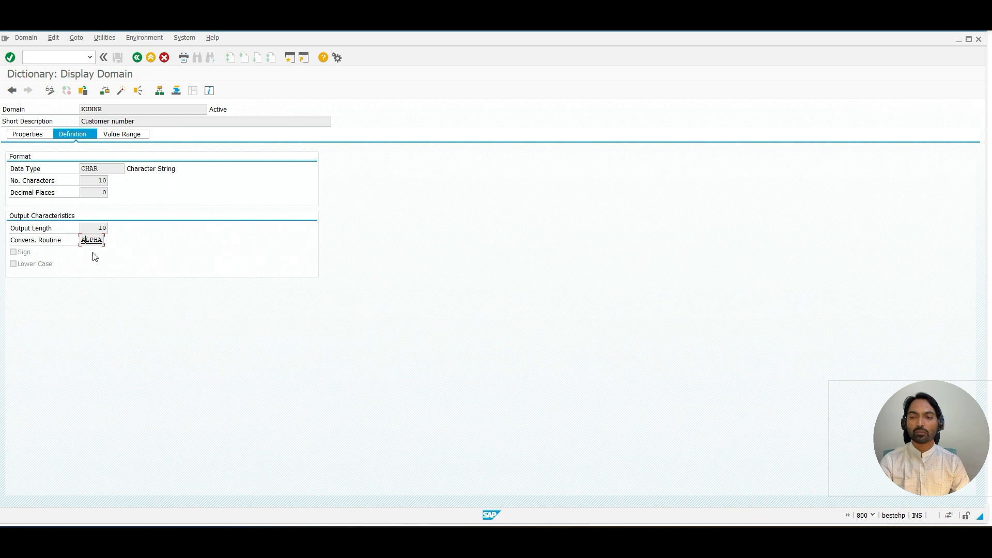
pyautogui.doubleClick(91, 241)
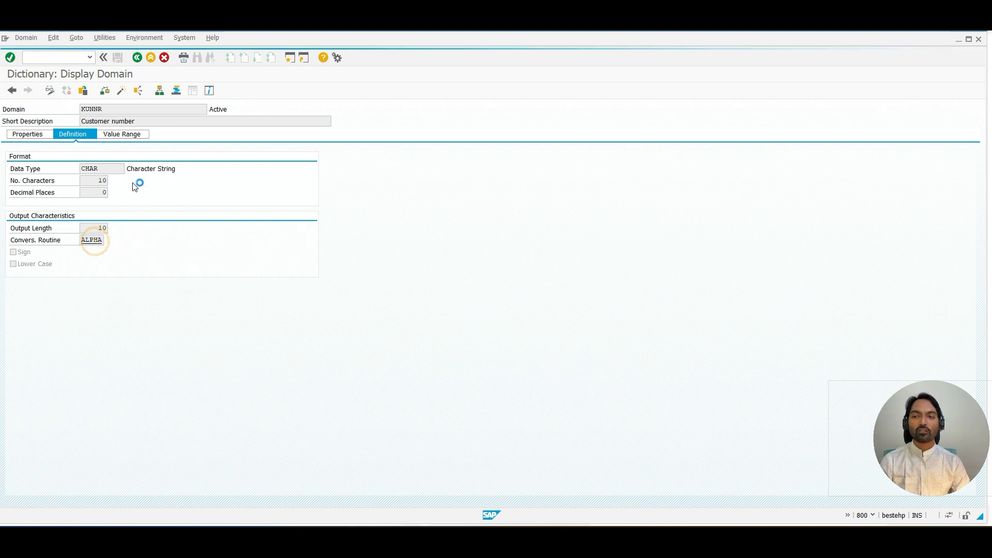
# Step: Select and copy the ALPHA conversion function module names and descriptions, finishing with CONVERSION_EXIT_ALPHA_INPUT
pyautogui.moveTo(54, 217); pyautogui.dragTo(171, 218)
pyautogui.hotkey('ctrl', 'c')
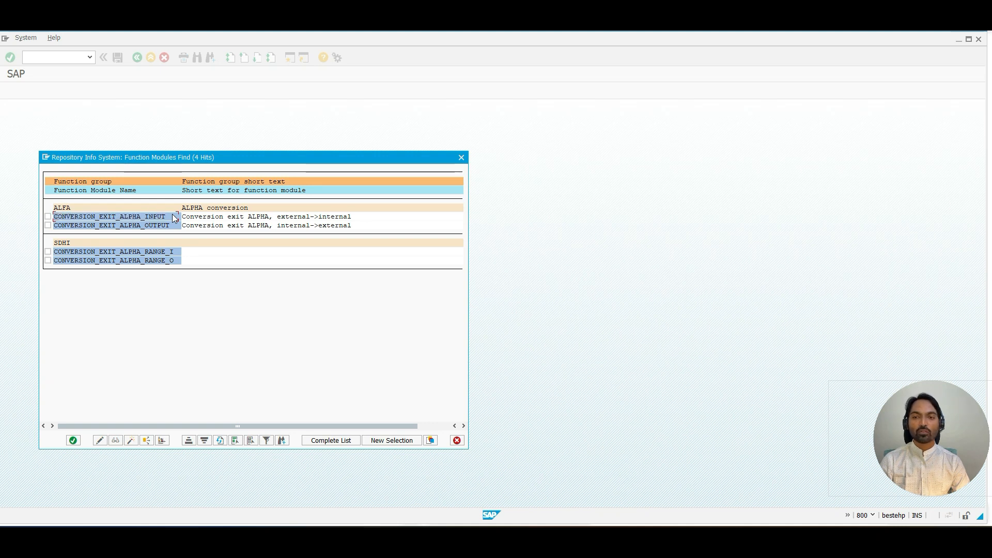
pyautogui.moveTo(287, 219); pyautogui.dragTo(352, 220)
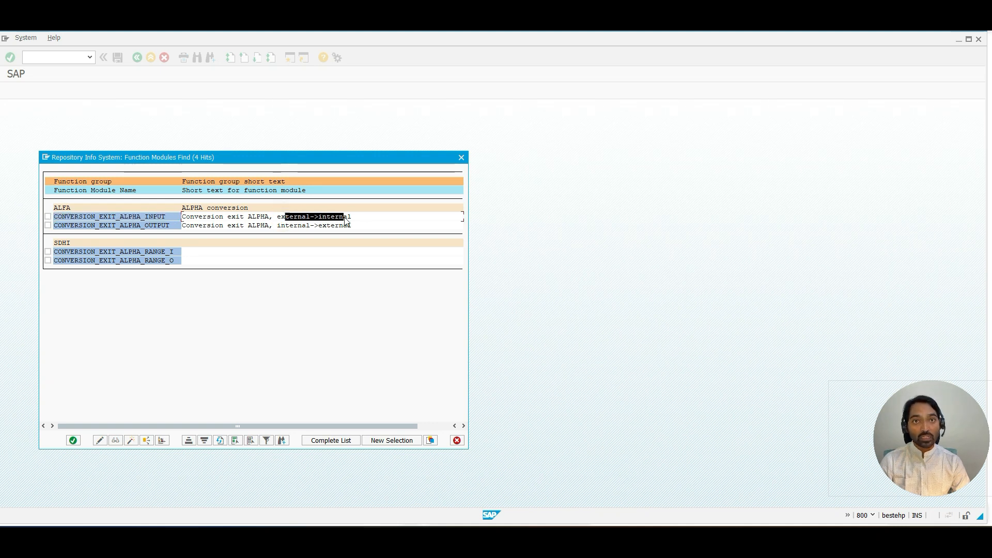
pyautogui.hotkey('ctrl', 'c')
pyautogui.moveTo(55, 225); pyautogui.dragTo(180, 229)
pyautogui.hotkey('ctrl', 'c')
pyautogui.moveTo(284, 226); pyautogui.dragTo(370, 227)
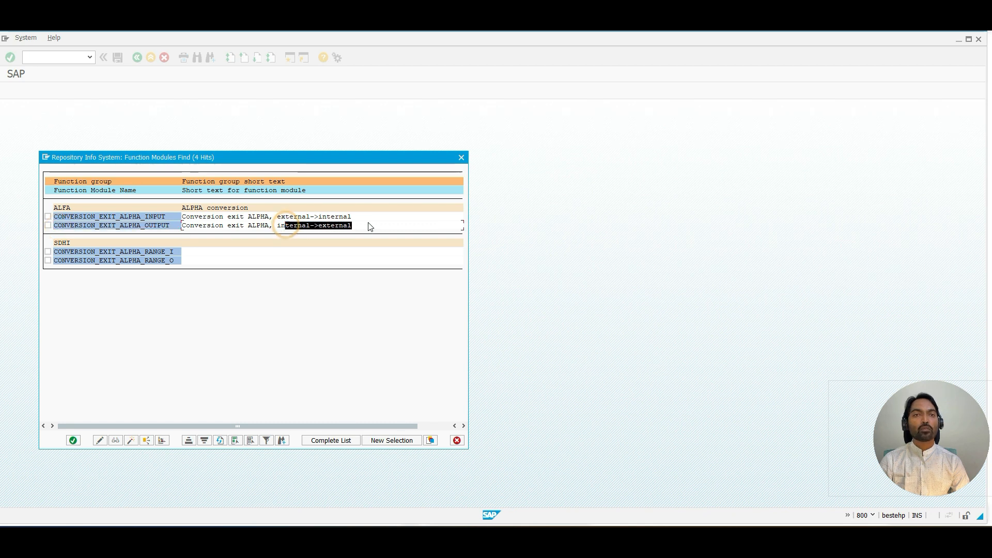
pyautogui.hotkey('ctrl', 'c')
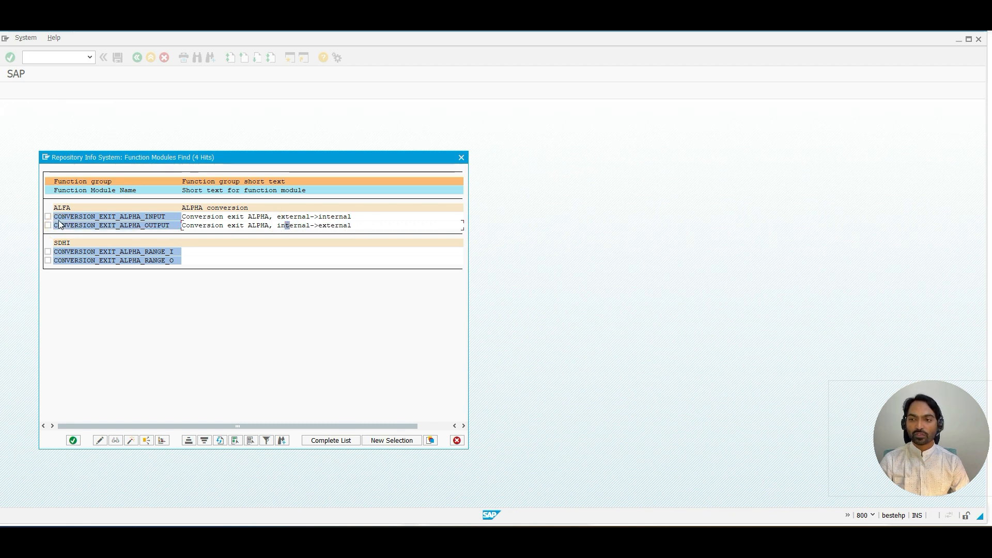
pyautogui.moveTo(54, 217); pyautogui.dragTo(174, 224)
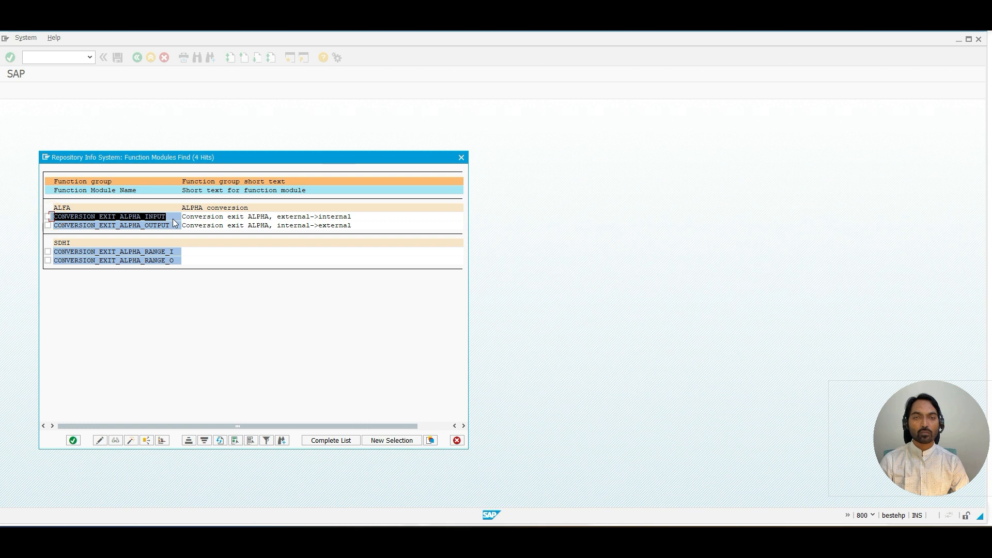
pyautogui.hotkey('ctrl', 'c')
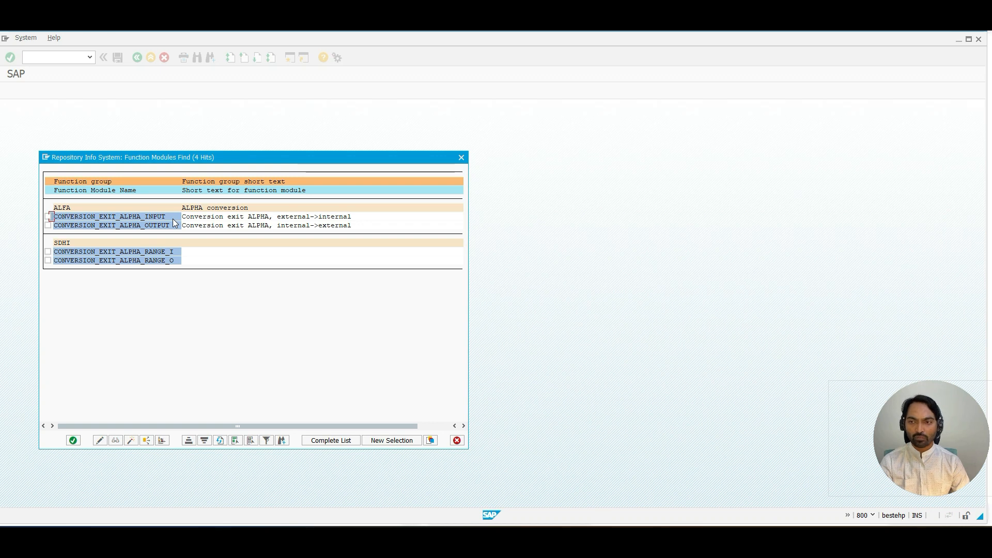
pyautogui.moveTo(54, 217); pyautogui.dragTo(173, 221)
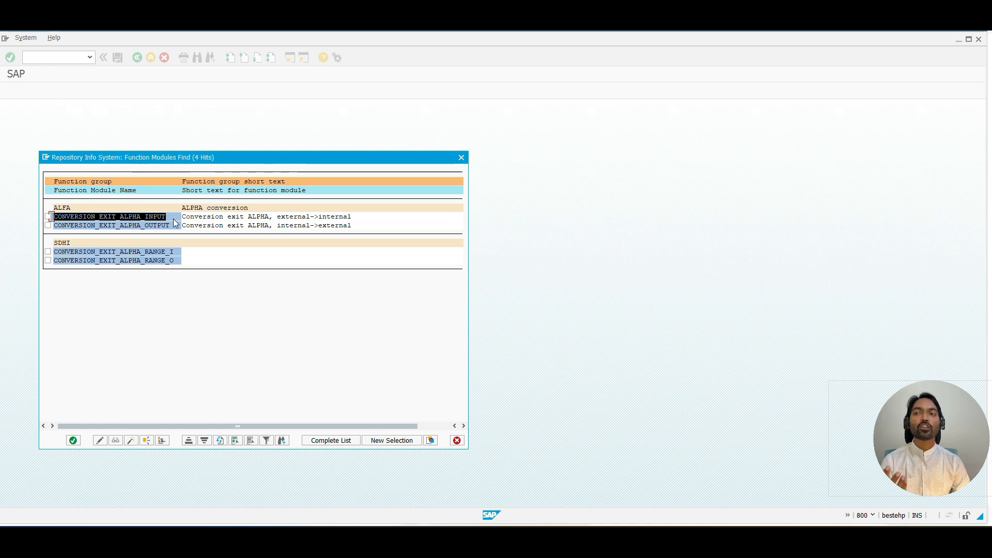
pyautogui.hotkey('ctrl', 'c')
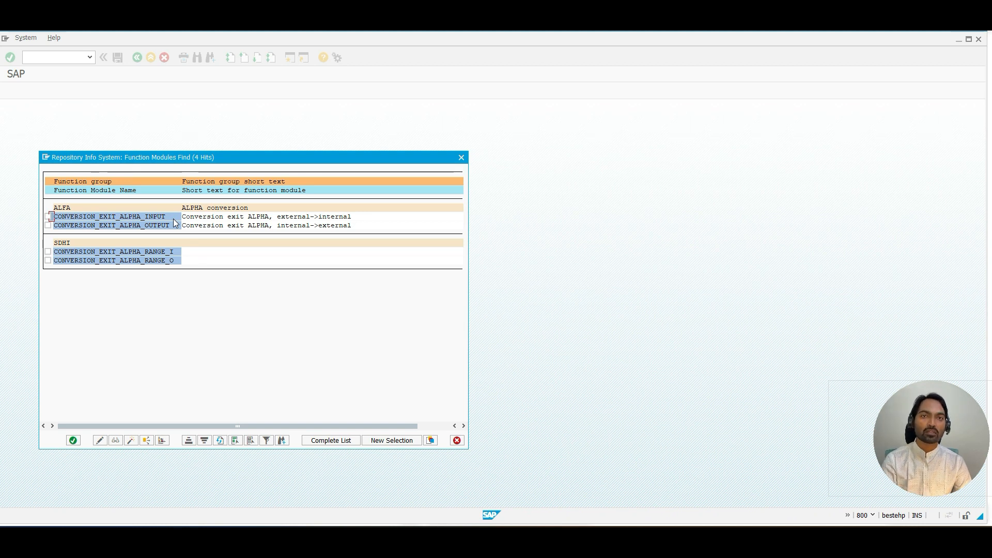
# Step: Switch to the other SAP session, close the value list, go back and open transaction SE37
pyautogui.hotkey('alt', 'Tab')
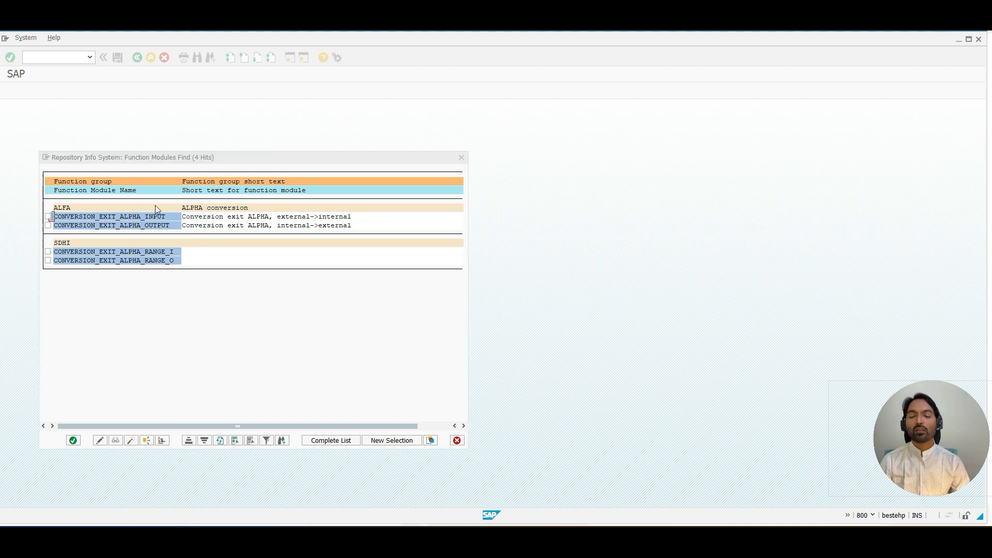
pyautogui.hotkey('alt', 'Tab')
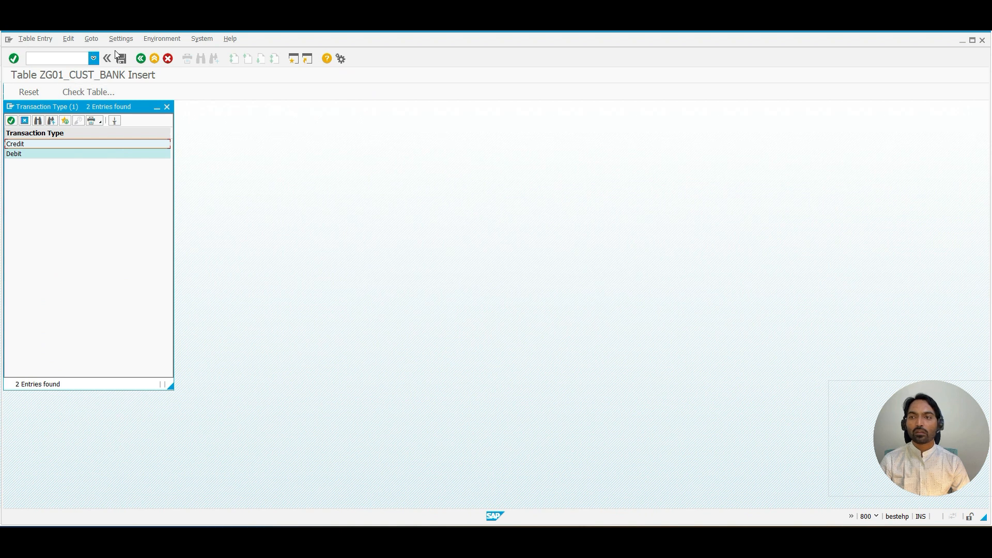
pyautogui.click(167, 108)
pyautogui.click(139, 58)
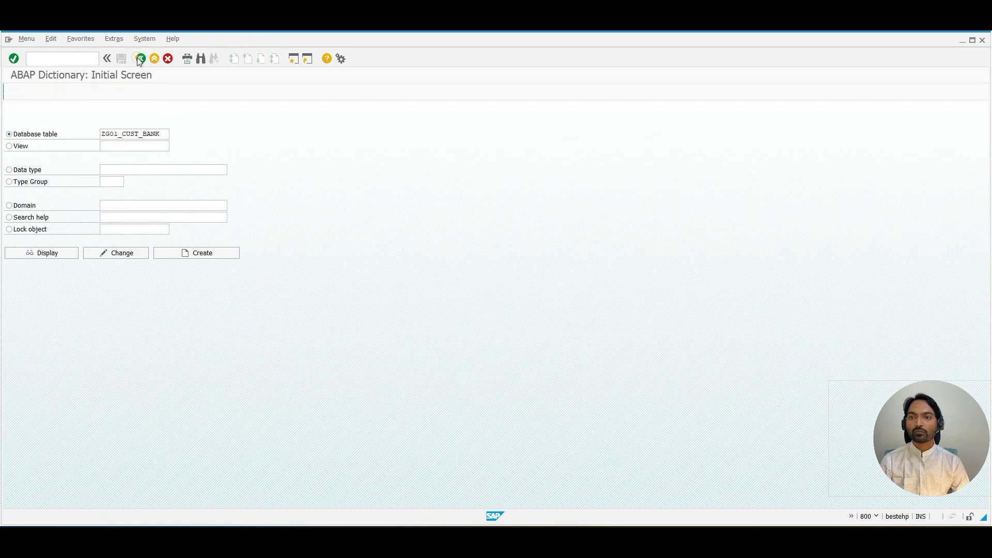
pyautogui.click(139, 58)
pyautogui.write('SE37')
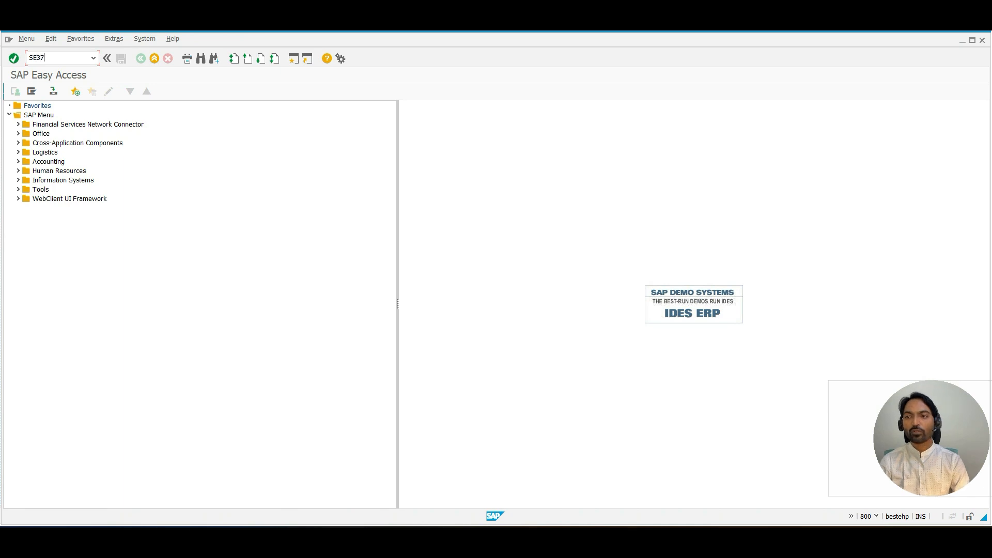
pyautogui.press('Return')
# Step: Paste CONVERSION_EXIT_ALPHA_INPUT as the function module and open its test screen
pyautogui.hotkey('ctrl', 'v')
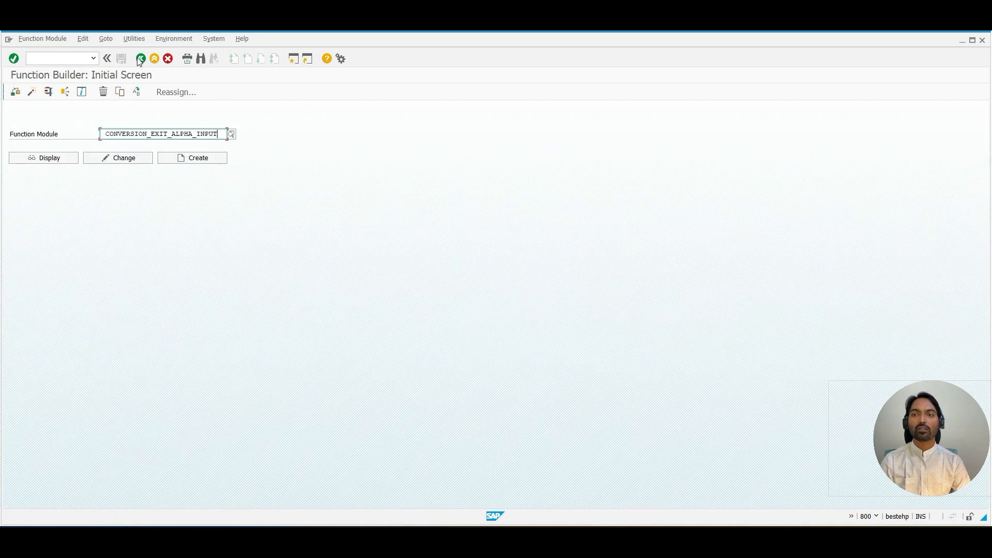
pyautogui.click(107, 135)
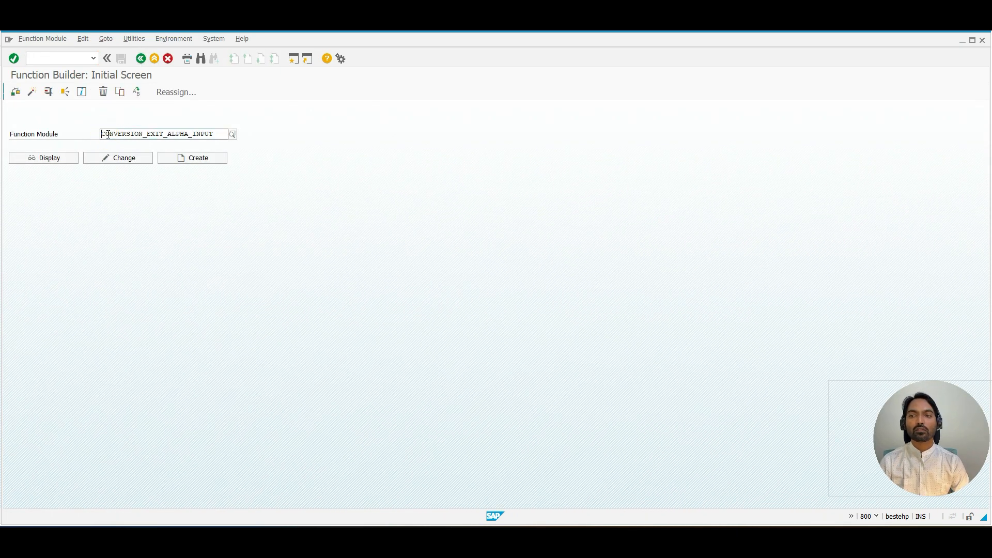
pyautogui.click(132, 234)
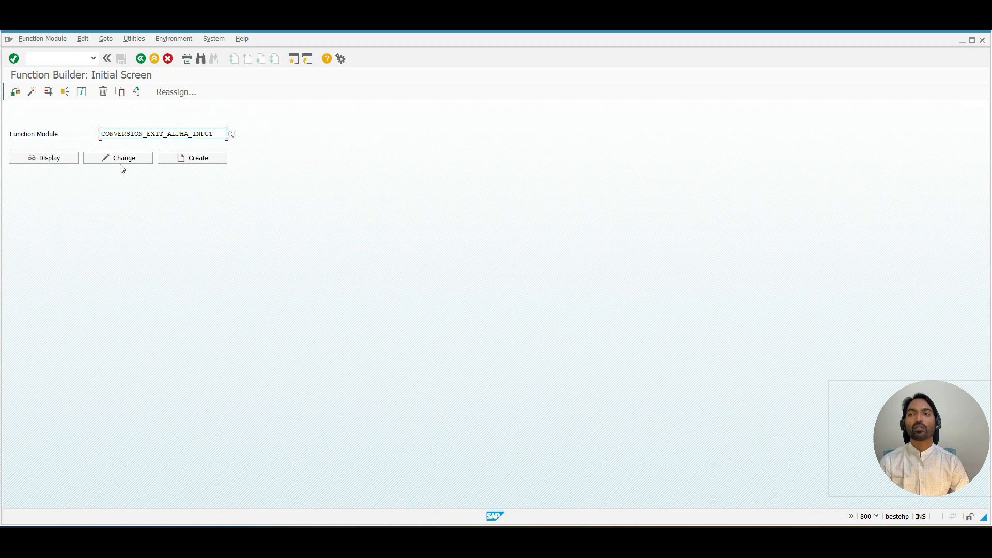
pyautogui.press('F8')
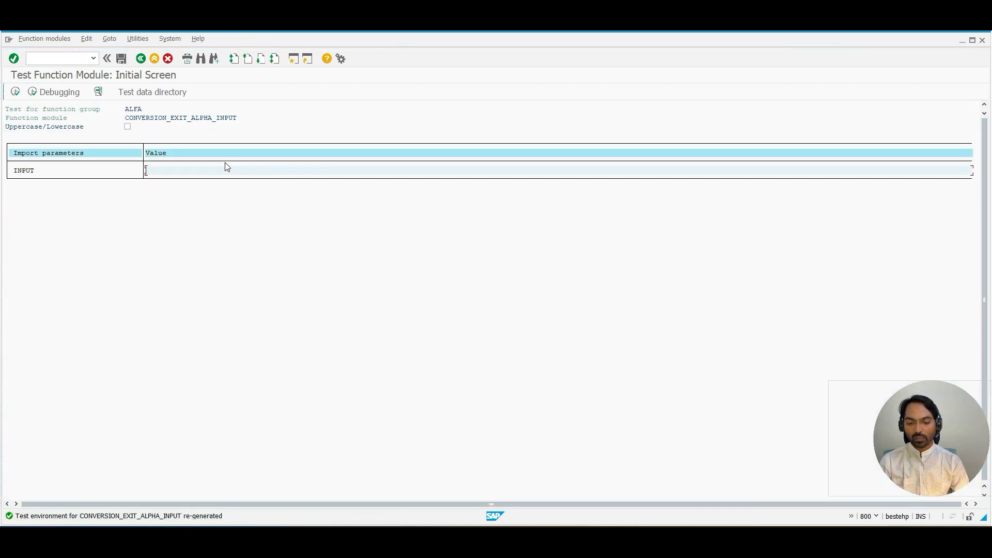
# Step: Run the function module test with input 1010 and select the padded output value
pyautogui.write('1010')
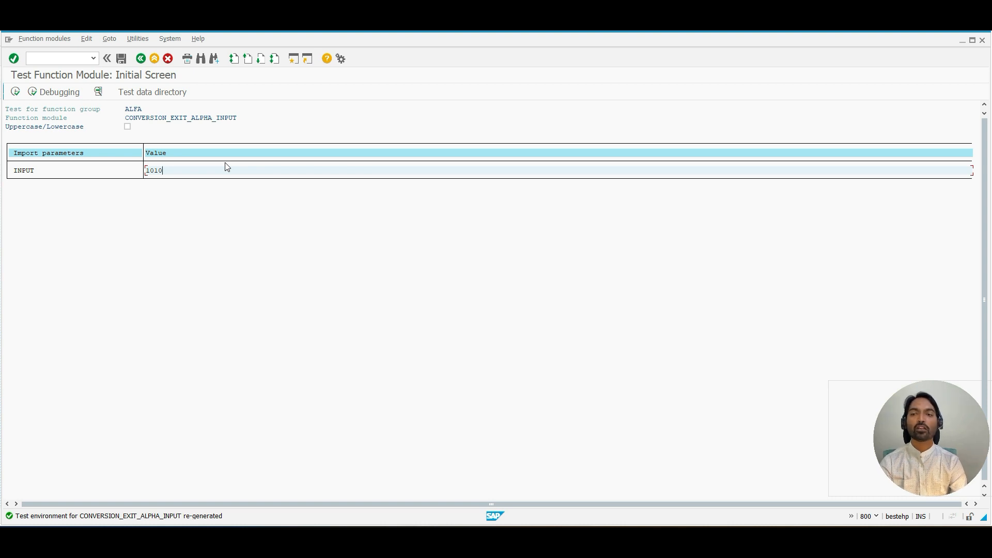
pyautogui.click(15, 92)
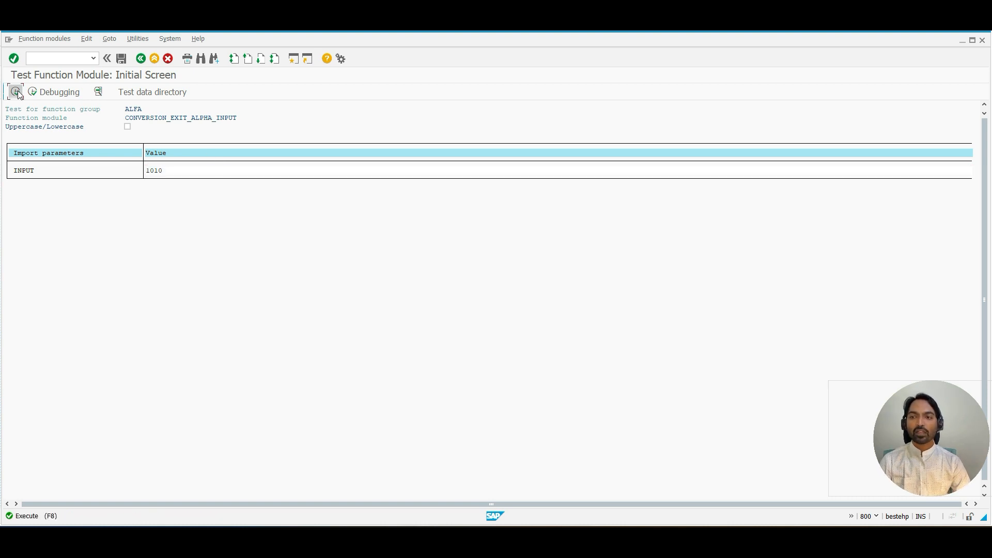
pyautogui.moveTo(146, 232); pyautogui.dragTo(982, 242)
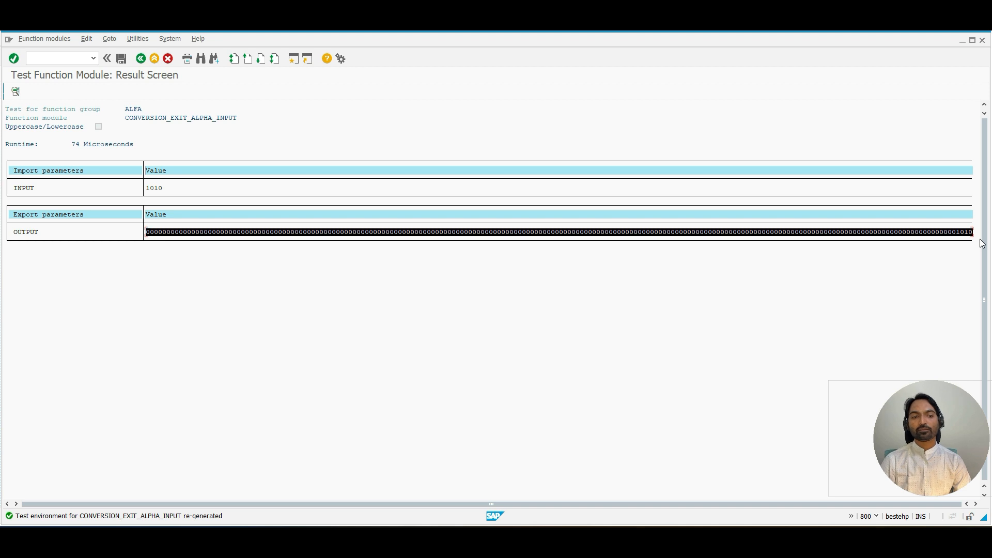
pyautogui.click(981, 243)
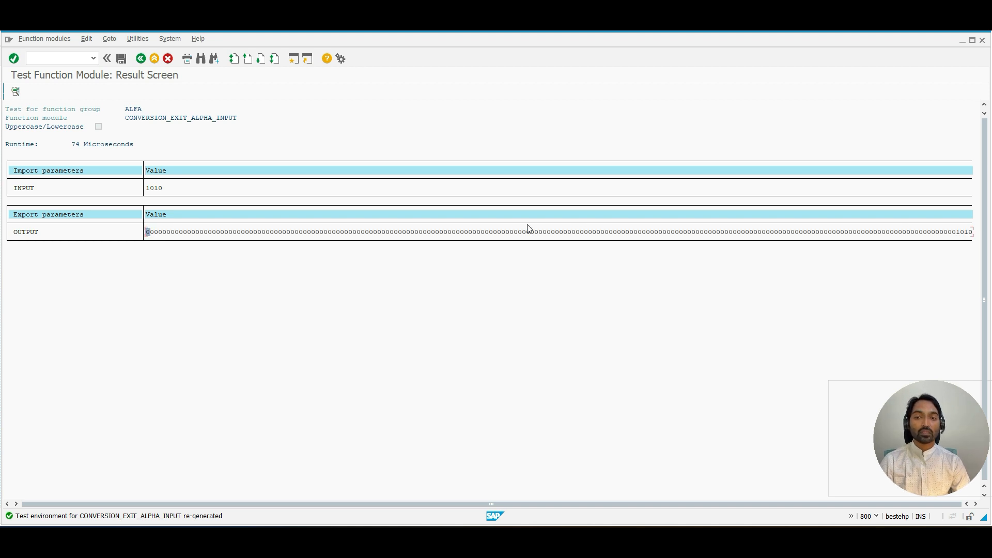
pyautogui.moveTo(156, 232); pyautogui.dragTo(981, 237)
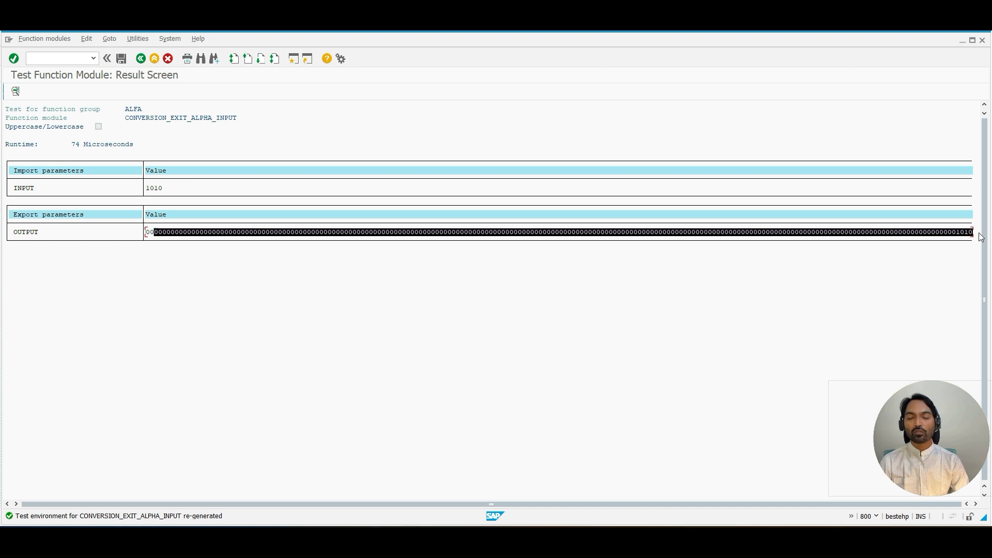
pyautogui.click(981, 238)
# Step: Return to the dictionary session, close the function module list, go back to KNA1 and open its table contents selection screen
pyautogui.hotkey('alt', 'Tab')
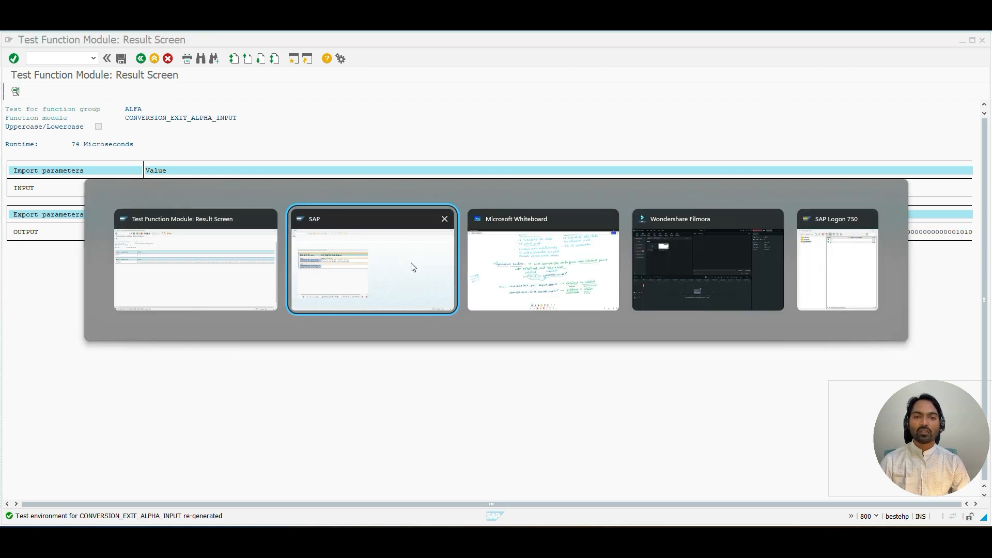
pyautogui.hotkey('alt', 'Tab')
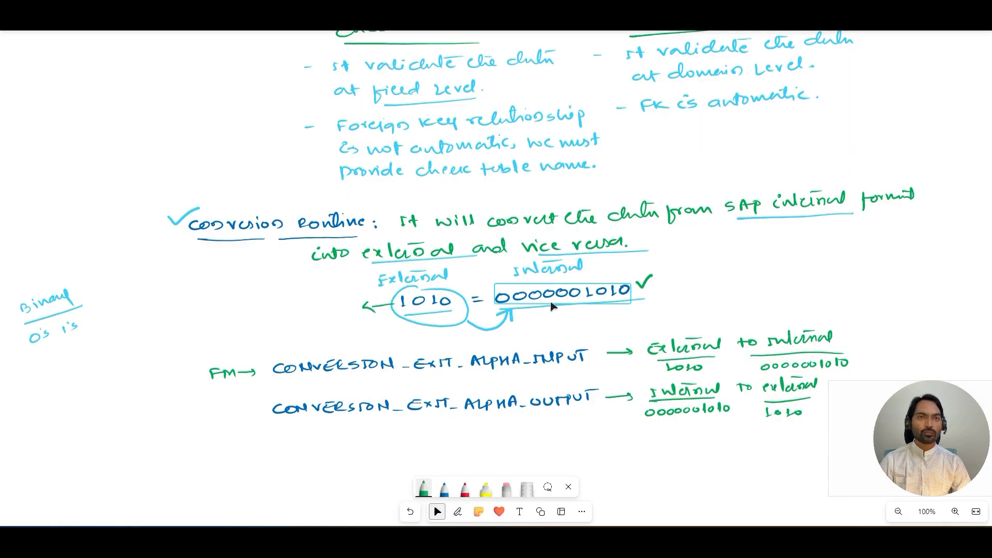
pyautogui.hotkey('alt', 'Tab')
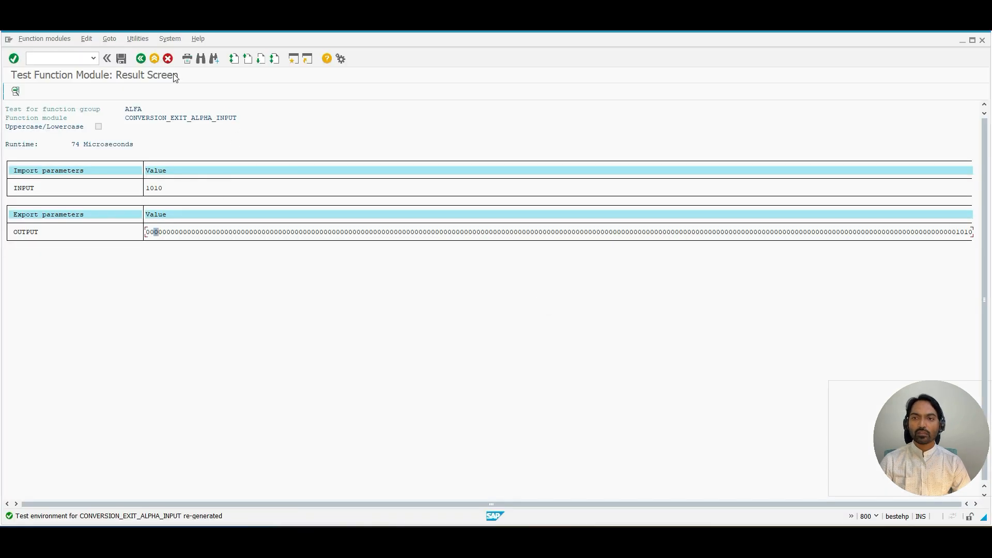
pyautogui.hotkey('alt', 'Tab')
pyautogui.hotkey('alt', 'Tab')
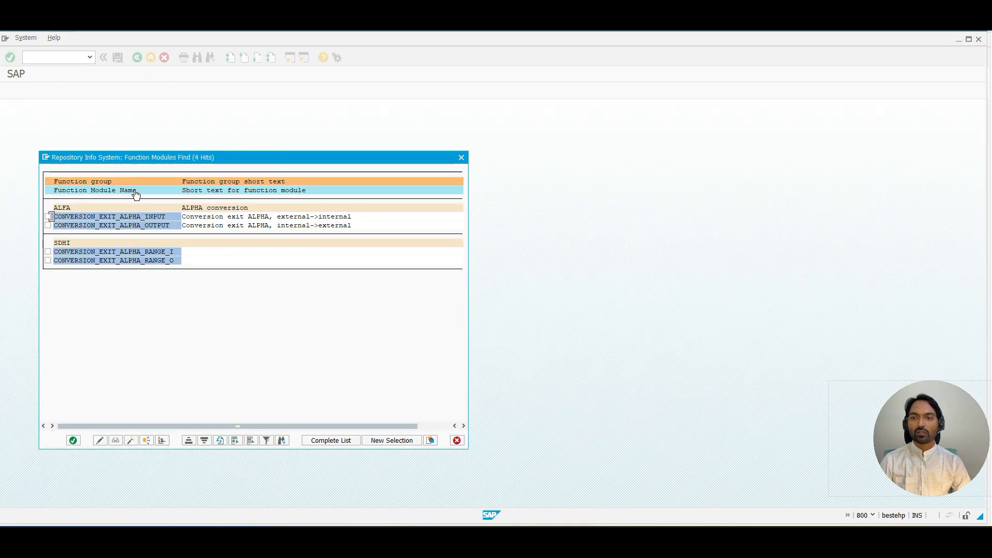
pyautogui.click(70, 228)
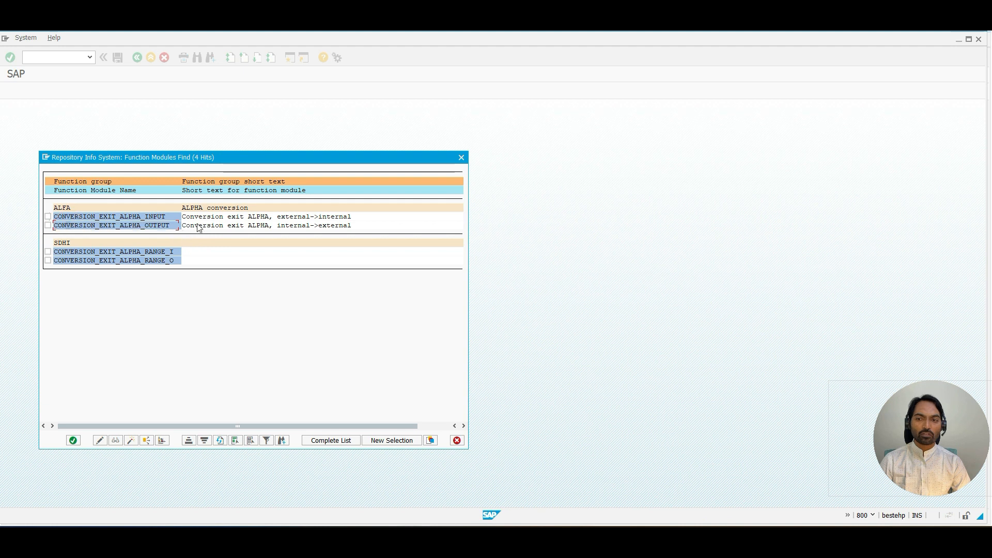
pyautogui.click(462, 158)
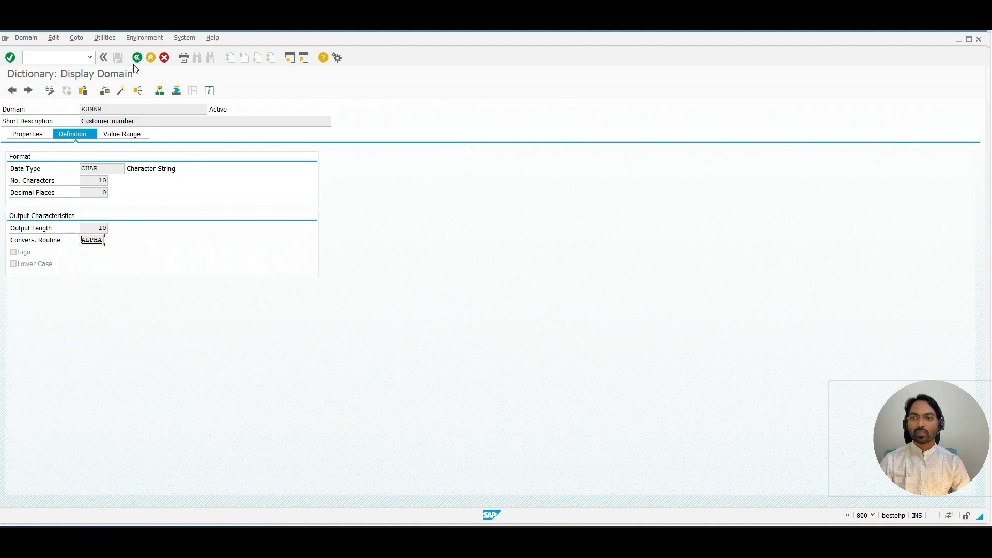
pyautogui.click(133, 64)
pyautogui.click(136, 57)
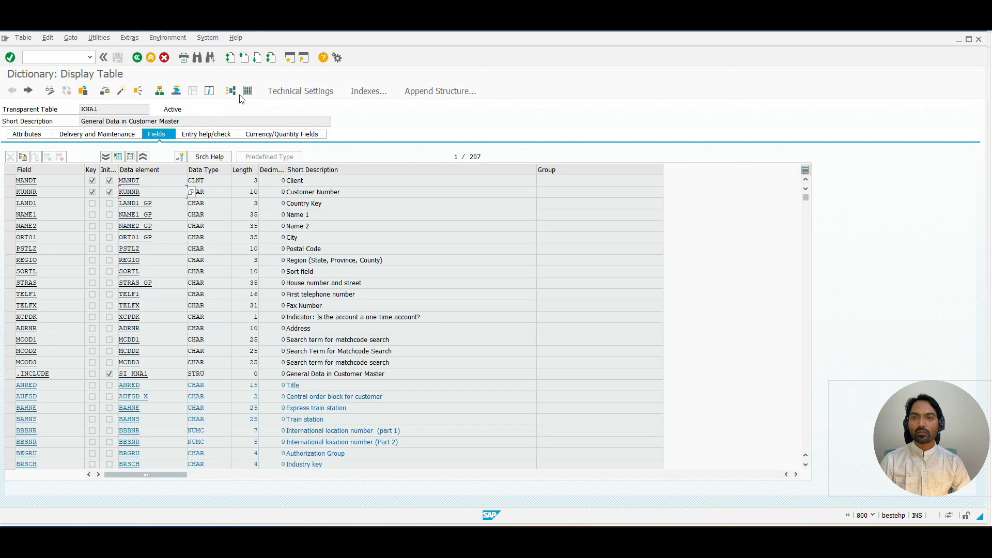
pyautogui.click(244, 92)
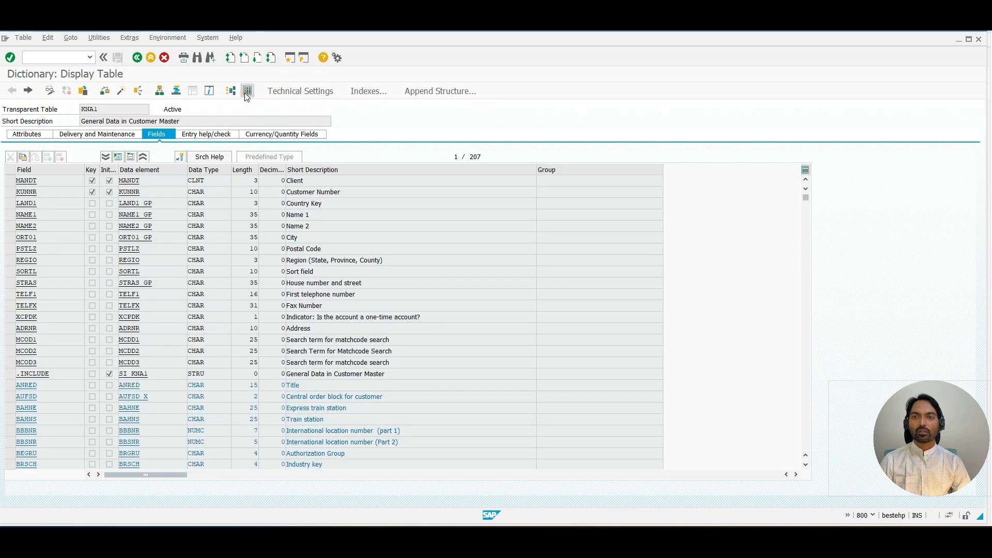
pyautogui.click(155, 121)
pyautogui.click(154, 130)
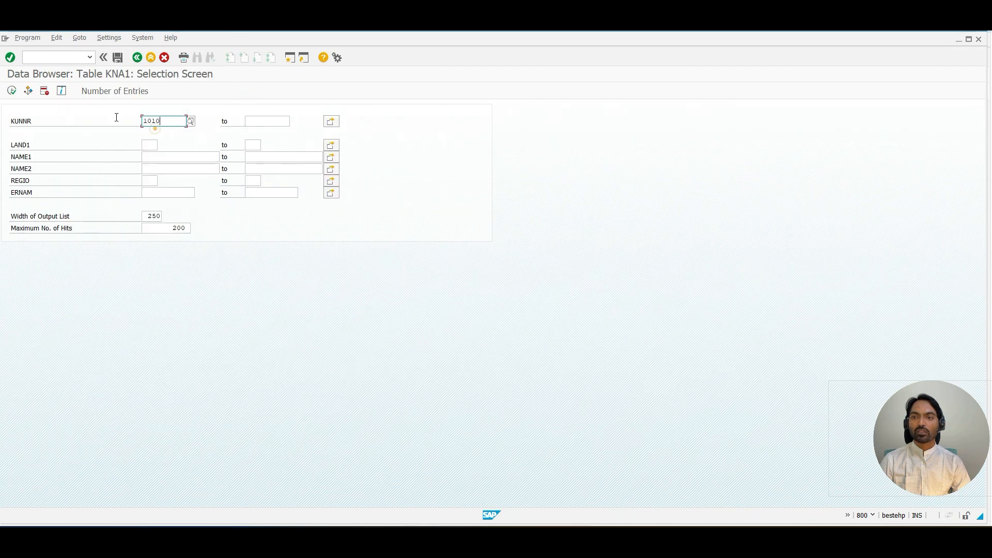
# Step: Execute the KNA1 selection for customer number 1010 and select the KUNNR cell of the result
pyautogui.click(13, 92)
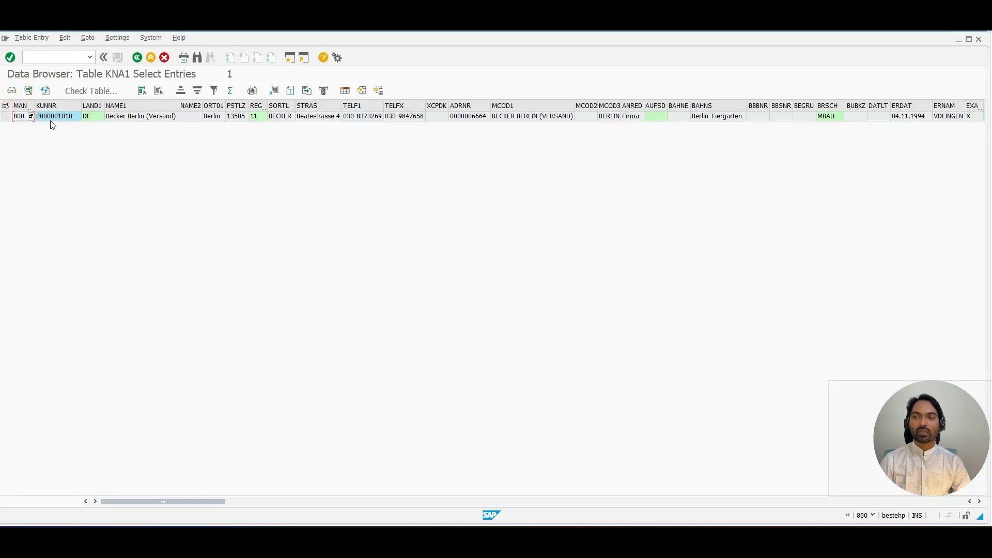
pyautogui.click(56, 117)
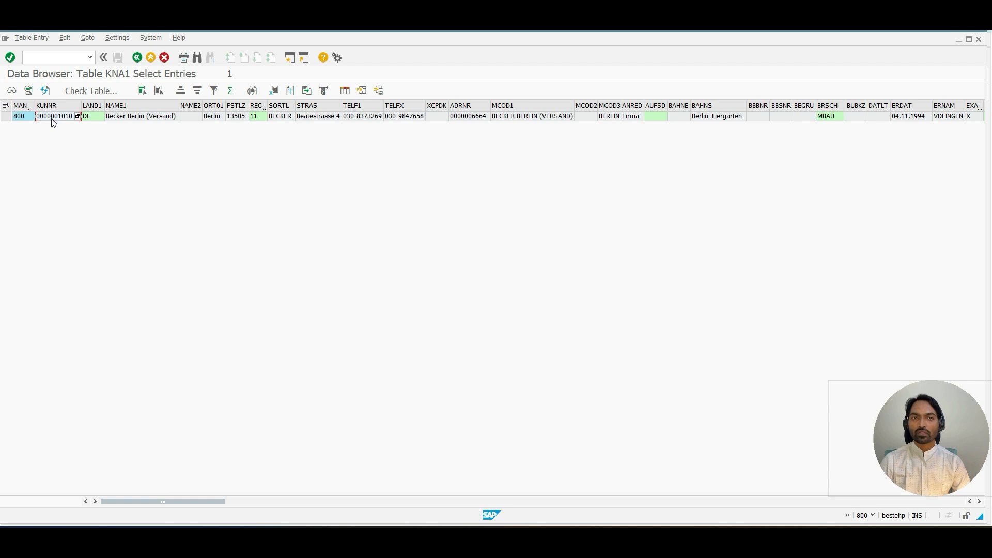
# Step: Rerun the KNA1 selection with customer number 10 and open the details of the returned entry
pyautogui.click(138, 58)
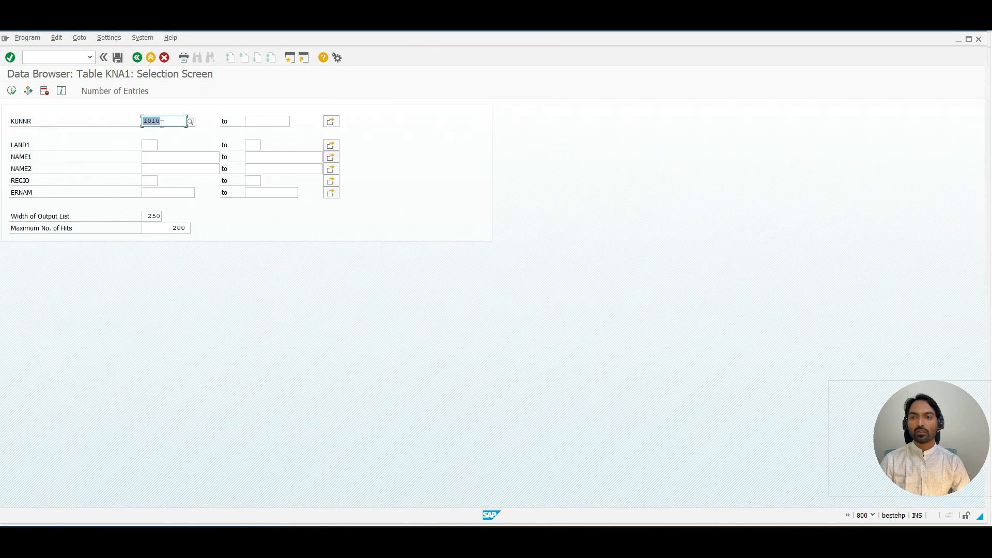
pyautogui.click(163, 121)
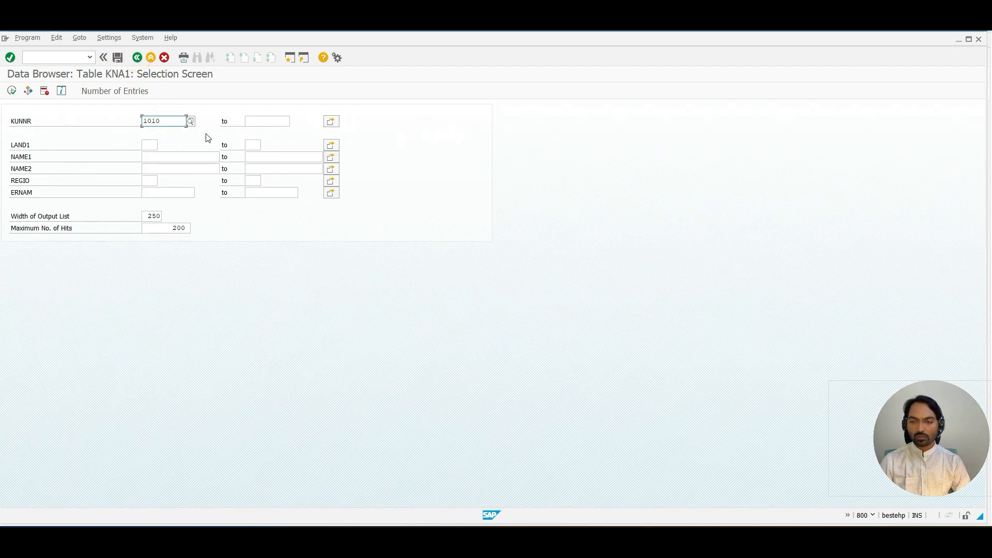
pyautogui.press('BackSpace')
pyautogui.press('BackSpace')
pyautogui.press('BackSpace')
pyautogui.write('0')
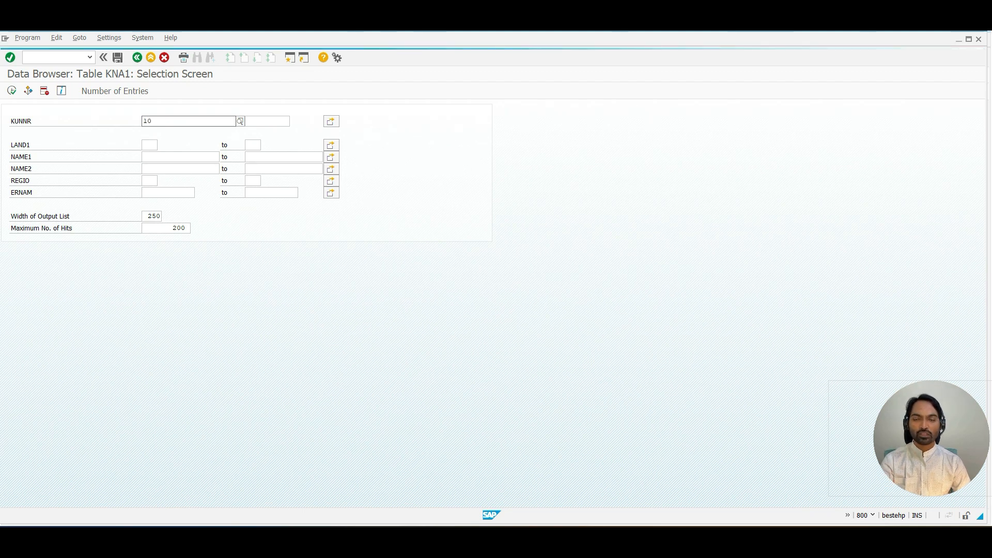
pyautogui.click(12, 91)
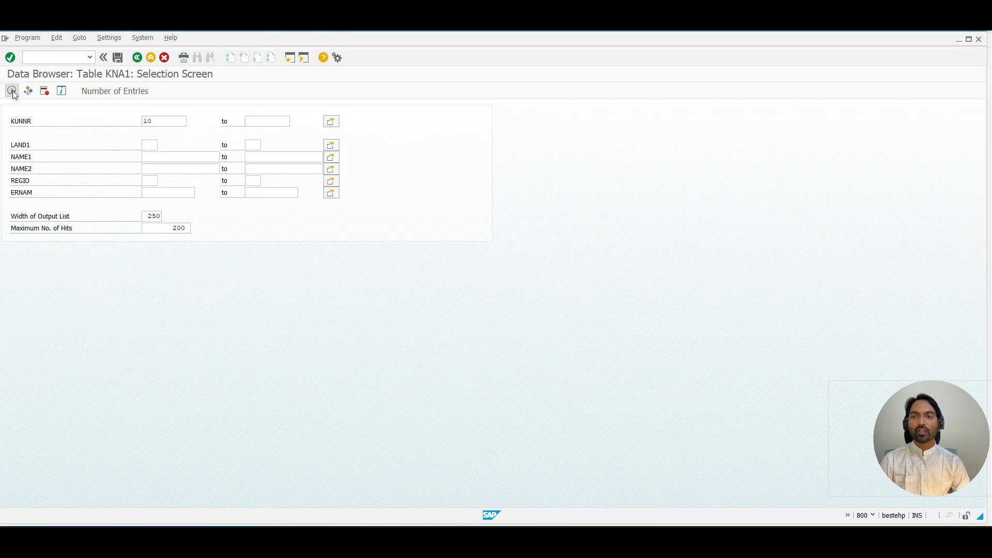
pyautogui.click(50, 118)
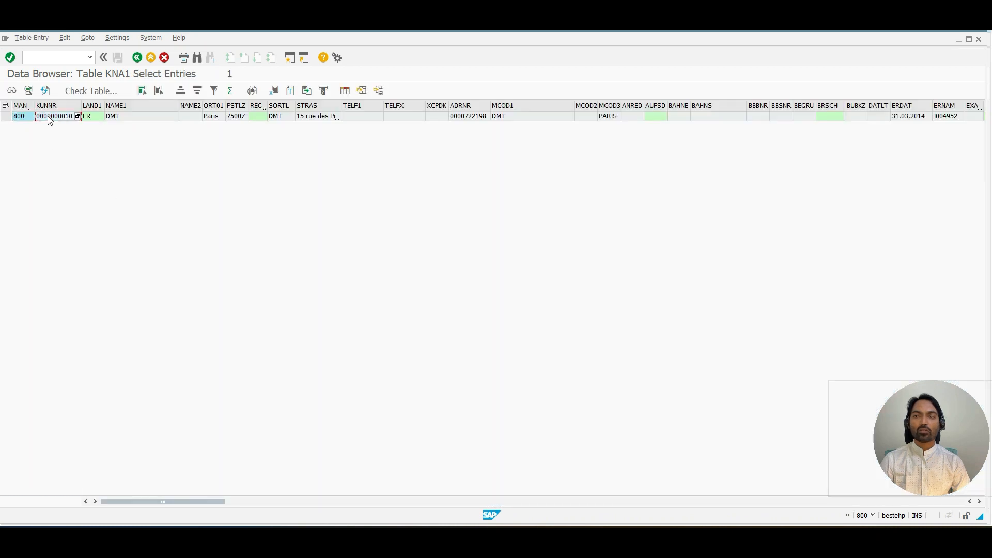
pyautogui.click(5, 116)
pyautogui.click(12, 90)
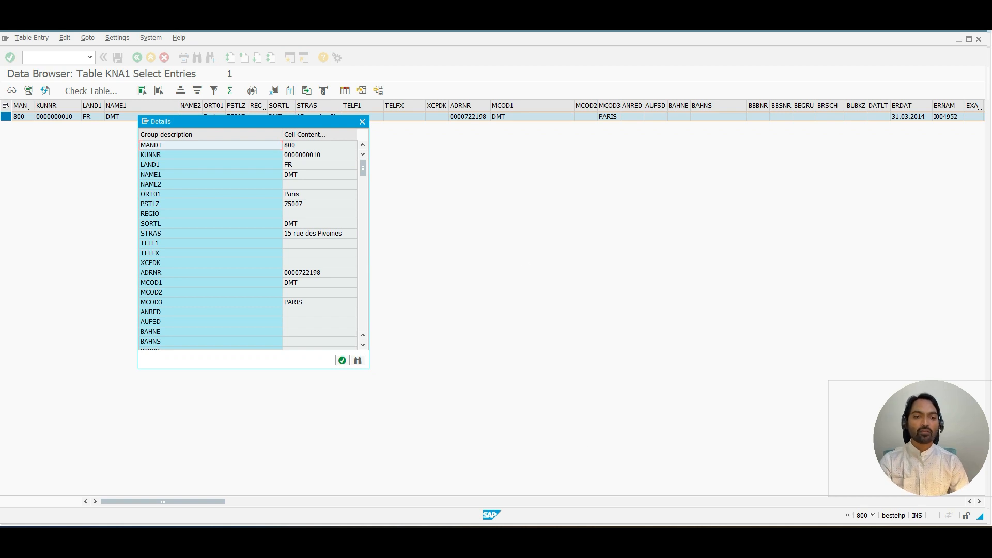
pyautogui.click(617, 540)
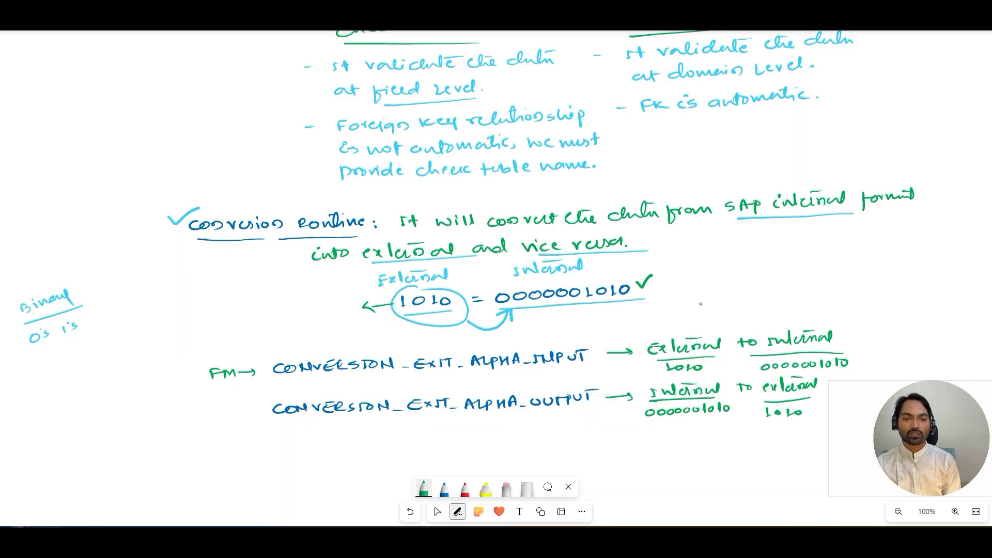
pyautogui.click(424, 489)
pyautogui.click(423, 488)
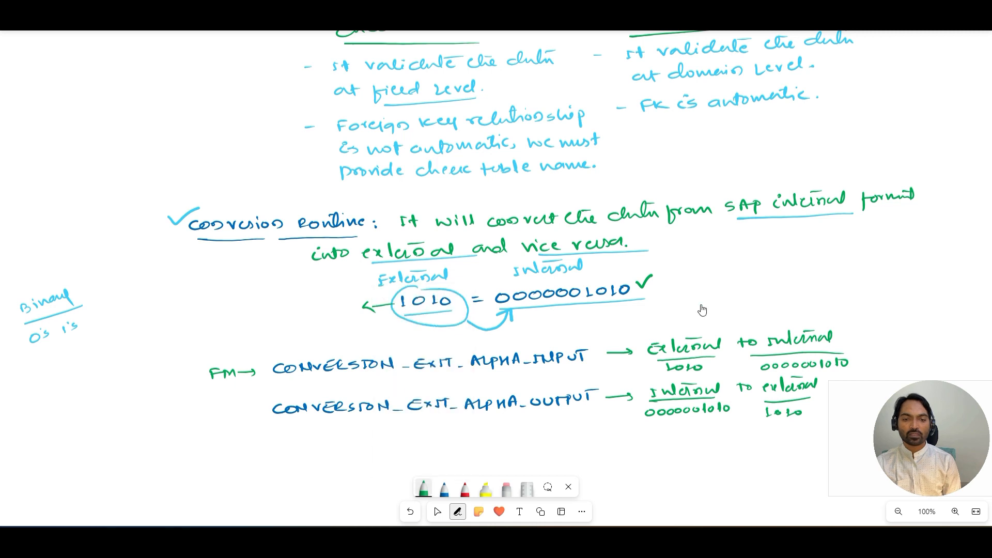
pyautogui.click(423, 488)
pyautogui.click(436, 339)
pyautogui.click(461, 339)
pyautogui.click(336, 292)
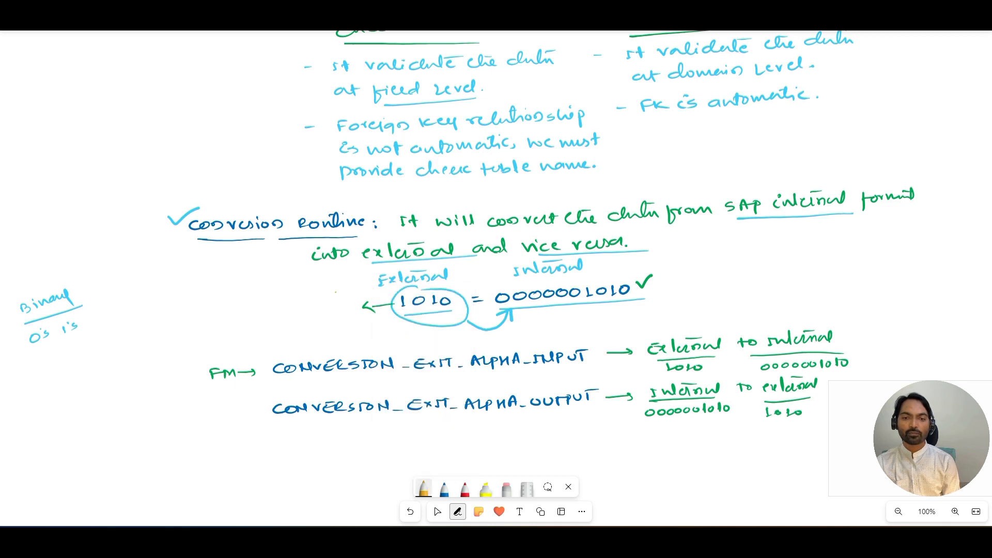
pyautogui.moveTo(428, 332)
pyautogui.mouseDown()
pyautogui.moveTo(429, 343)
pyautogui.moveTo(440, 335)
pyautogui.mouseUp()
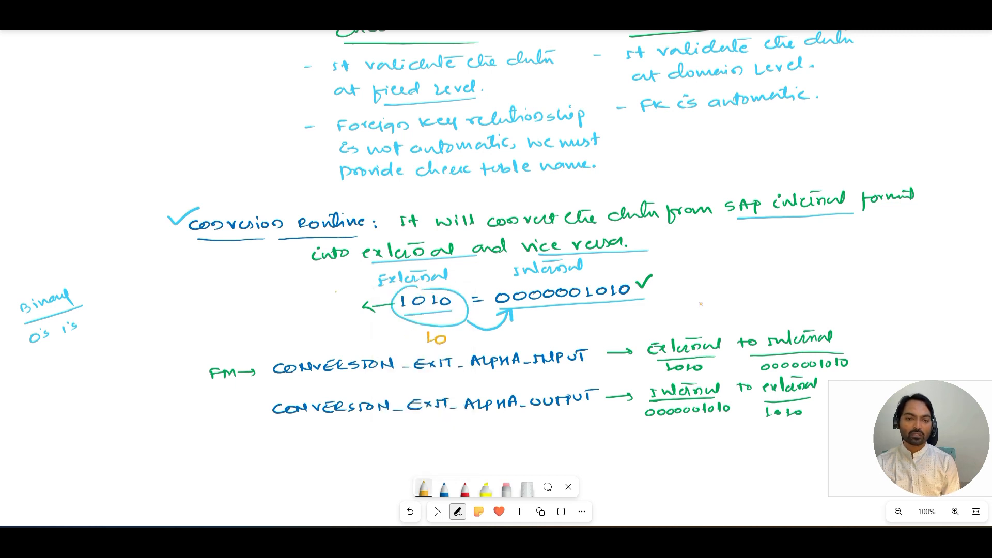
pyautogui.moveTo(509, 331); pyautogui.dragTo(626, 323)
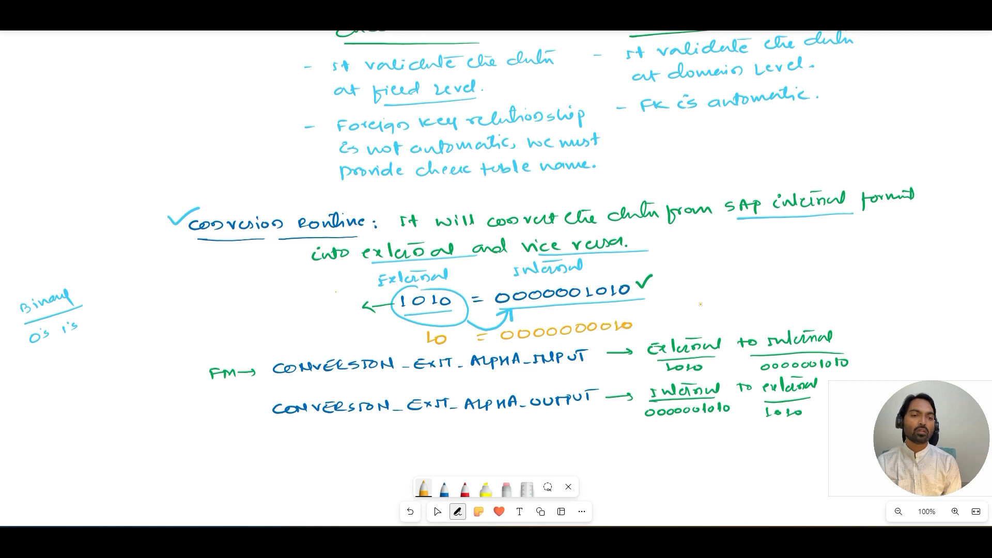
pyautogui.moveTo(657, 278)
pyautogui.mouseDown()
pyautogui.moveTo(666, 304)
pyautogui.moveTo(660, 332)
pyautogui.mouseUp()
pyautogui.moveTo(687, 297)
pyautogui.mouseDown()
pyautogui.moveTo(739, 284)
pyautogui.moveTo(756, 292)
pyautogui.mouseUp()
pyautogui.moveTo(763, 287); pyautogui.dragTo(771, 290)
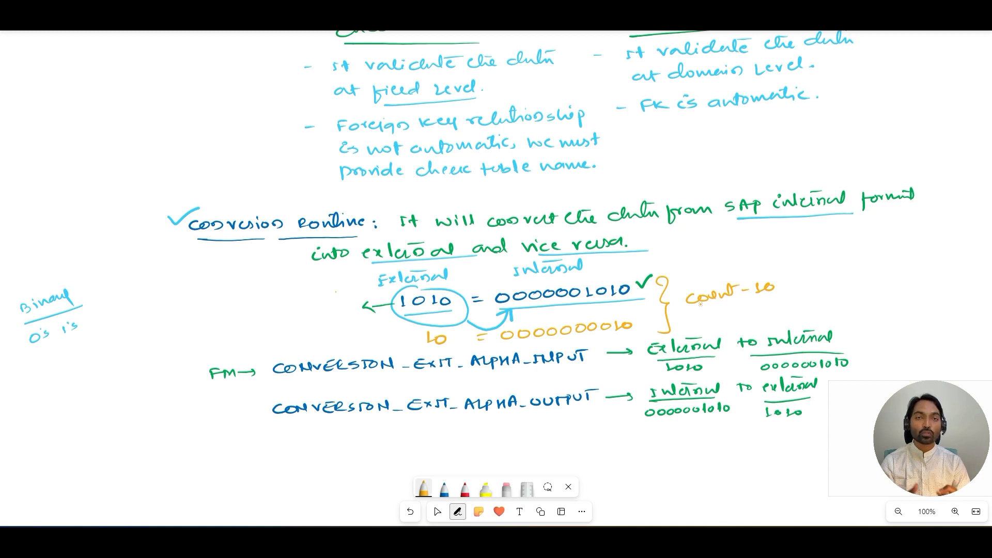
# Step: Return to SAP, close the details, and navigate from KNA1's KUNNR field to the KUNNR domain to examine its number of characters
pyautogui.hotkey('alt', 'Tab')
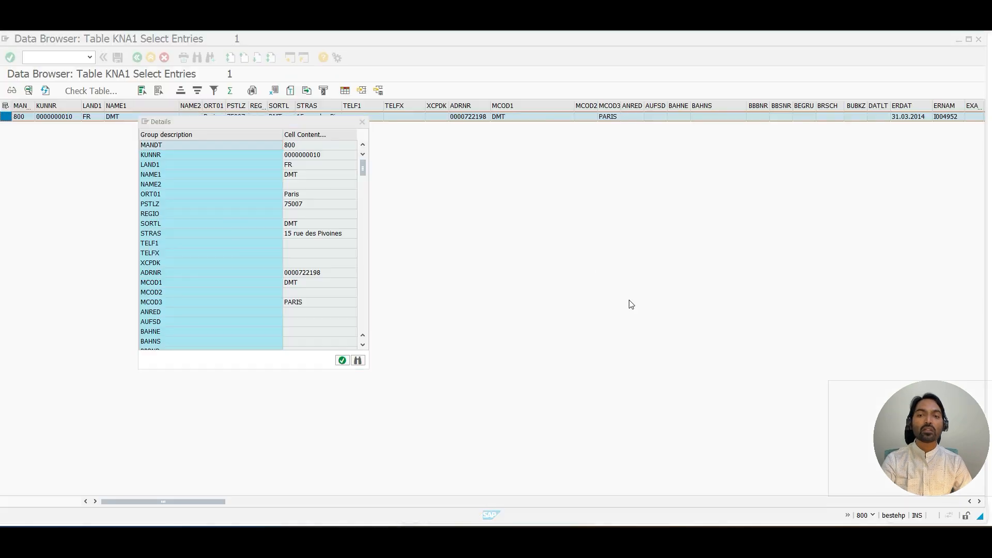
pyautogui.click(362, 122)
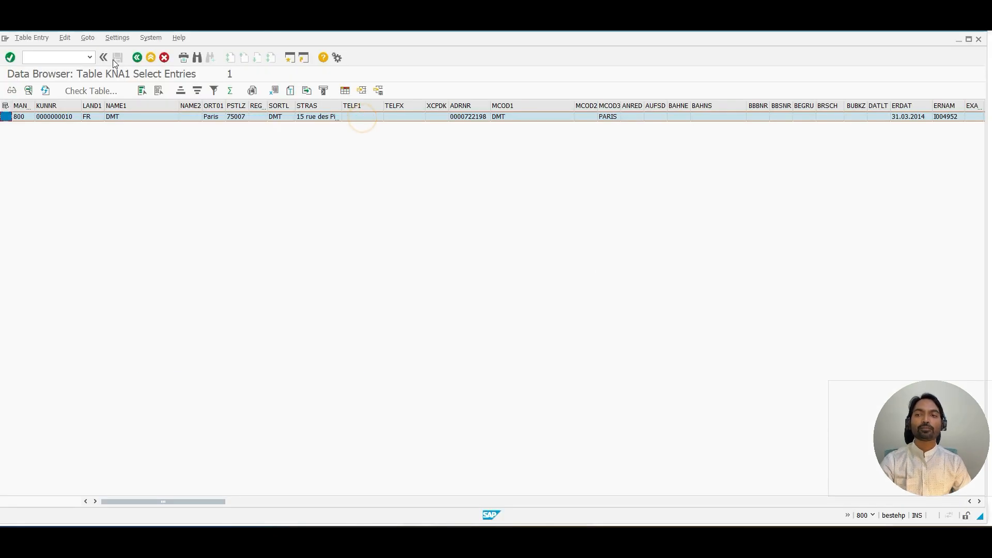
pyautogui.click(138, 57)
pyautogui.click(138, 58)
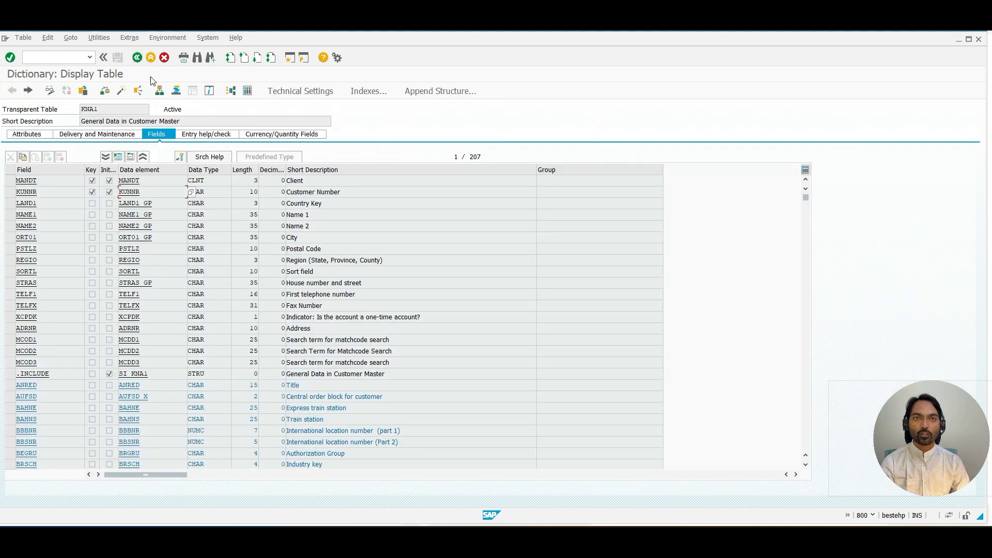
pyautogui.doubleClick(130, 191)
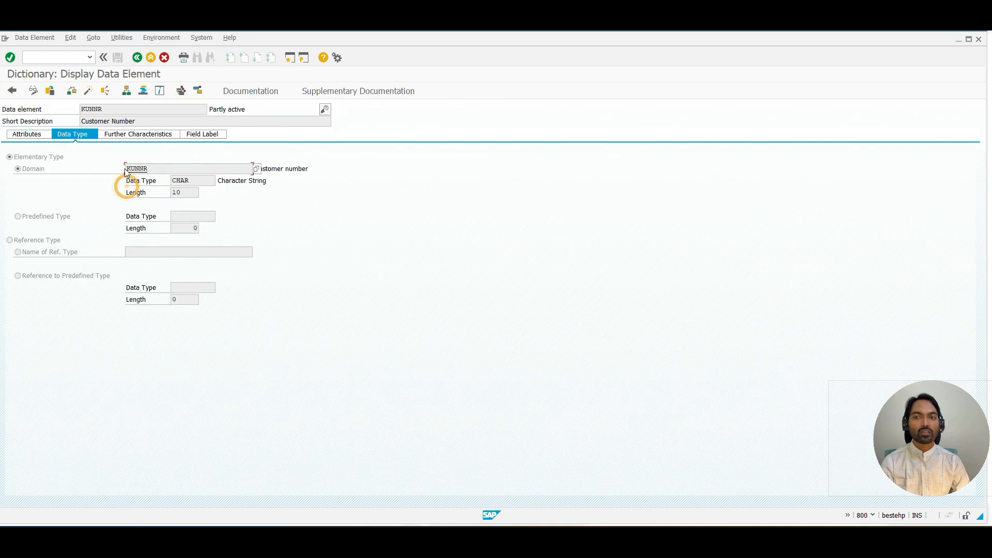
pyautogui.doubleClick(138, 169)
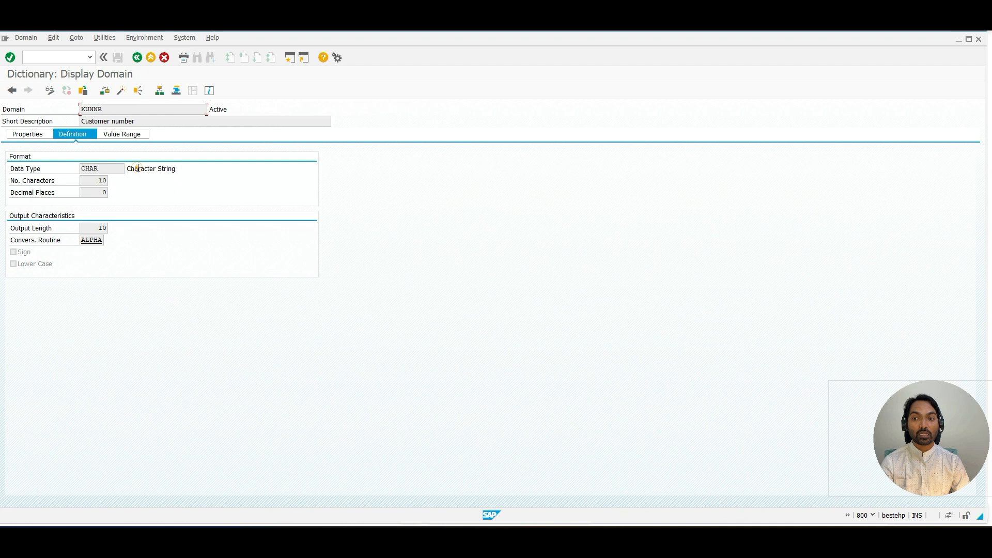
pyautogui.doubleClick(98, 180)
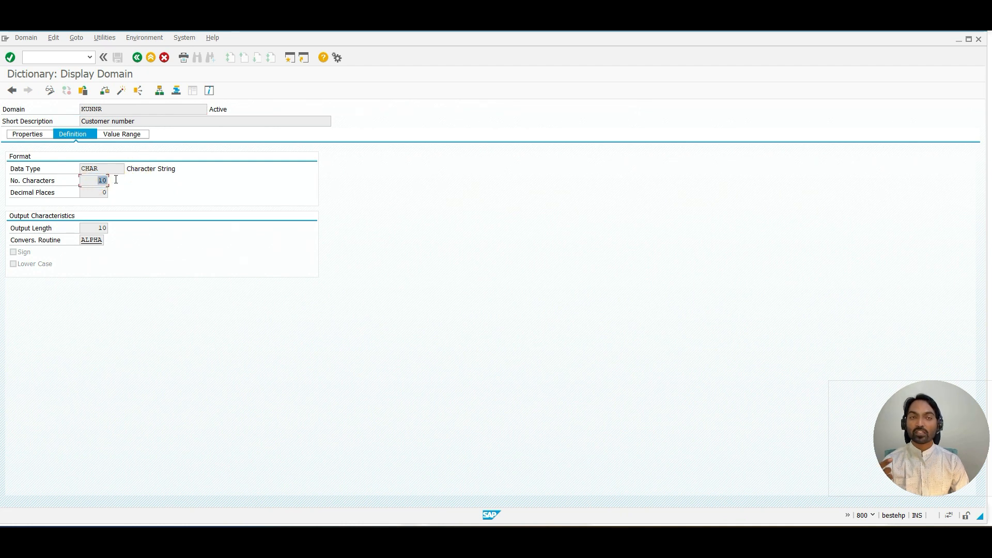
pyautogui.click(115, 180)
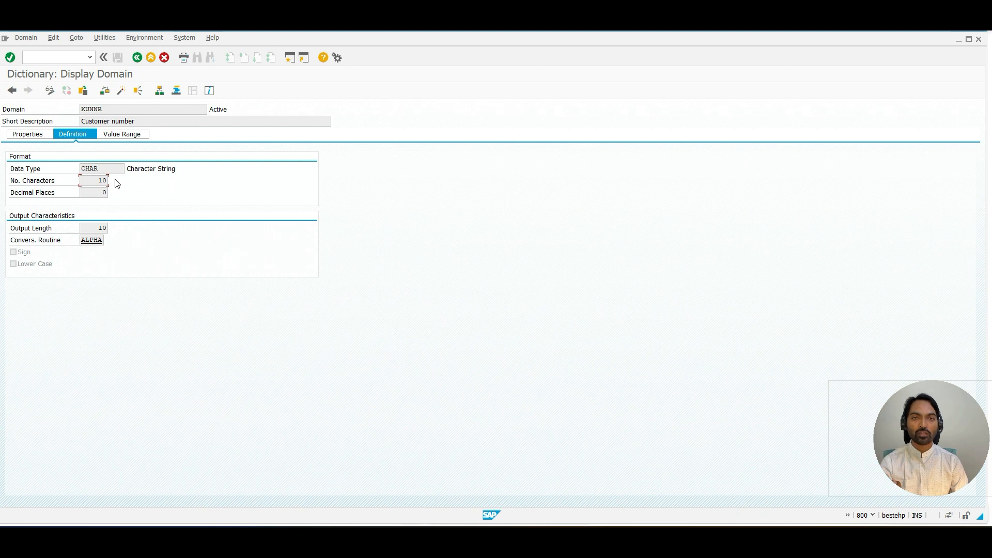
# Step: Switch to the function module session and select the padded output value of CONVERSION_EXIT_ALPHA_INPUT
pyautogui.hotkey('alt', 'Tab')
pyautogui.hotkey('alt', 'Tab')
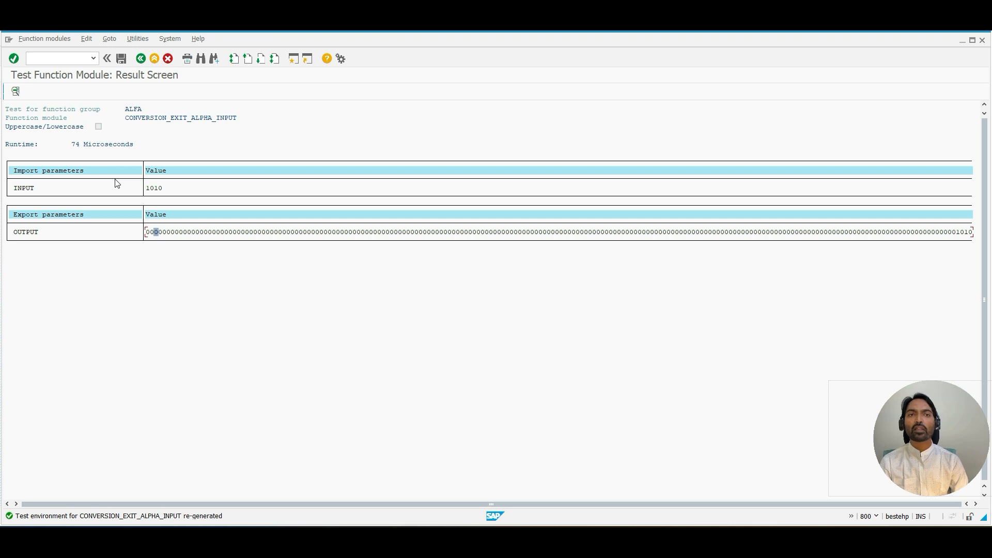
pyautogui.moveTo(432, 232); pyautogui.dragTo(981, 235)
pyautogui.hotkey('ctrl', 'c')
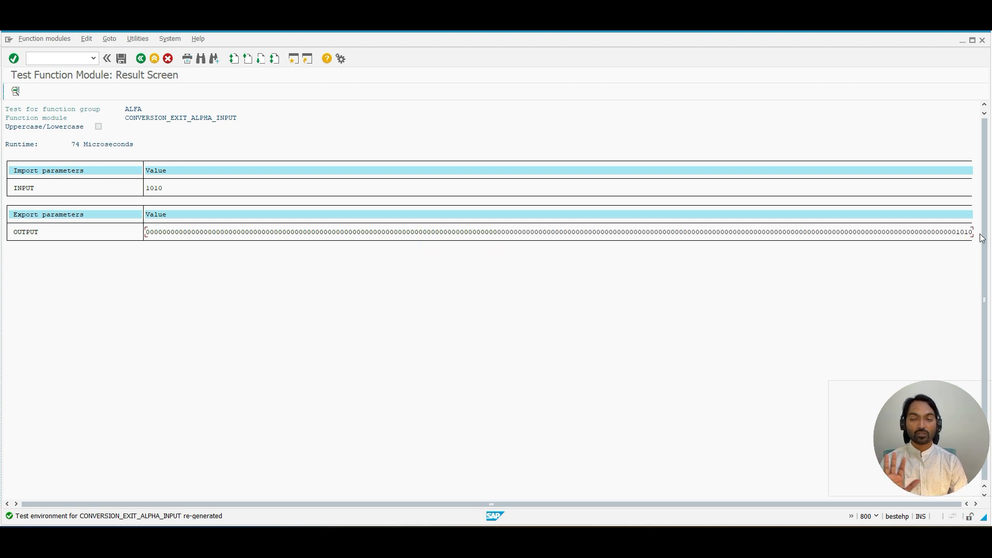
pyautogui.click(455, 227)
pyautogui.moveTo(477, 228); pyautogui.dragTo(980, 232)
# Step: Go back to the Function Builder, change the module to CONVERSION_EXIT_ALPHA_OUTPUT and open its test screen
pyautogui.click(141, 59)
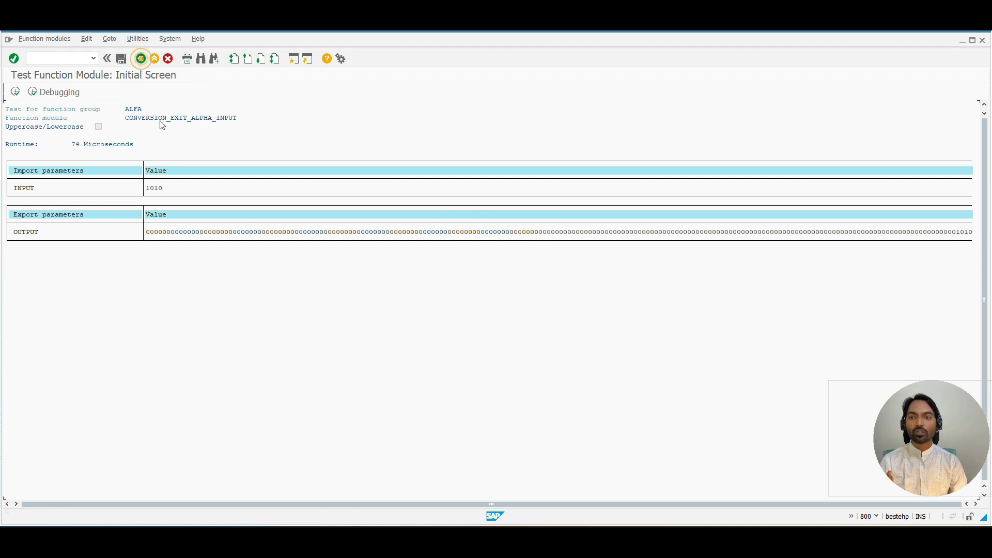
pyautogui.click(140, 59)
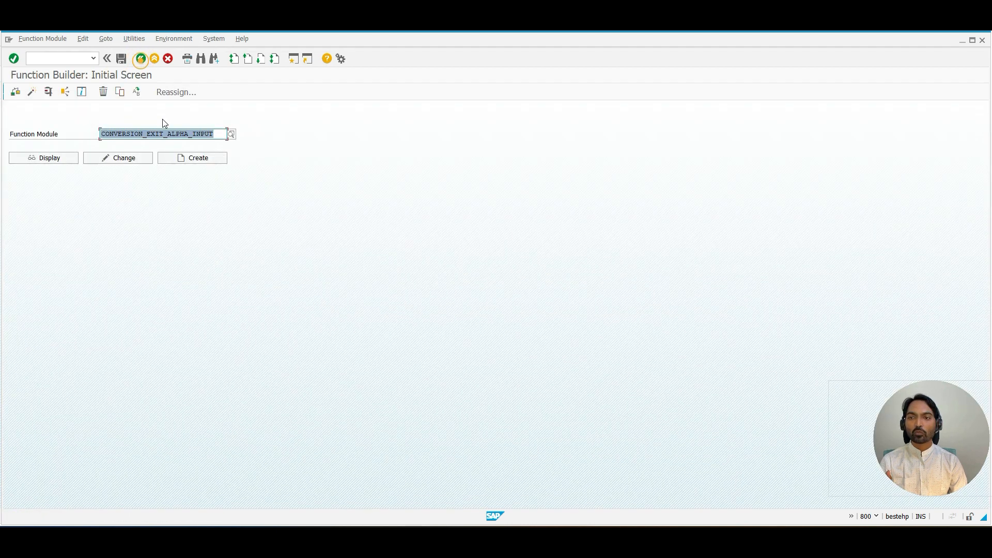
pyautogui.click(199, 136)
pyautogui.press('BackSpace')
pyautogui.press('BackSpace')
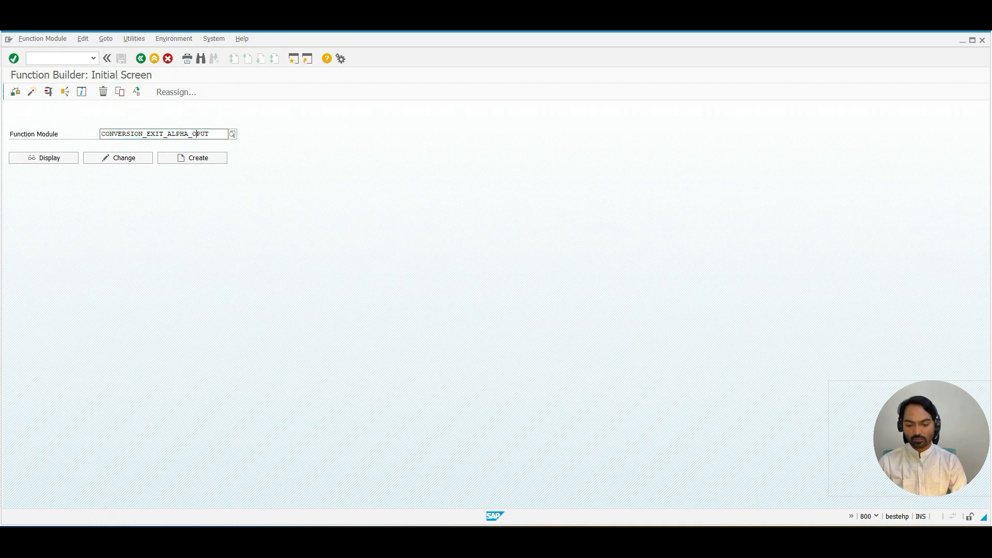
pyautogui.write('OUT')
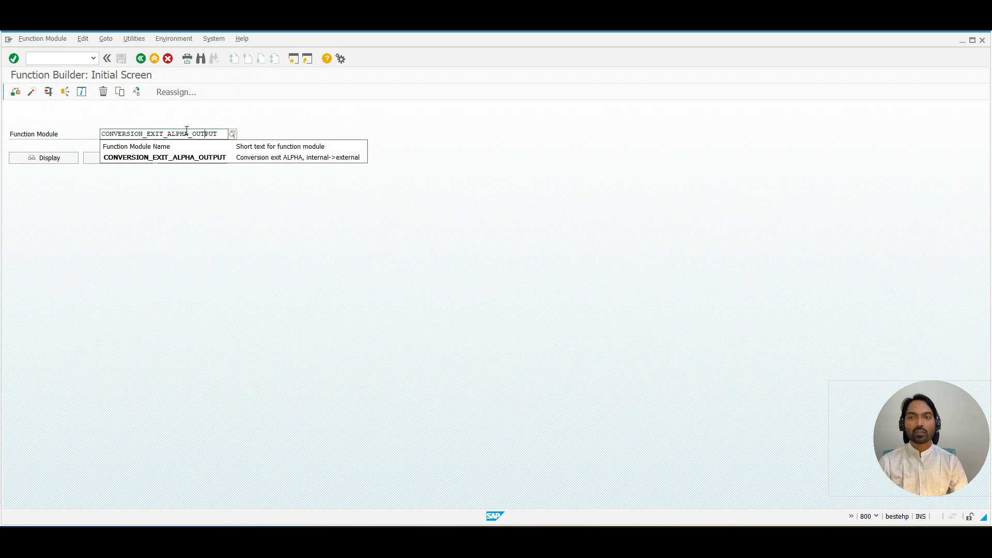
pyautogui.click(48, 92)
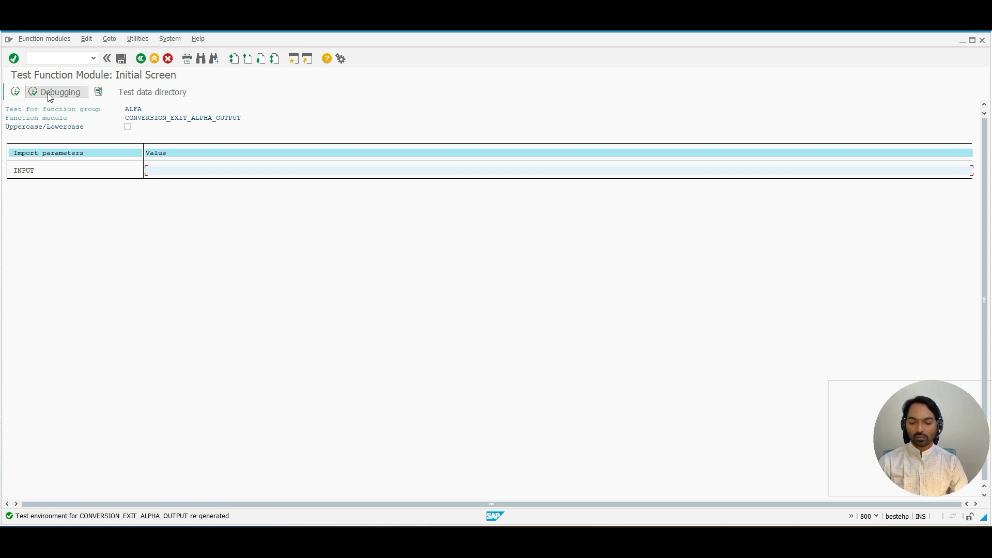
# Step: Paste the padded value as input, run the test, and copy the output value 1010
pyautogui.hotkey('ctrl', 'v')
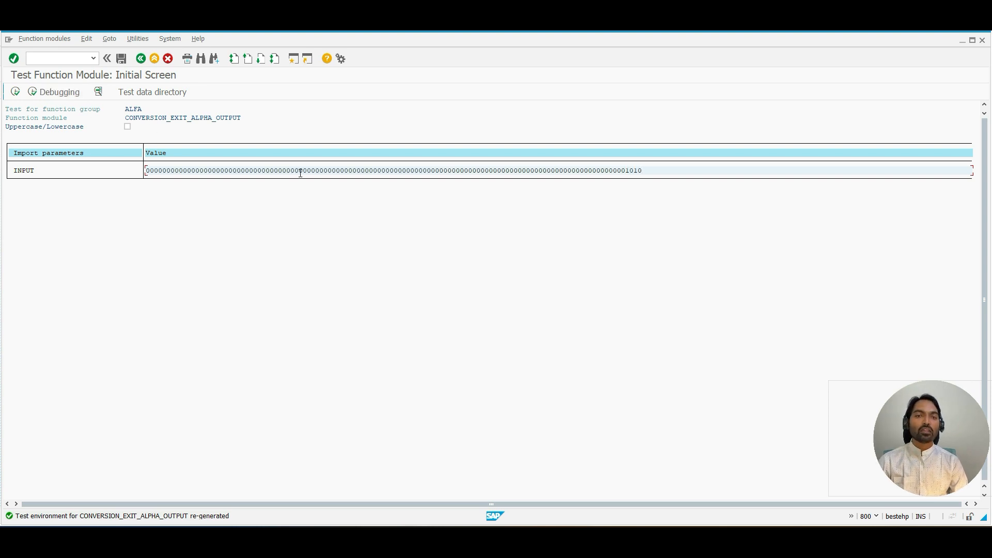
pyautogui.click(16, 92)
pyautogui.moveTo(171, 233); pyautogui.dragTo(146, 232)
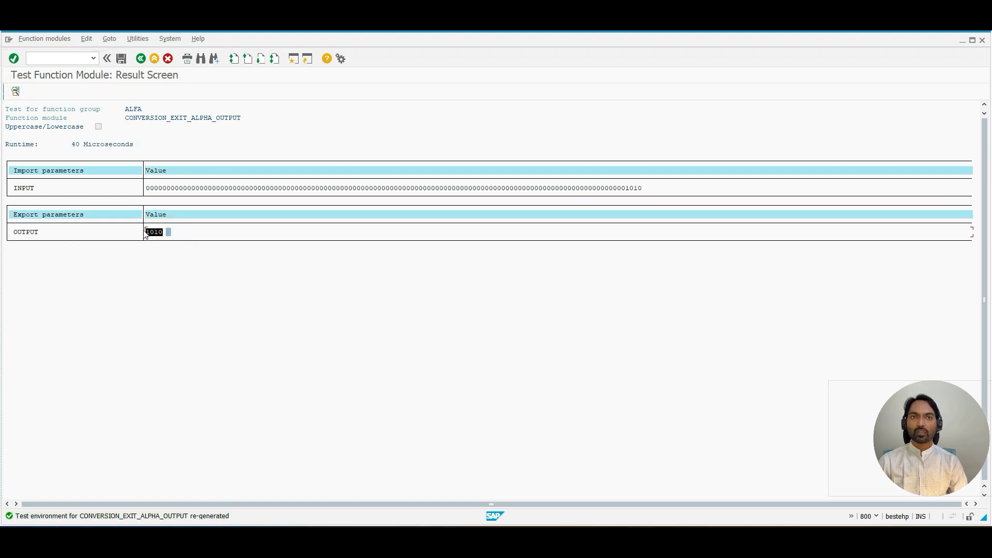
pyautogui.hotkey('ctrl', 'c')
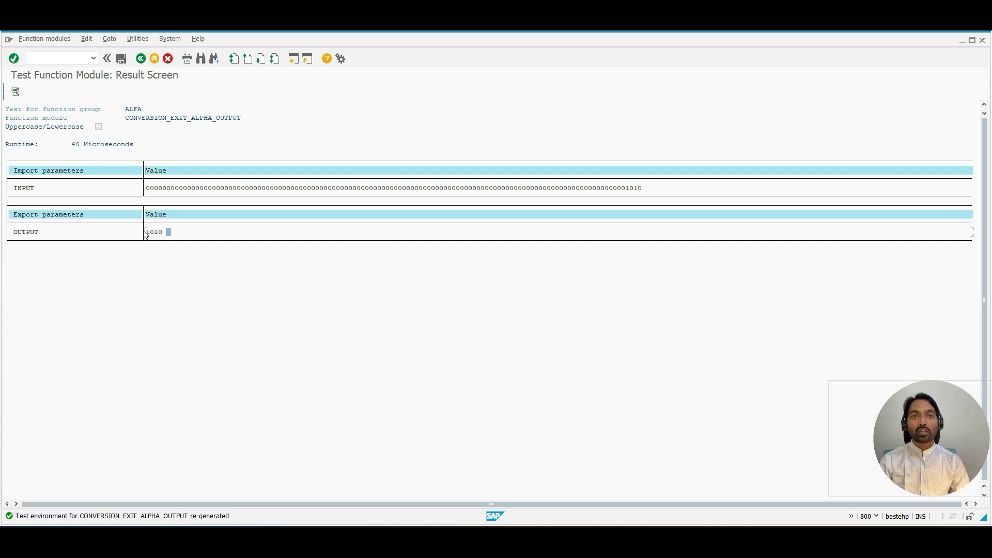